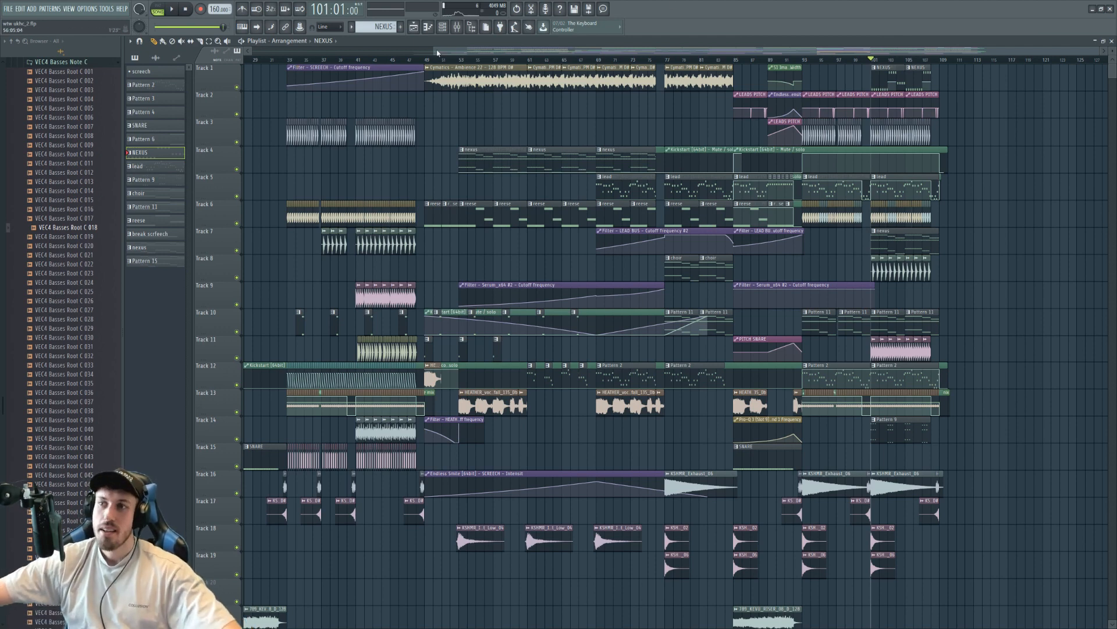
drag(441, 52, 457, 54)
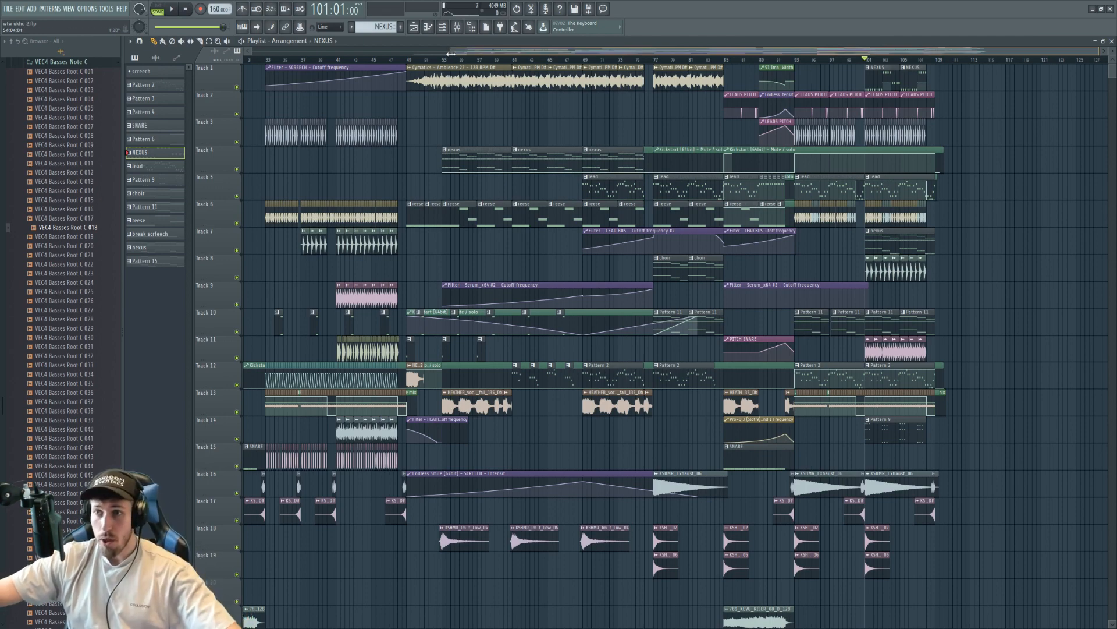
drag(452, 50, 466, 51)
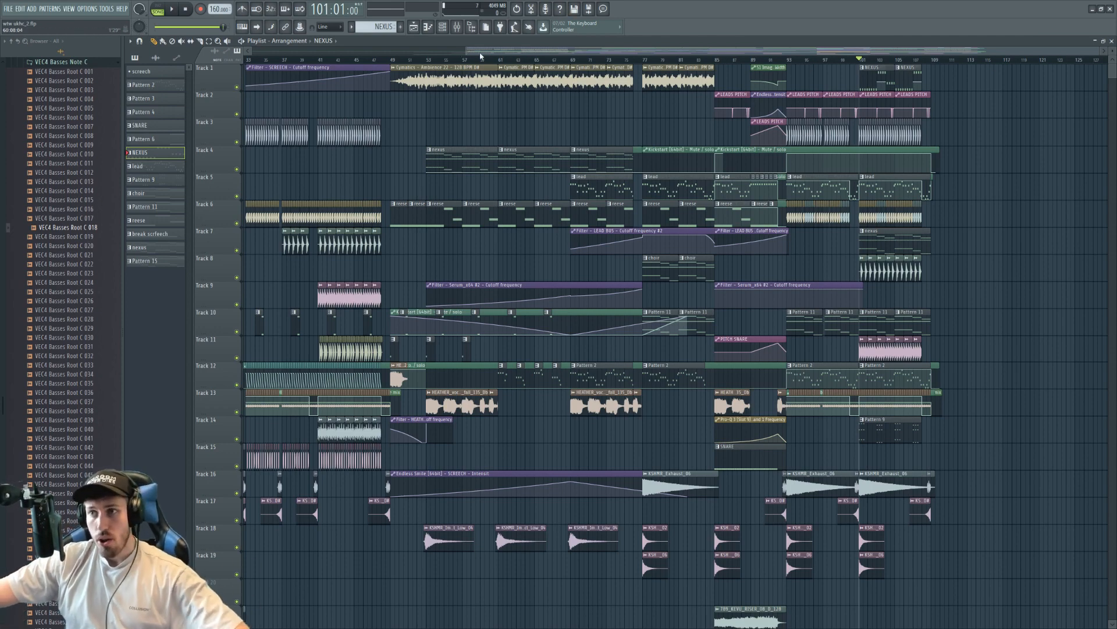
drag(465, 52, 475, 54)
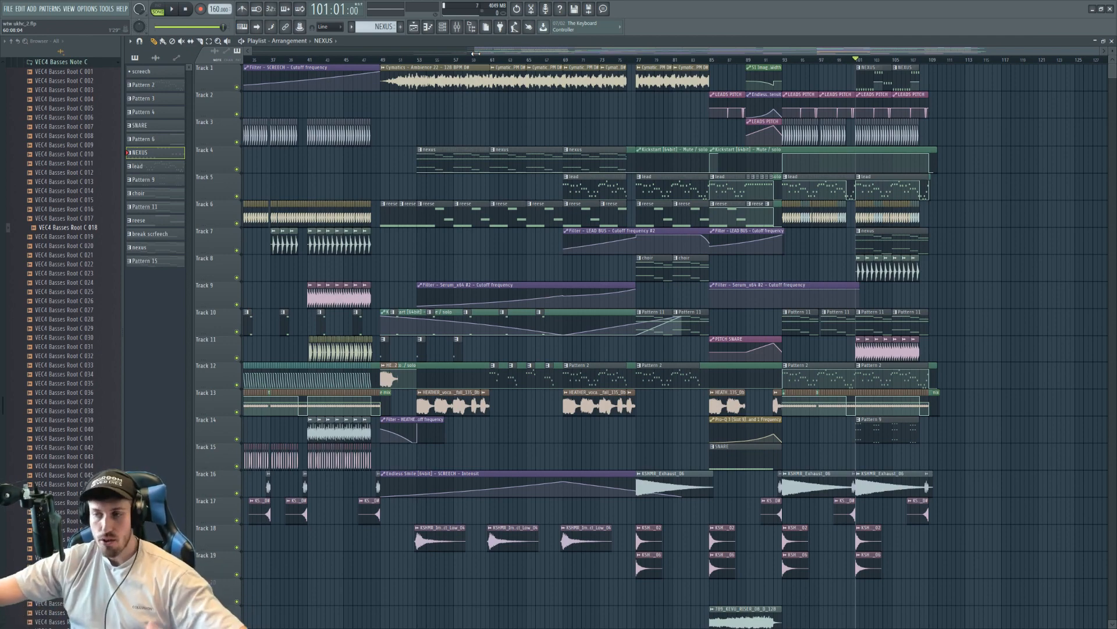
drag(475, 54, 461, 59)
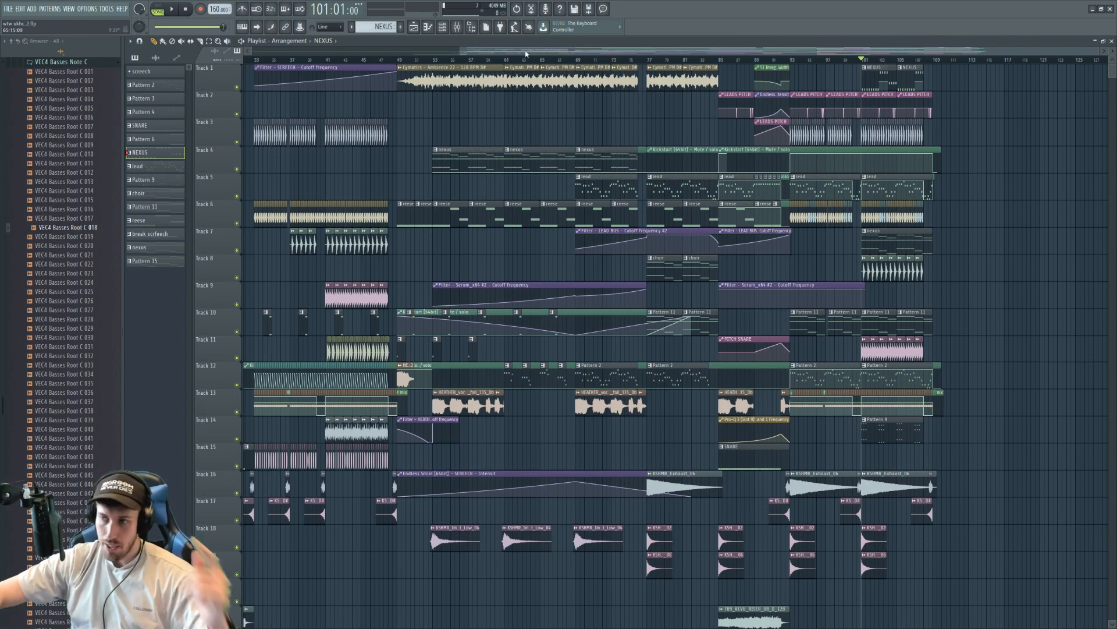
drag(458, 55, 773, 64)
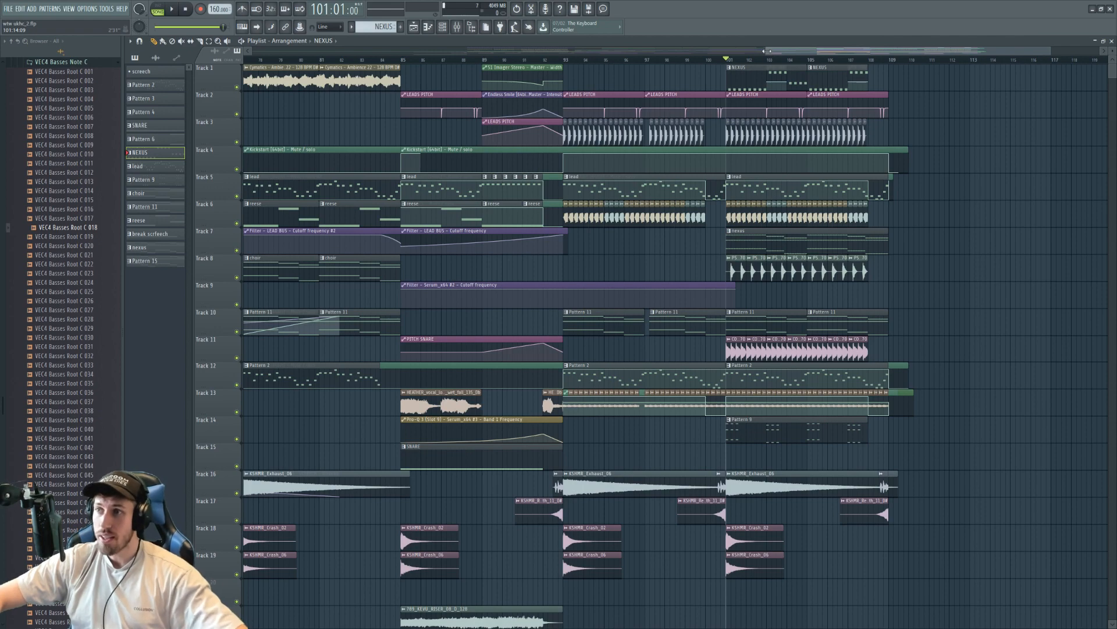
Play the arrangement from the first drop at bar 33, and audition the break from bars 53 and 69
drag(765, 50, 435, 48)
click(295, 61)
key(space)
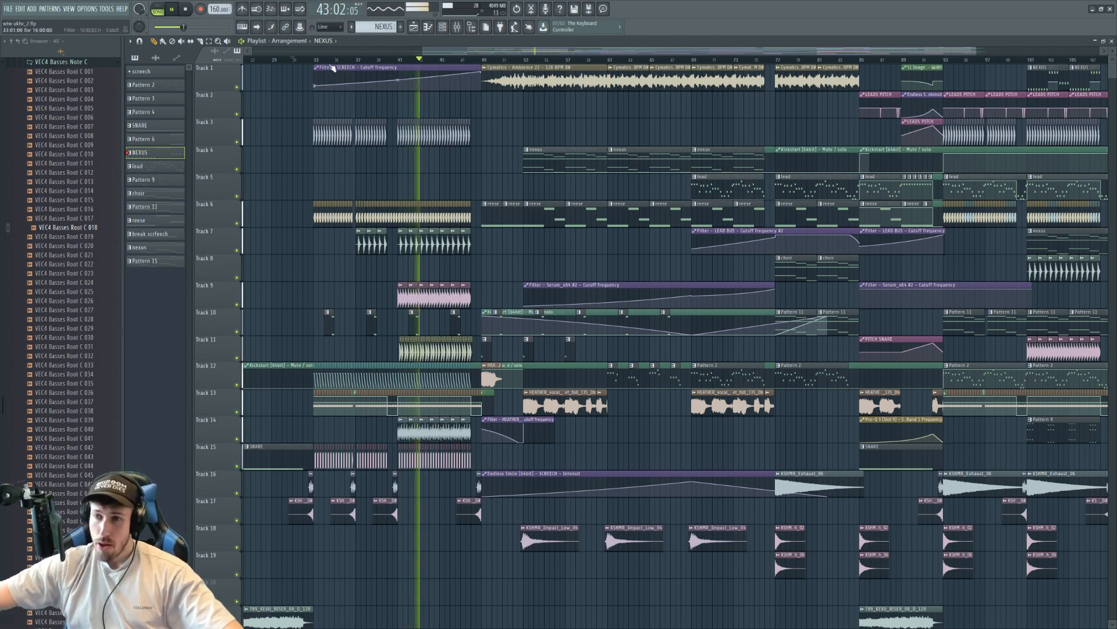
drag(426, 52, 434, 52)
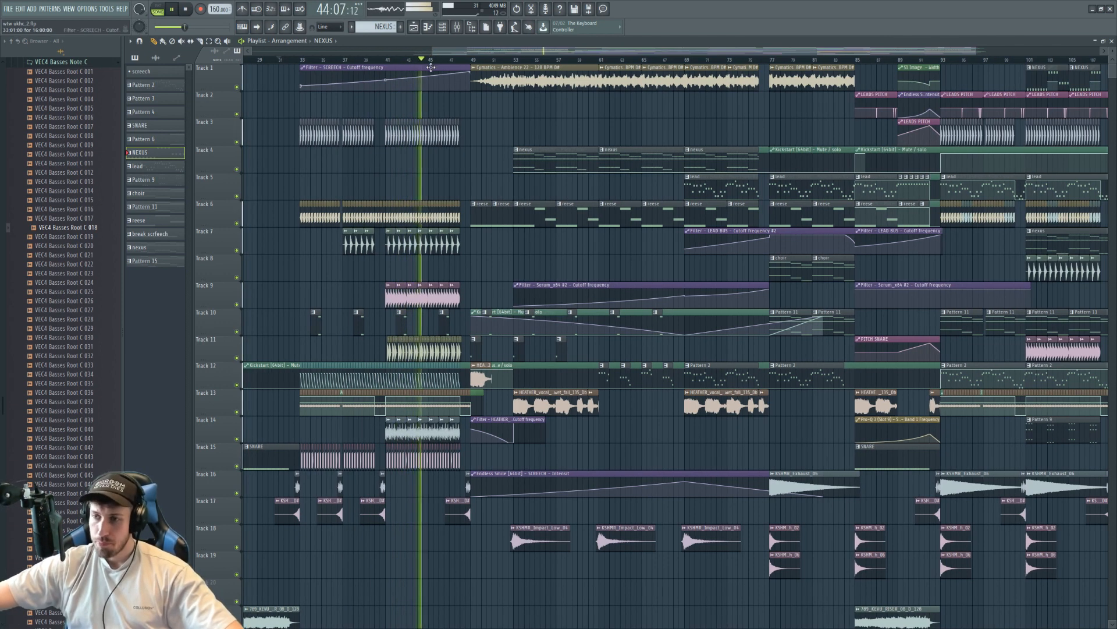
click(526, 62)
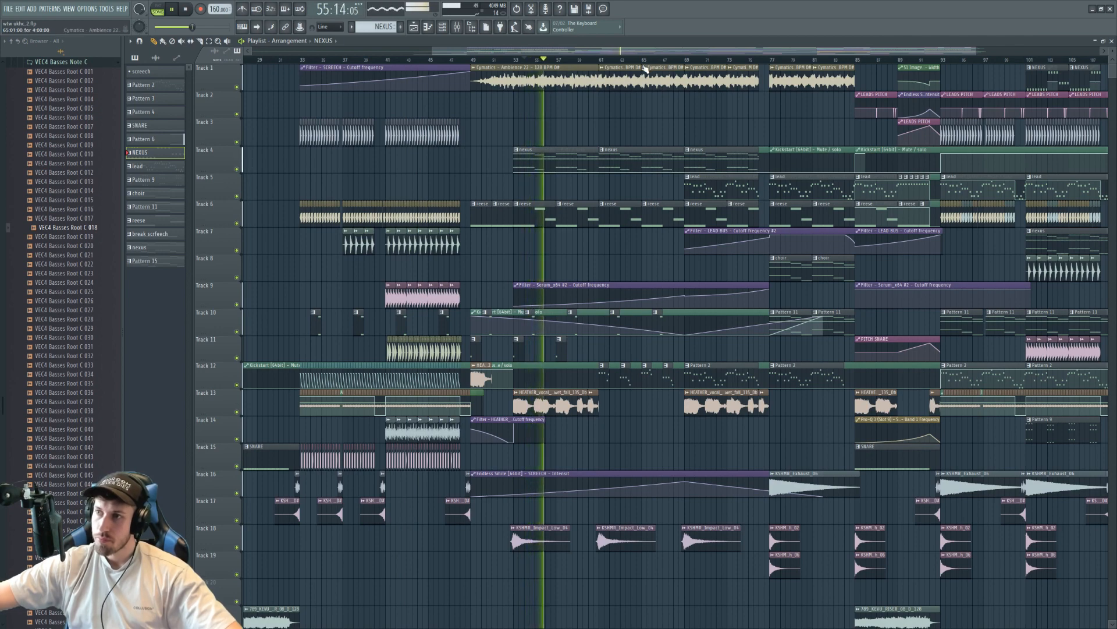
click(682, 60)
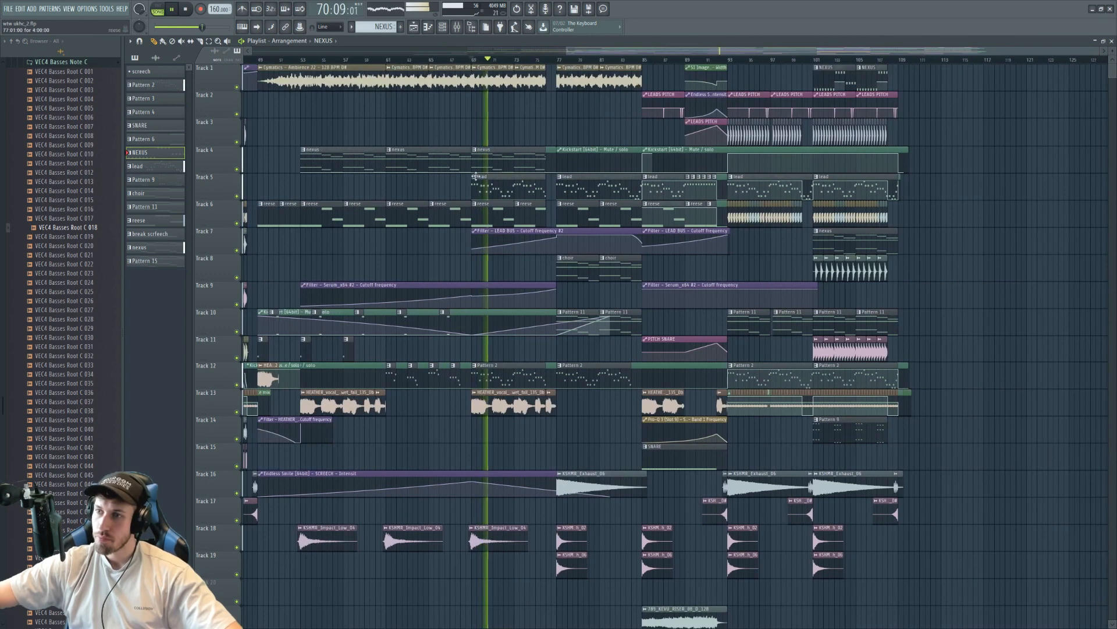
Turn snapping off to work on the LEAD BUS filter cutoff automation clip on track 7, and set snapping back to Line
click(329, 27)
click(335, 55)
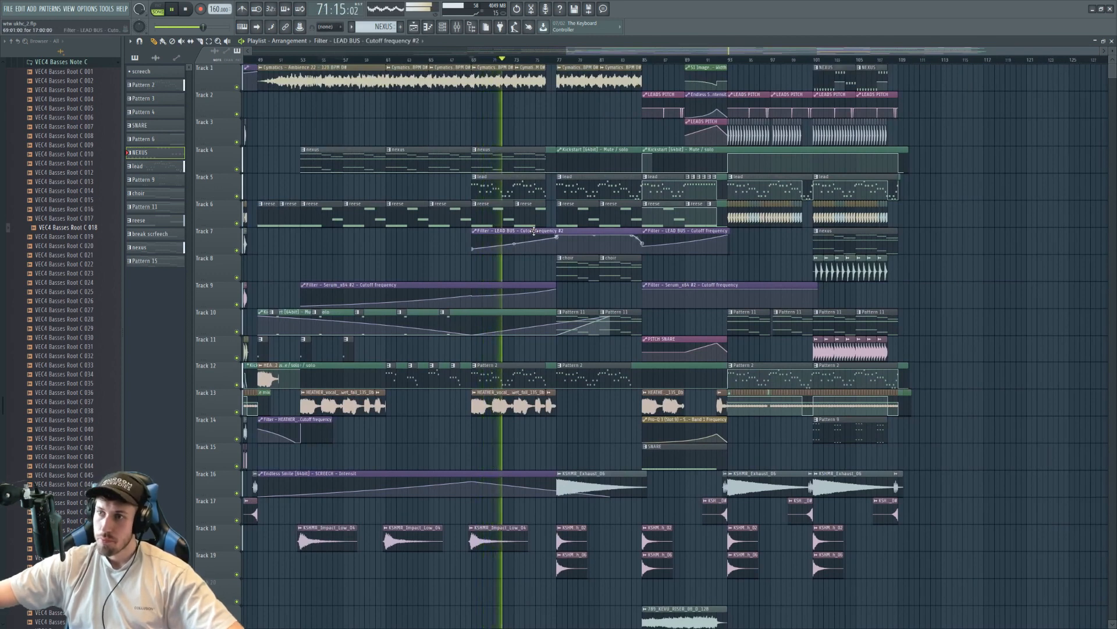
click(533, 231)
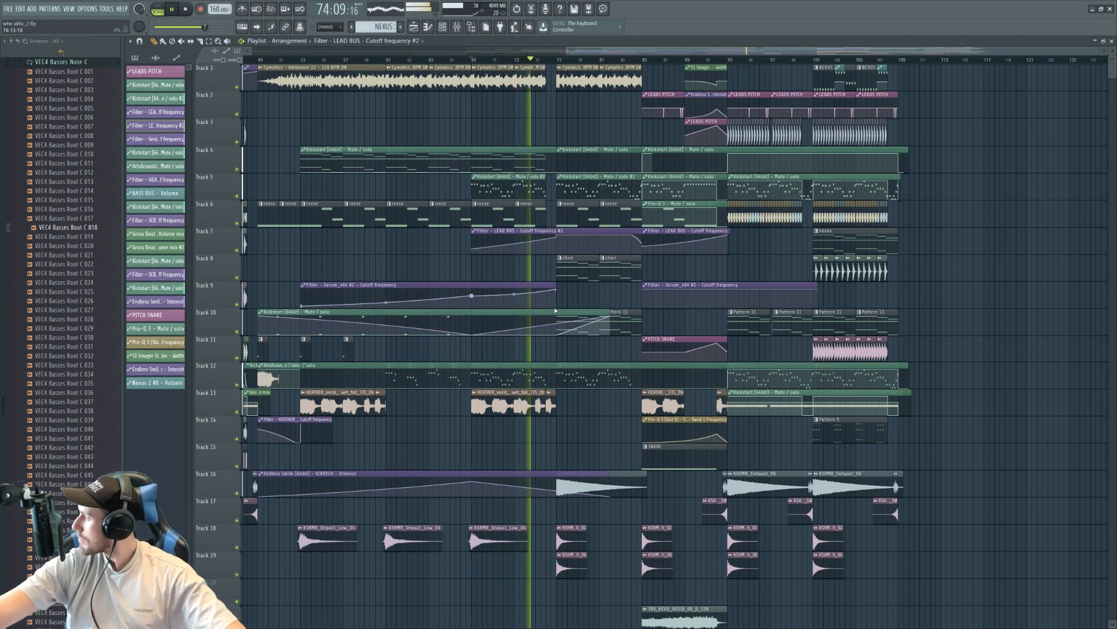
key(ctrl+s)
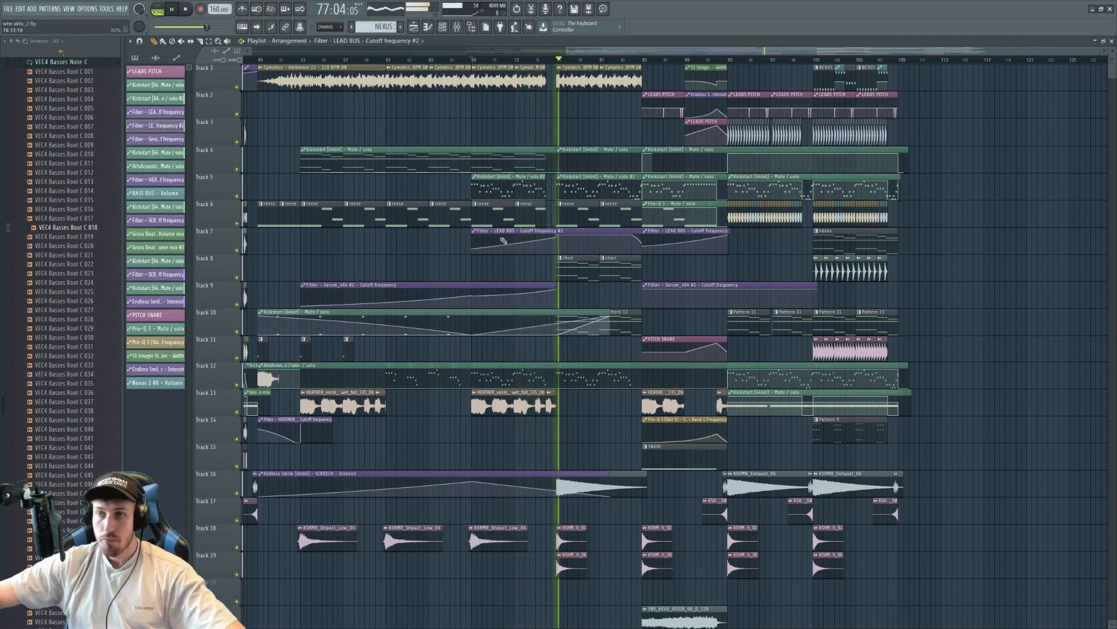
click(332, 27)
click(326, 36)
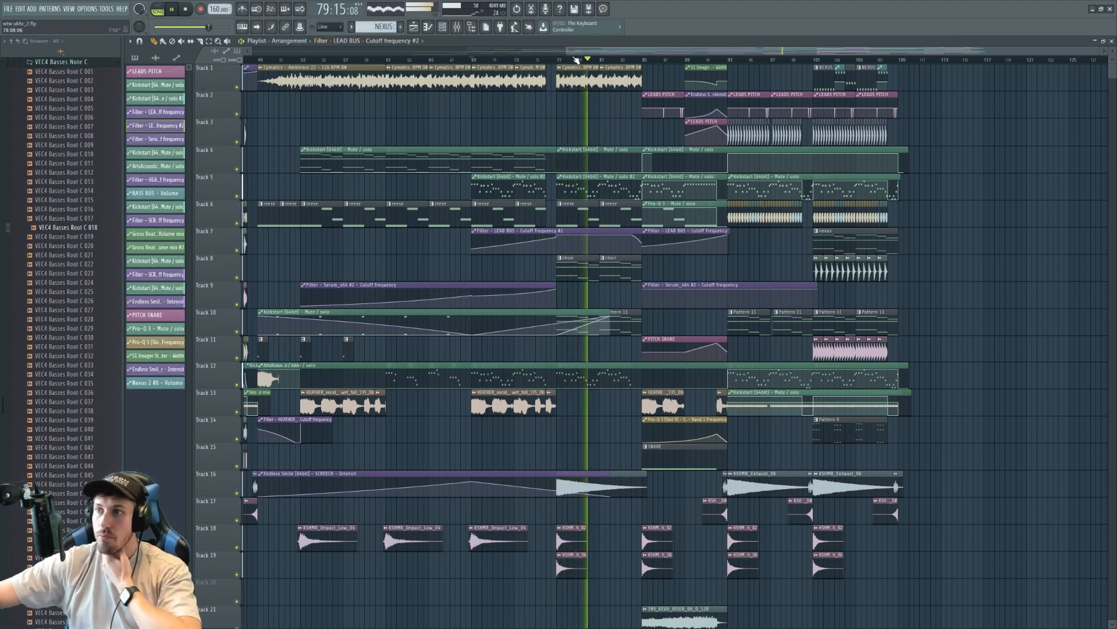
Play the second drop from bar 93 and again from bar 101
drag(567, 51, 640, 51)
click(673, 61)
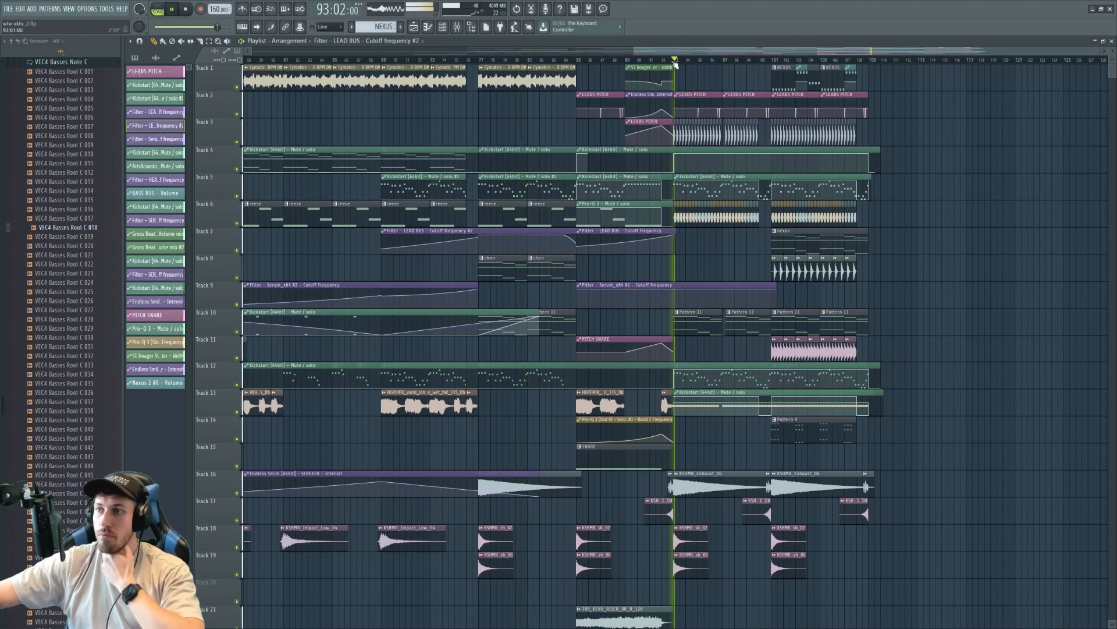
drag(712, 51, 734, 53)
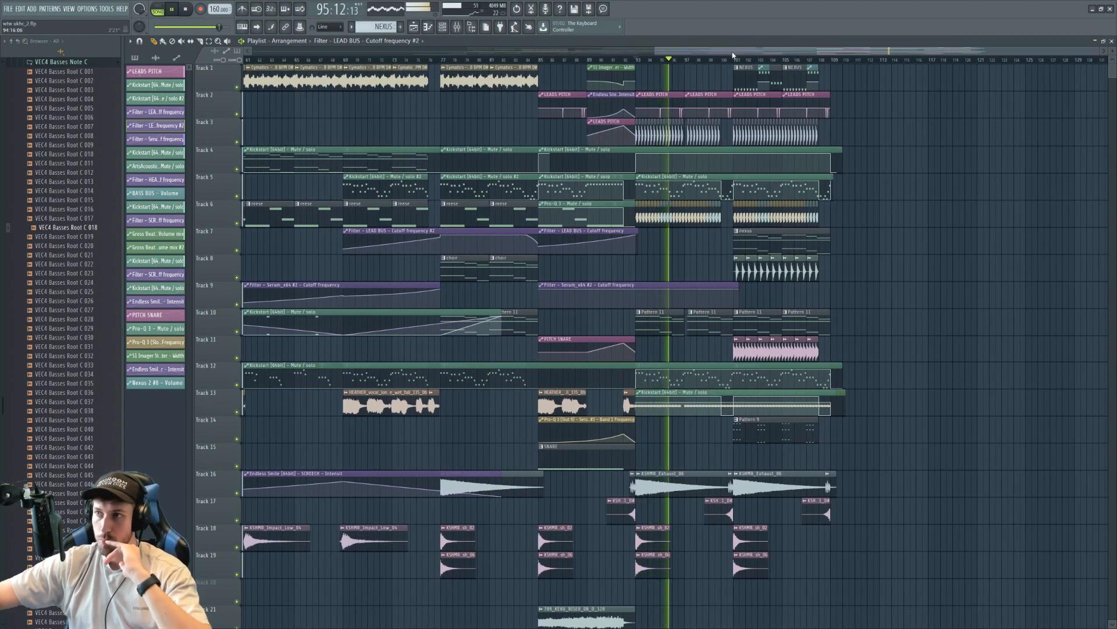
click(733, 61)
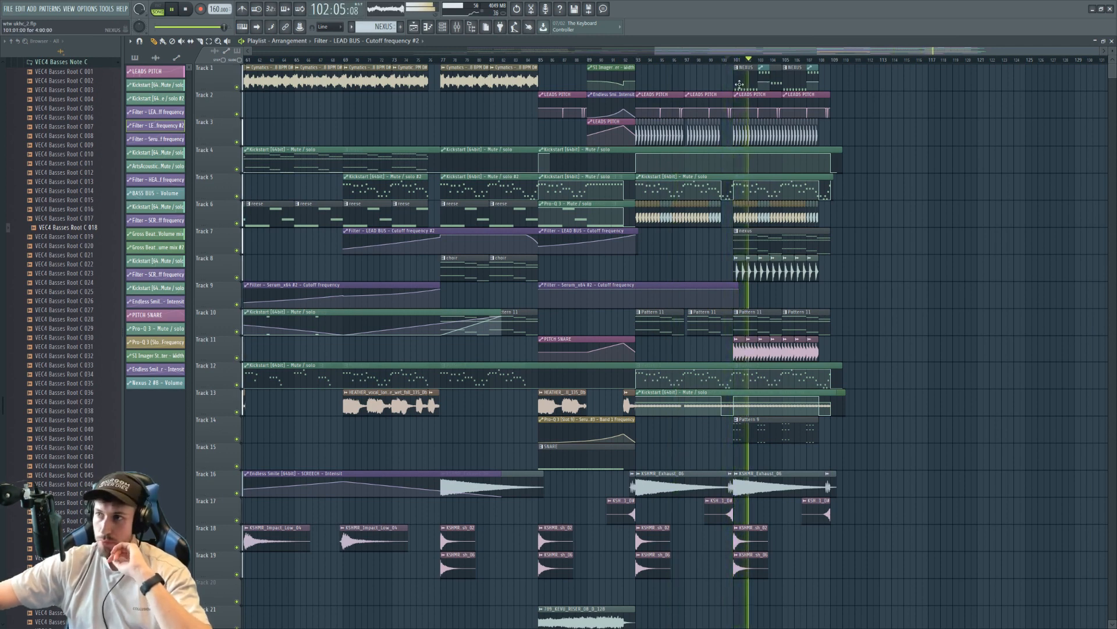
Check the piano roll and channel rack for the Nexus channel, and return to the playlist showing the whole arrangement
key(F7)
key(F6)
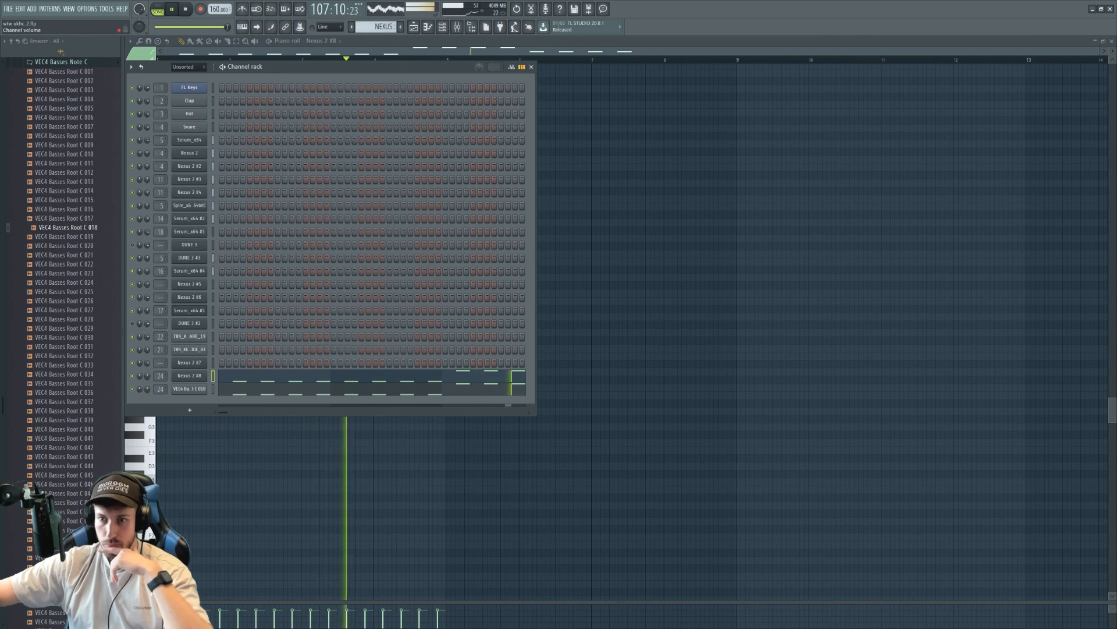
click(413, 30)
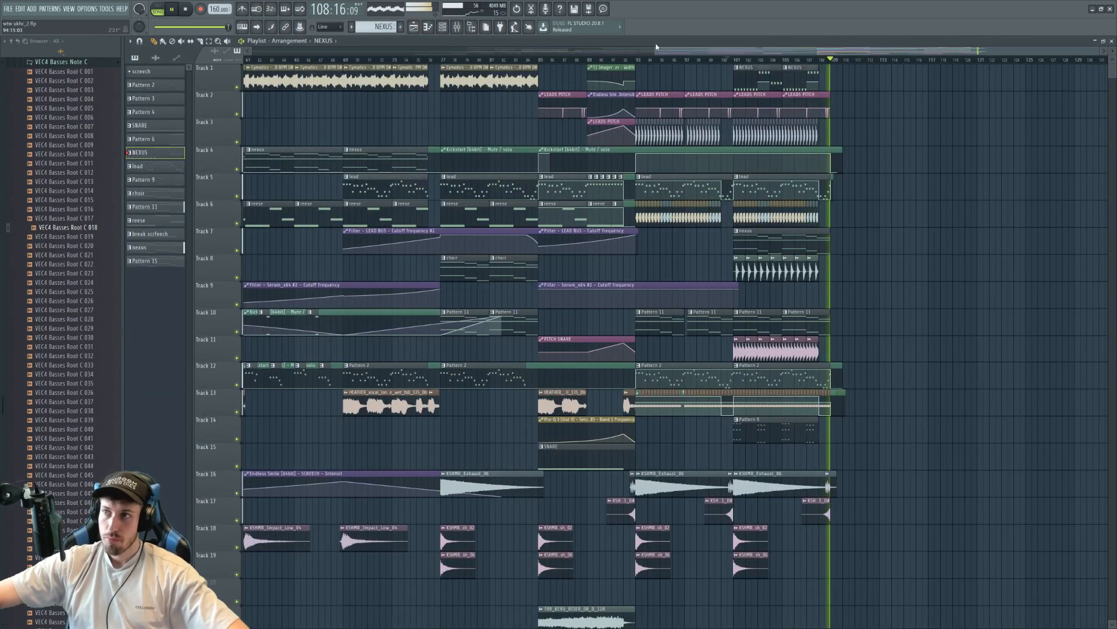
scroll(461, 127, up, 2)
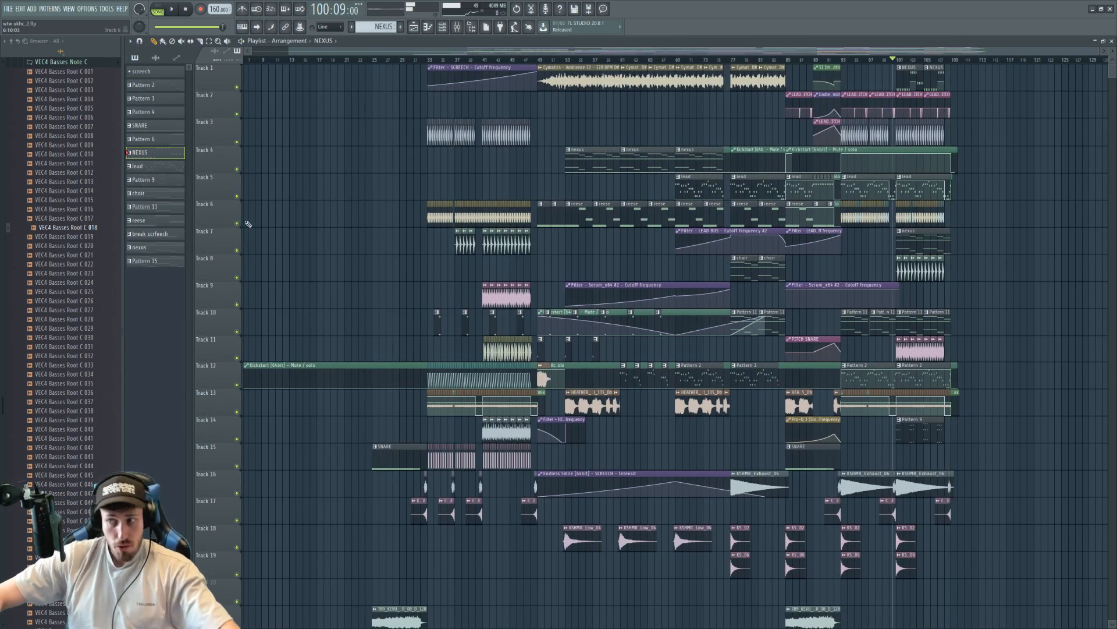
drag(289, 52, 179, 54)
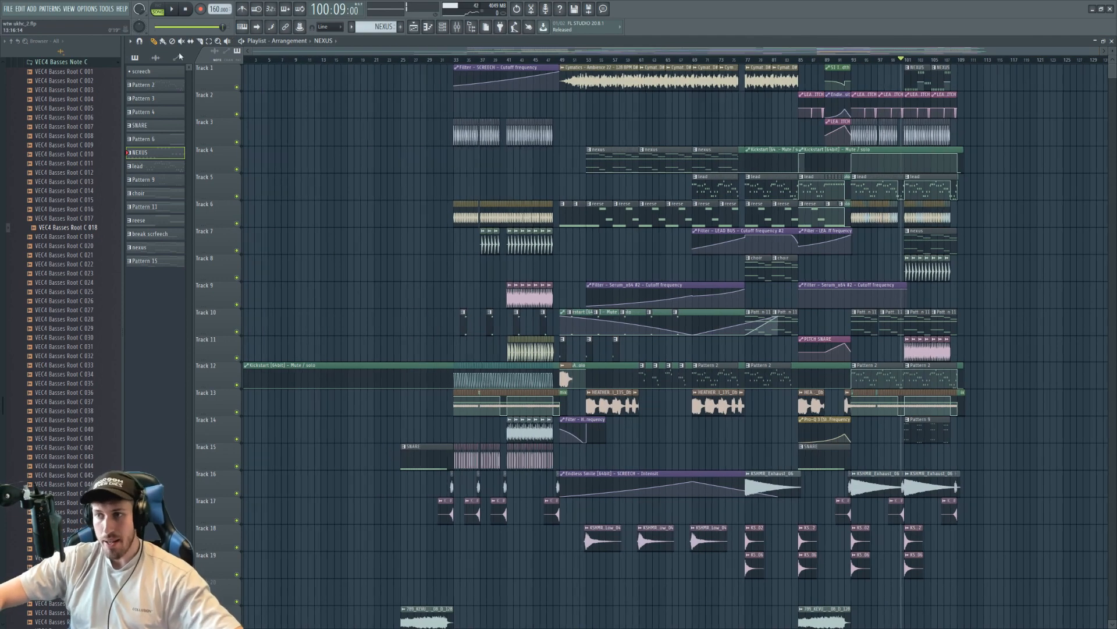
Move both riser clips from track 21 up to track 20, and remove any stray NEXUS pattern clip from track 6
scroll(748, 396, down, 7)
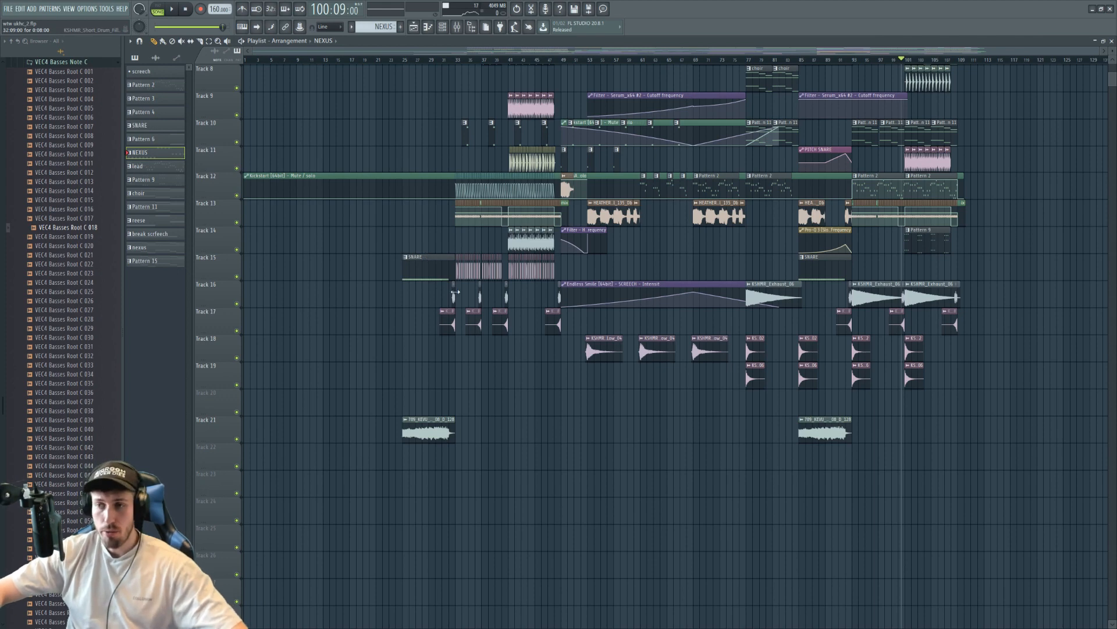
scroll(810, 582, down, 1)
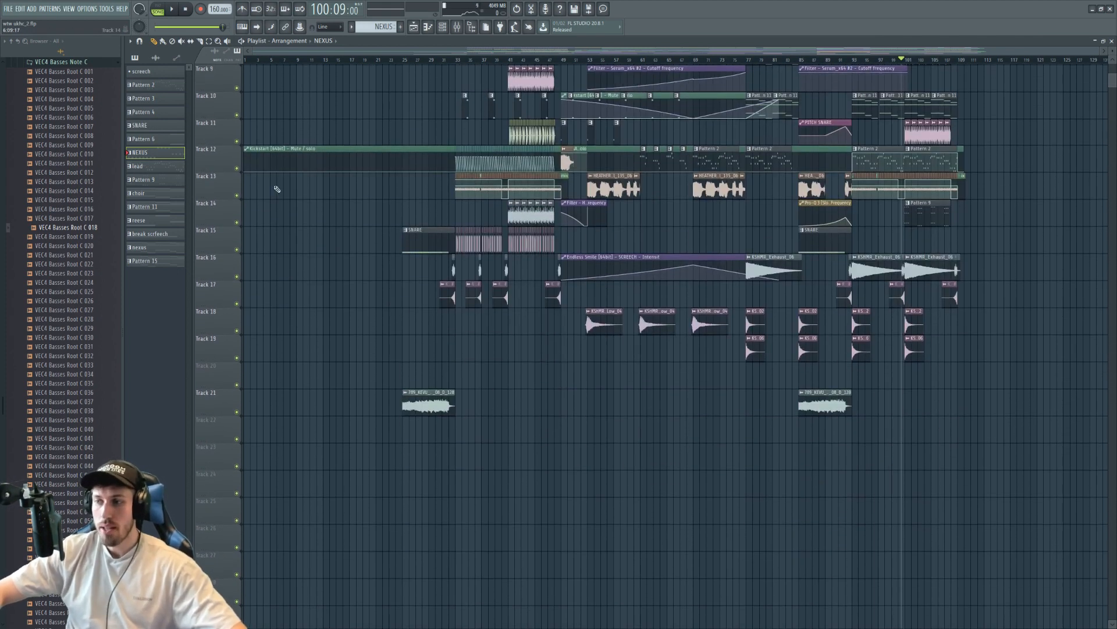
click(209, 42)
drag(903, 399, 322, 431)
key(shift+Up)
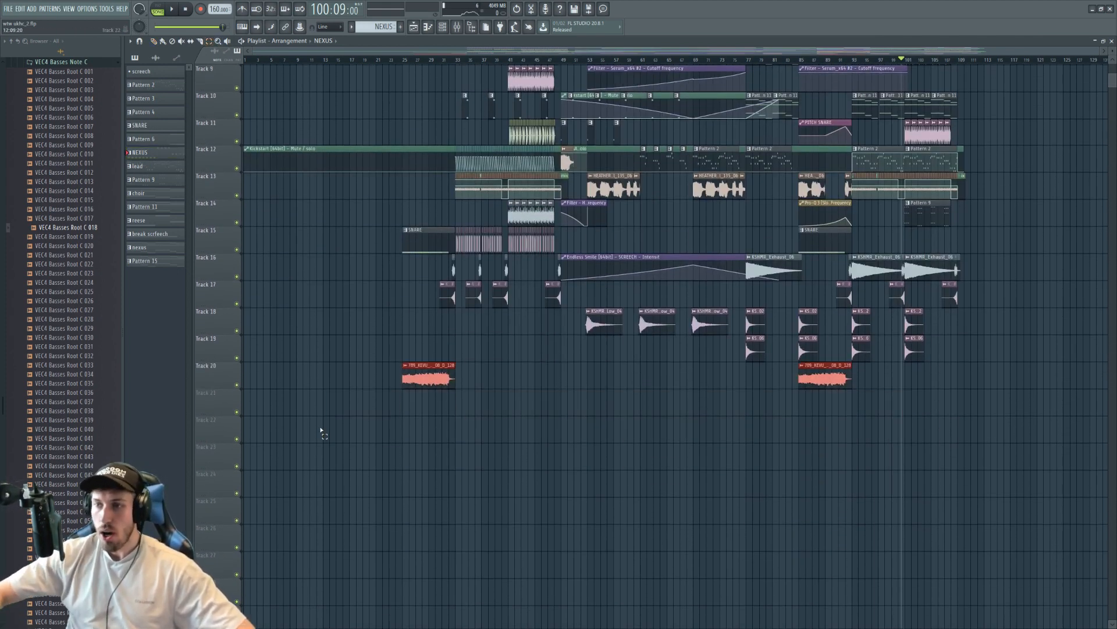
click(154, 41)
scroll(462, 456, up, 8)
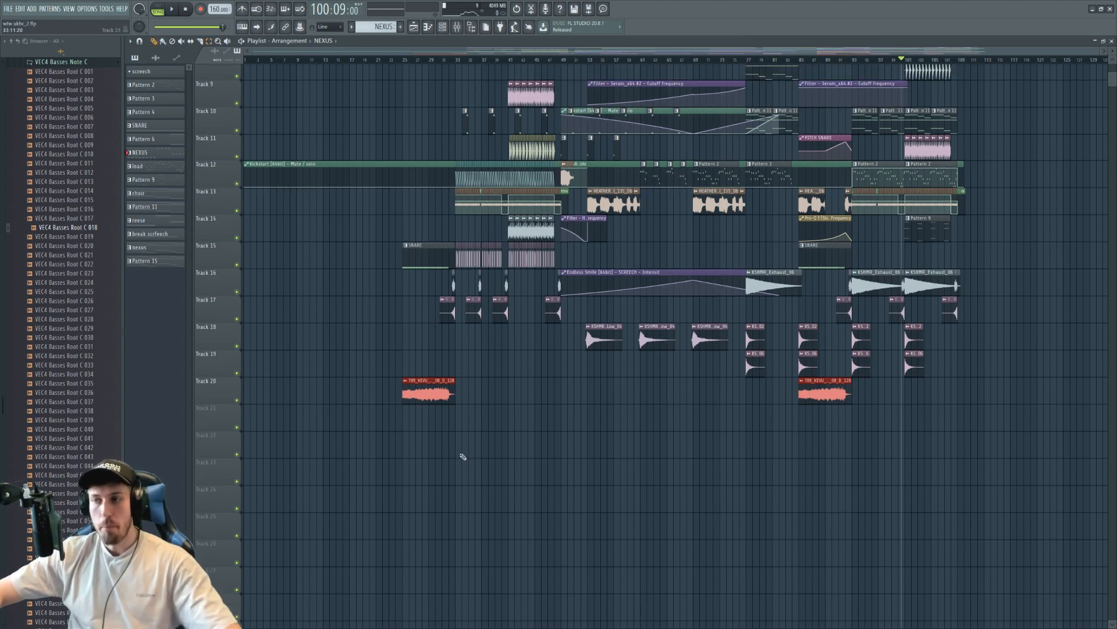
right_click(393, 212)
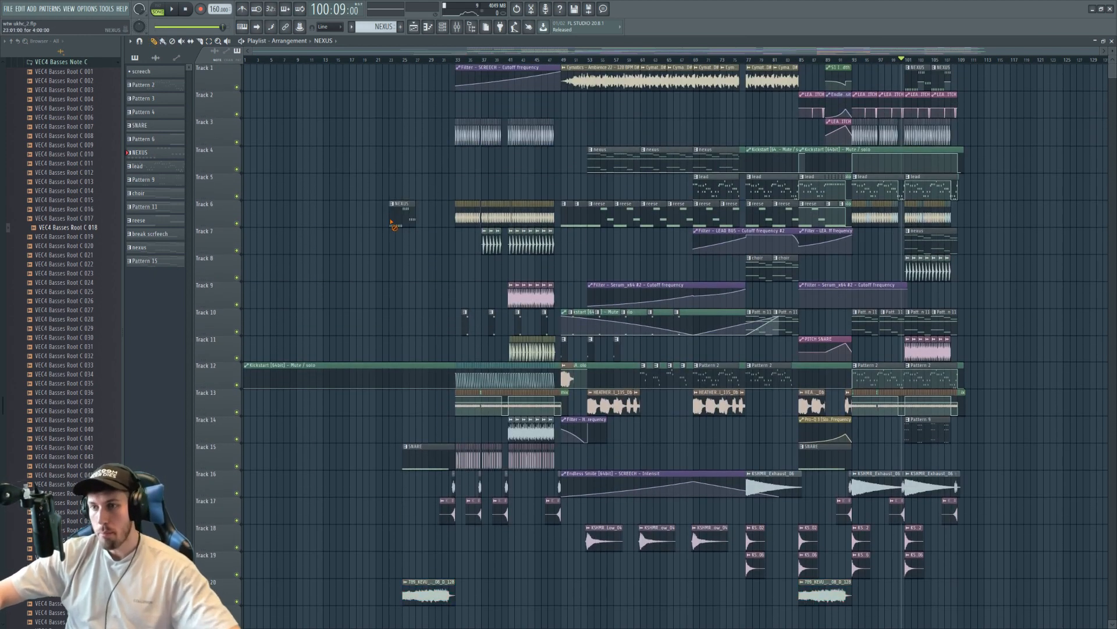
right_click(392, 211)
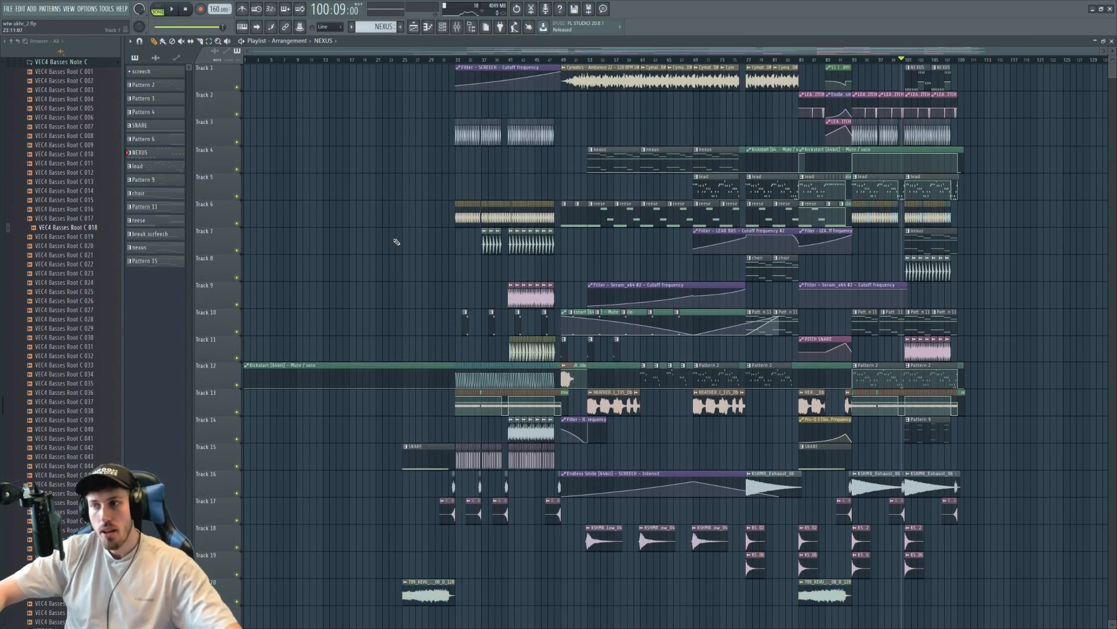
Copy the first drop's audio loops on tracks 3, 7, 9 and 11 to the song start, aligning track 3 with bar 1
click(209, 42)
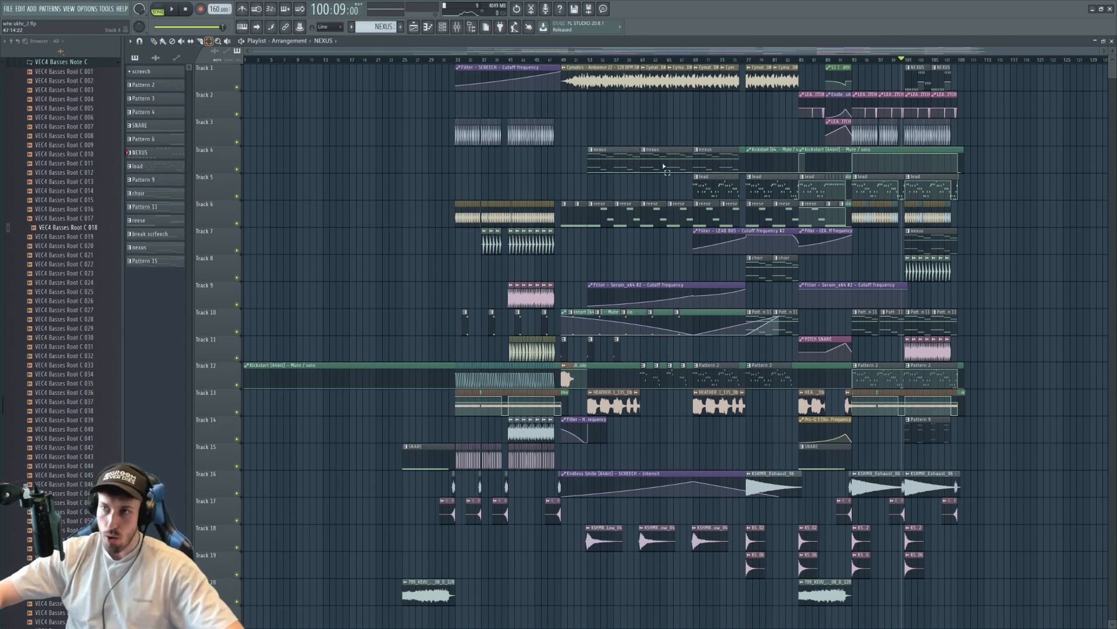
drag(587, 129, 497, 132)
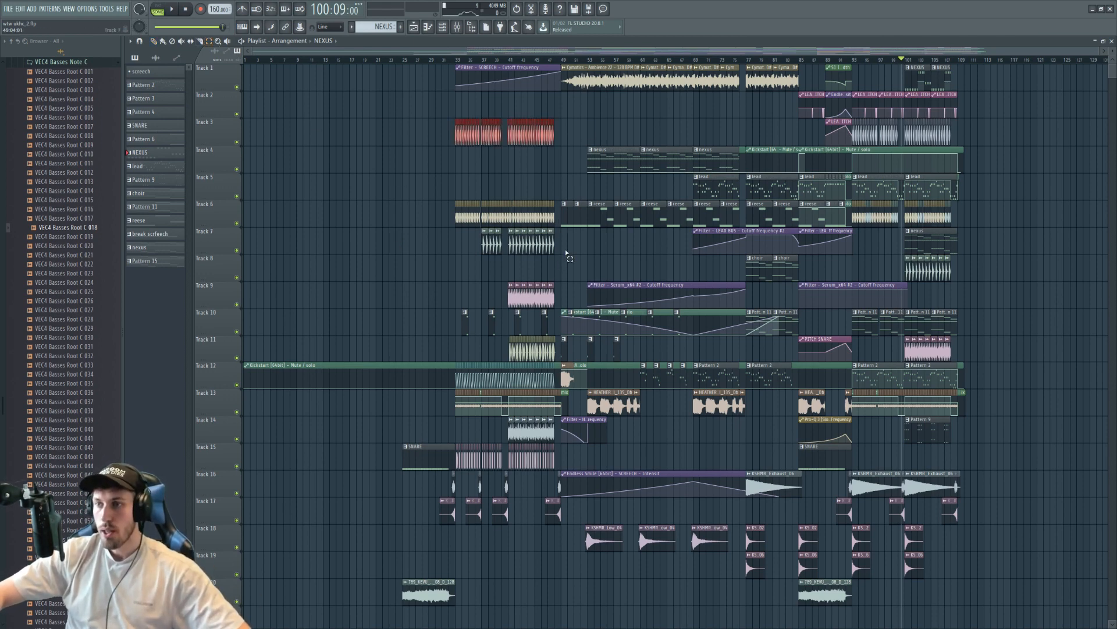
drag(566, 253, 487, 244)
drag(559, 300, 508, 298)
drag(562, 354, 509, 351)
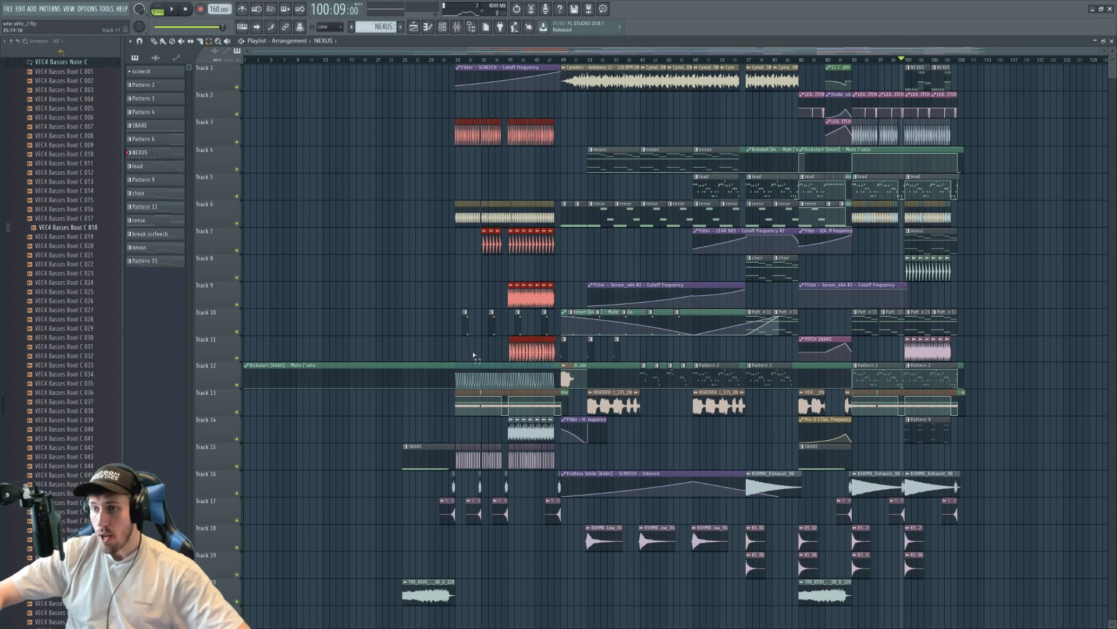
drag(466, 134, 254, 131)
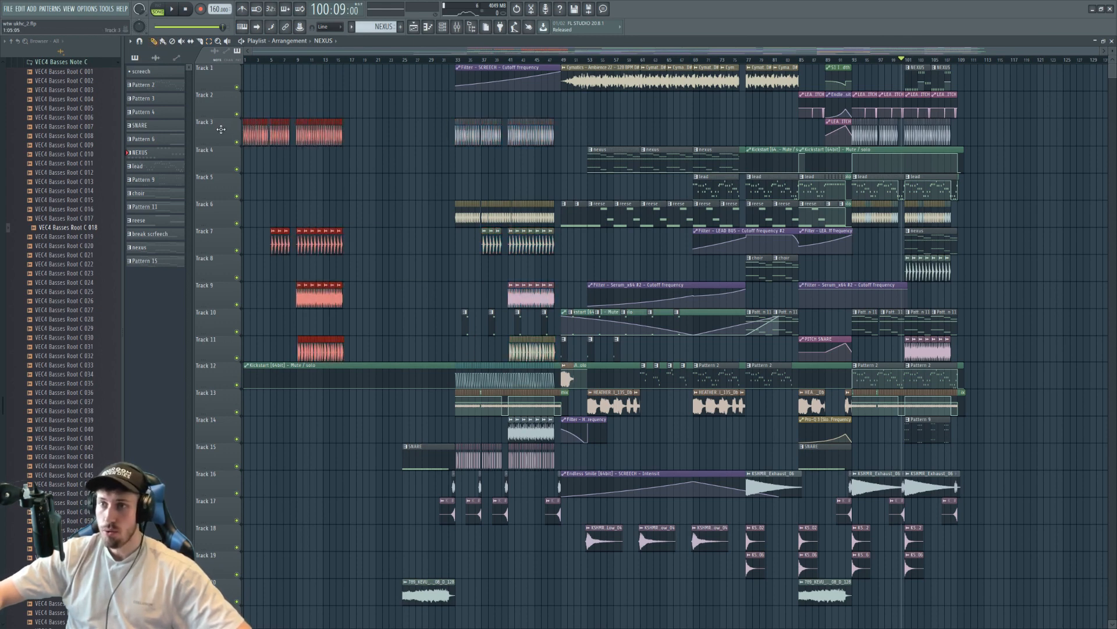
Play from the song start and copy the first drop's clips and automation on track 13 to bar 1
key(space)
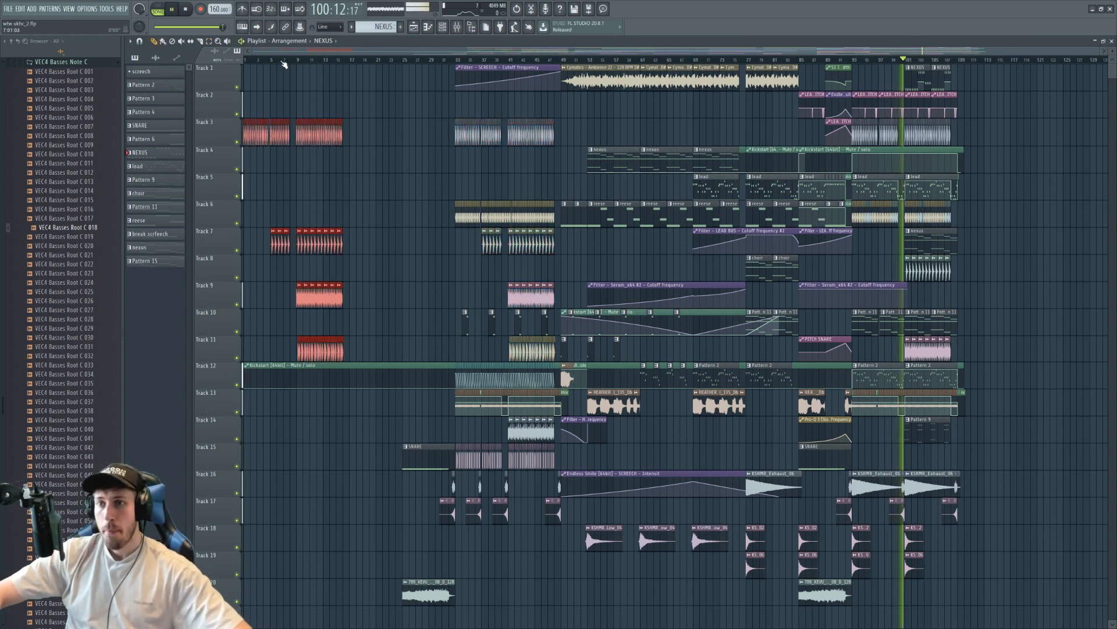
click(245, 60)
scroll(268, 125, down, 2)
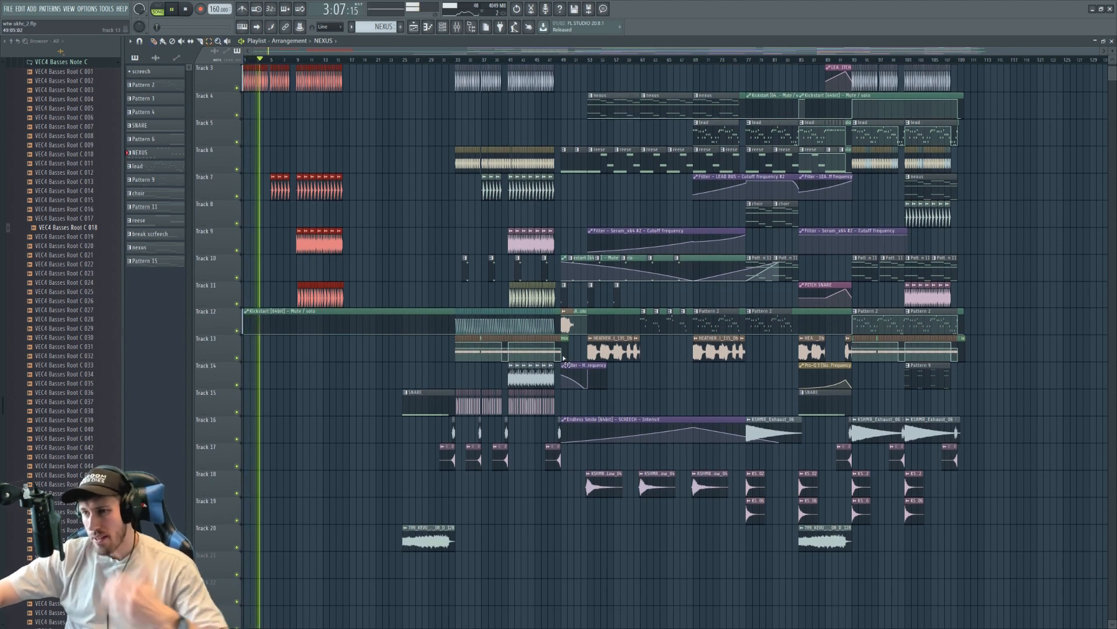
drag(562, 358, 384, 354)
key(ctrl+c)
key(ctrl+v)
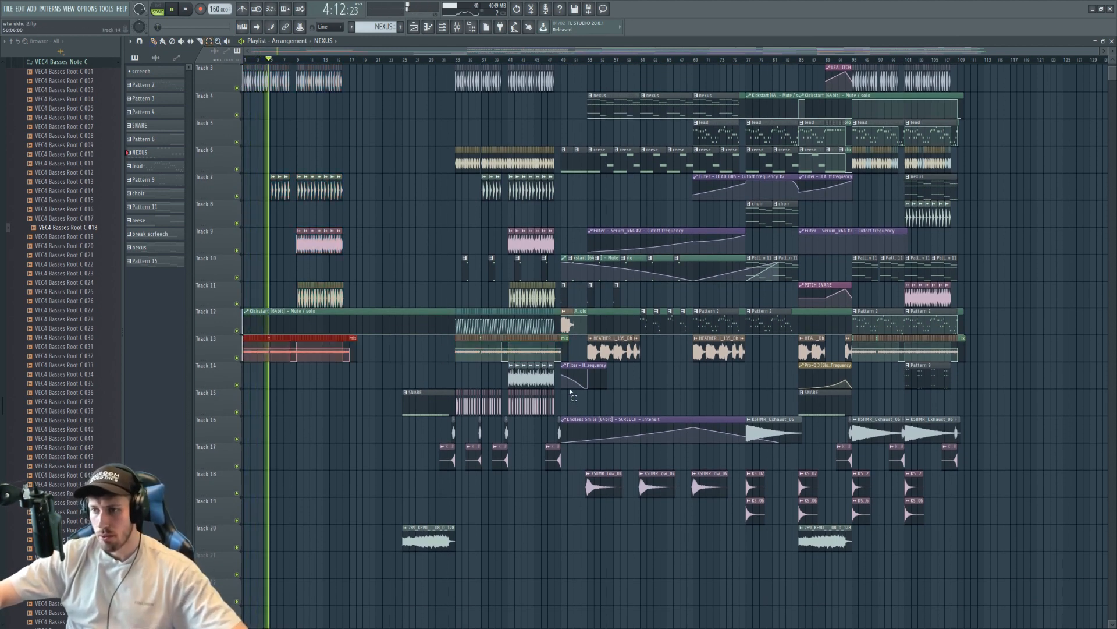
Copy the first drop's shaker loop clips on track 14 and place the copy at bar 9
click(533, 377)
key(ctrl+c)
key(ctrl+v)
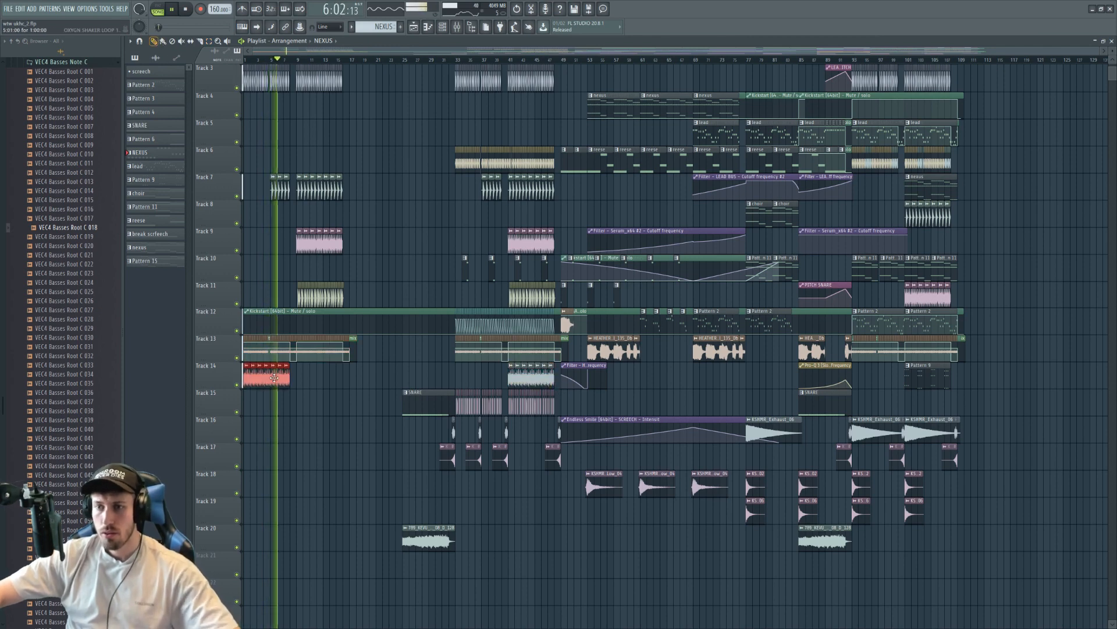
drag(279, 384, 333, 384)
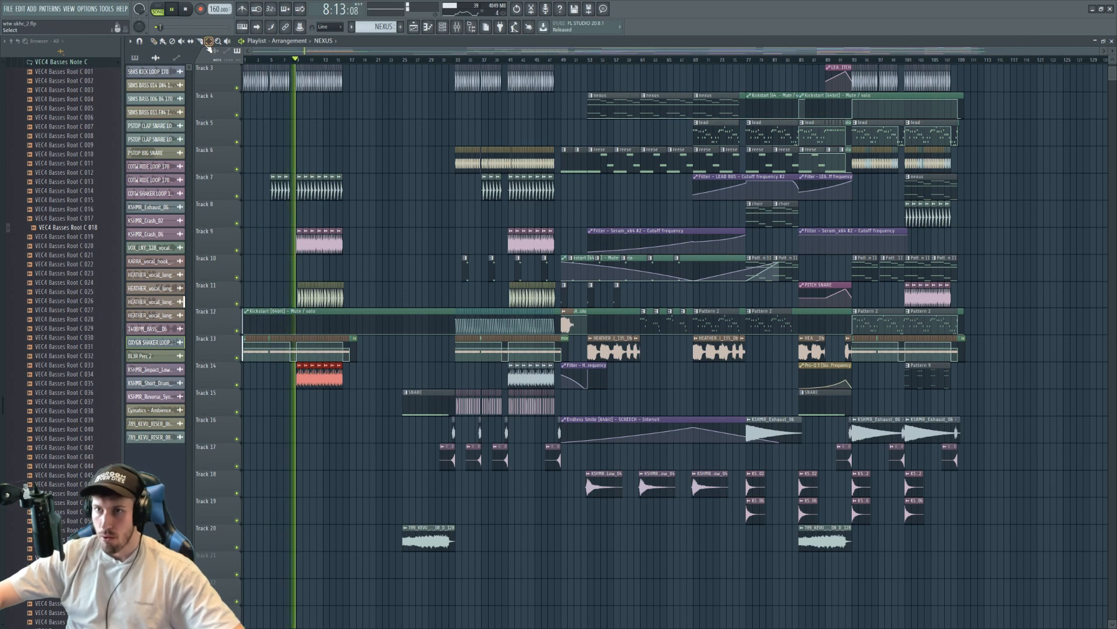
Copy the first drop's transition clips on tracks 16 and 17 to the intro, ending at bars 5, 9, 13 and 17
drag(512, 464, 285, 453)
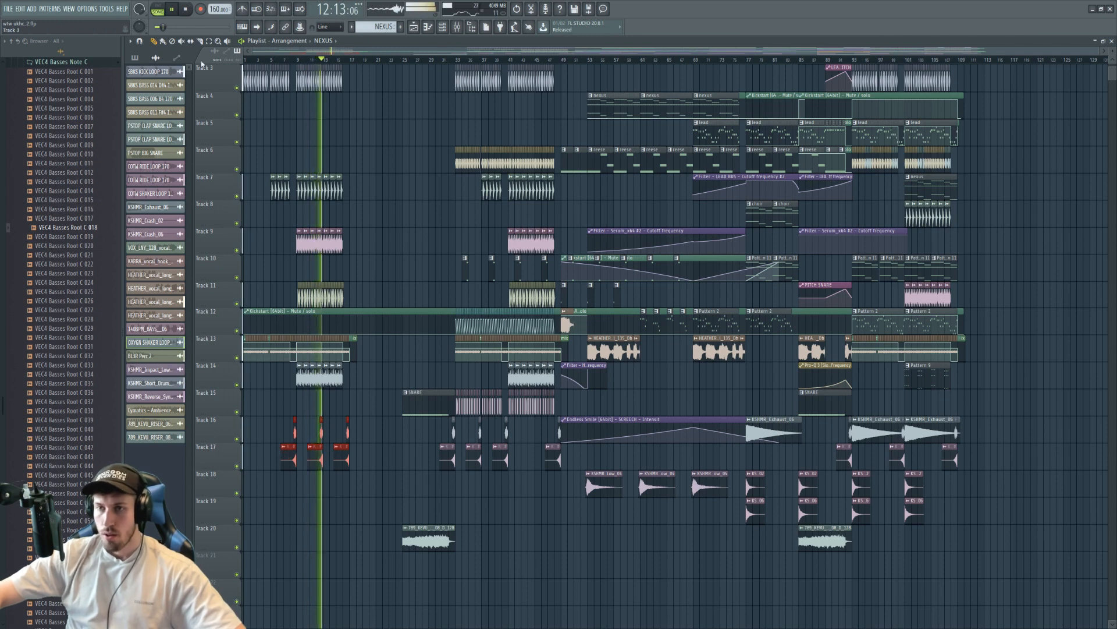
drag(282, 400, 298, 496)
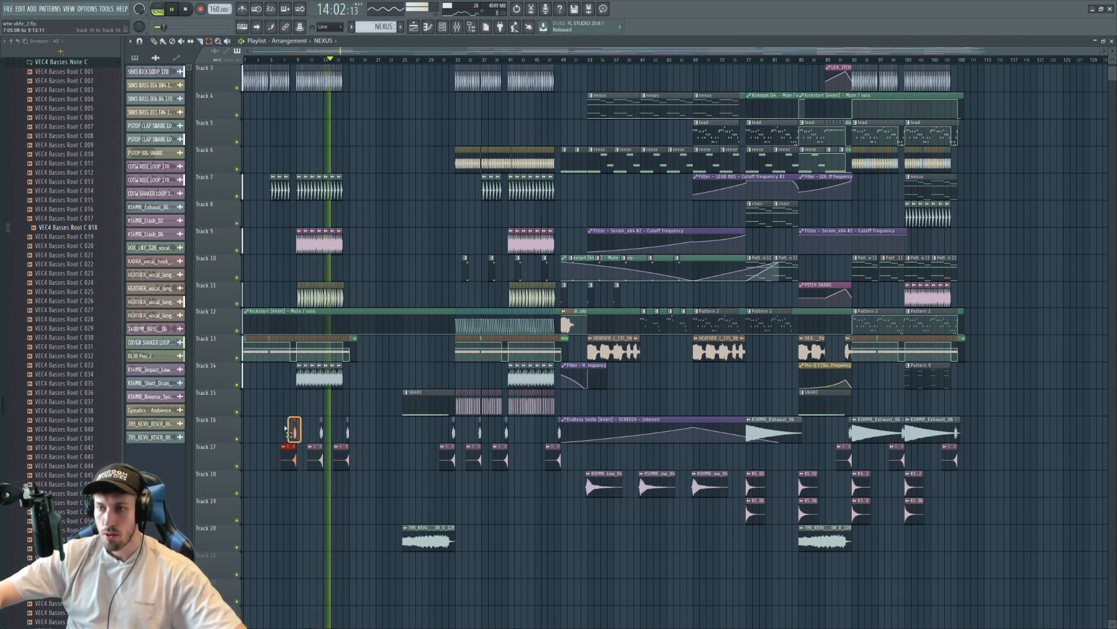
key(space)
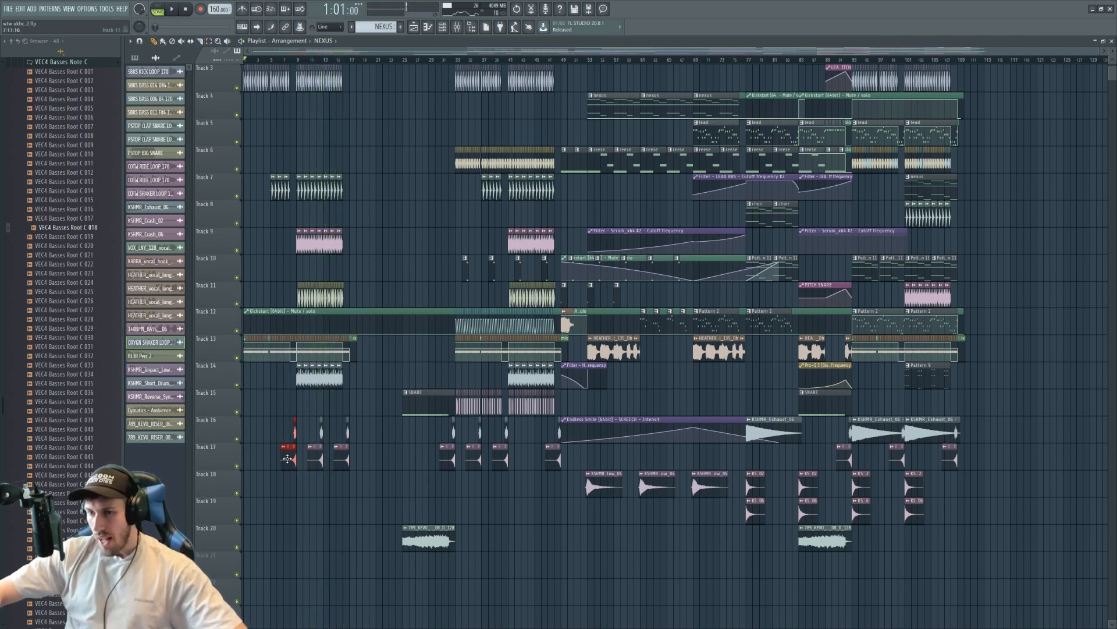
Play the first drop from bar 33 and look over all tracks for missing layers
scroll(372, 104, up, 1)
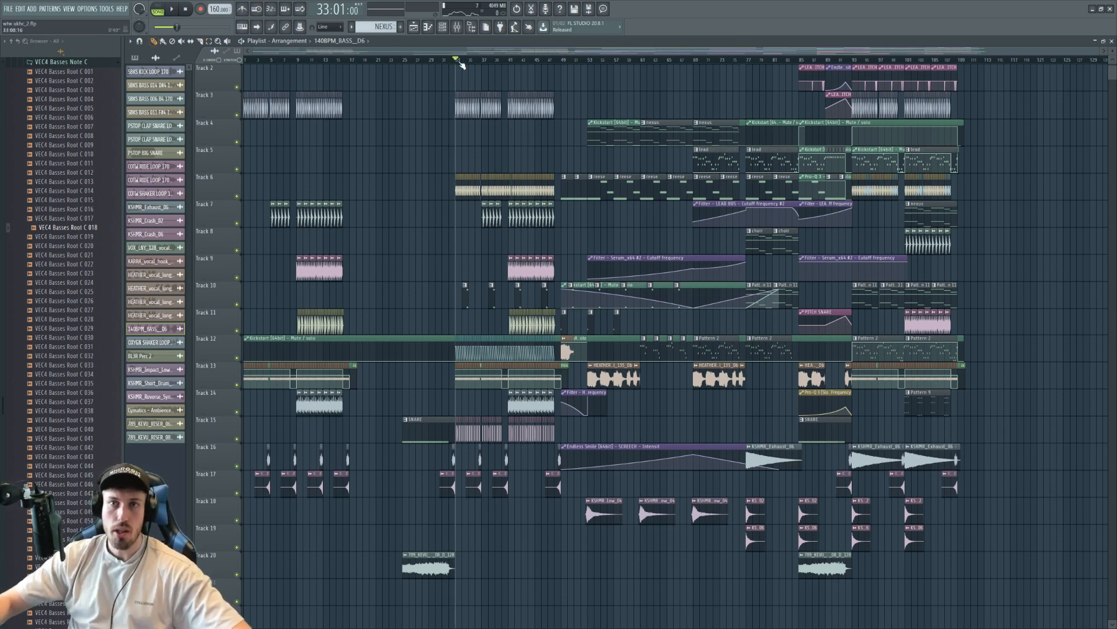
key(space)
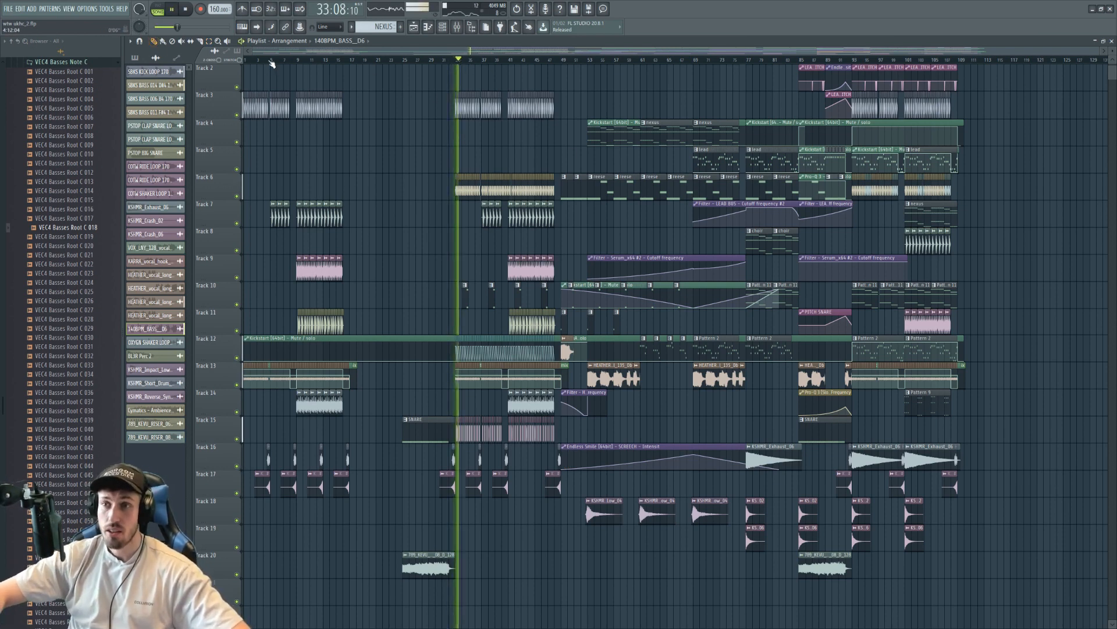
click(271, 60)
click(457, 60)
key(space)
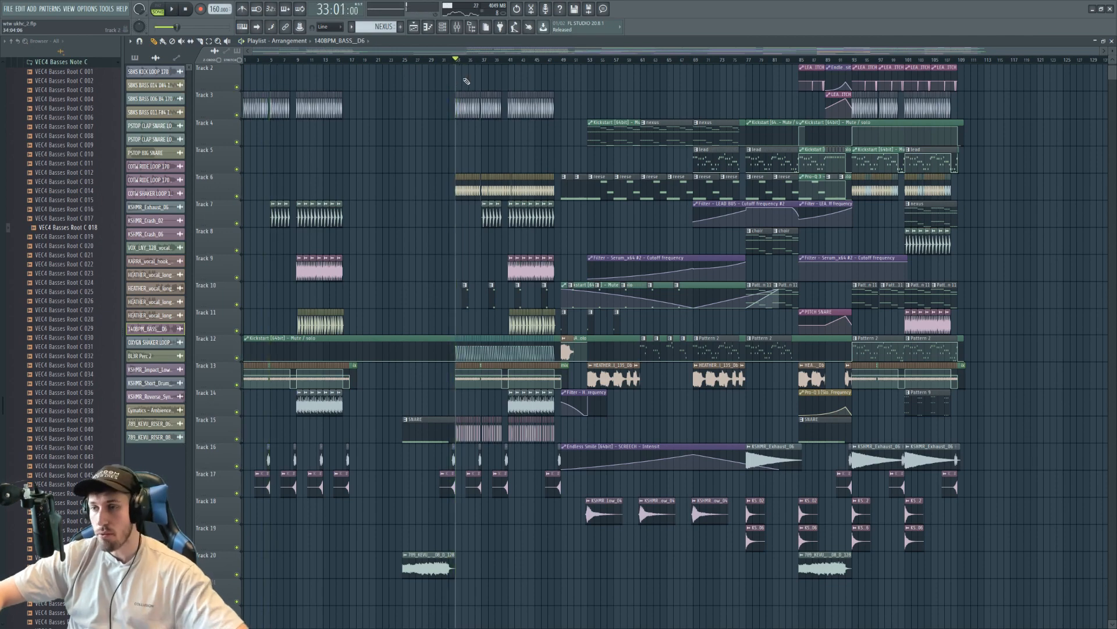
scroll(487, 506, down, 8)
scroll(526, 307, up, 9)
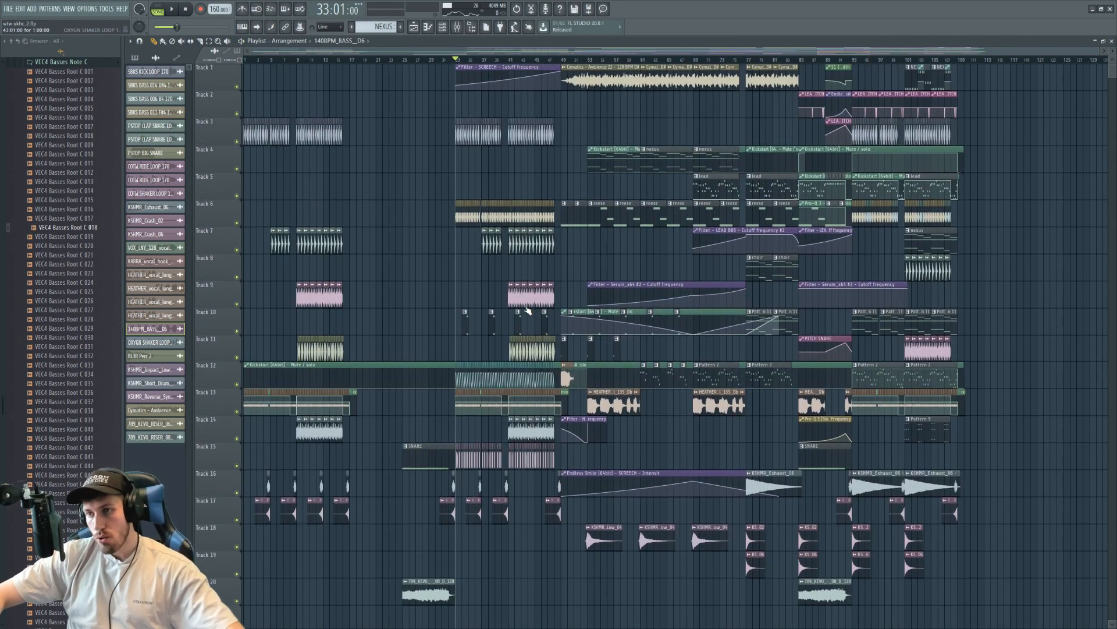
scroll(485, 153, down, 5)
scroll(484, 153, up, 5)
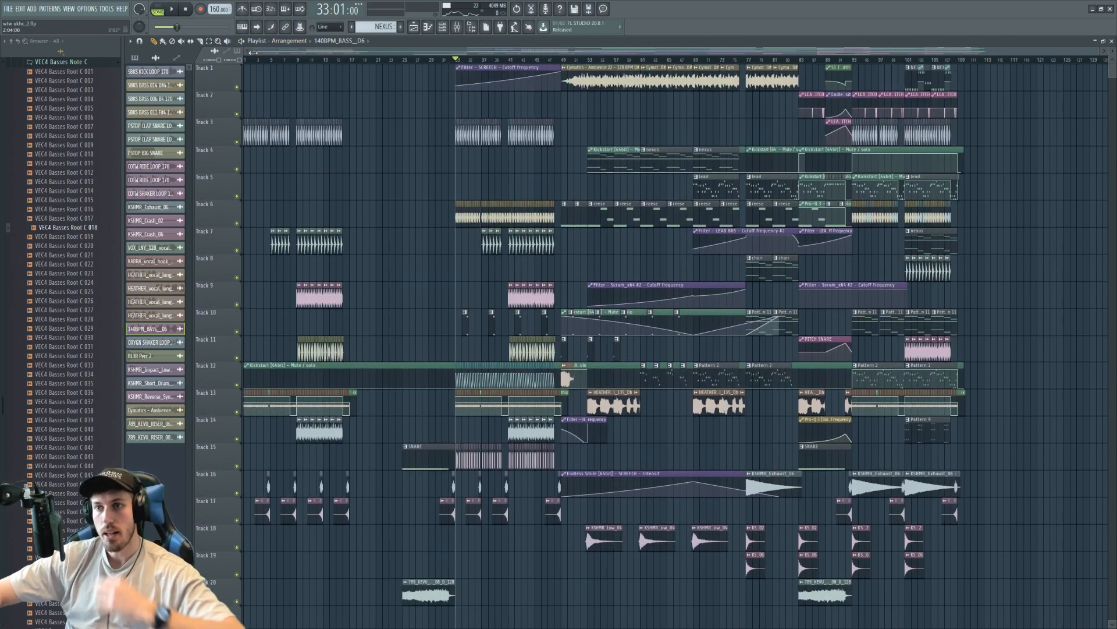
Add the ETR SCREECH F sample from the Enter (The Rave) pack's Leads, Synths & Bass folder to track 19 near bar 33
drag(254, 53, 460, 53)
drag(1099, 53, 699, 53)
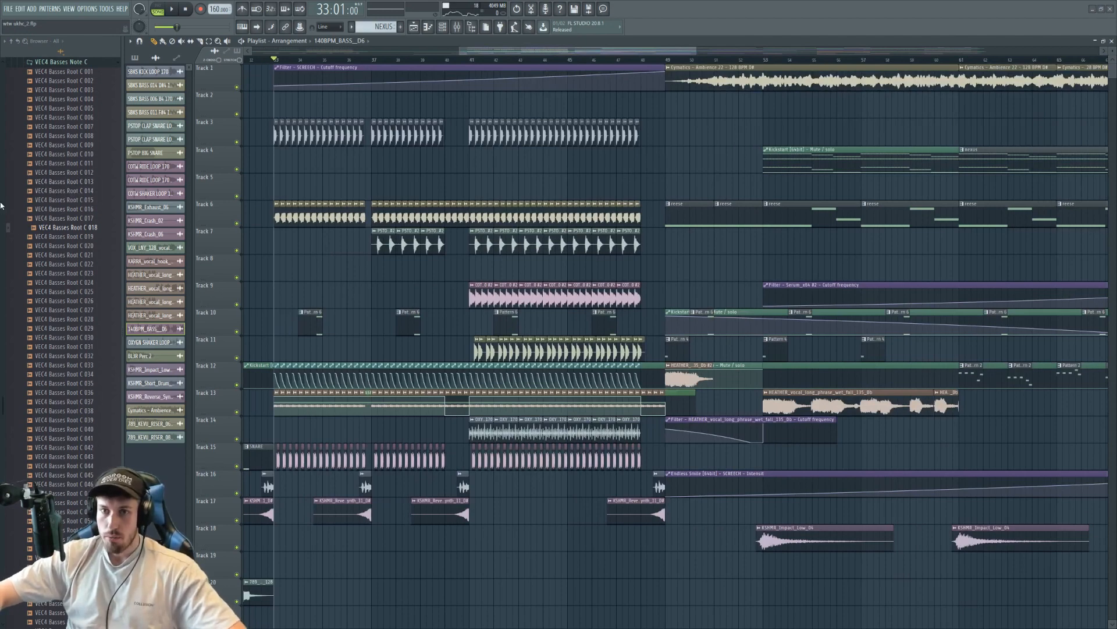
drag(3, 233, 4, 264)
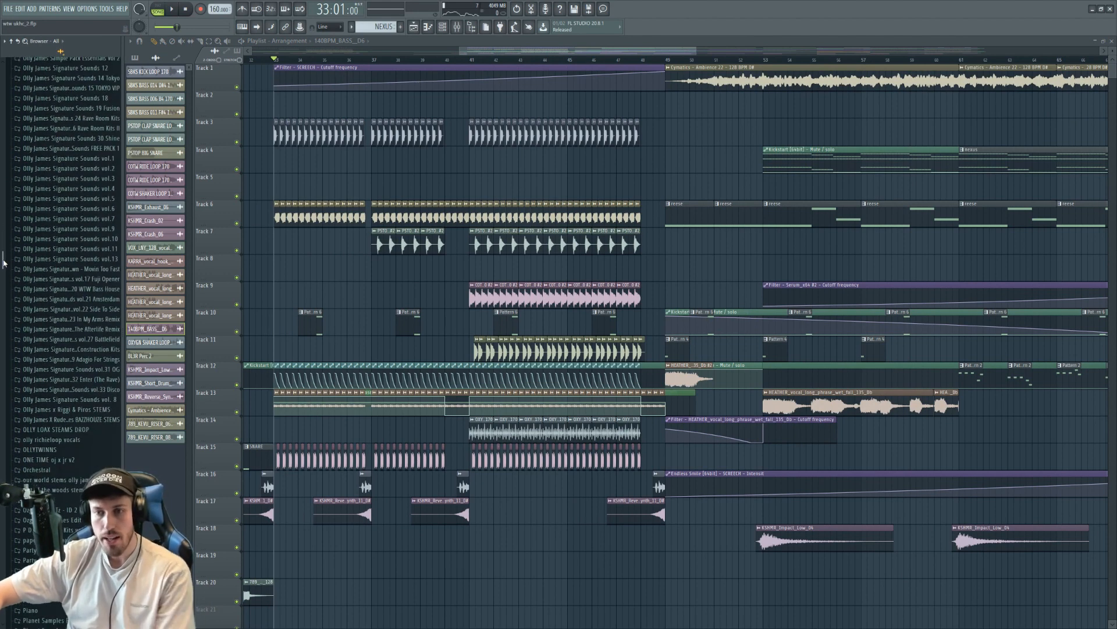
click(101, 380)
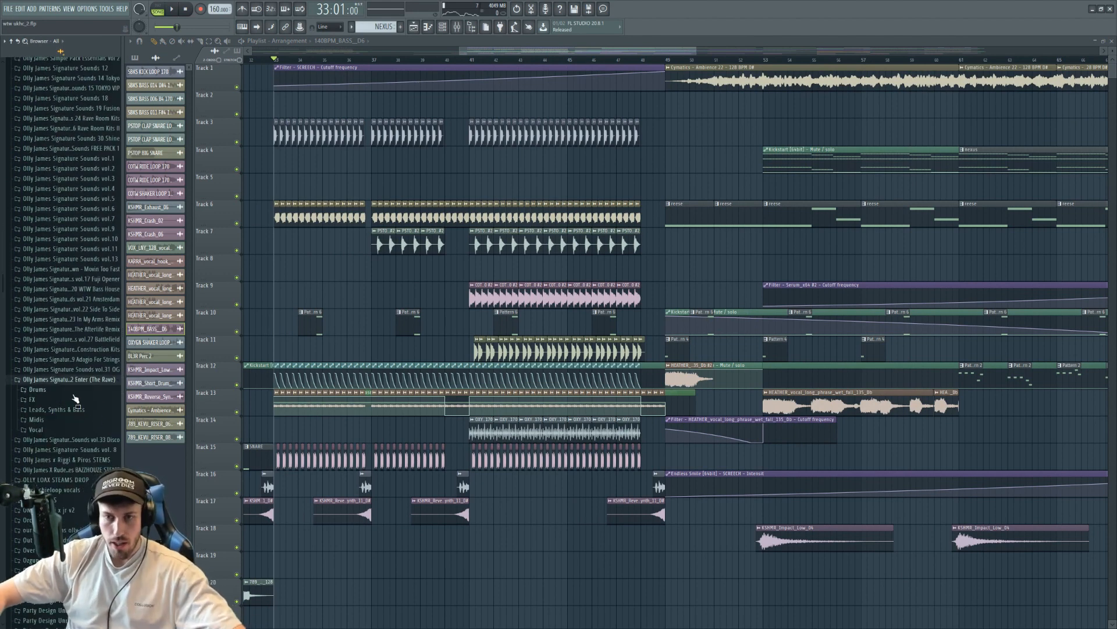
click(57, 411)
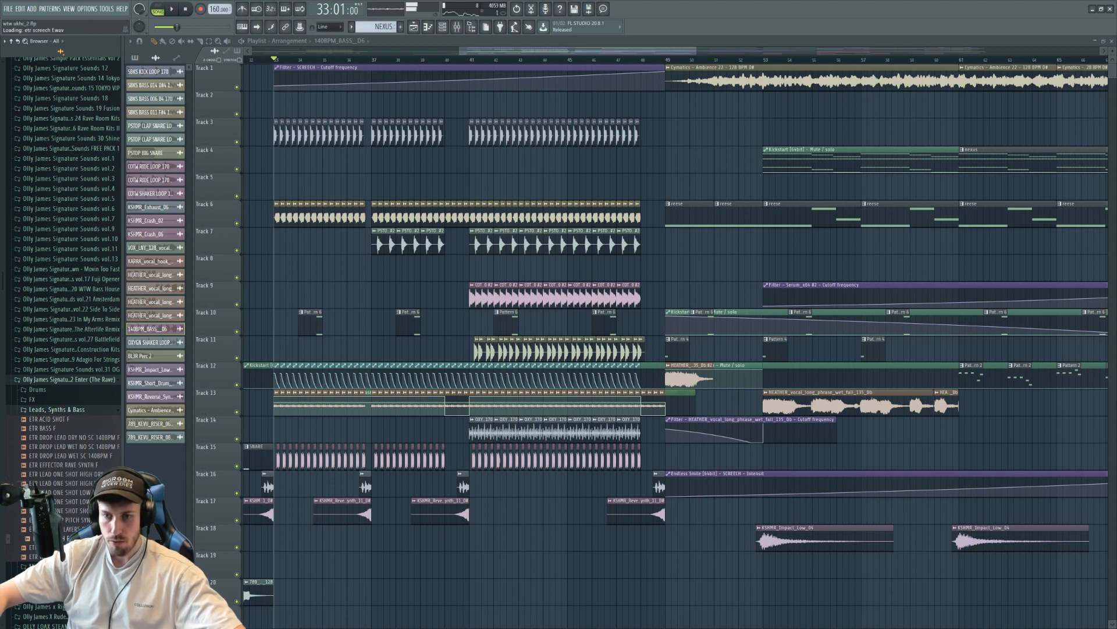
drag(65, 540, 295, 566)
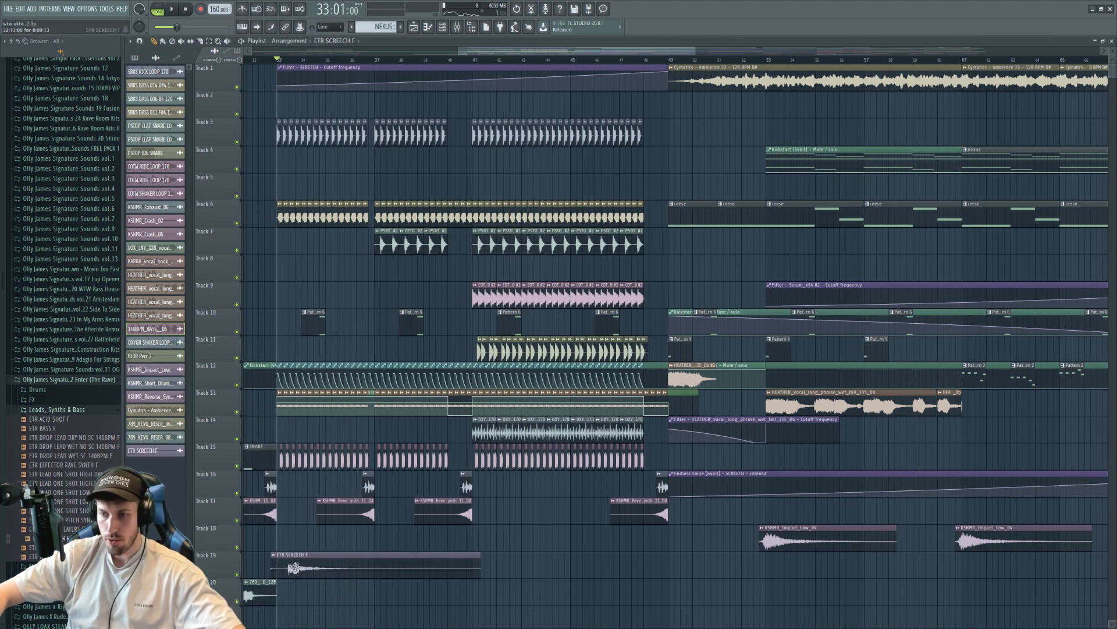
Fit the ETR SCREECH F clip to the project tempo using a source tempo of 140 BPM, and play it from bar 33
click(283, 556)
click(378, 572)
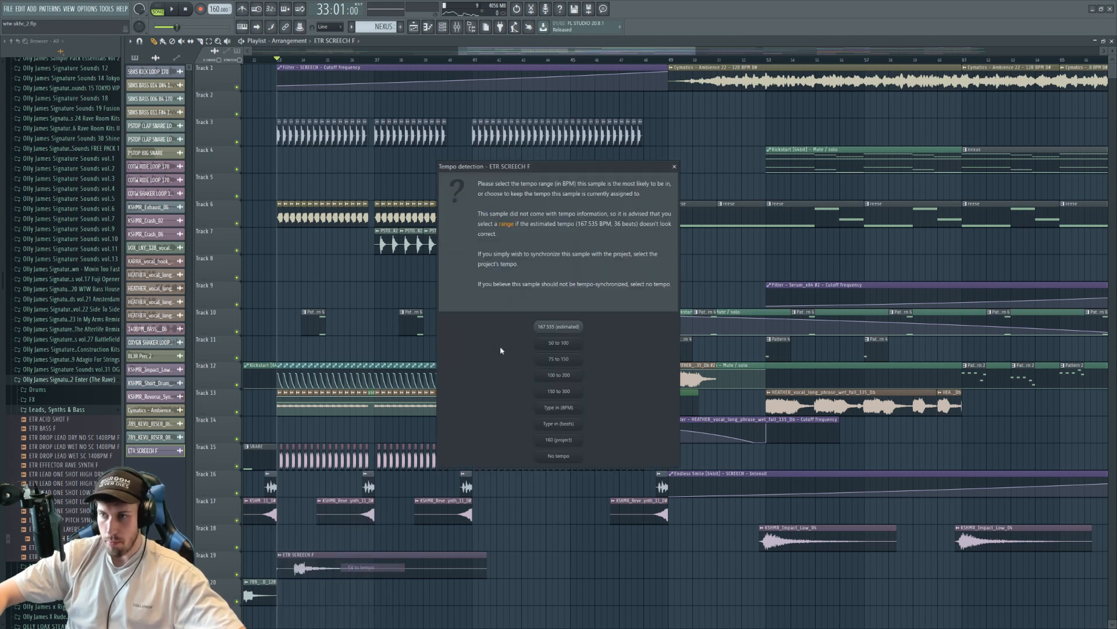
click(557, 408)
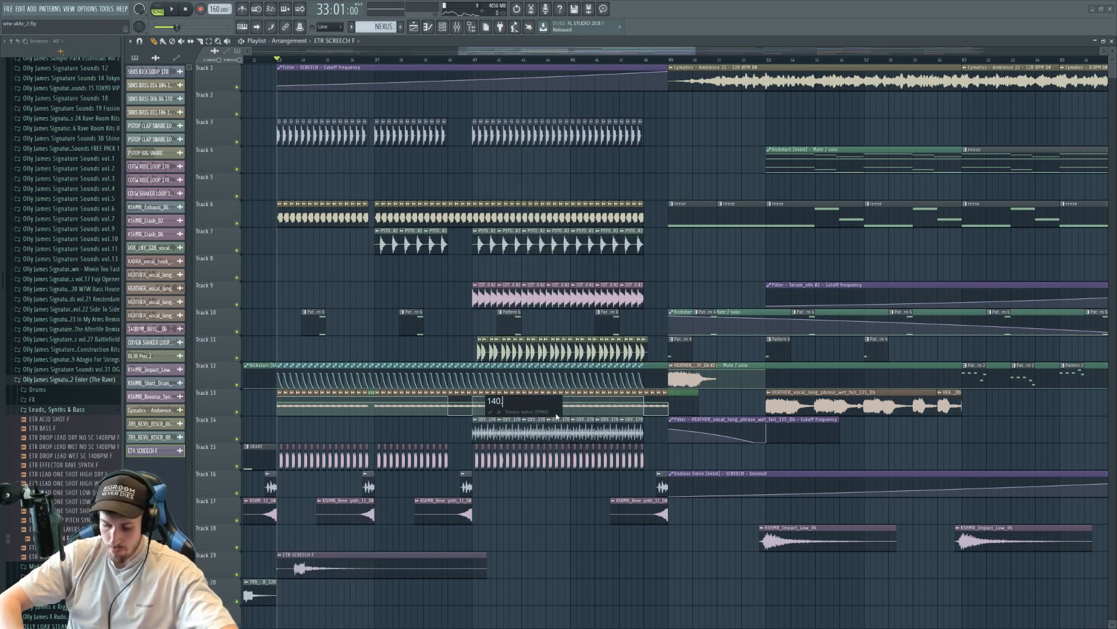
double_click(398, 578)
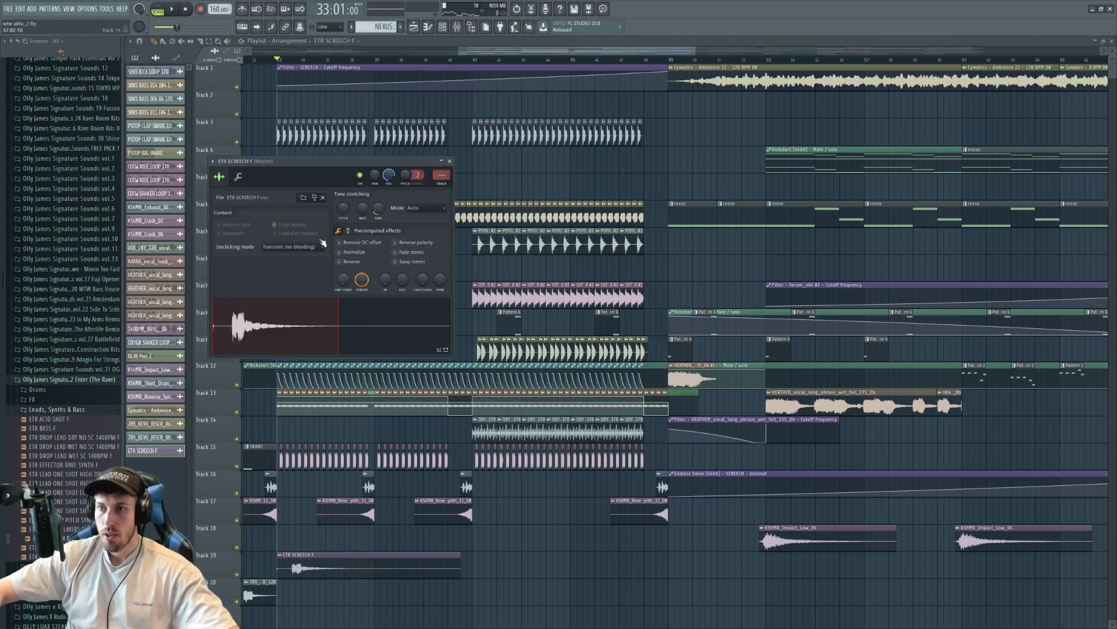
key(space)
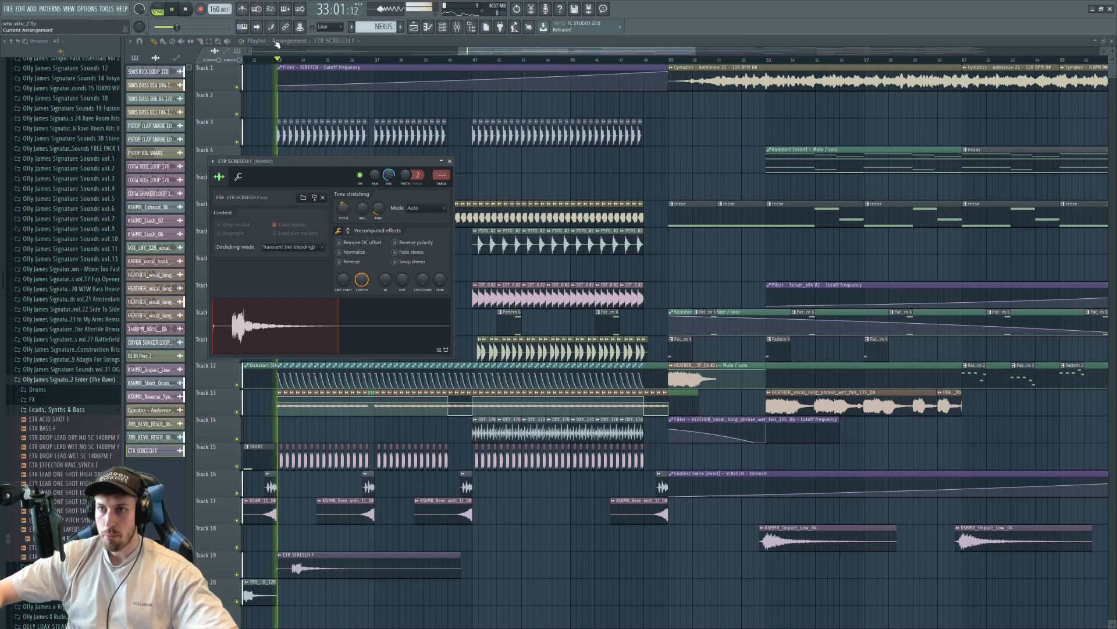
key(Escape)
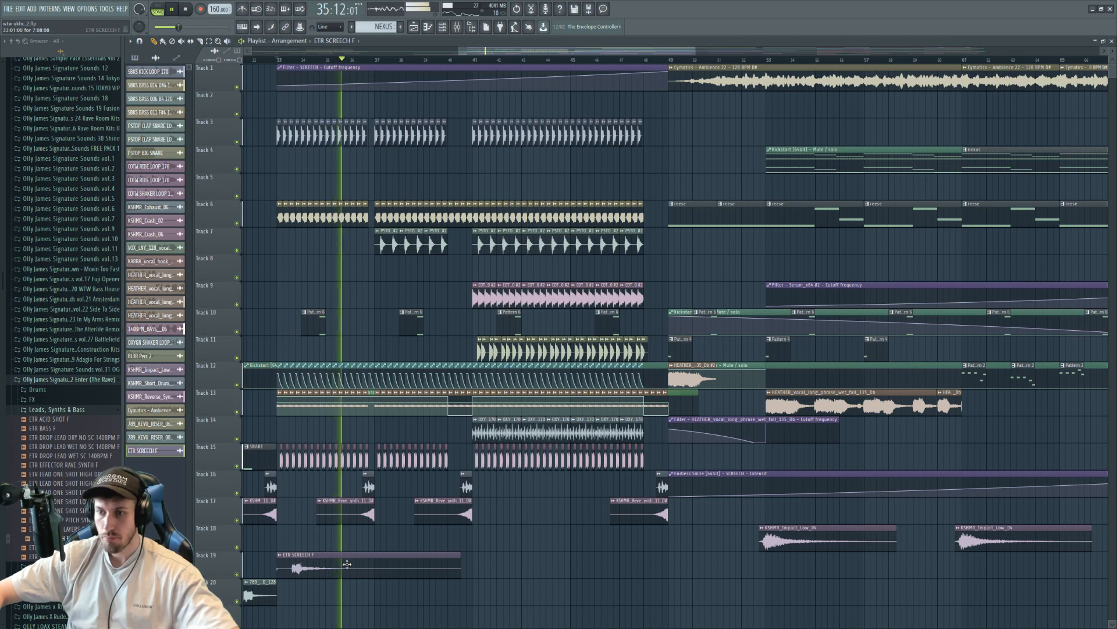
Move the ETR SCREECH F clip on track 19 to bar 36 and place copies at bars 40, 44 and 48
drag(351, 561, 417, 565)
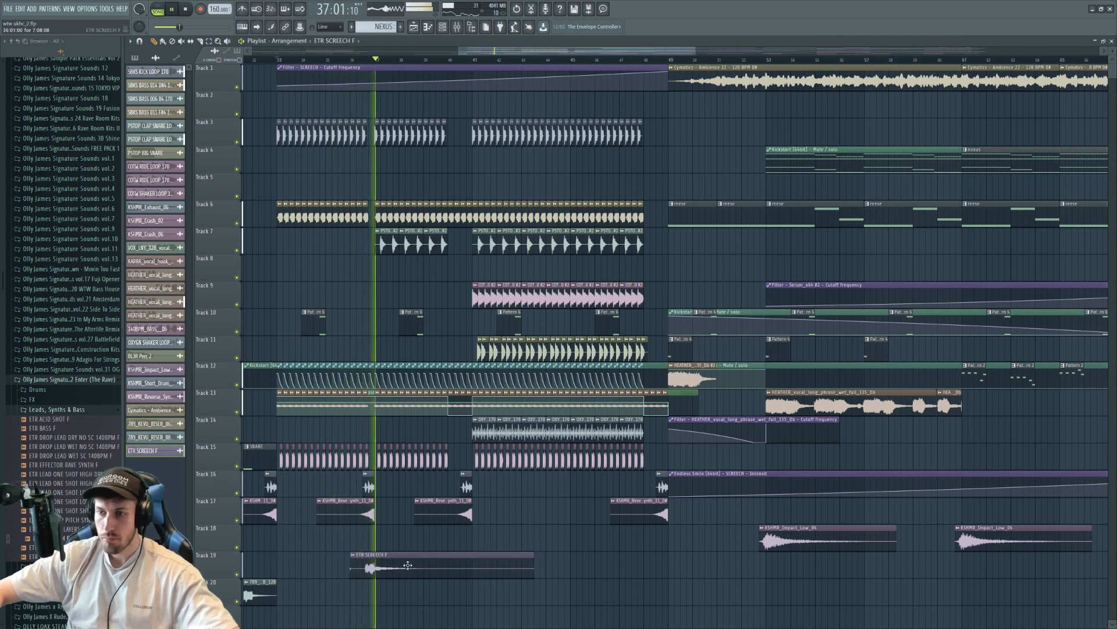
double_click(408, 564)
click(462, 591)
drag(474, 591, 472, 550)
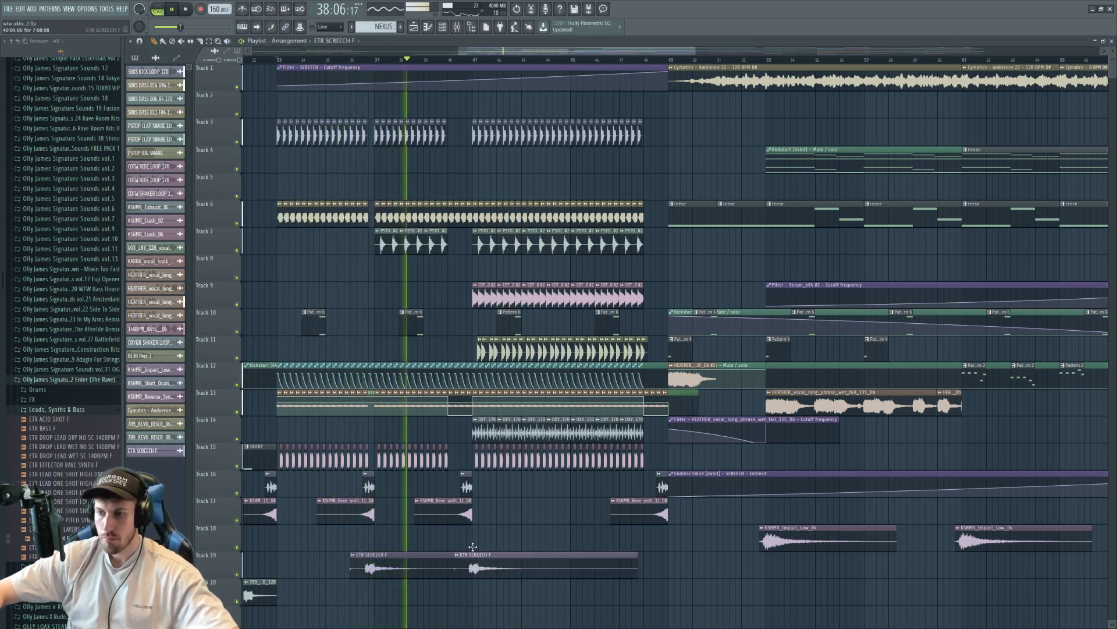
click(523, 588)
drag(570, 587, 589, 556)
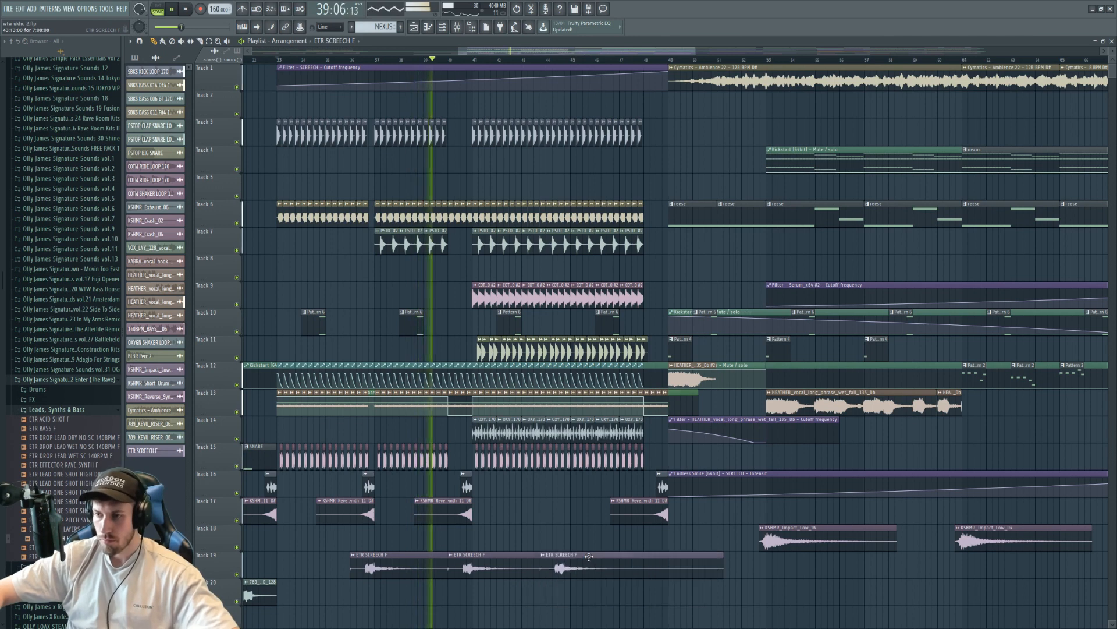
click(640, 590)
drag(692, 590, 696, 561)
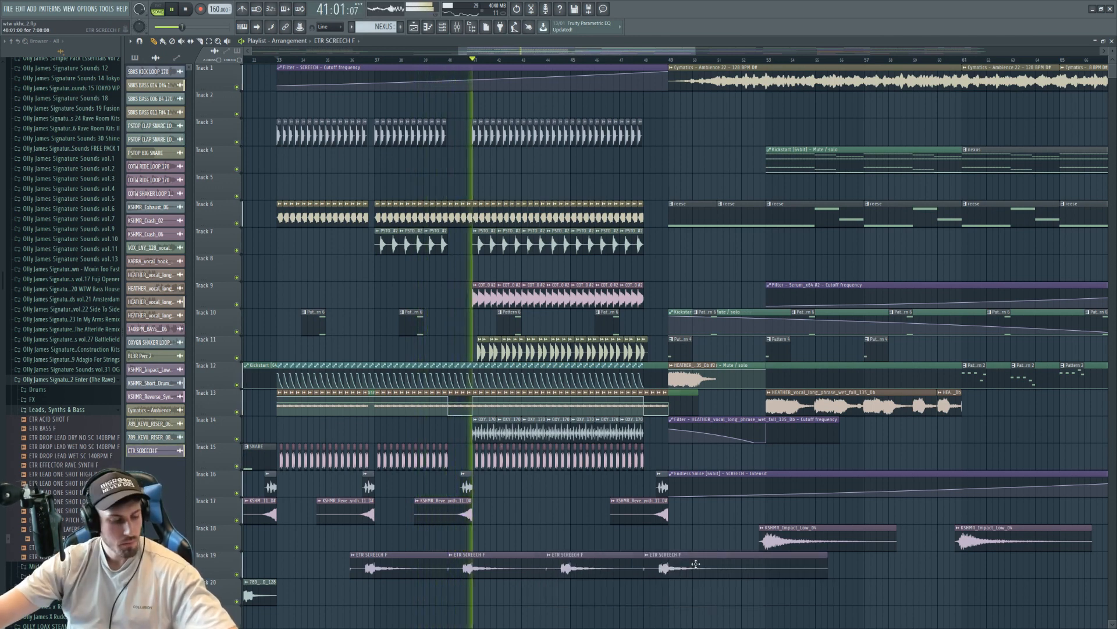
Review the screech sample's settings and fine-tune the low-cut band in Pro-Q 3 on the SCREECH mixer track
double_click(694, 562)
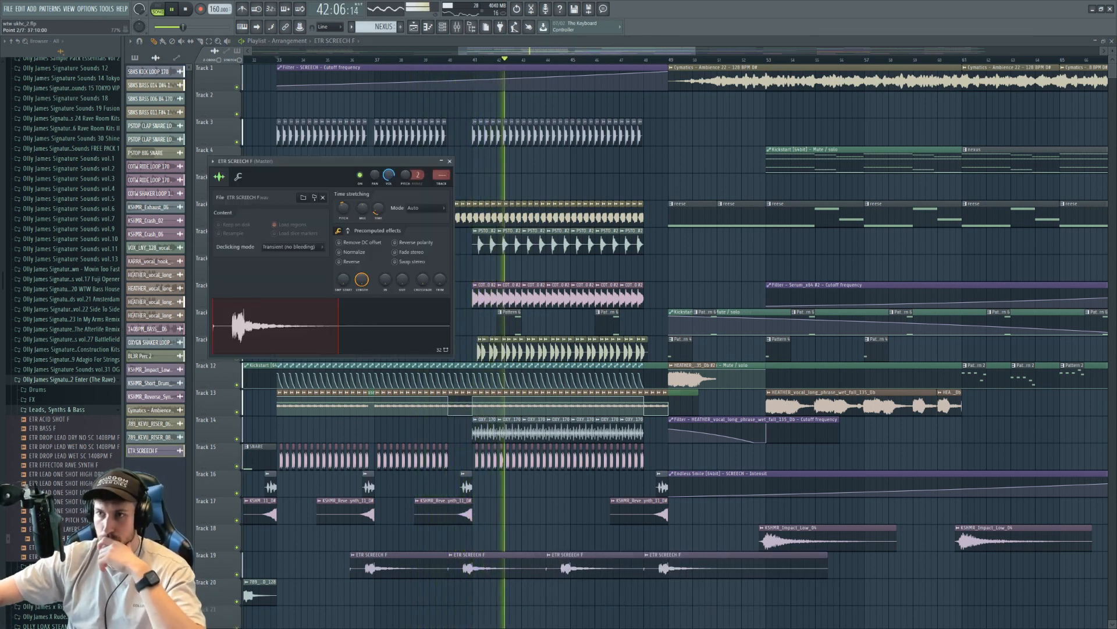
drag(696, 52, 1005, 51)
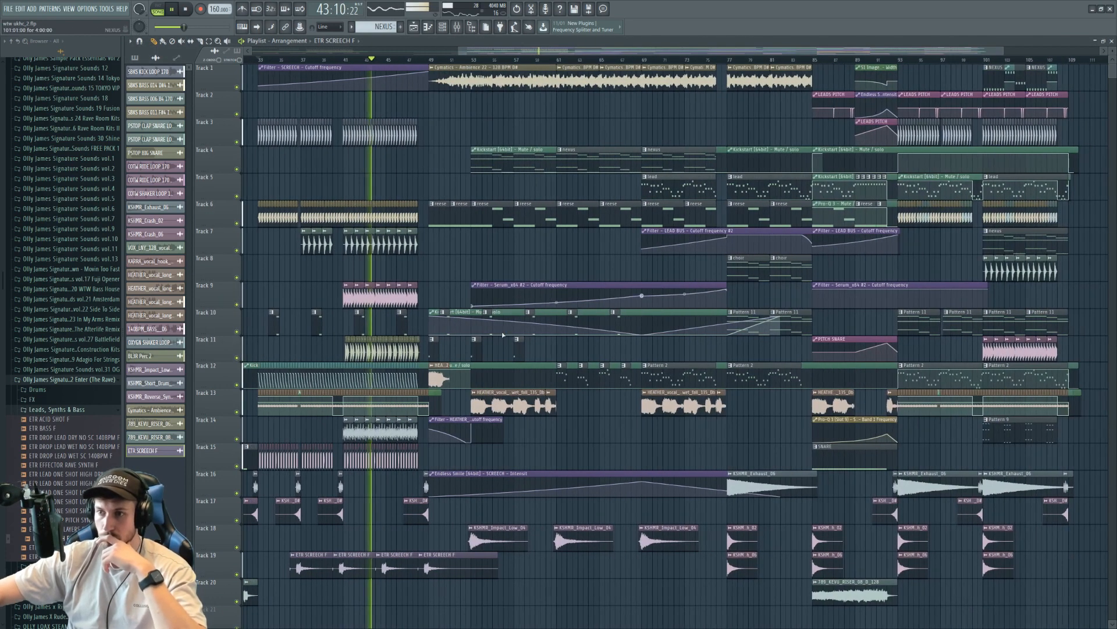
scroll(373, 326, down, 4)
scroll(353, 320, up, 4)
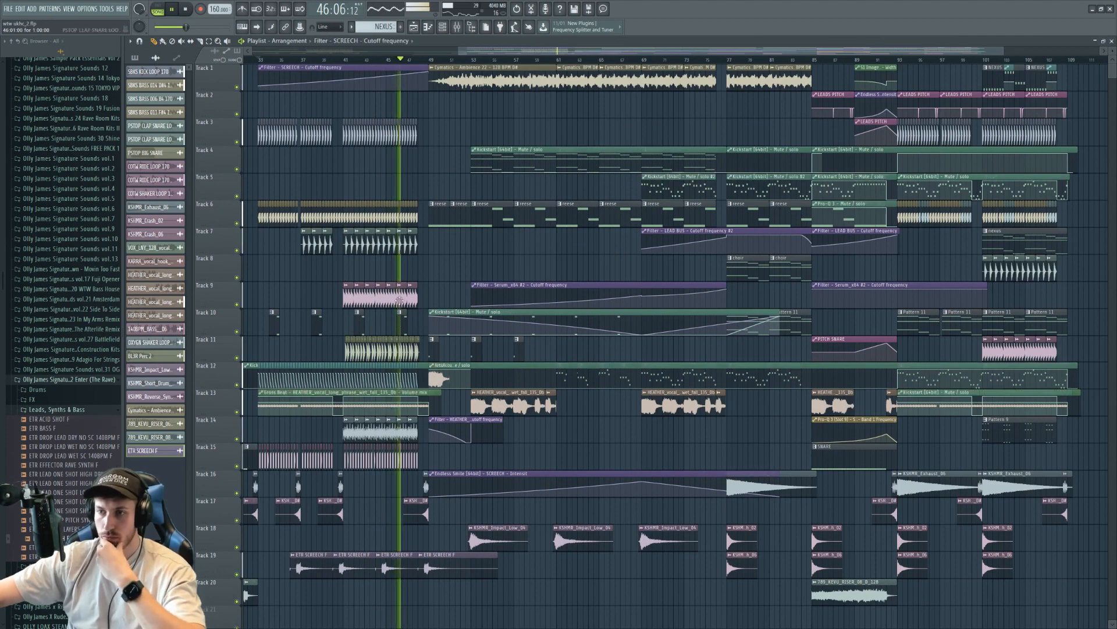
click(429, 27)
click(442, 32)
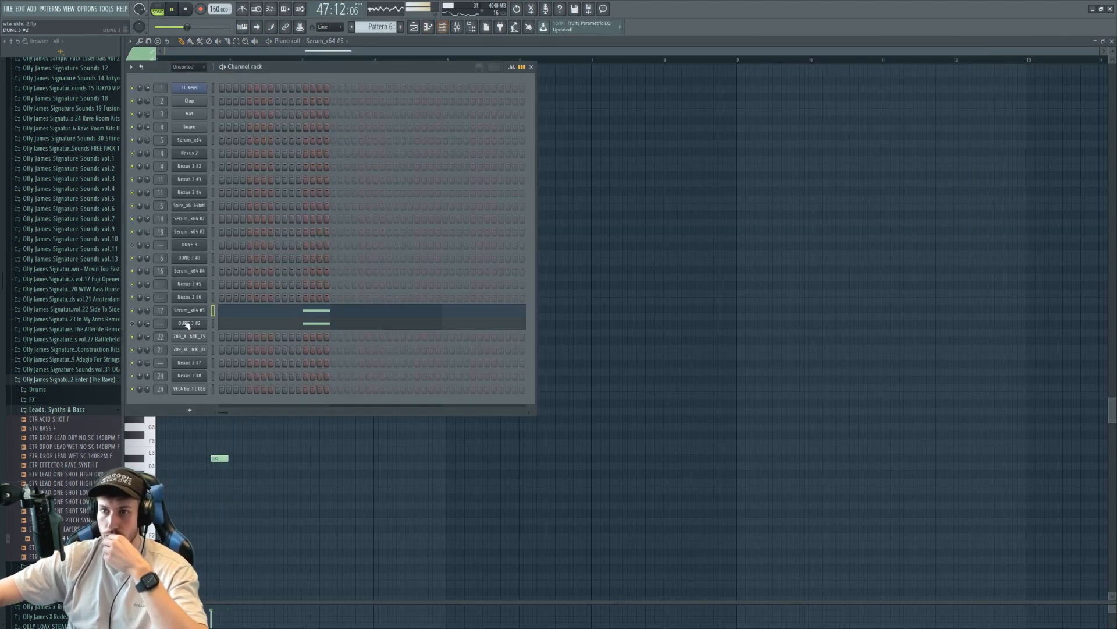
click(466, 32)
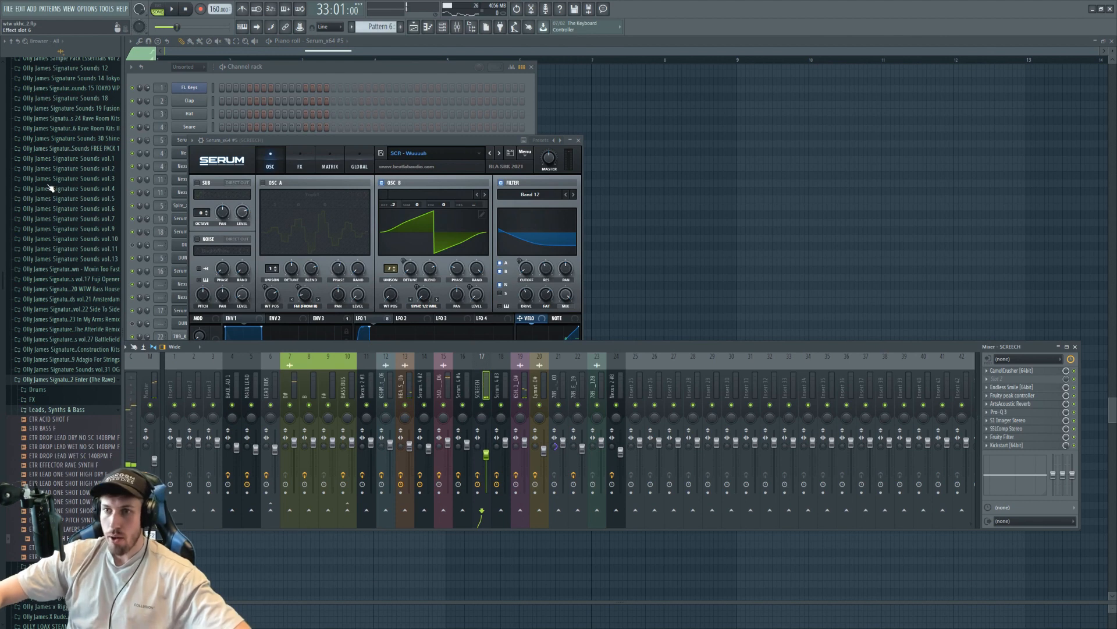
drag(262, 210, 267, 213)
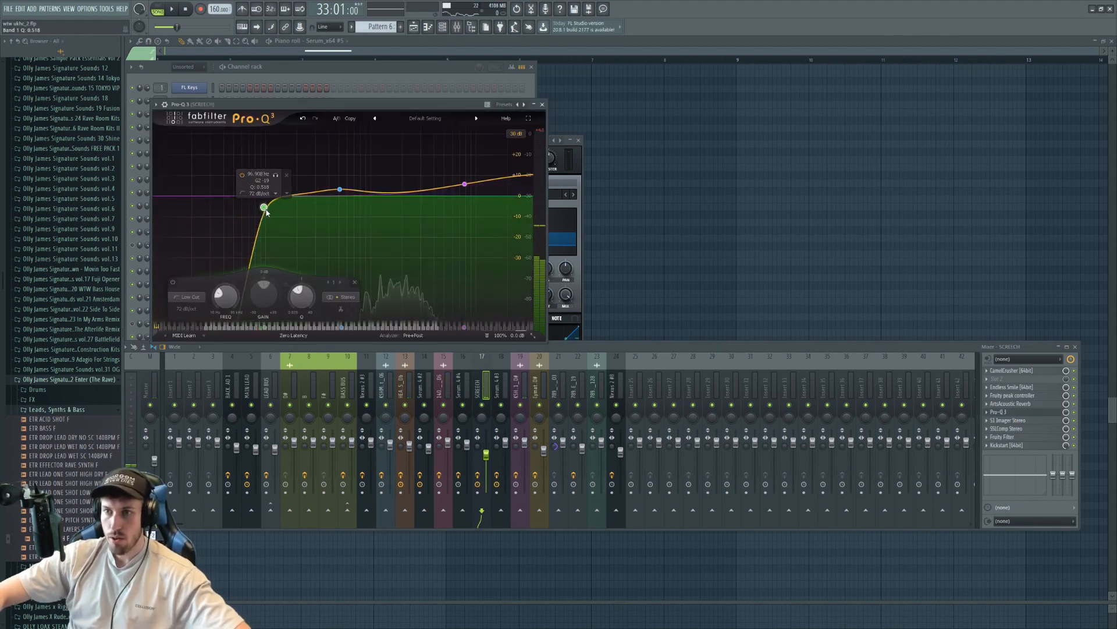
key(F5)
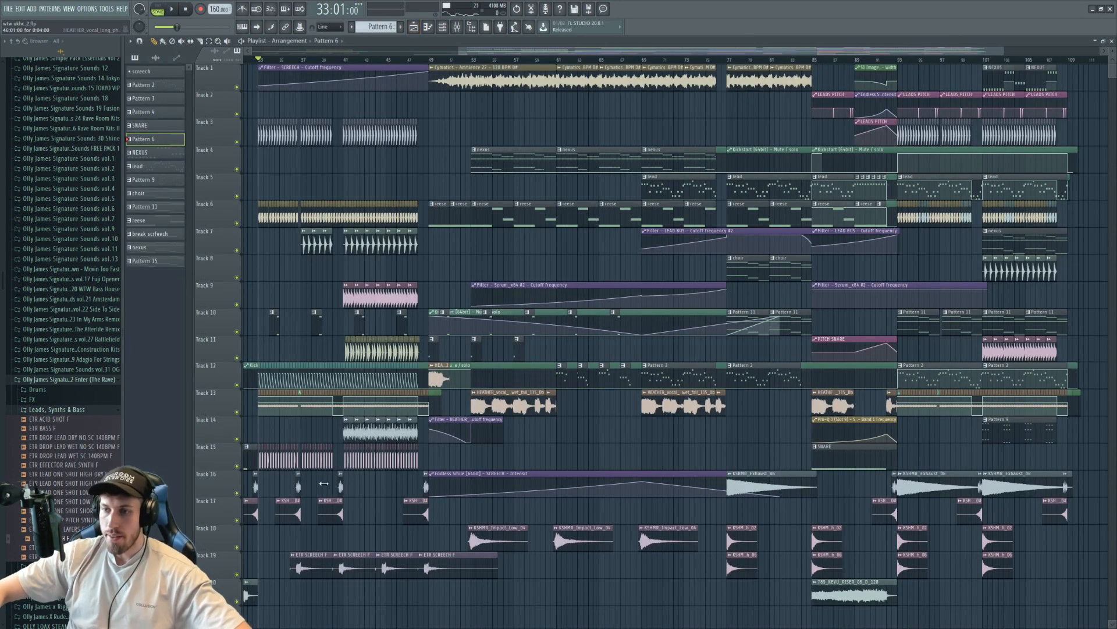
Place ETR SCREECH F clips at bars 76, 92, 100 and 108 on track 20 and bar 32 on track 19, removing the stray LEADS PITCH clip
click(353, 572)
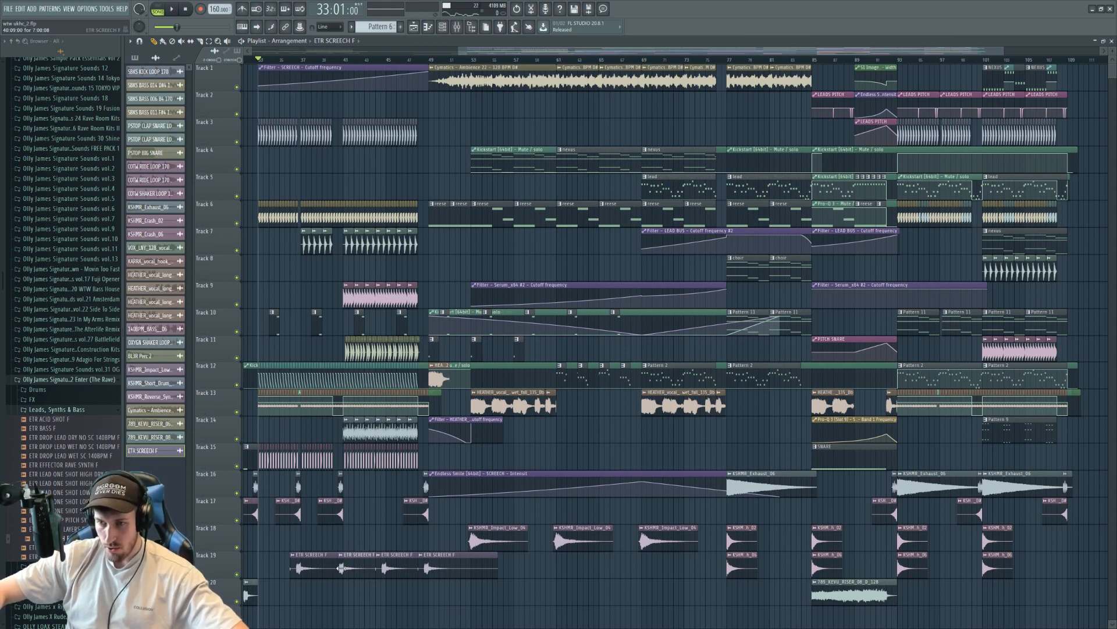
key(space)
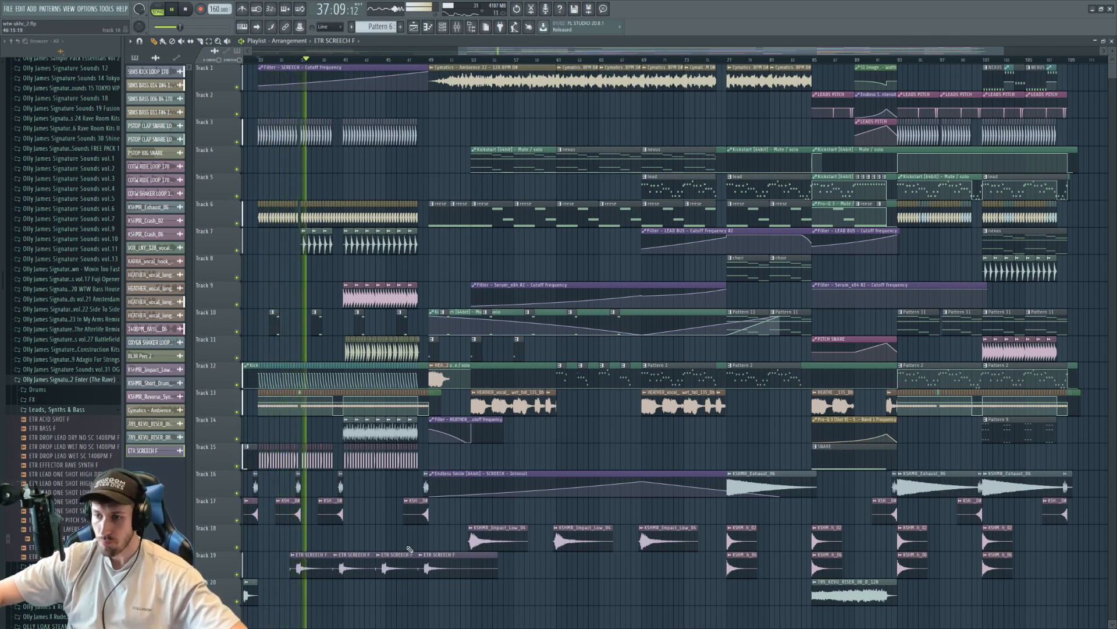
scroll(413, 408, down, 3)
click(974, 434)
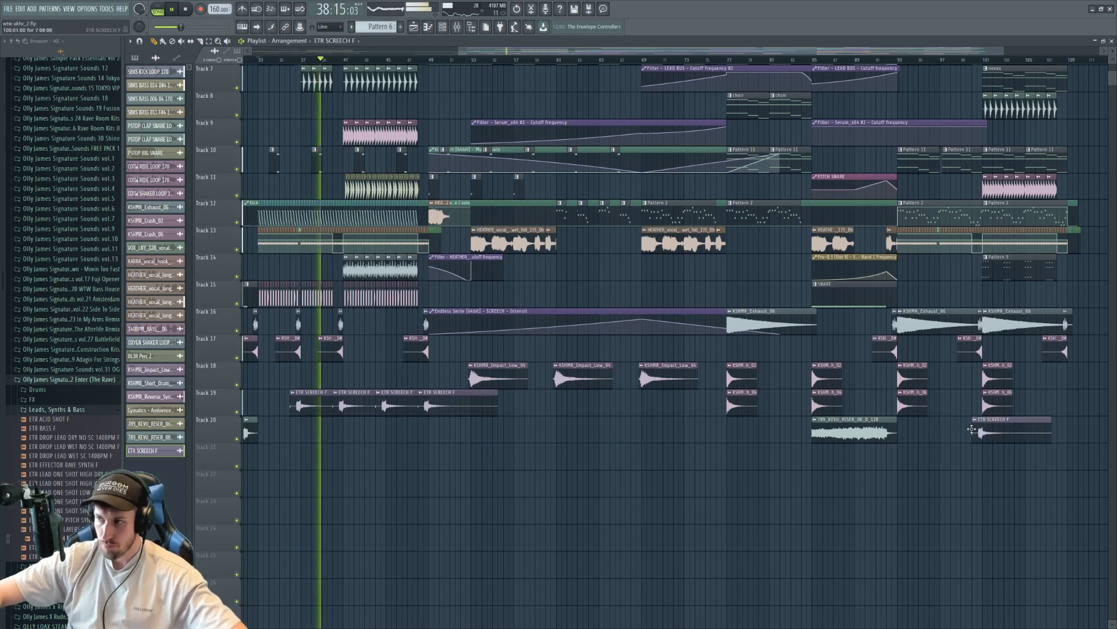
click(1069, 436)
key(space)
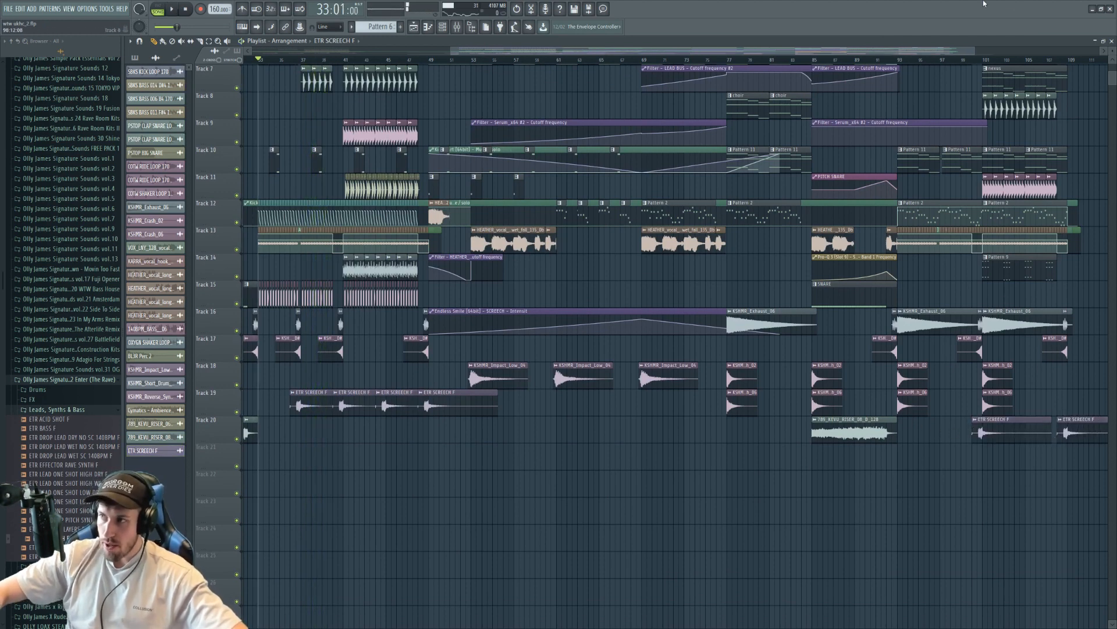
scroll(1003, 457, up, 2)
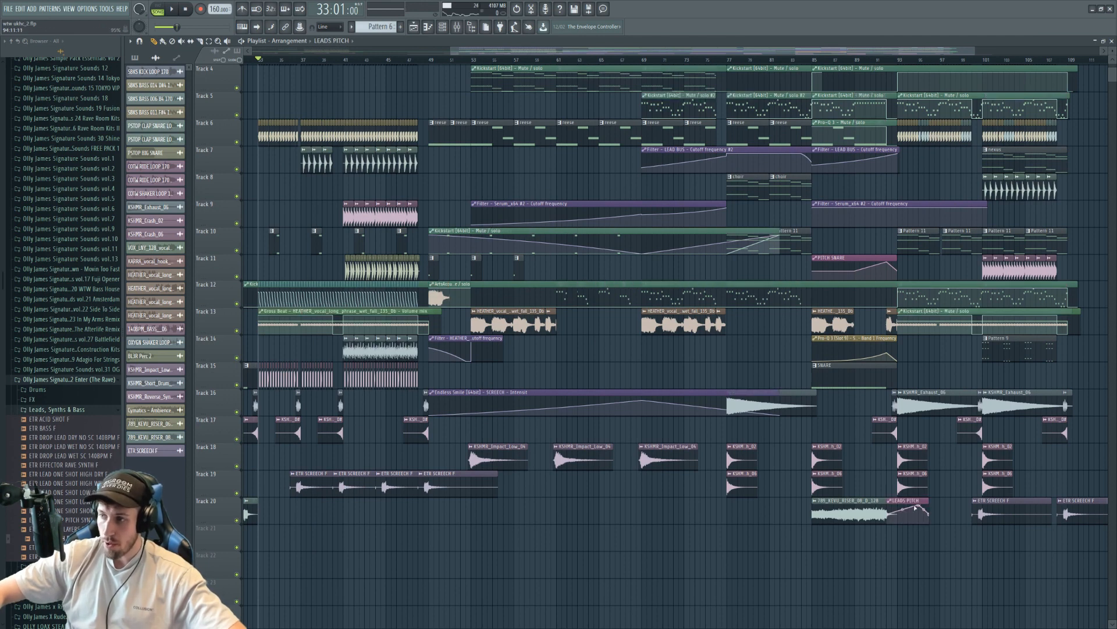
drag(926, 506, 896, 542)
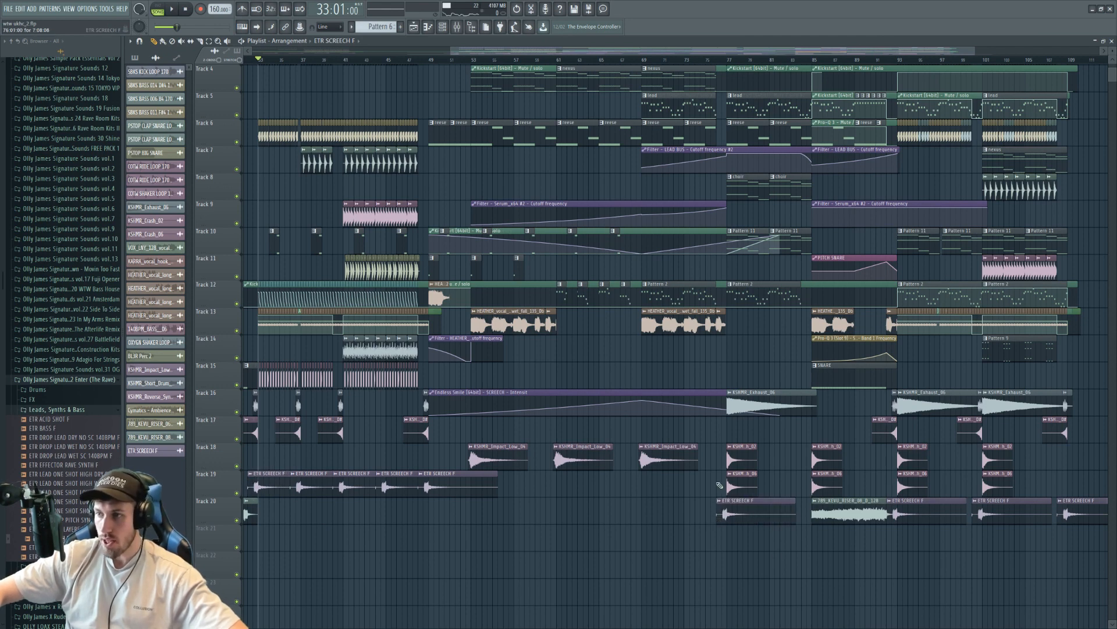
Play the arrangement from around bar 75 and from bar 93 to check the added screech clips in context
click(707, 61)
key(space)
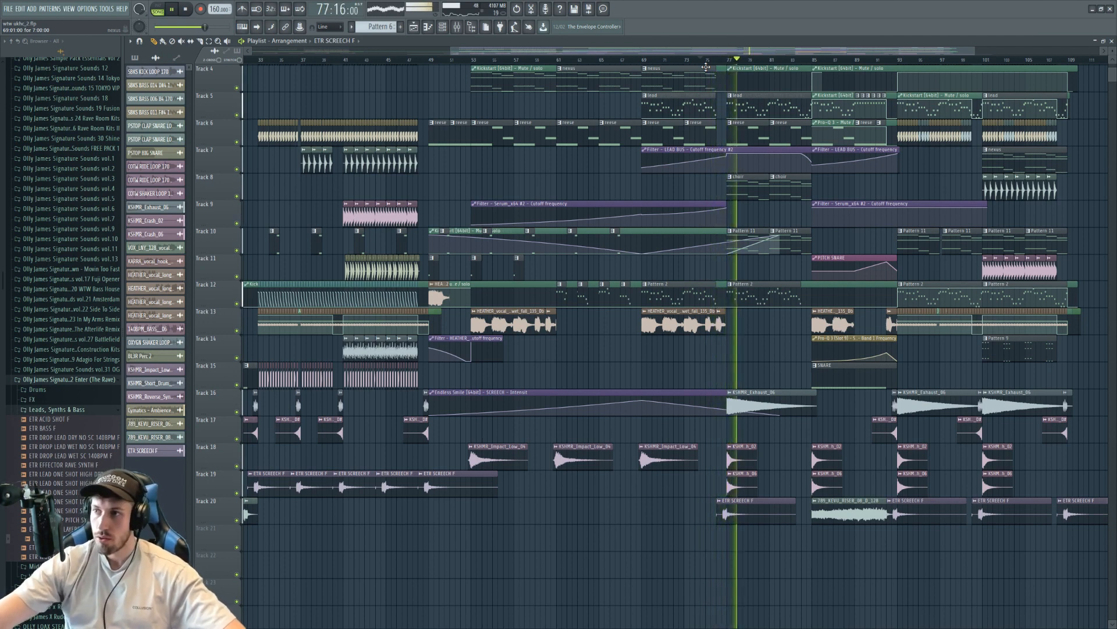
click(902, 60)
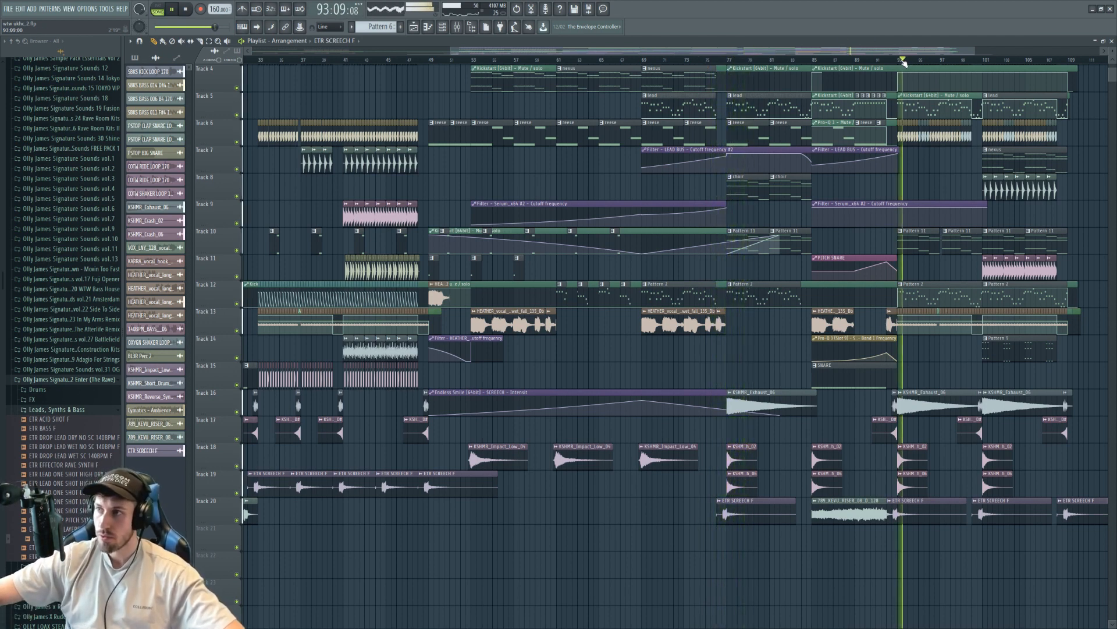
key(space)
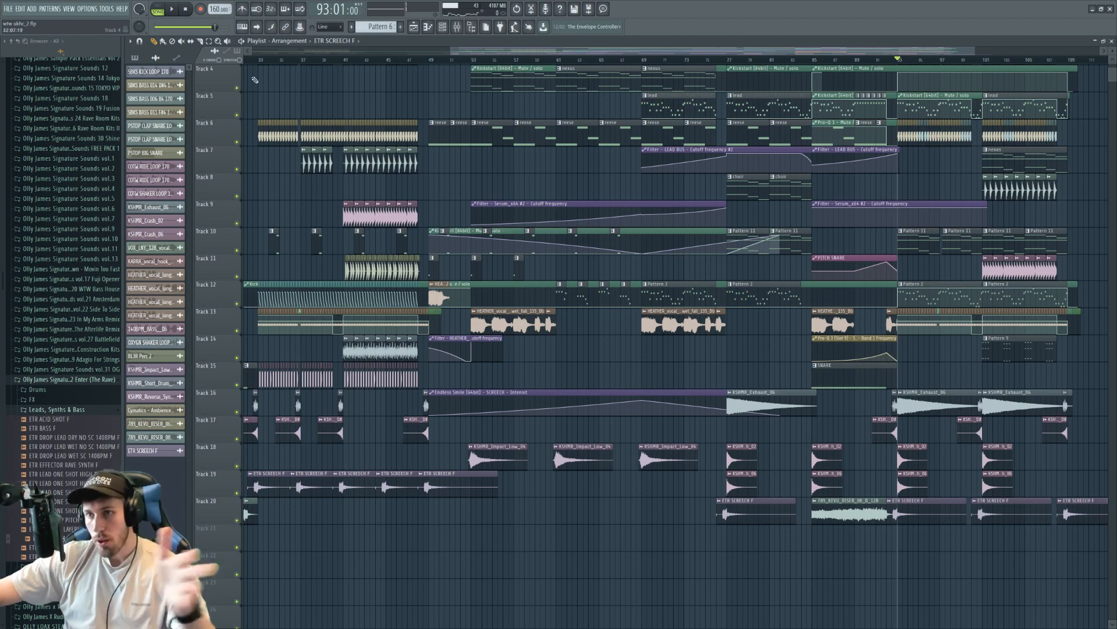
Add the ETR WOB F sample to track 21 at bar 33 and fit it to the project tempo using 140 BPM
drag(972, 52, 696, 52)
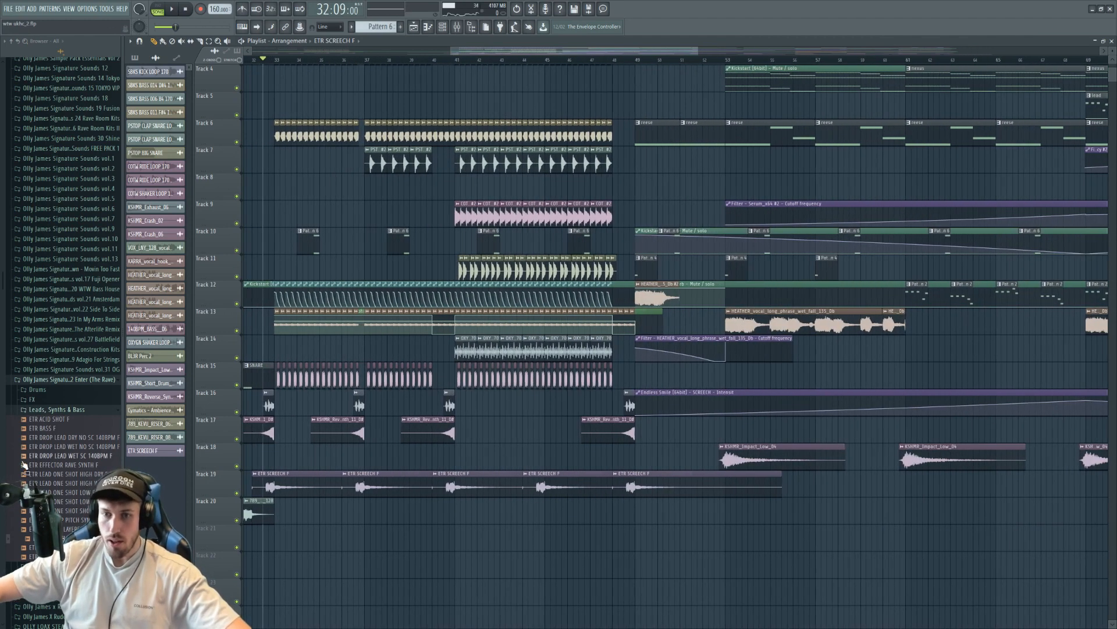
drag(277, 548, 277, 545)
click(278, 527)
click(359, 560)
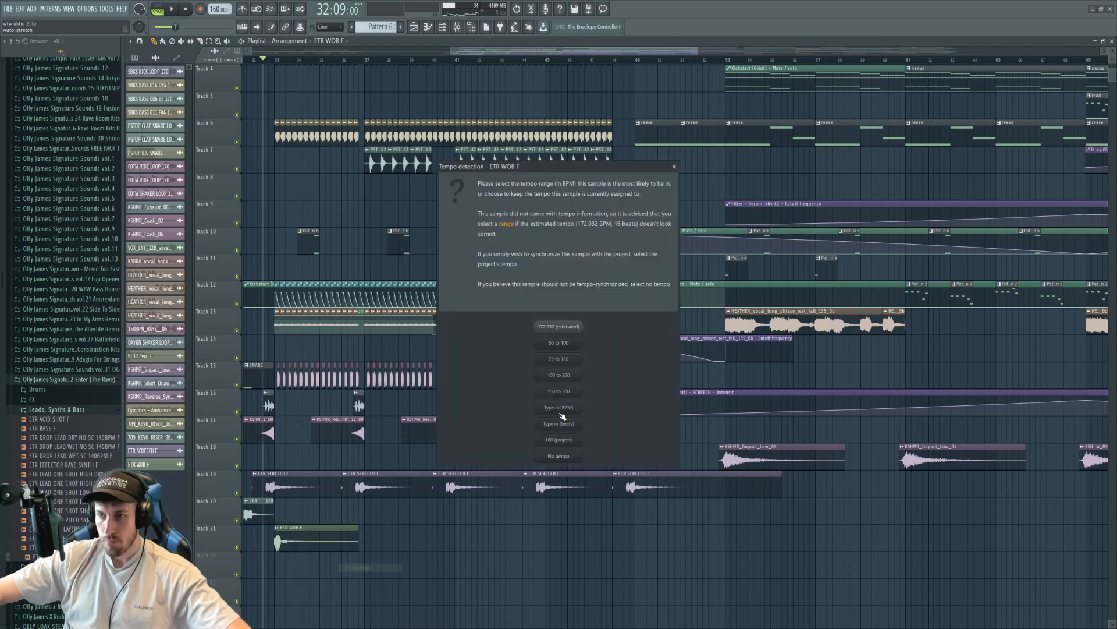
click(575, 409)
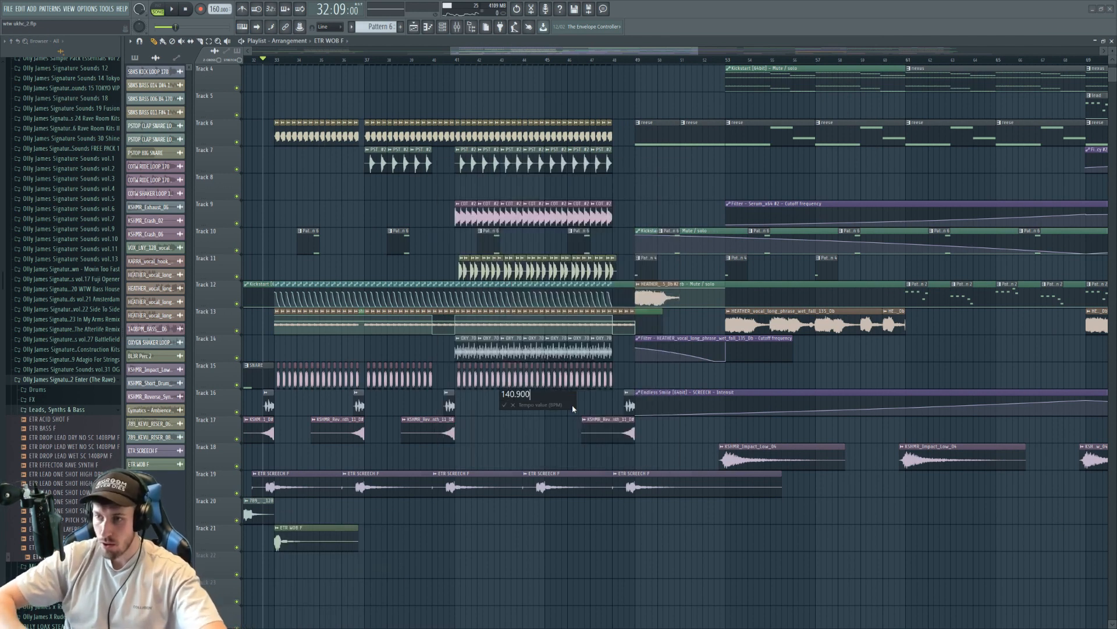
Audition the ETR WOB F clip, route its channel to mixer track 25, and load Pro-Q 3 there
double_click(298, 543)
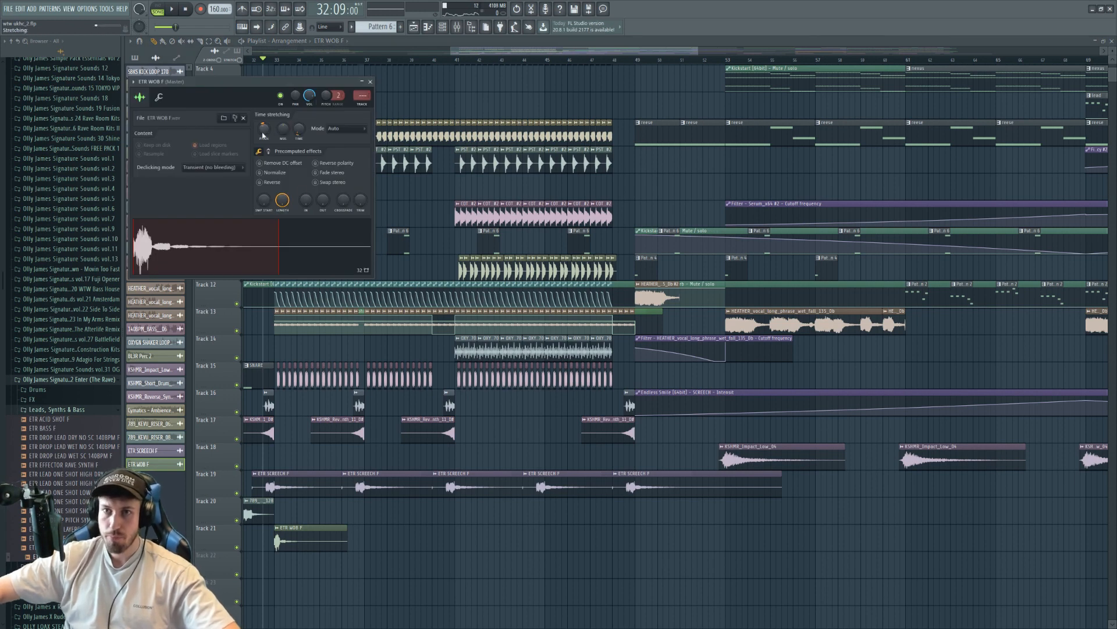
key(space)
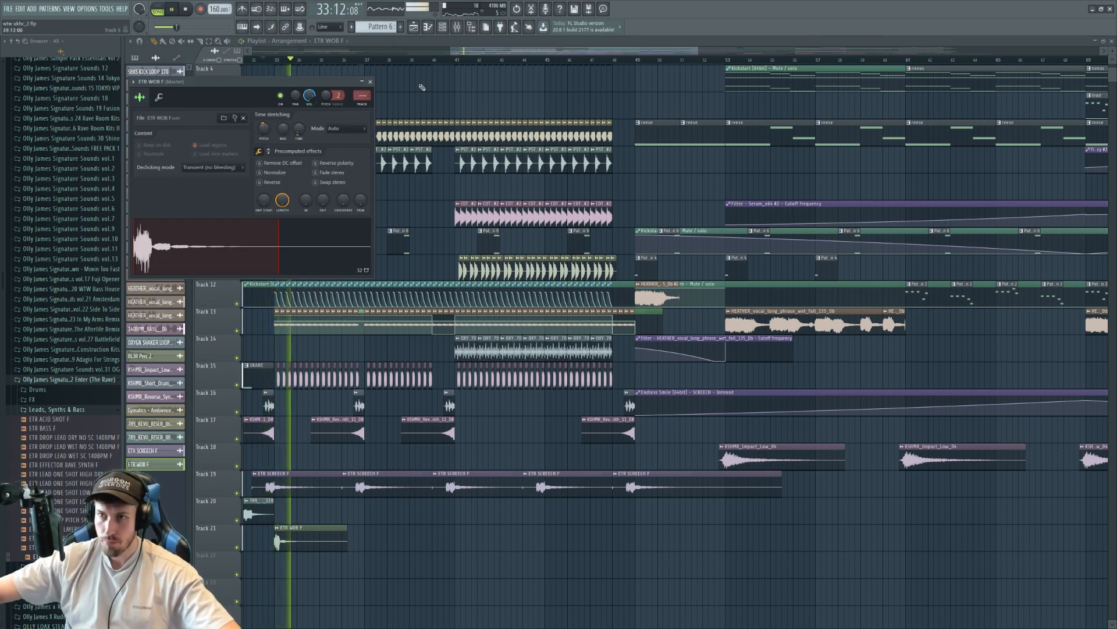
key(space)
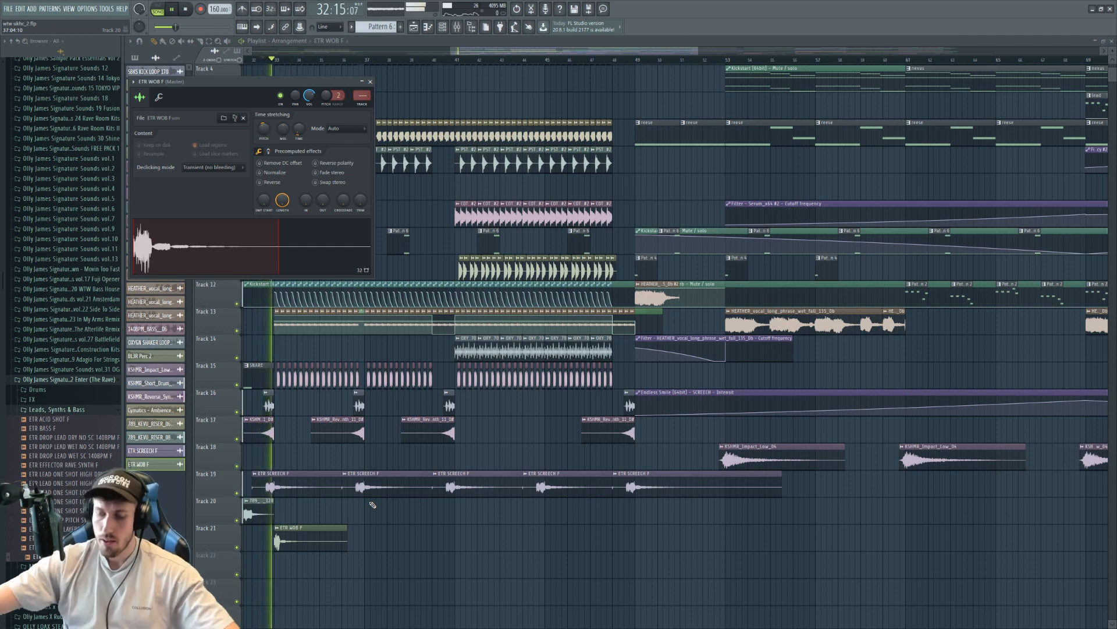
key(ctrl+l)
click(997, 429)
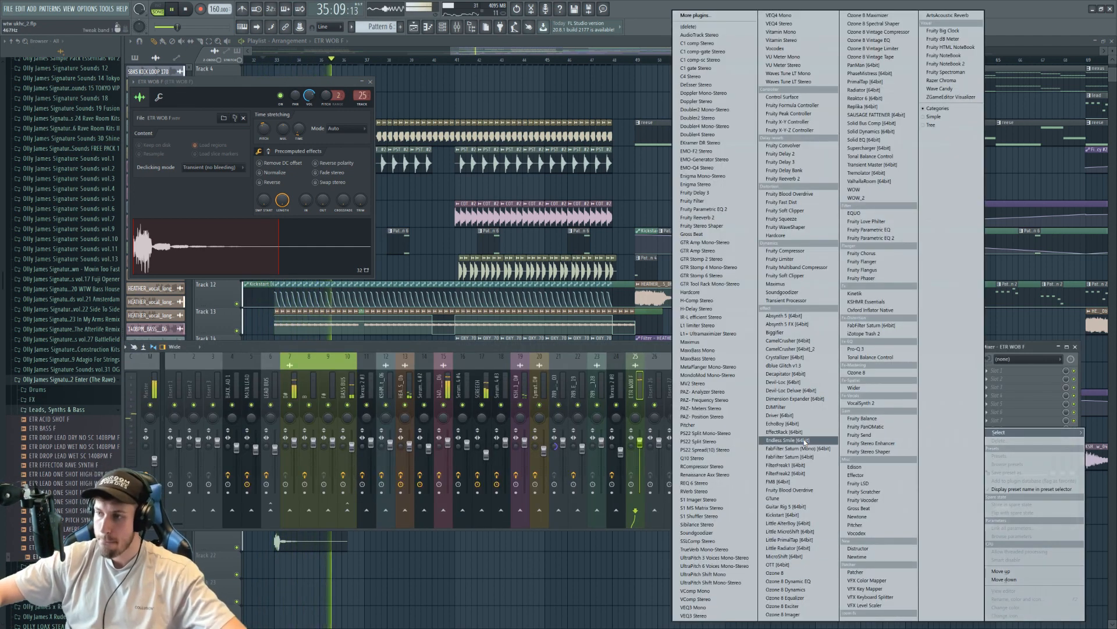
click(867, 348)
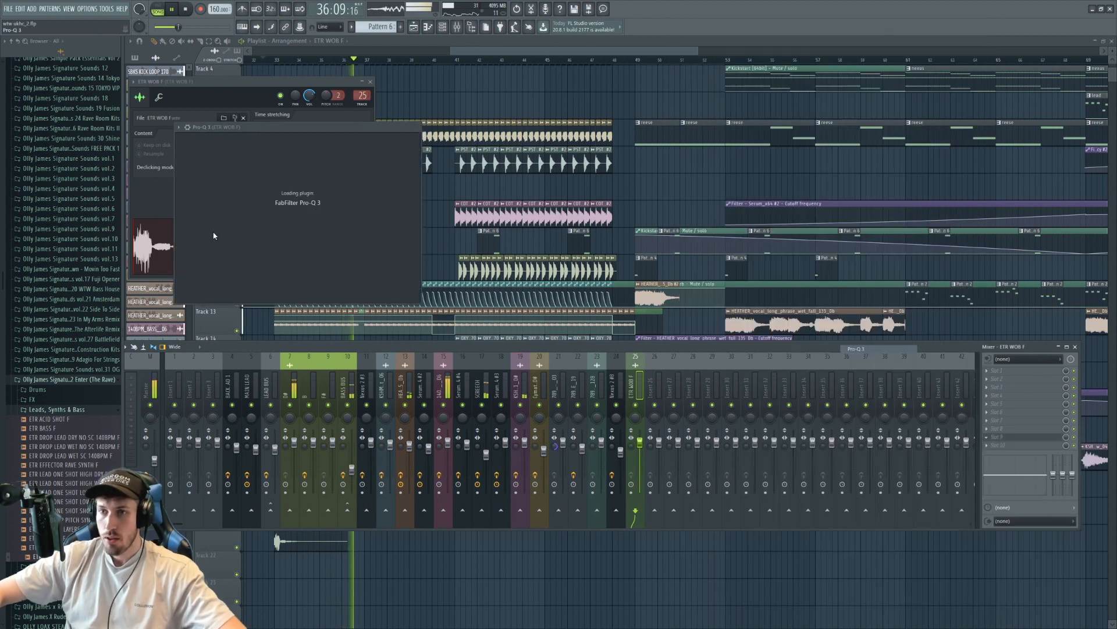
Shape ETR WOB F in Pro-Q 3 with a 36 dB/oct low cut and a high-shelf boost of about 13.5 dB
drag(217, 219, 247, 239)
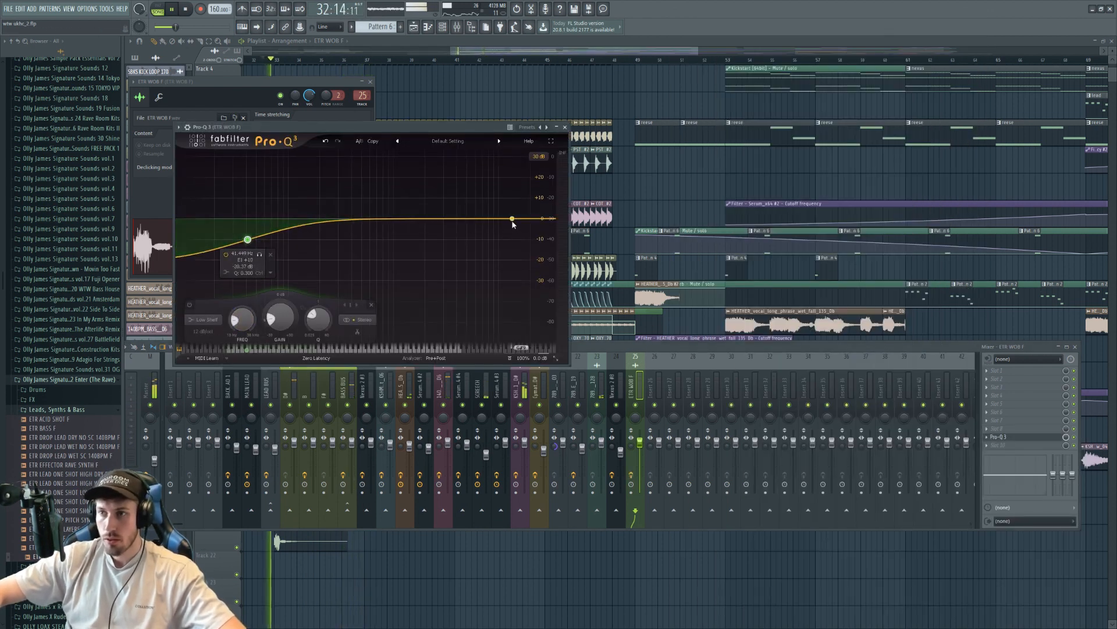
drag(512, 220, 503, 197)
drag(248, 239, 243, 246)
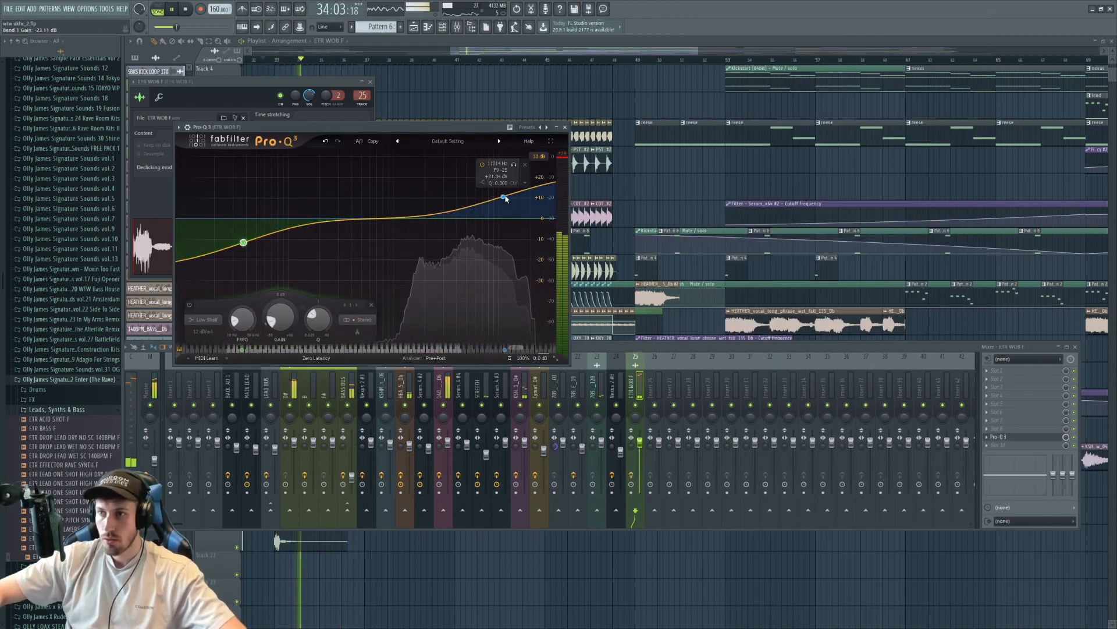
drag(503, 197, 499, 204)
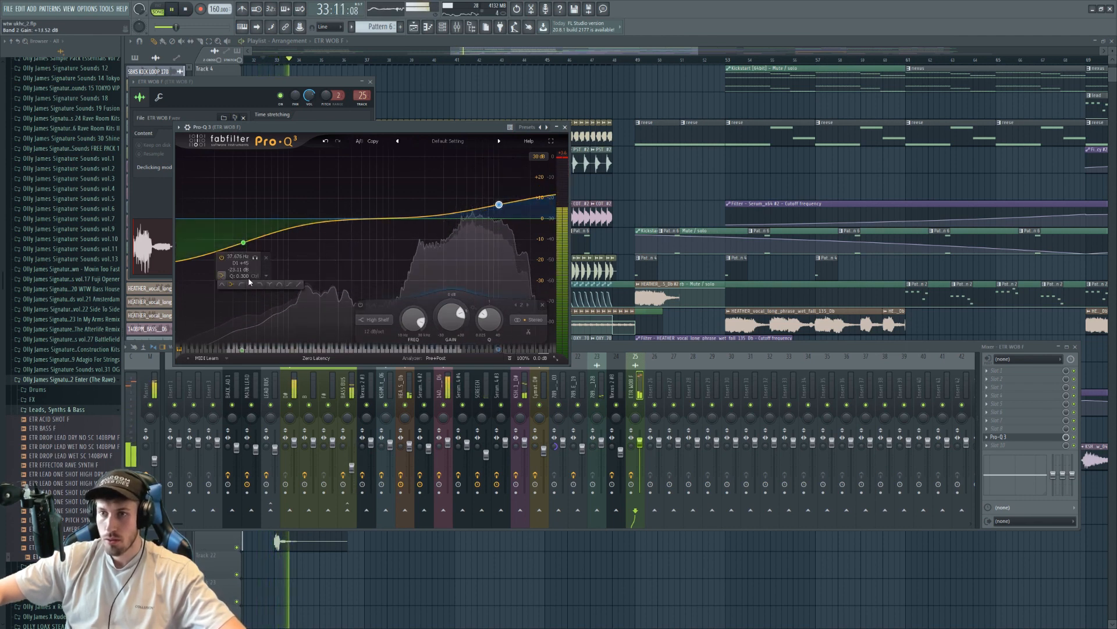
scroll(243, 241, up, 4)
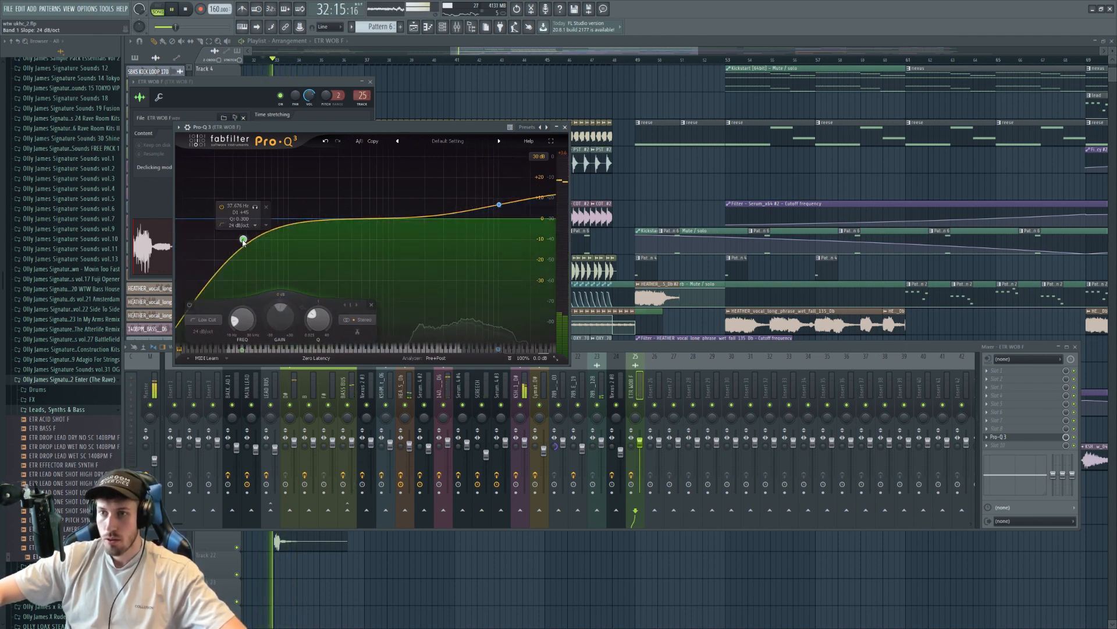
drag(243, 241, 269, 239)
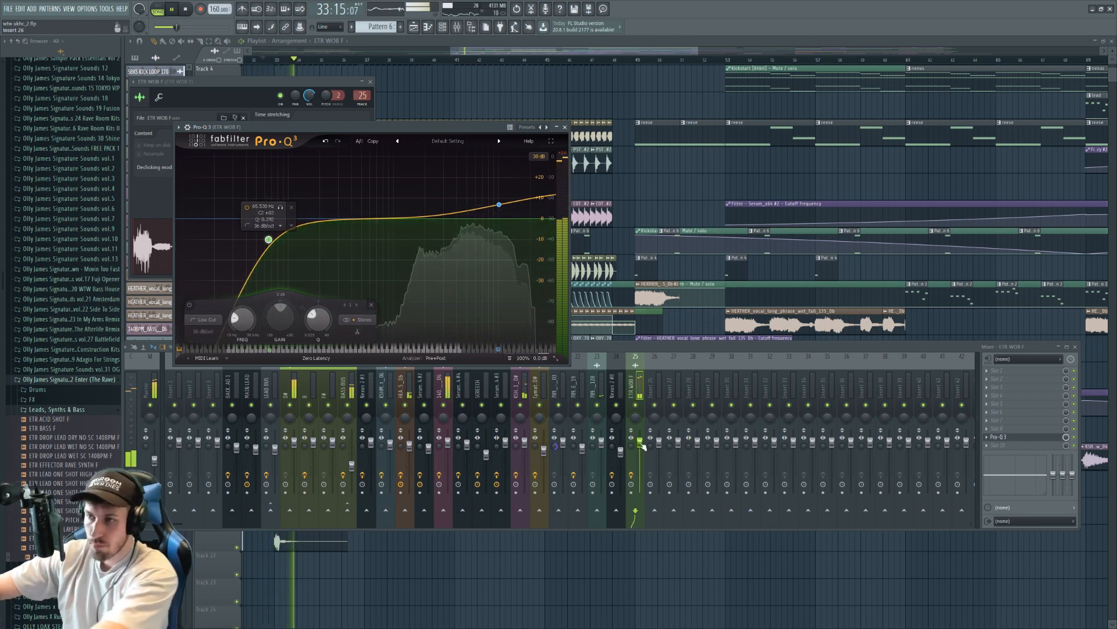
Place ETR WOB F copies at bars 37, 41 and 45 on track 21, and lower the sample's channel volume
click(739, 454)
key(F12)
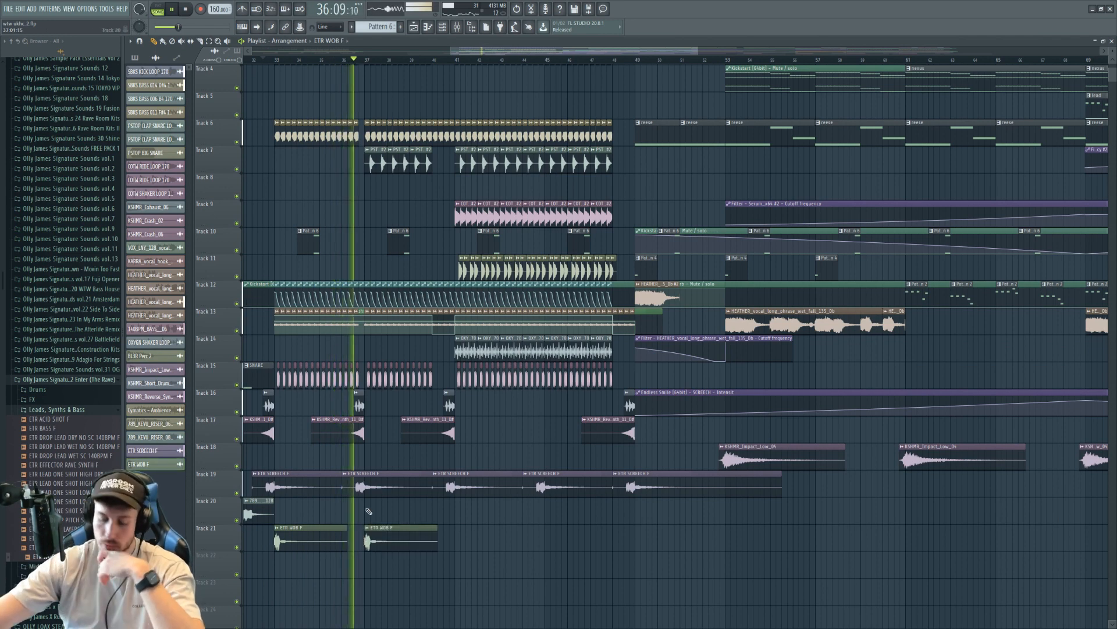
click(456, 540)
click(547, 543)
double_click(547, 543)
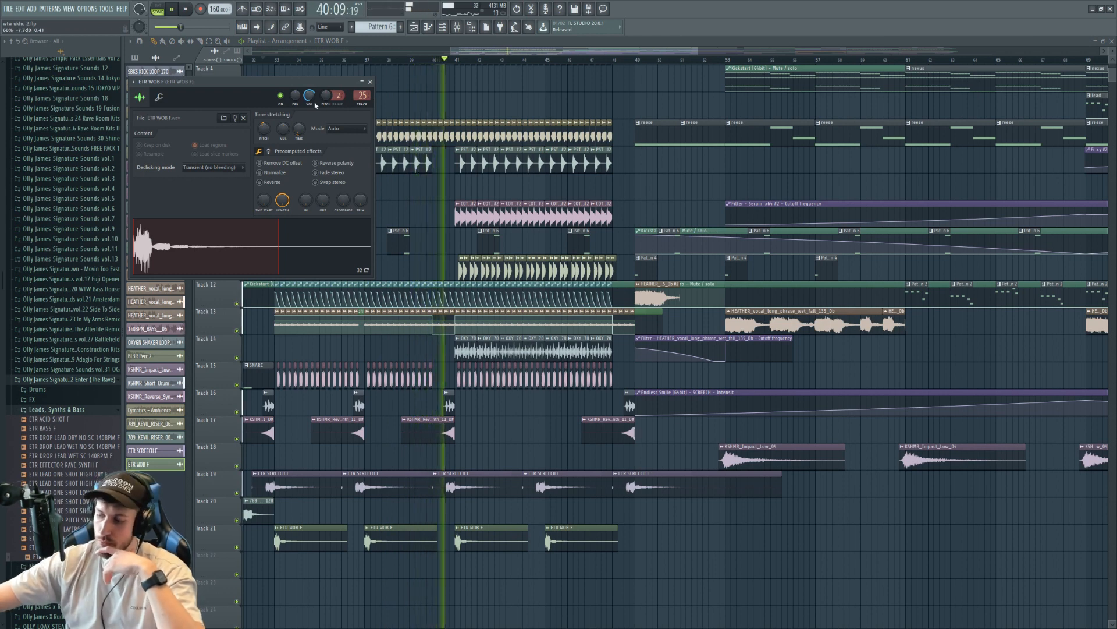
Save the project and stop playback
click(7, 8)
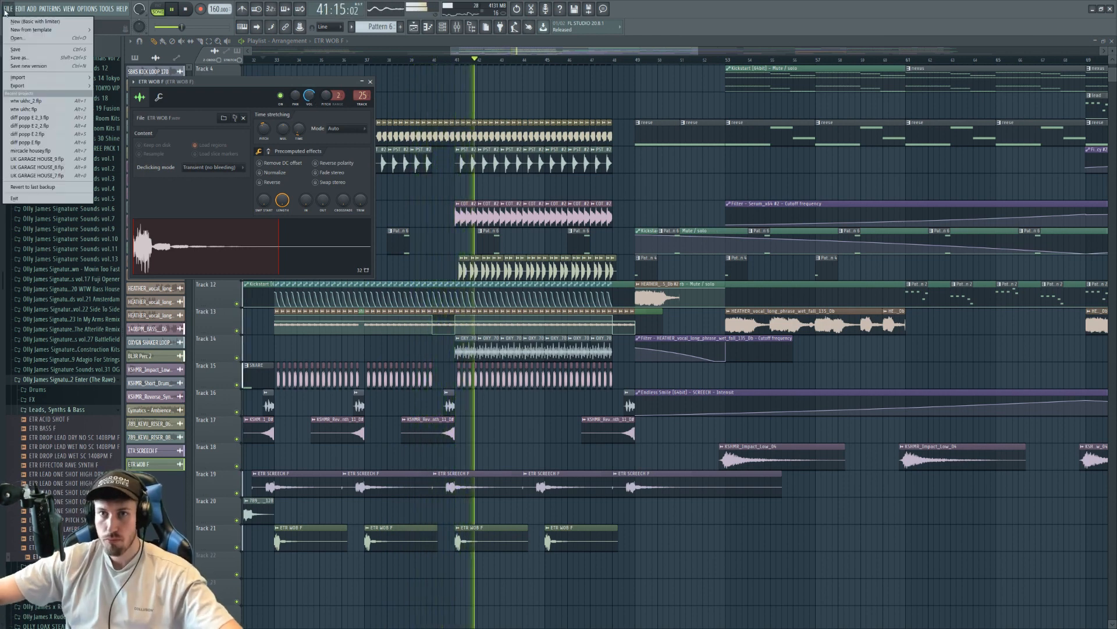
click(31, 49)
key(space)
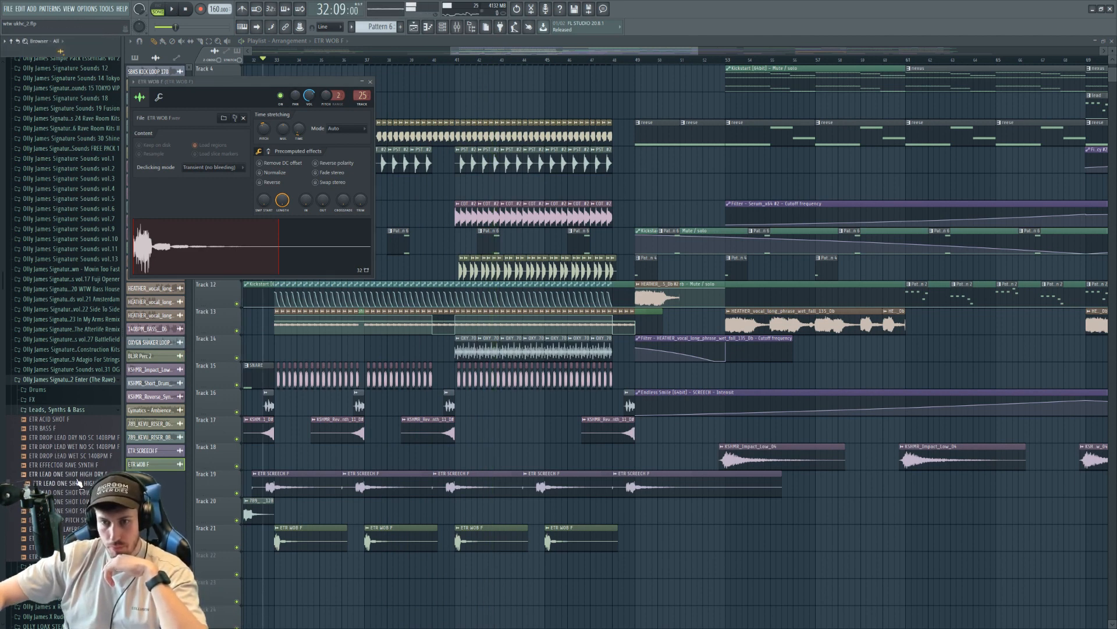
Try ETR LEAD ONE SHOT HIGH WET F at bar 34 on track 22, fitted from 140 BPM, and remove the clip after auditioning it
drag(80, 488, 311, 559)
click(311, 559)
click(384, 567)
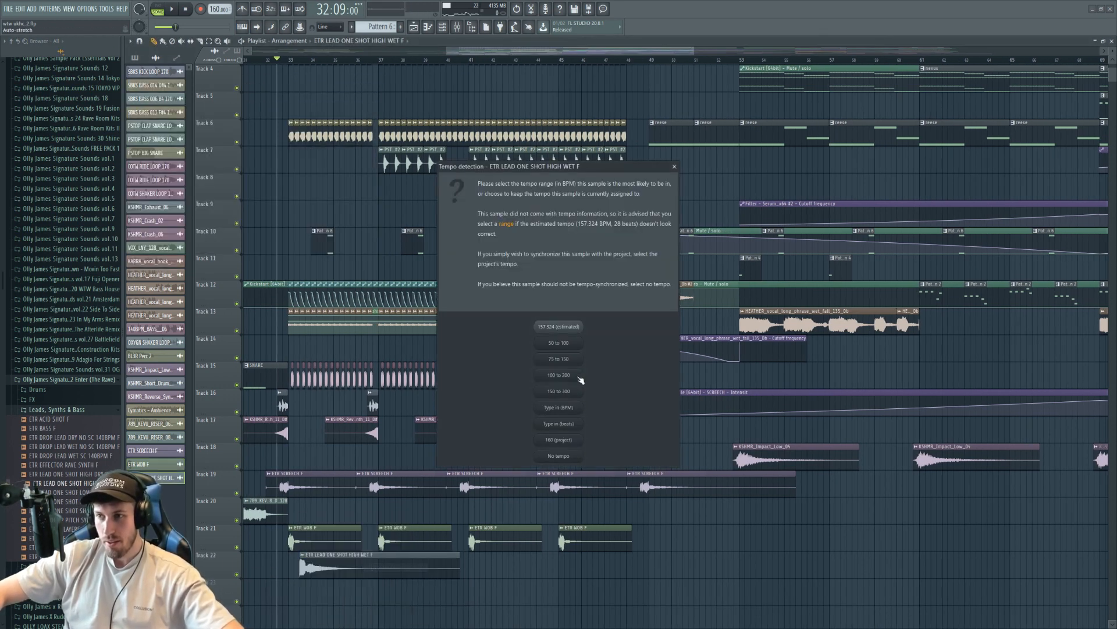
click(569, 412)
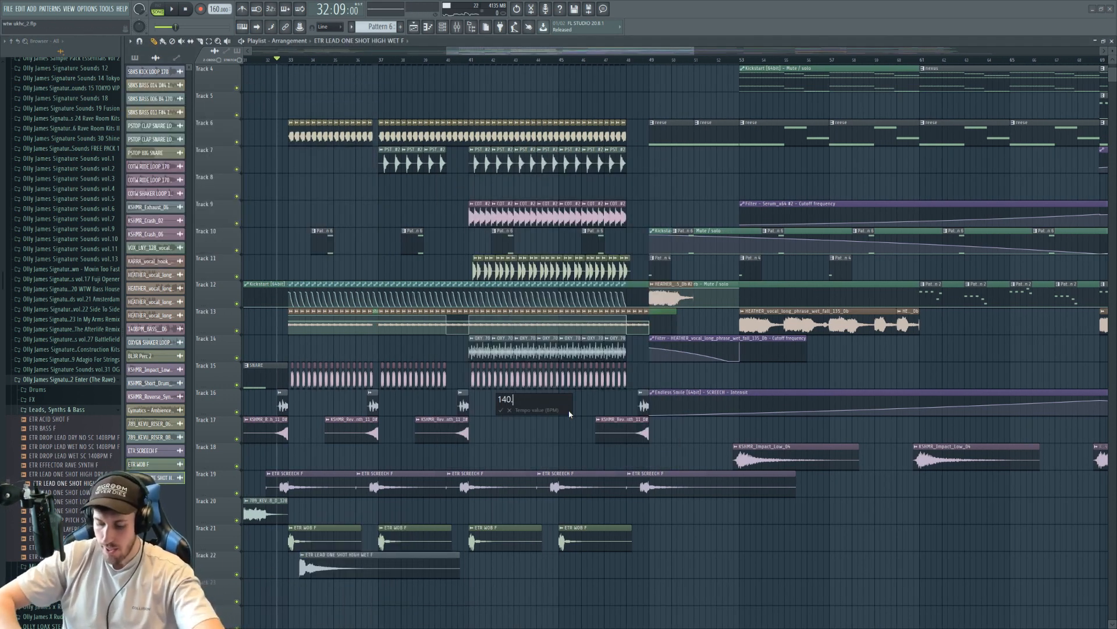
key(space)
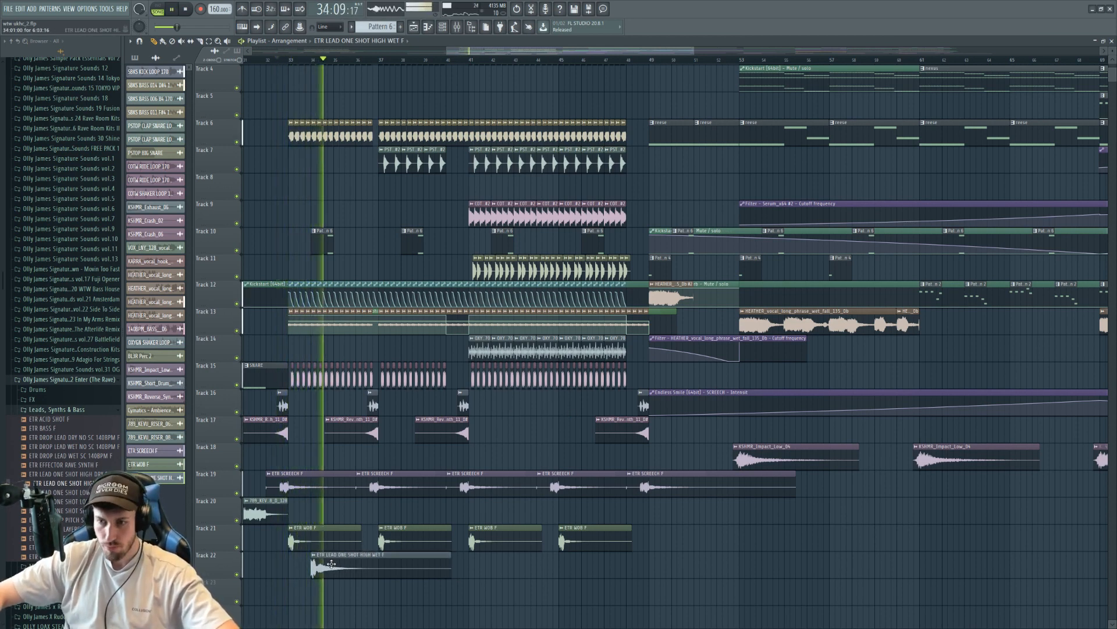
double_click(329, 564)
right_click(328, 566)
right_click(315, 569)
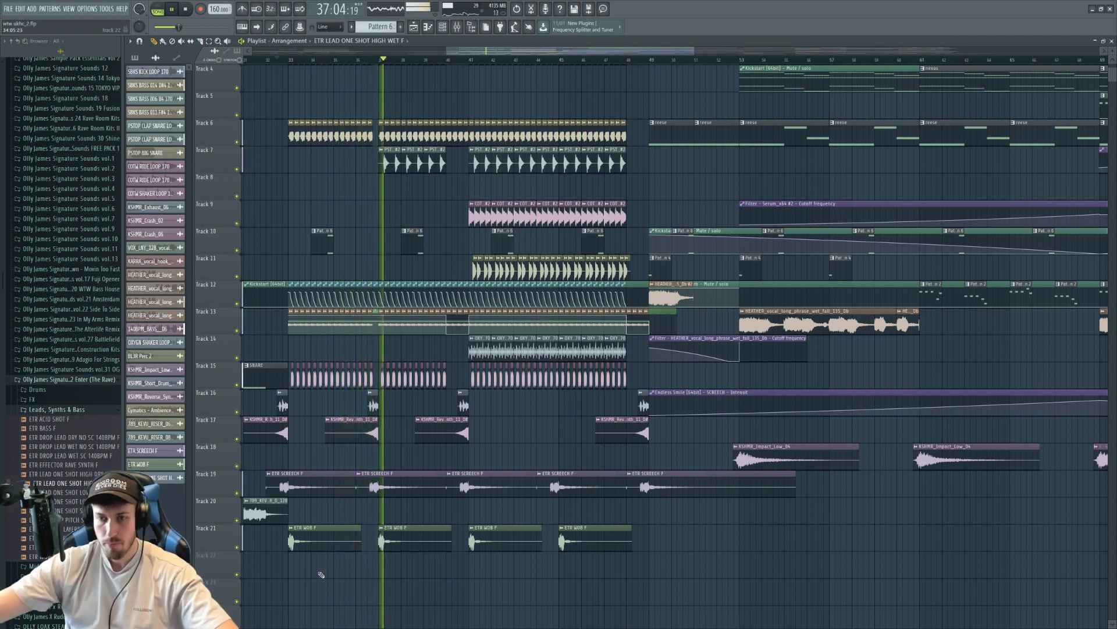
Loop bar 33 with track 15 soloed and examine the 140BPM_BASS__D6 sample's sound and channel settings
click(416, 374)
double_click(415, 375)
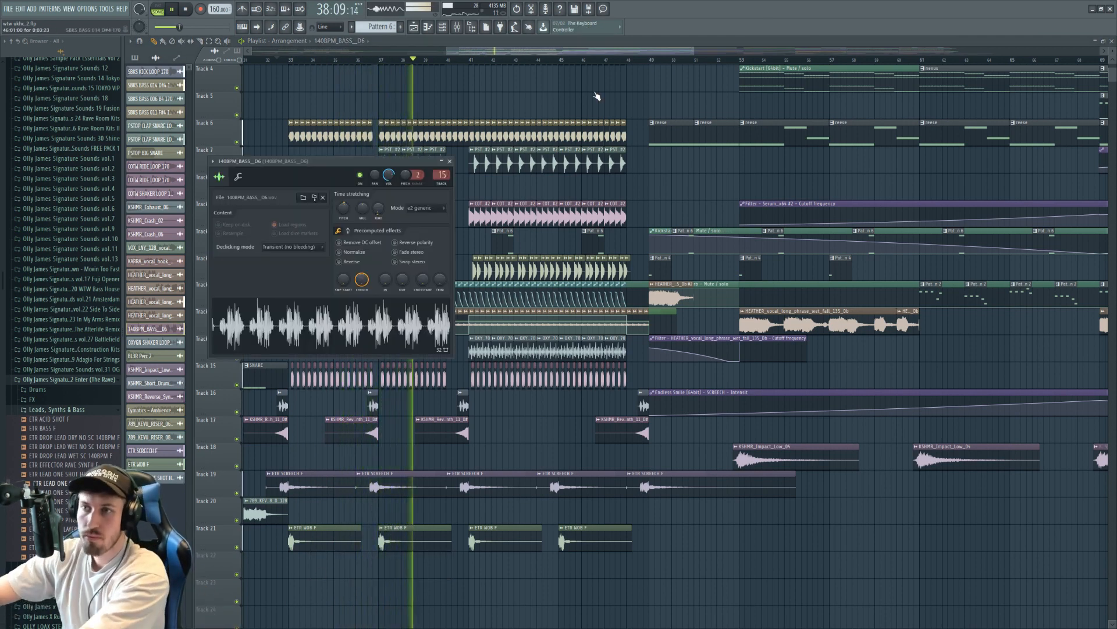
key(space)
drag(694, 50, 482, 54)
drag(313, 63, 425, 64)
key(space)
right_click(238, 386)
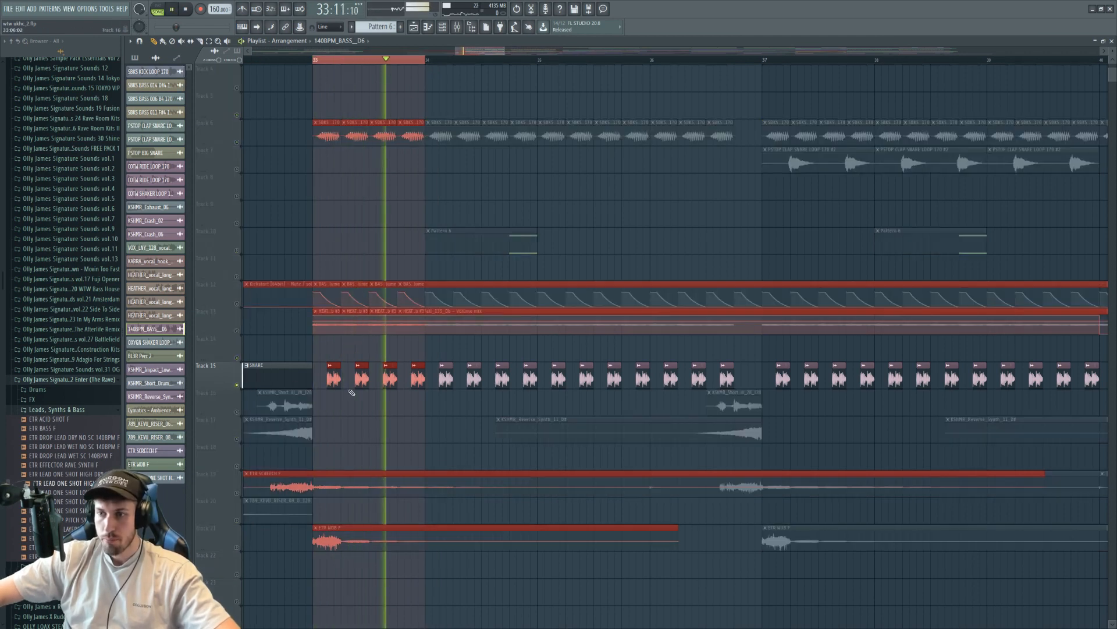
click(349, 383)
key(ctrl+z)
double_click(333, 381)
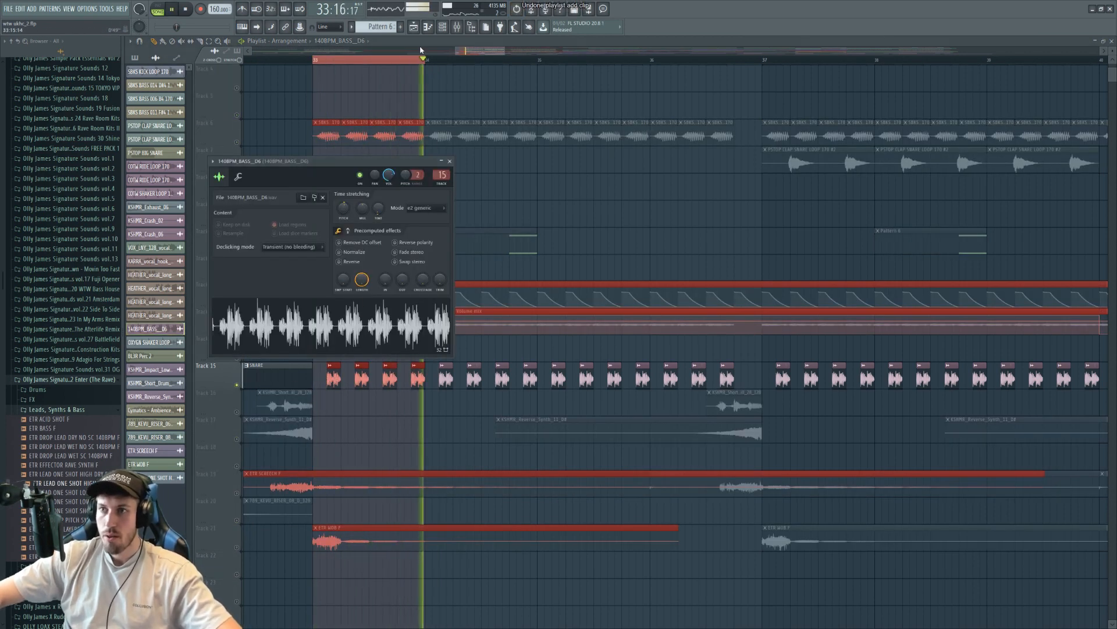
Insert a new empty pattern, show the channel rack, and stop playback
key(F6)
click(378, 27)
click(430, 116)
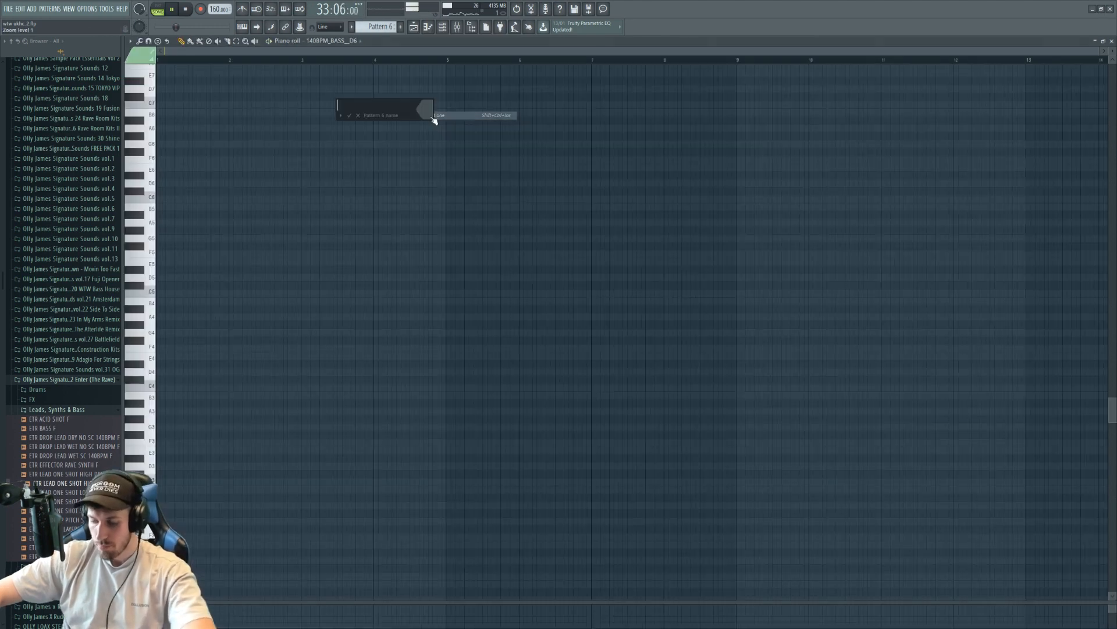
key(space)
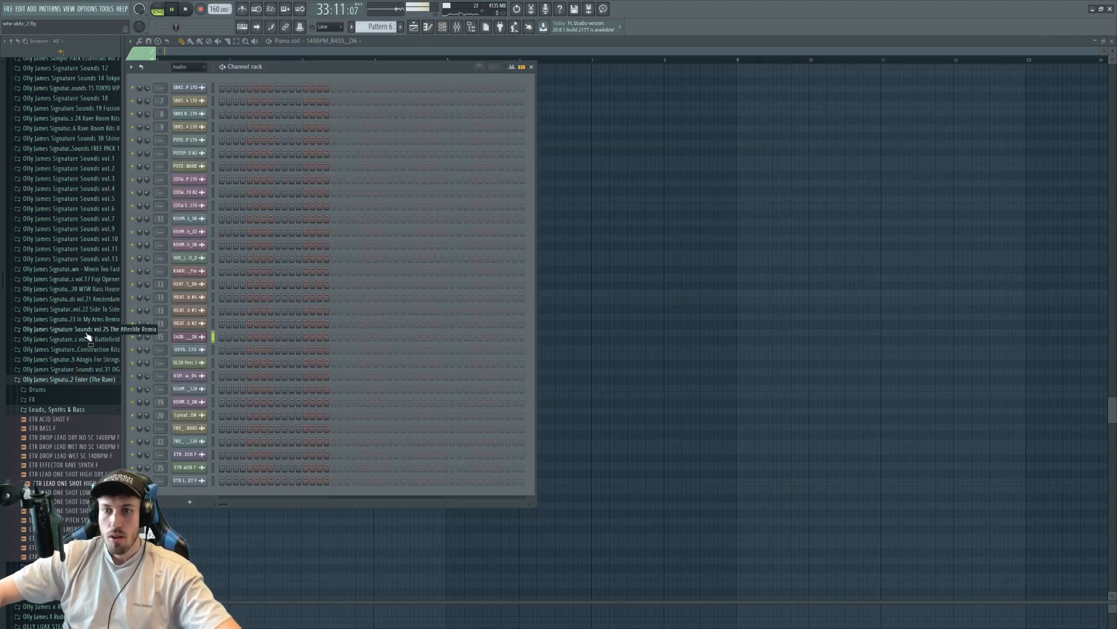
Find KSHMR_Closed_Hat_07_Clean among the KSHMR Vol 3 closed hi-hats and add it as a new channel
scroll(4, 190, up, 15)
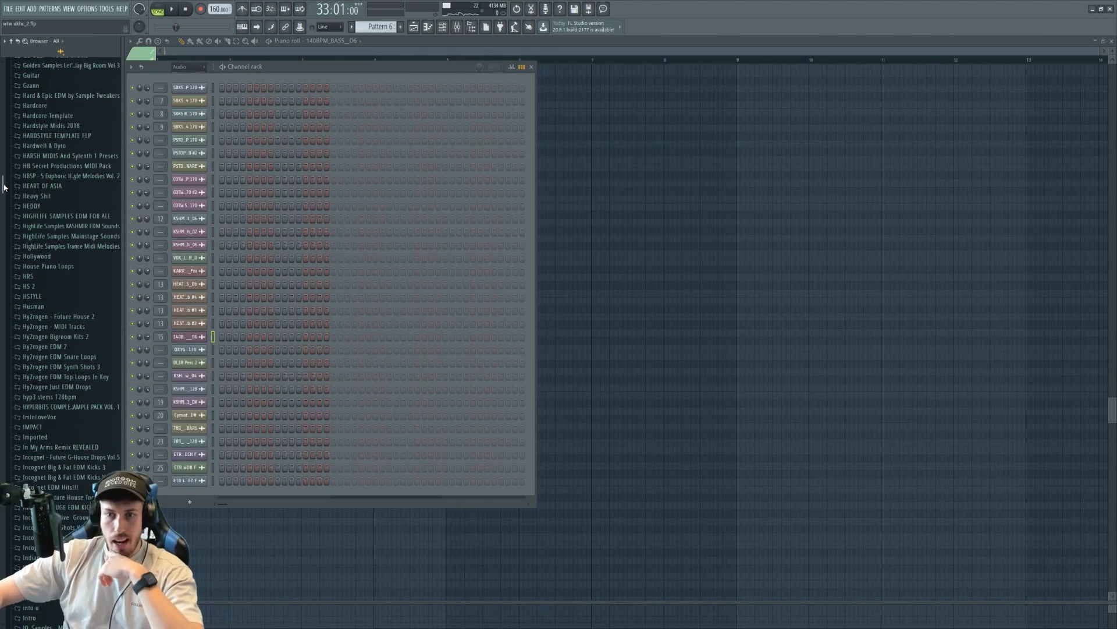
scroll(64, 274, down, 4)
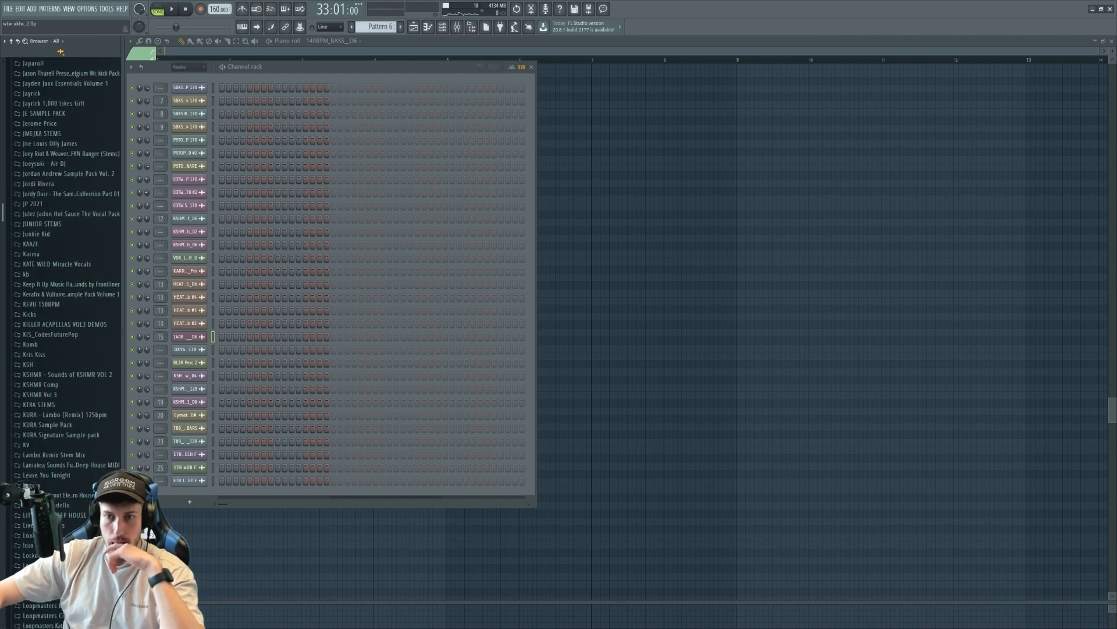
click(44, 397)
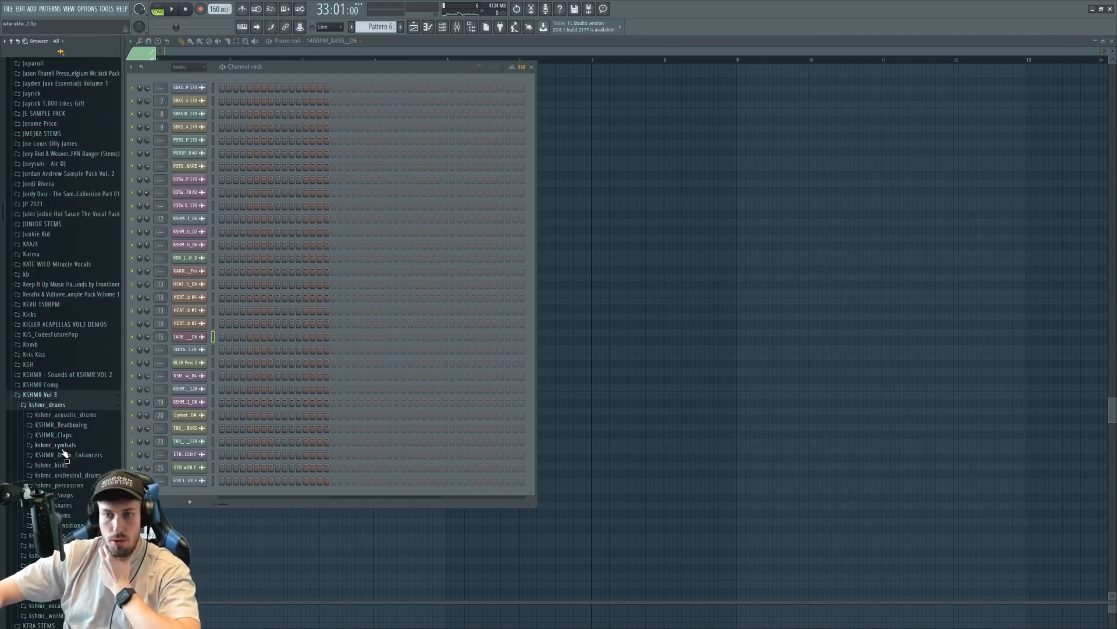
click(70, 467)
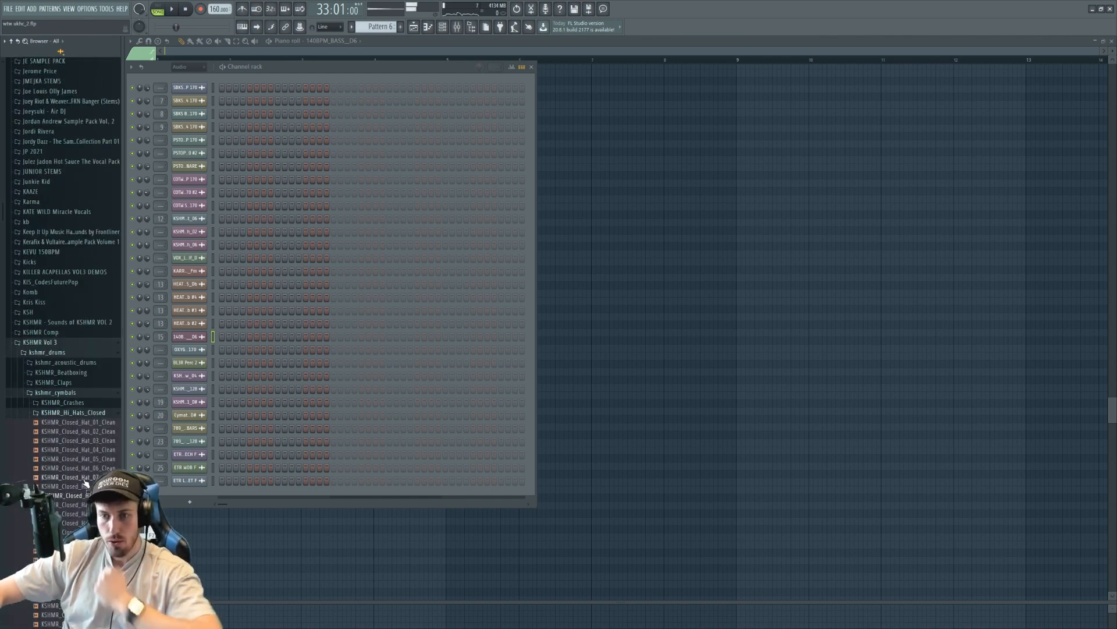
drag(196, 496, 201, 501)
Draw two short C5 notes for the Hat channel on steps 3 and 4 of Pattern 6's first beat
right_click(198, 407)
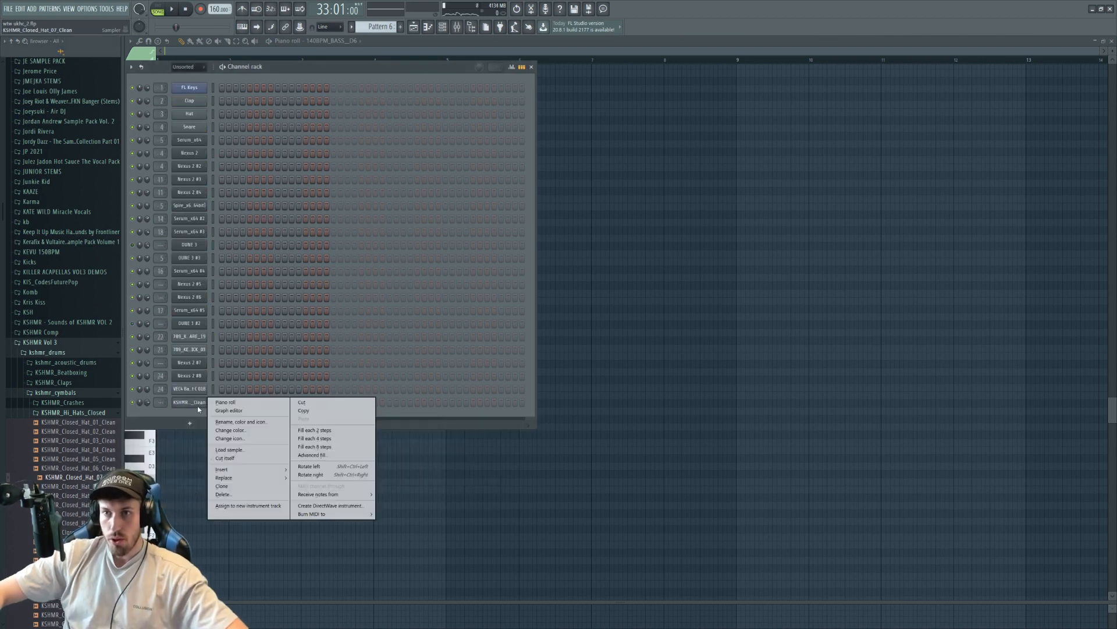
right_click(192, 112)
click(230, 114)
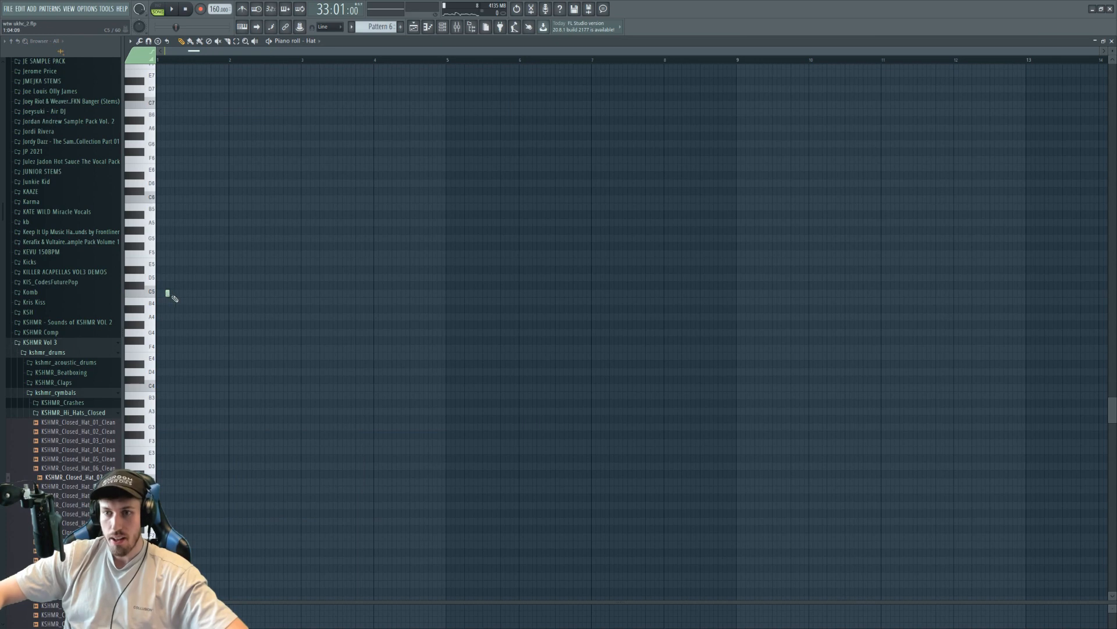
click(443, 27)
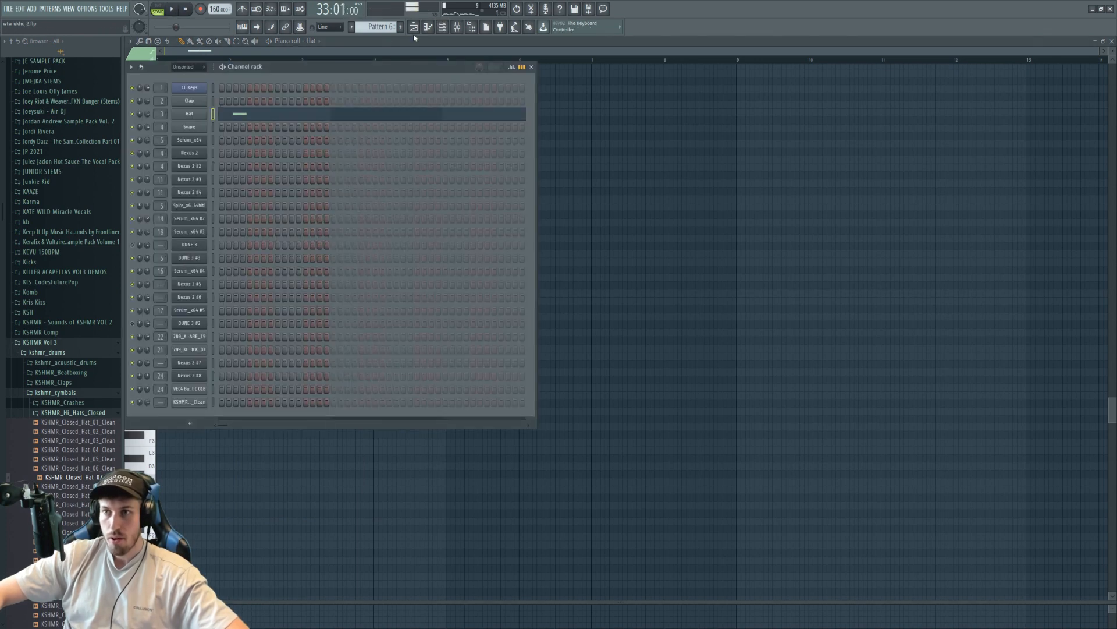
Place a Pattern 6 clip at bar 33 on track 14 and shorten it to one beat
click(413, 28)
click(313, 347)
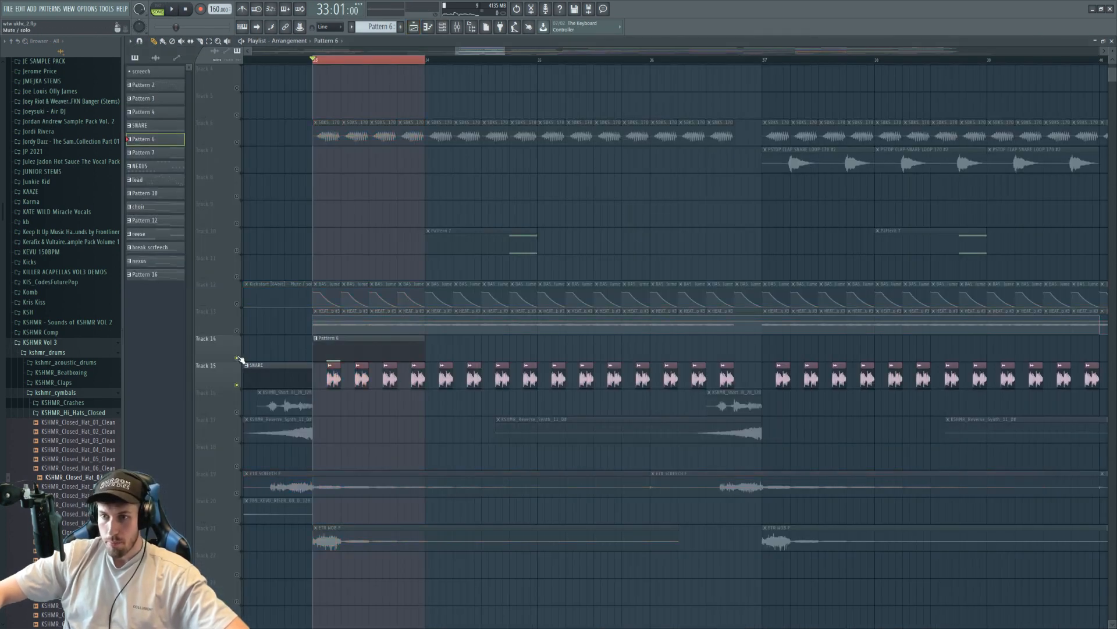
key(space)
drag(422, 351, 332, 352)
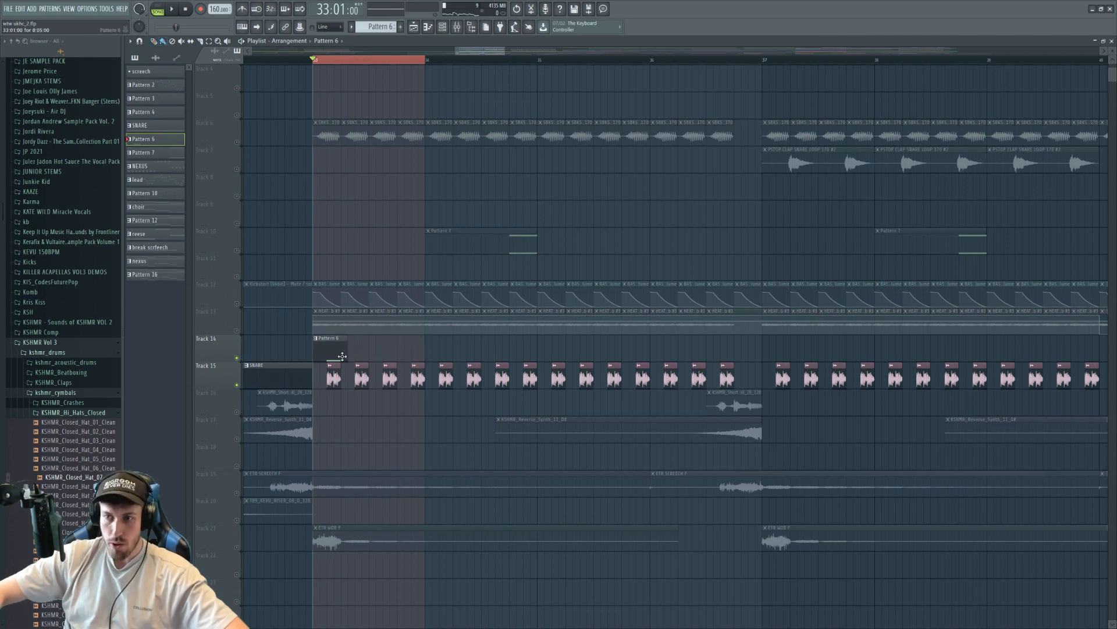
Load CamelCrusher on the Hat channel's mixer insert 3 and step through its patches during playback
click(444, 27)
click(192, 118)
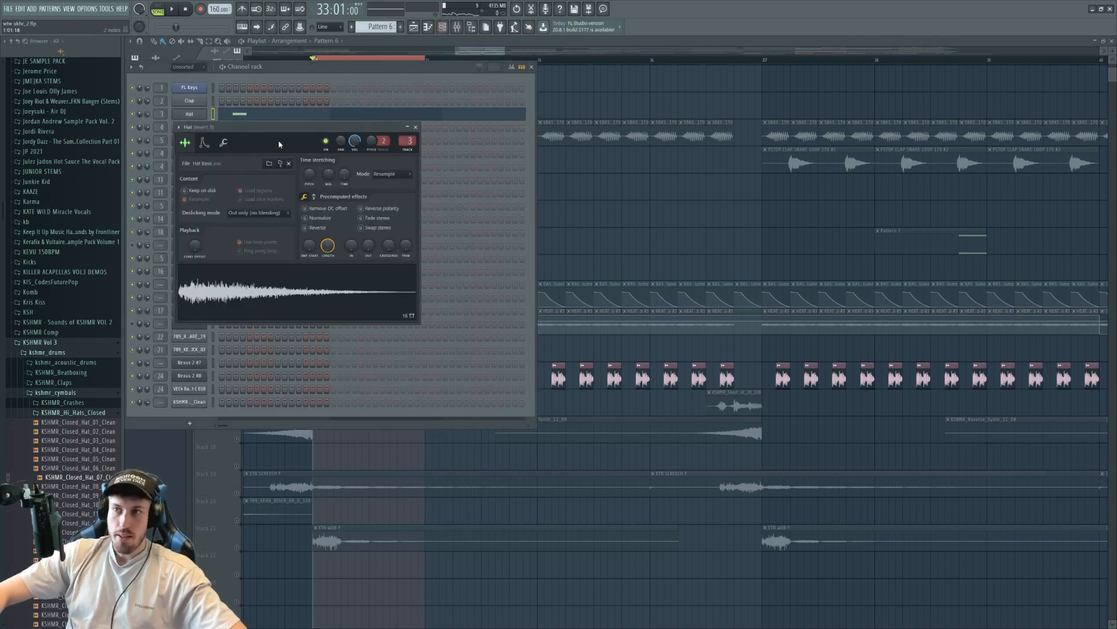
click(457, 27)
click(1005, 425)
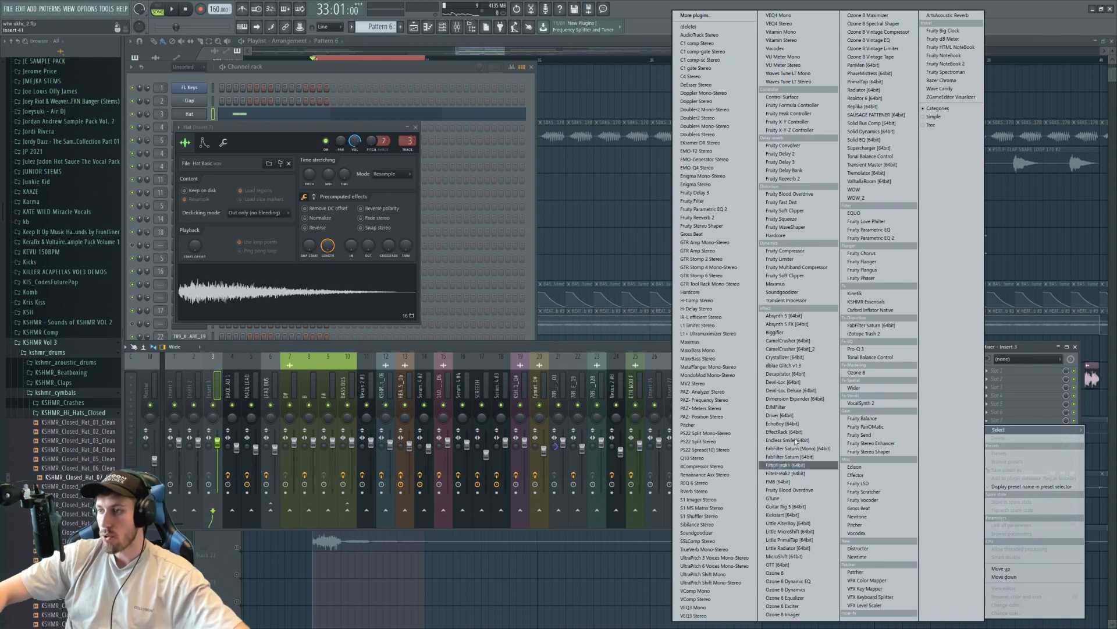
click(786, 341)
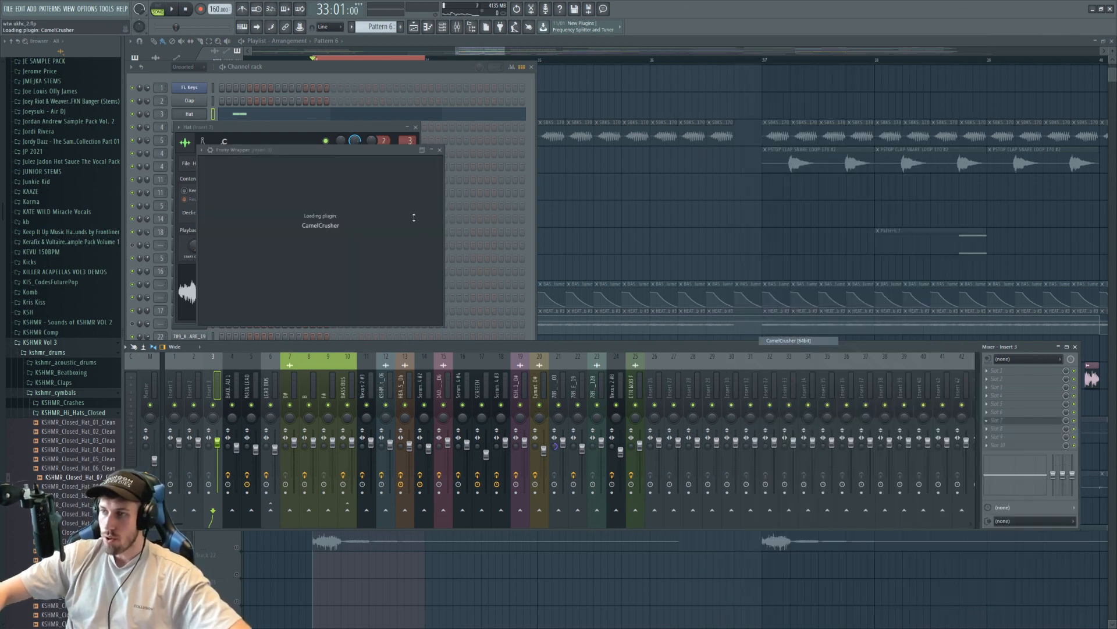
key(space)
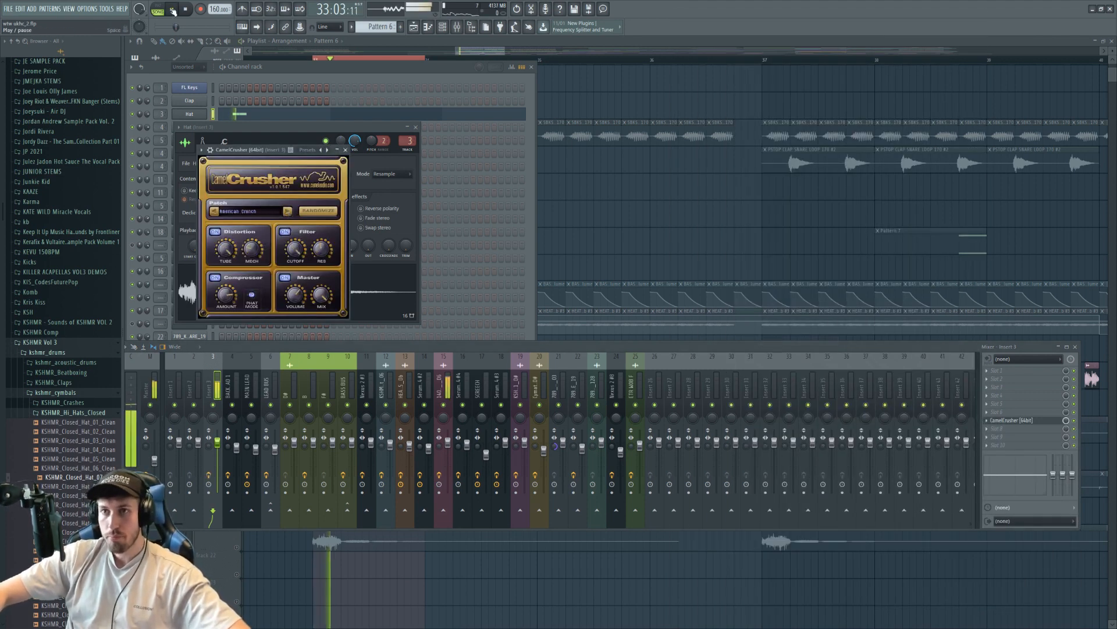
click(288, 211)
click(287, 211)
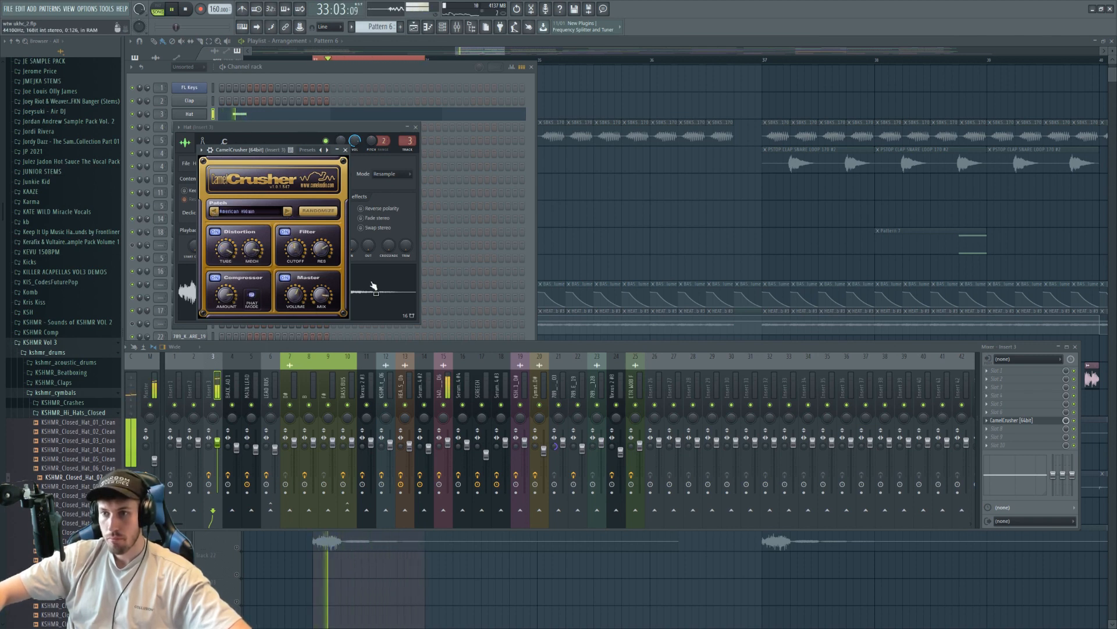
Increase the fade-out of the Hat sample in its channel settings and audition it
key(space)
click(403, 228)
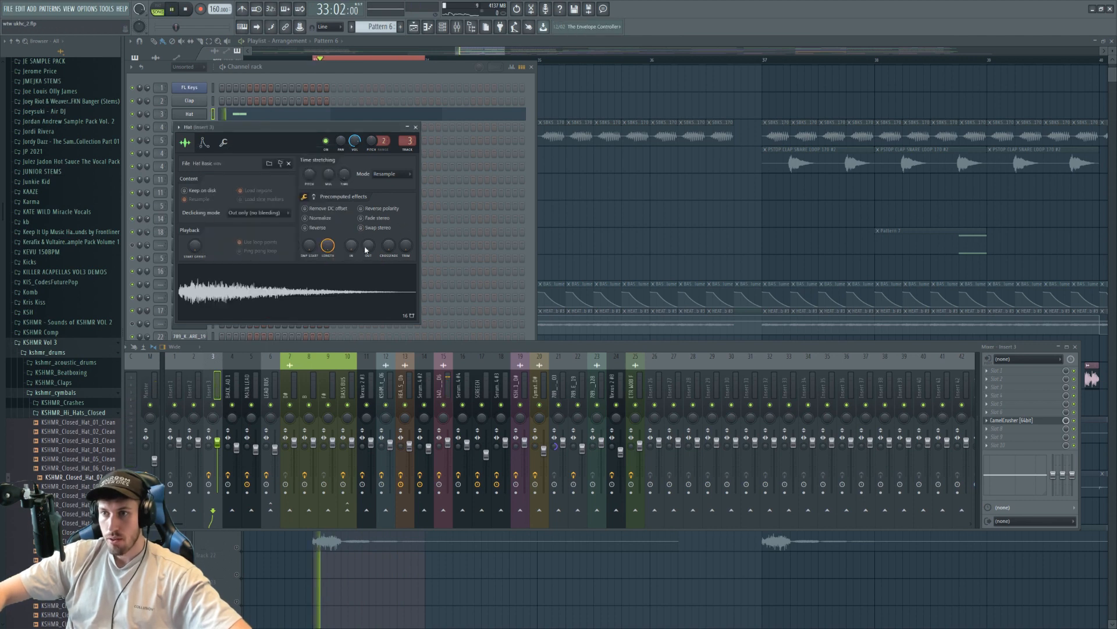
drag(366, 250, 366, 234)
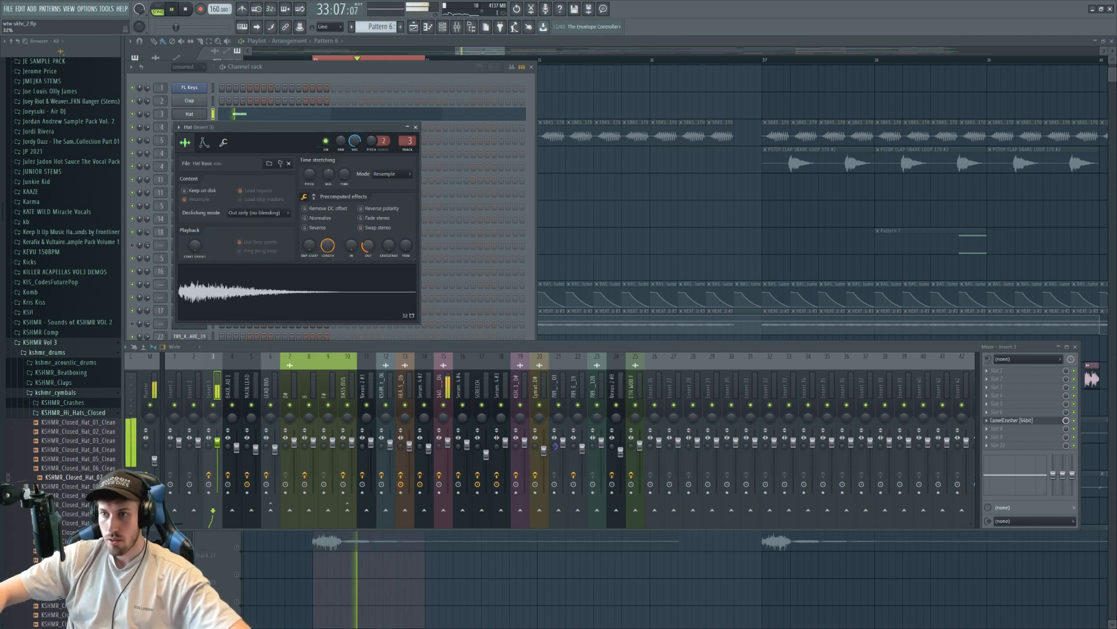
key(space)
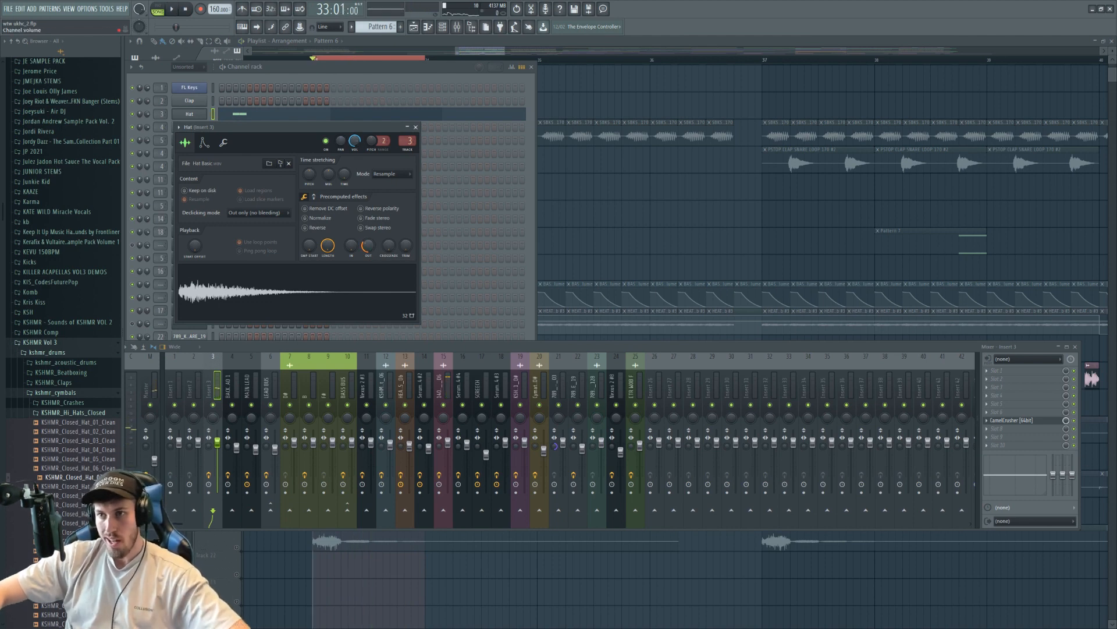
Add Transient Master to mixer insert 3 with attack at 28% and sustain at -28%
click(1000, 445)
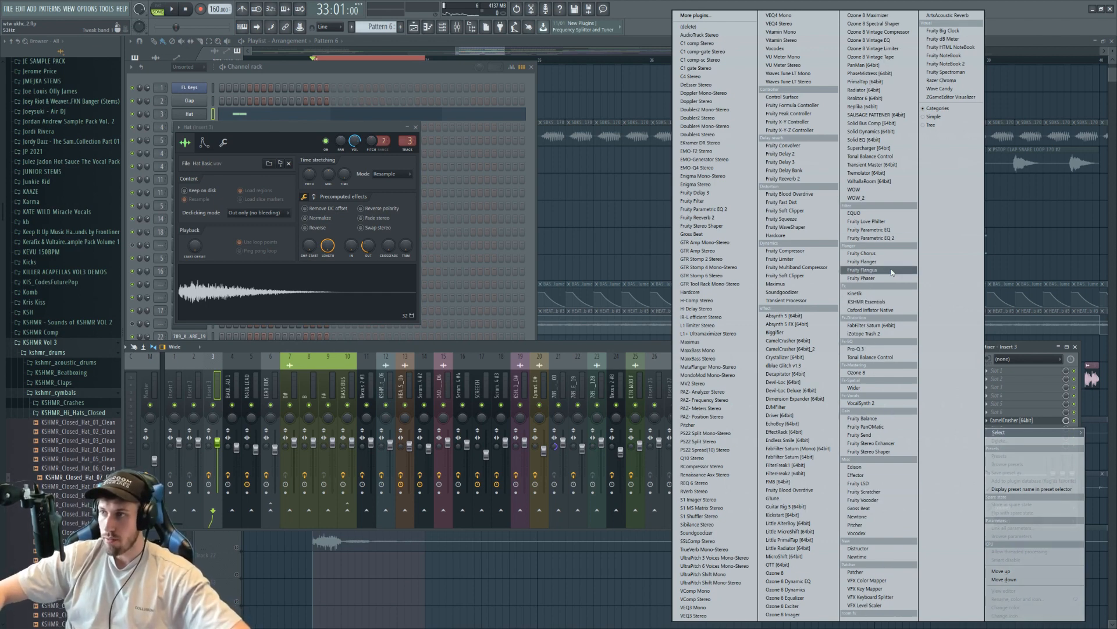
click(873, 164)
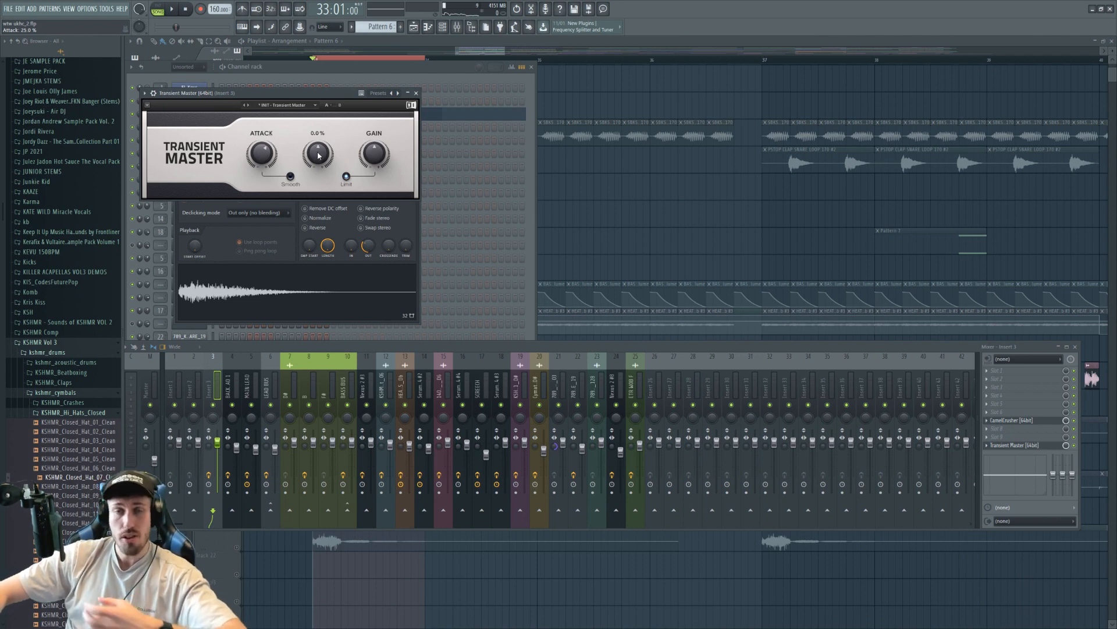
drag(319, 155, 319, 170)
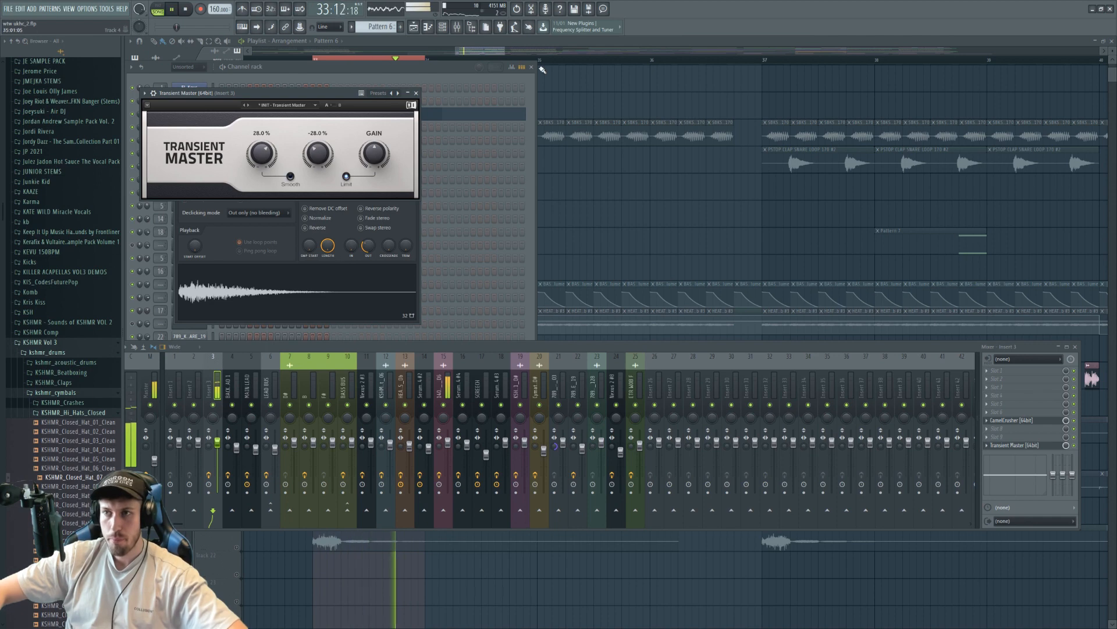
key(space)
Unmute track 3, clear the loop selection and repeat the one-beat Pattern 6 clips on track 14 up to bar 37
right_click(541, 69)
scroll(261, 357, up, 3)
click(237, 142)
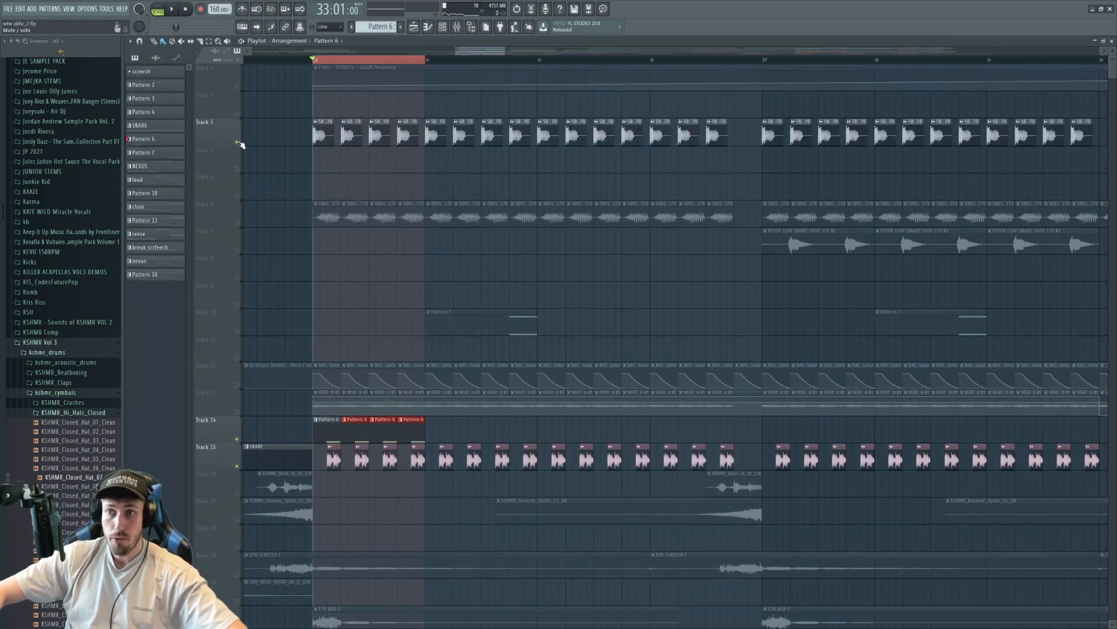
key(space)
right_click(418, 59)
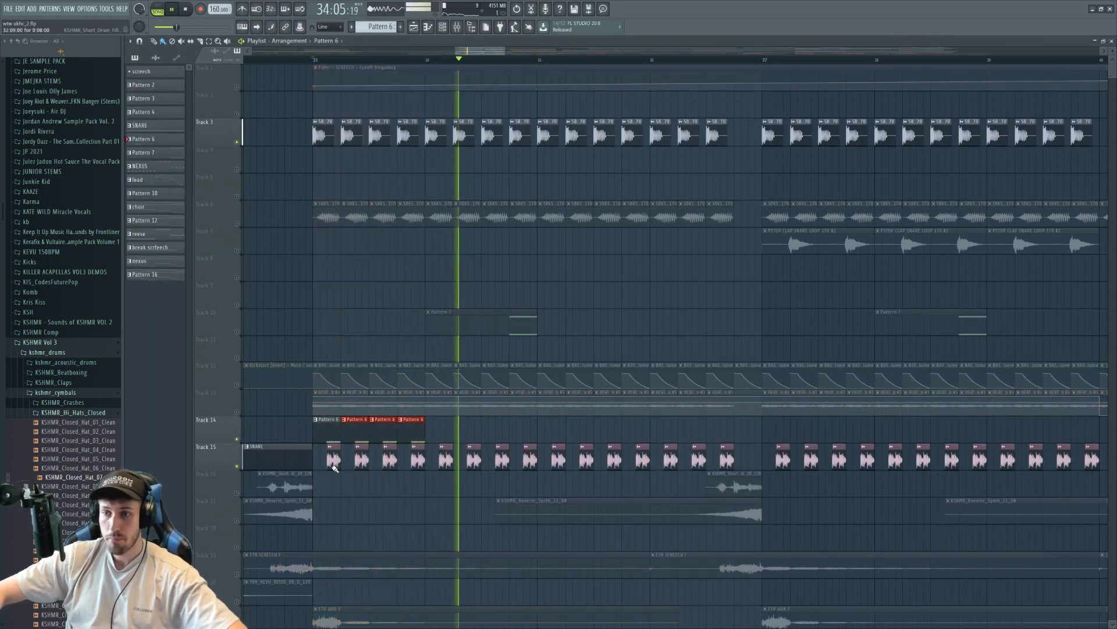
drag(428, 431, 748, 436)
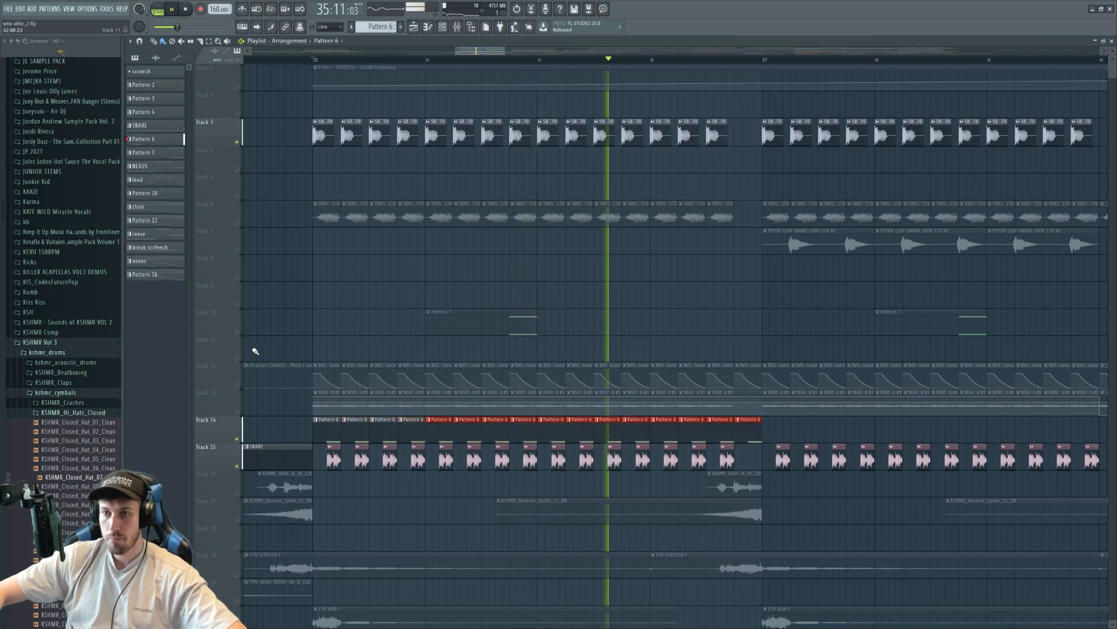
Unmute track 6, then move the Pattern 6 hat clips to track 5 and extend them through the second drop phrase
key(space)
click(237, 223)
key(space)
drag(507, 55, 611, 55)
drag(409, 437, 270, 440)
key(space)
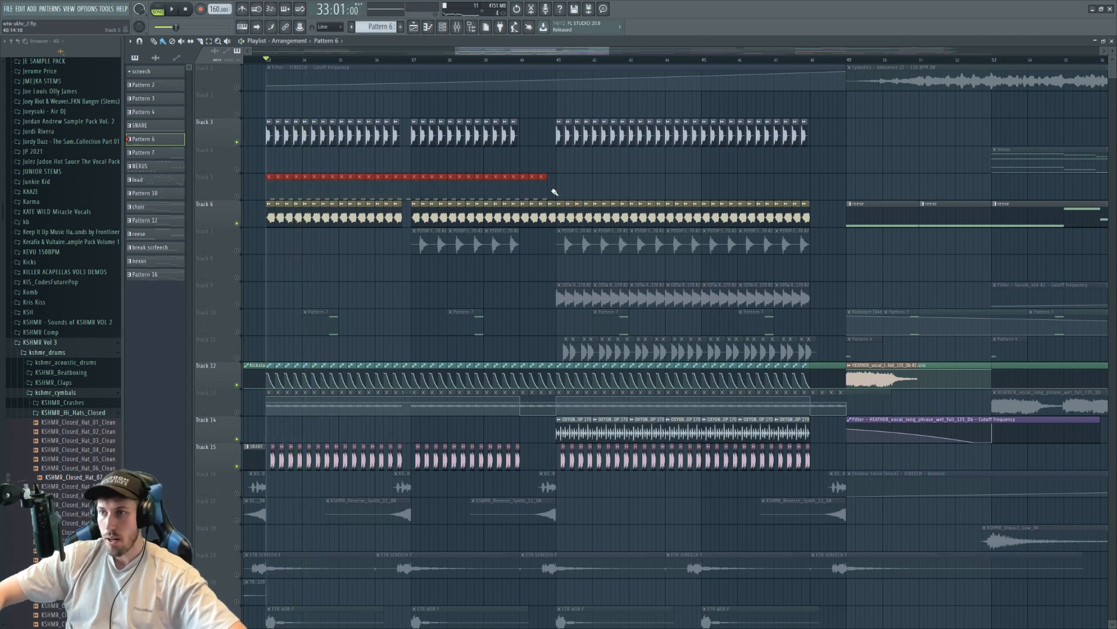
Fill track 5 with Pattern 6 hat clips from bar 41 to bar 48 and unmute all tracks
click(237, 196)
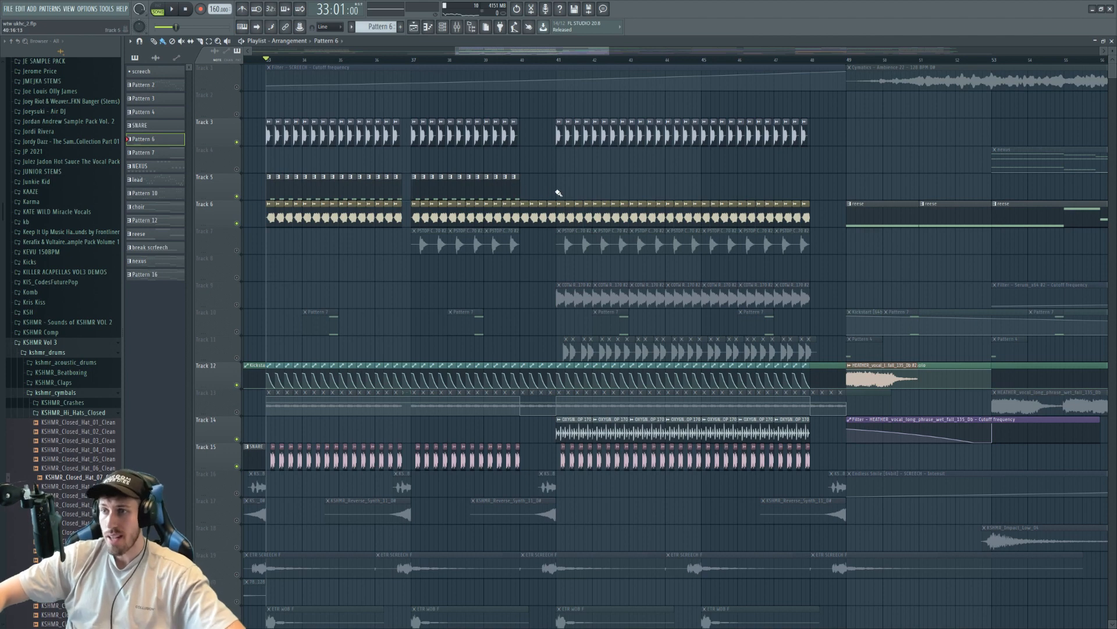
drag(559, 193, 786, 195)
right_click(237, 141)
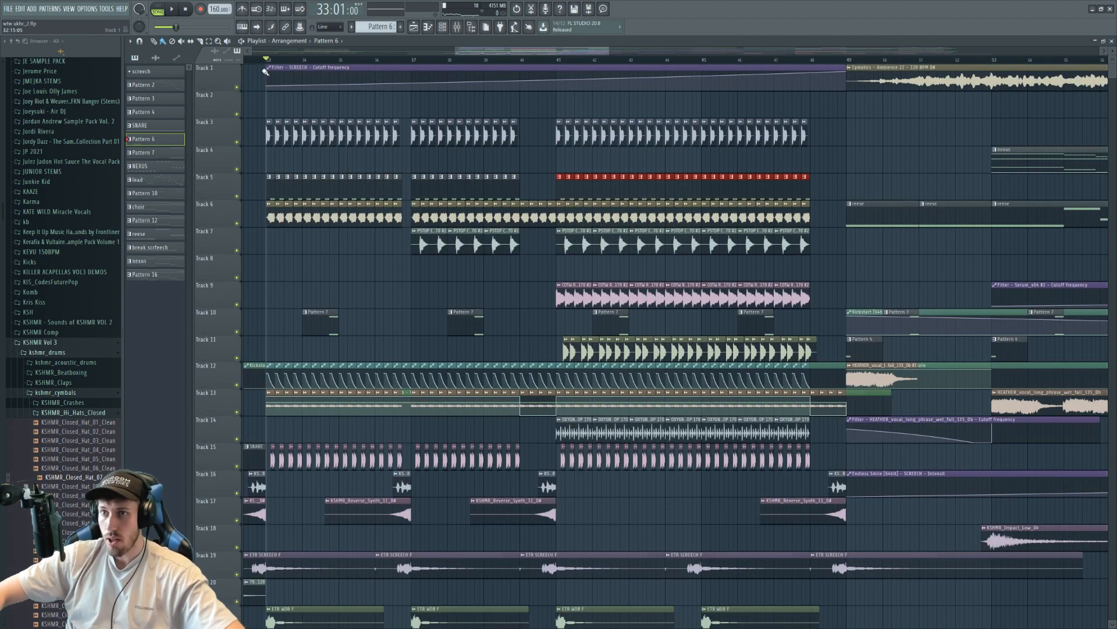
Adjust the Hat channel's volume in the channel rack while the full drop plays
click(447, 30)
key(space)
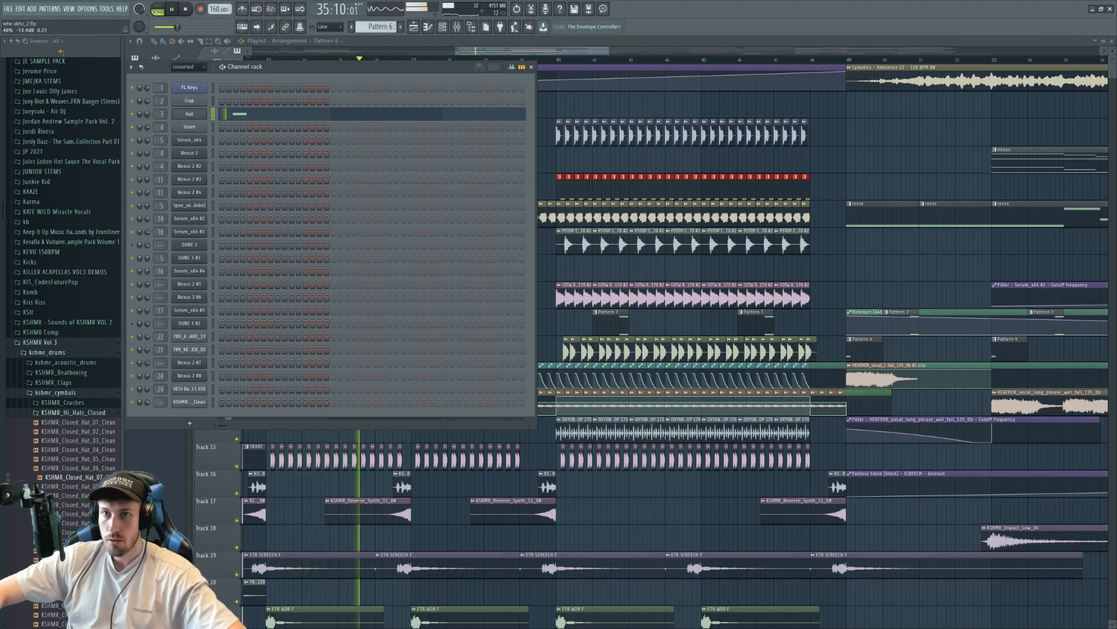
key(space)
Add Pro-Q 3 to insert 3 with a high-shelf boost of about 8 dB near 8.4 kHz and readjust the Hat channel's volume
key(F9)
click(1009, 439)
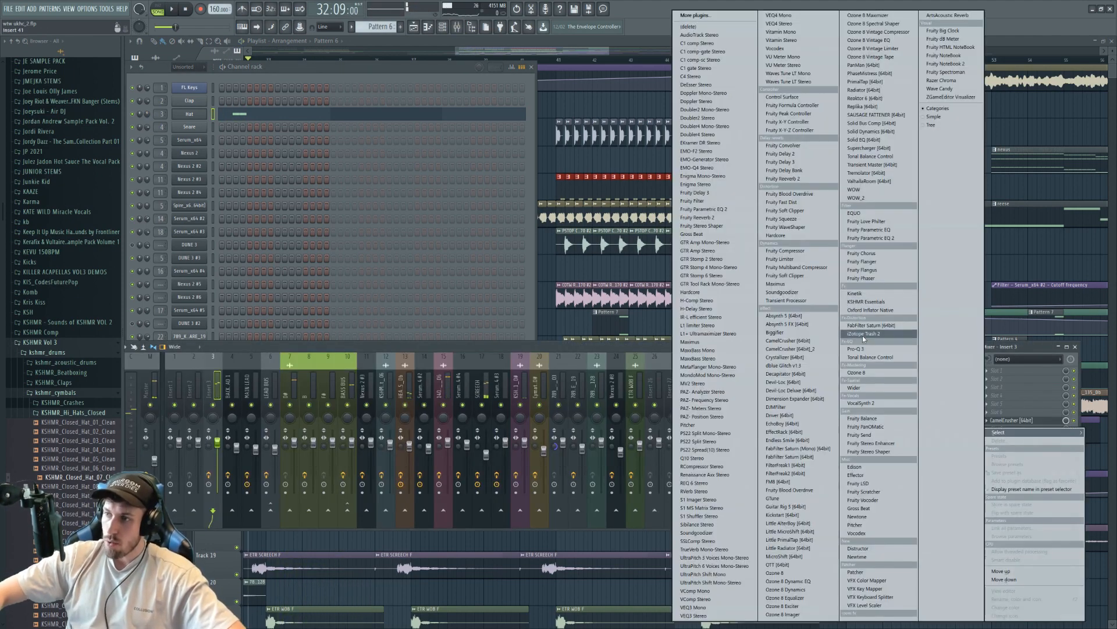
click(879, 349)
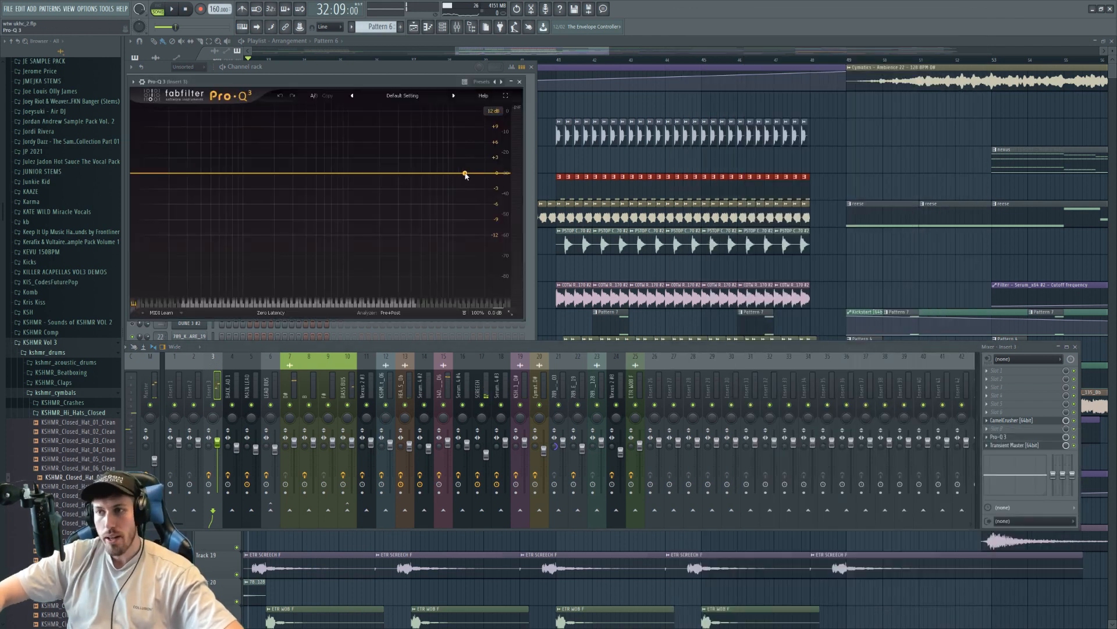
drag(465, 174, 445, 151)
key(space)
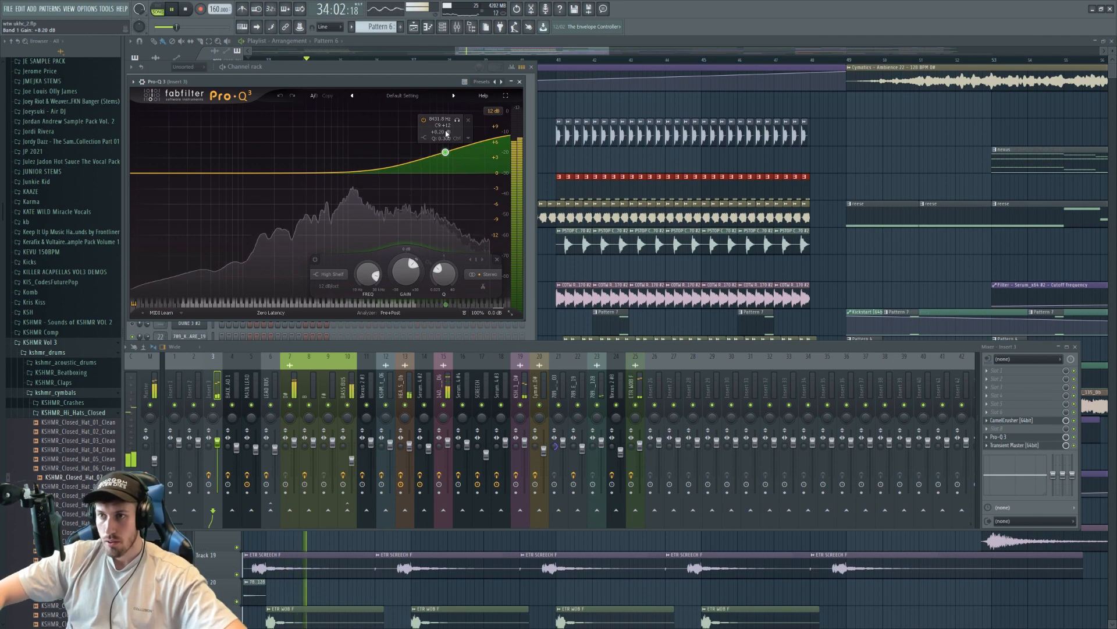
click(343, 68)
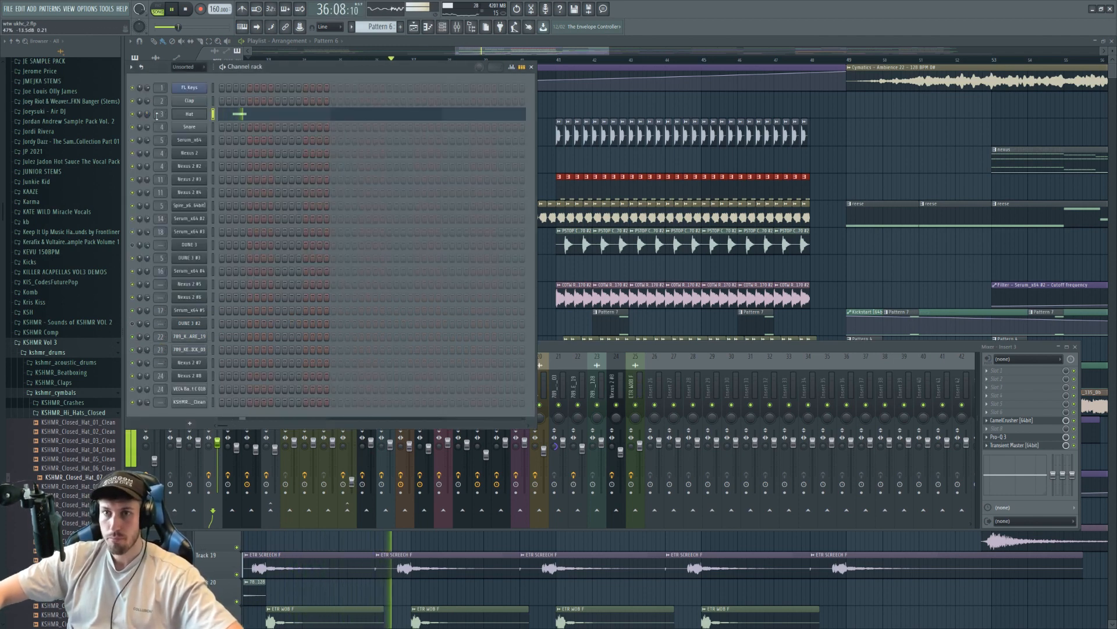
key(space)
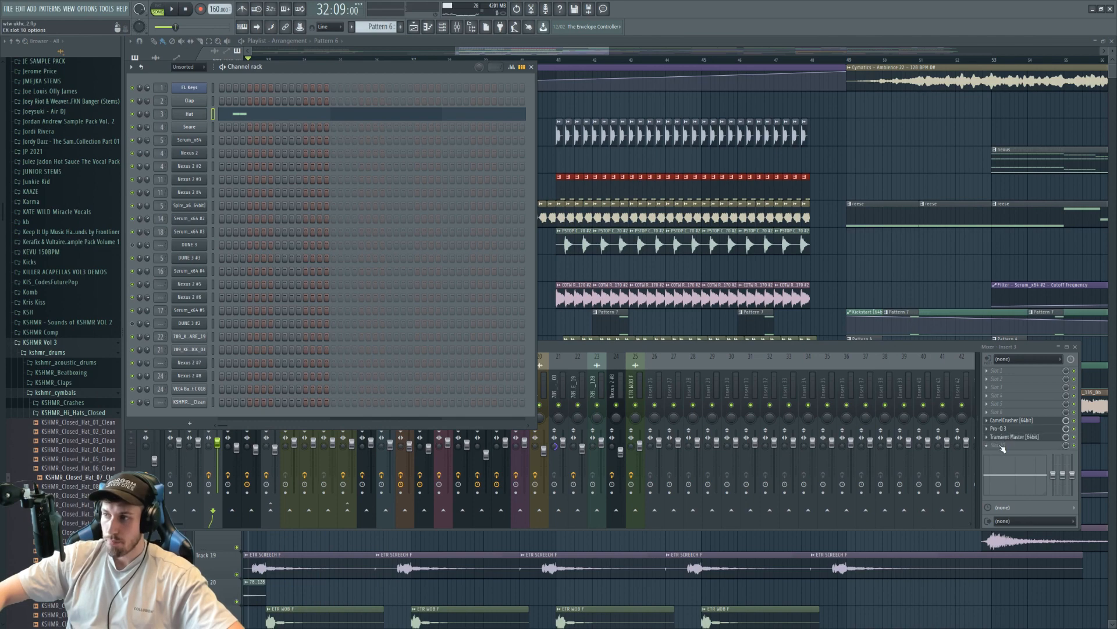
Add S1 Imager Stereo to insert 3, narrow its stereo width, and fine-tune the insert's level during playback
click(1001, 446)
click(715, 500)
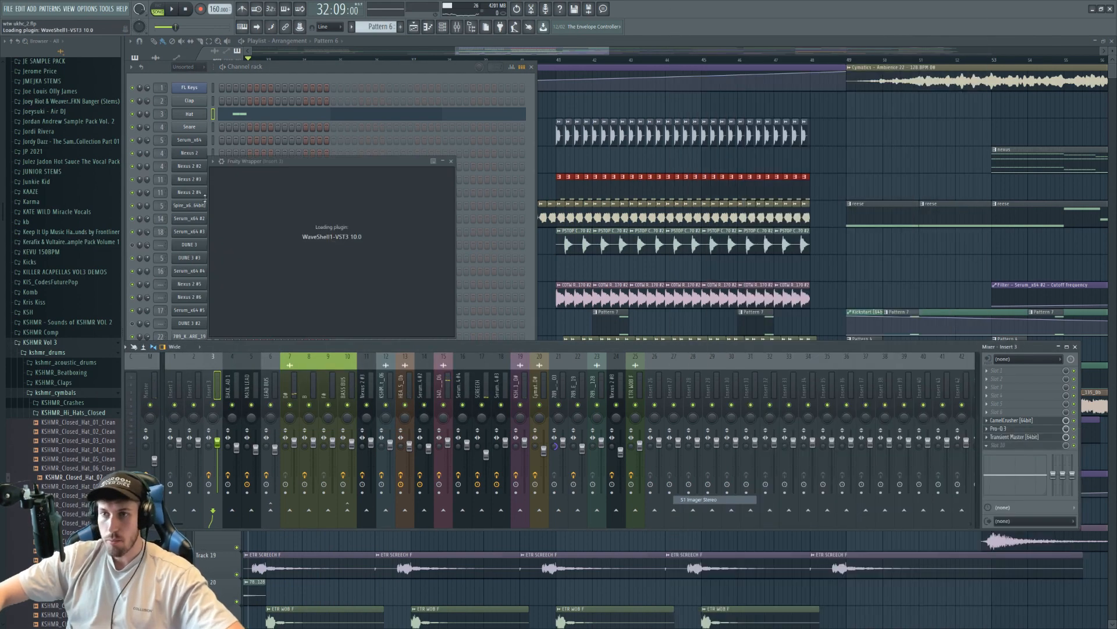
drag(244, 222, 244, 247)
key(space)
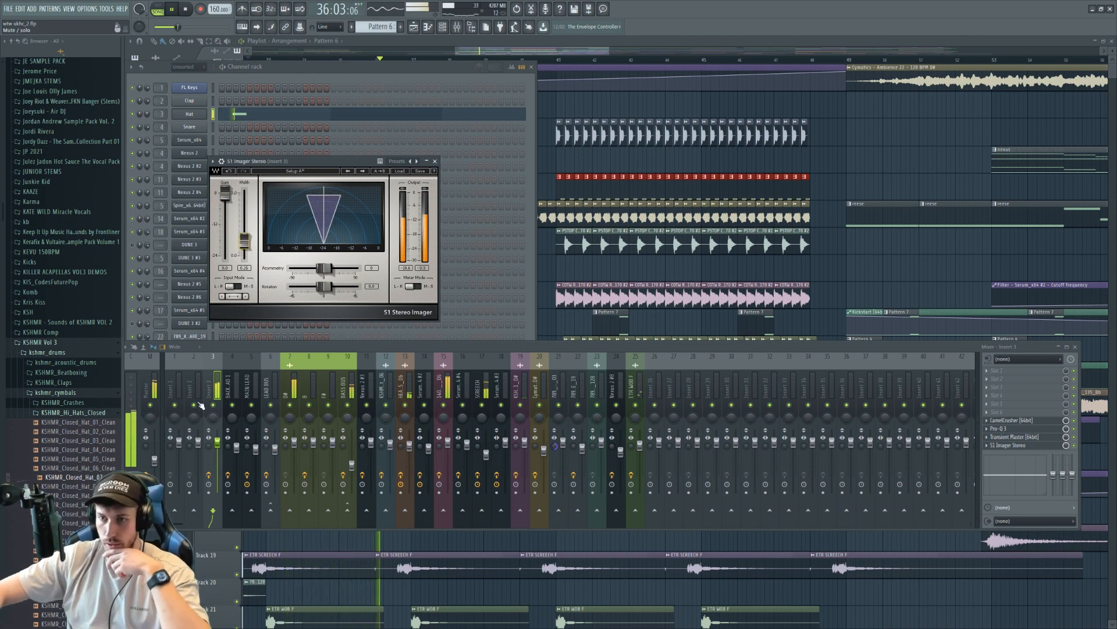
drag(217, 443, 217, 443)
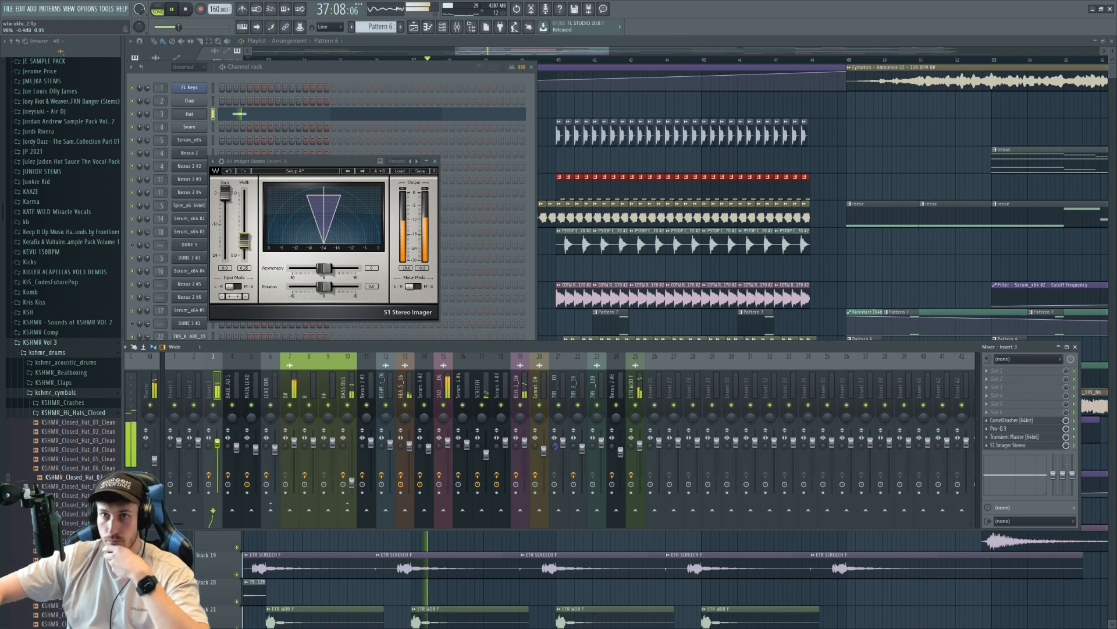
key(space)
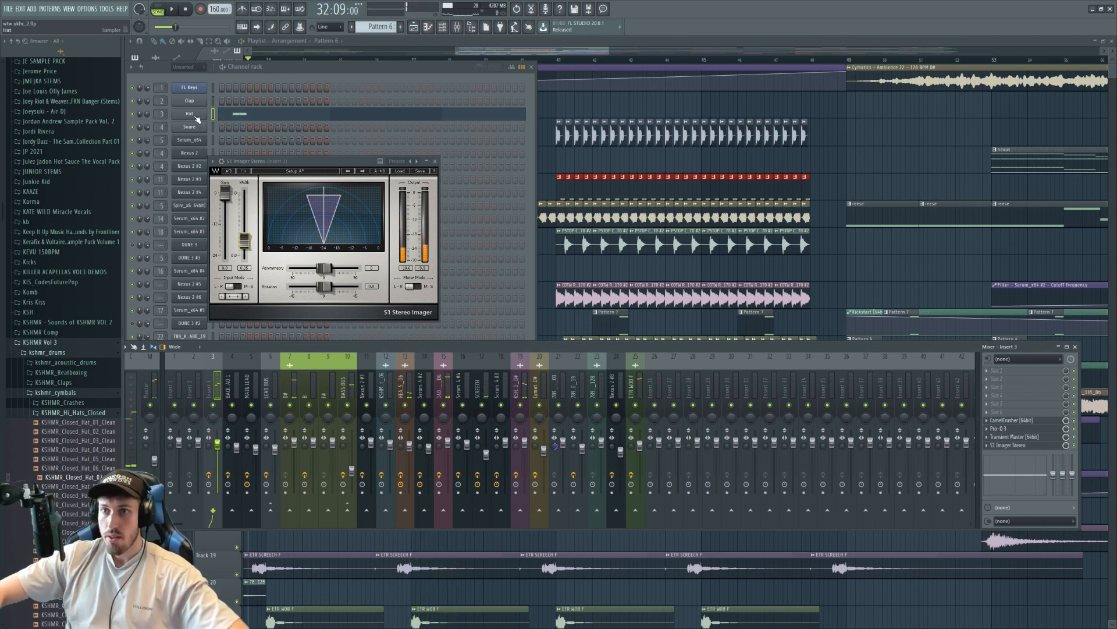
Adjust the Hat sample's time-stretching mode and transpose its Pattern 6 notes up one semitone
click(194, 115)
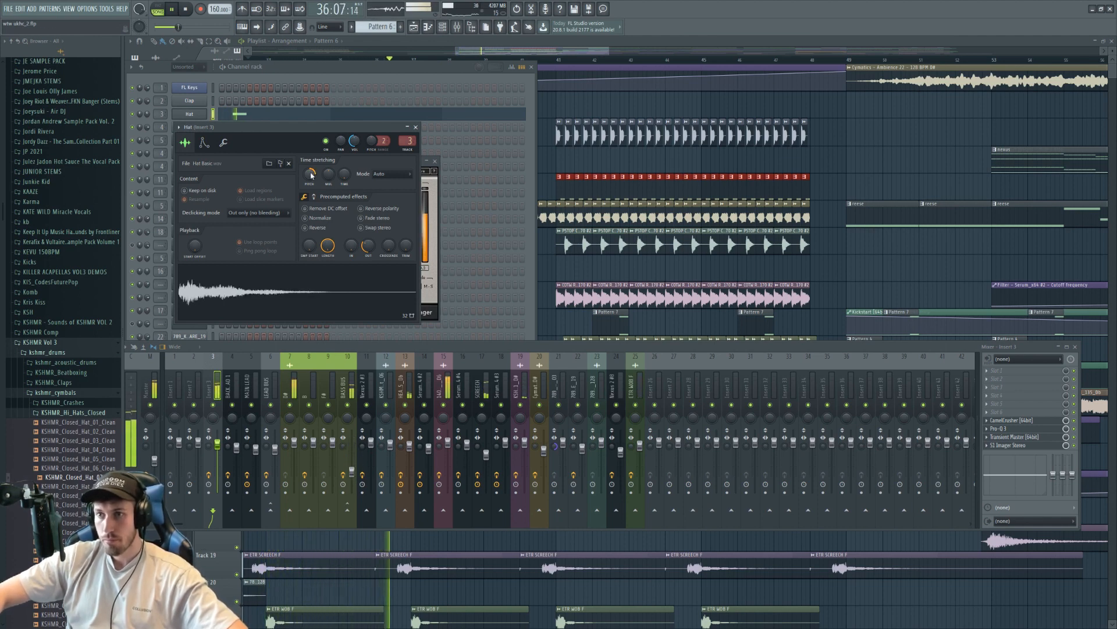
click(384, 174)
click(384, 191)
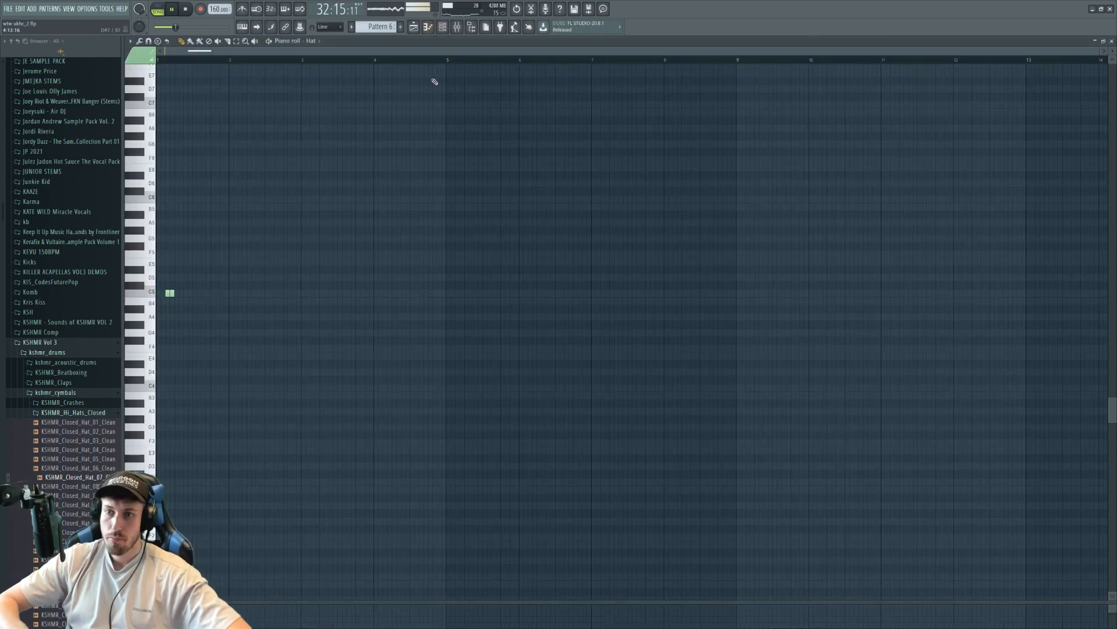
key(shift+Up)
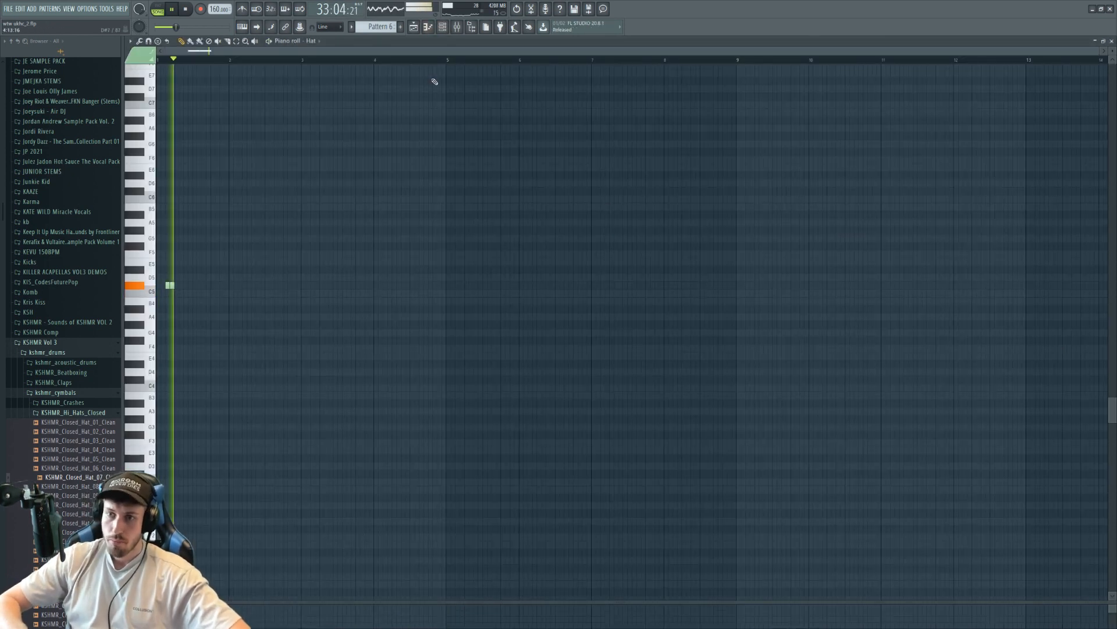
Transpose the Hat notes in Pattern 6 up to F#5 while the drop plays, comparing an octave lower along the way
key(shift+Up)
key(shift+Up)
key(shift+Up)
key(shift+Up)
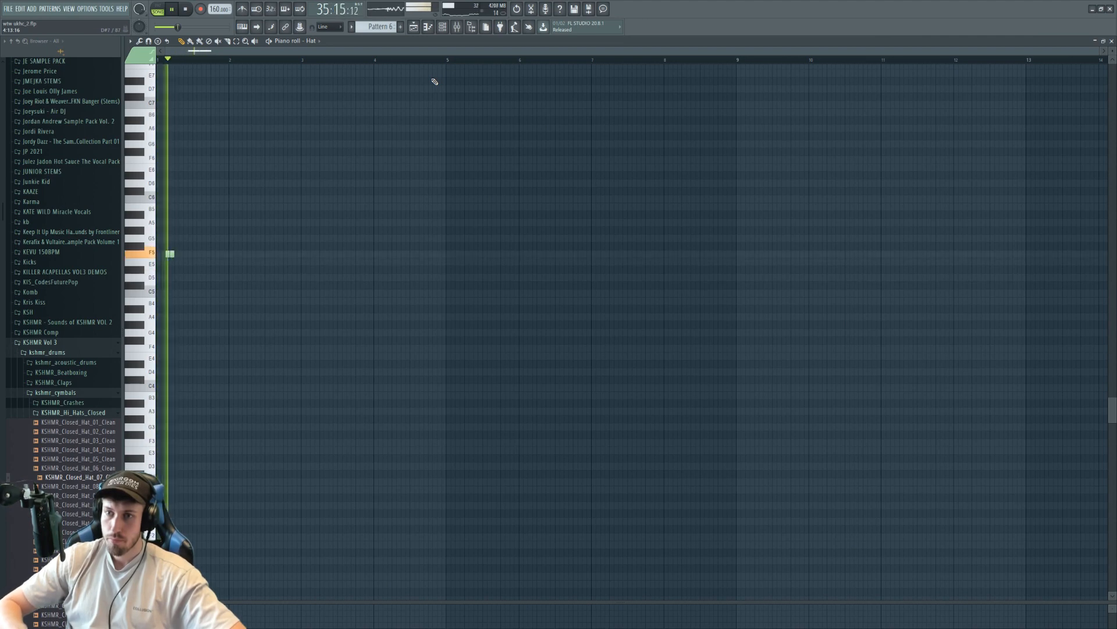
key(shift+Up)
key(shift+Up)
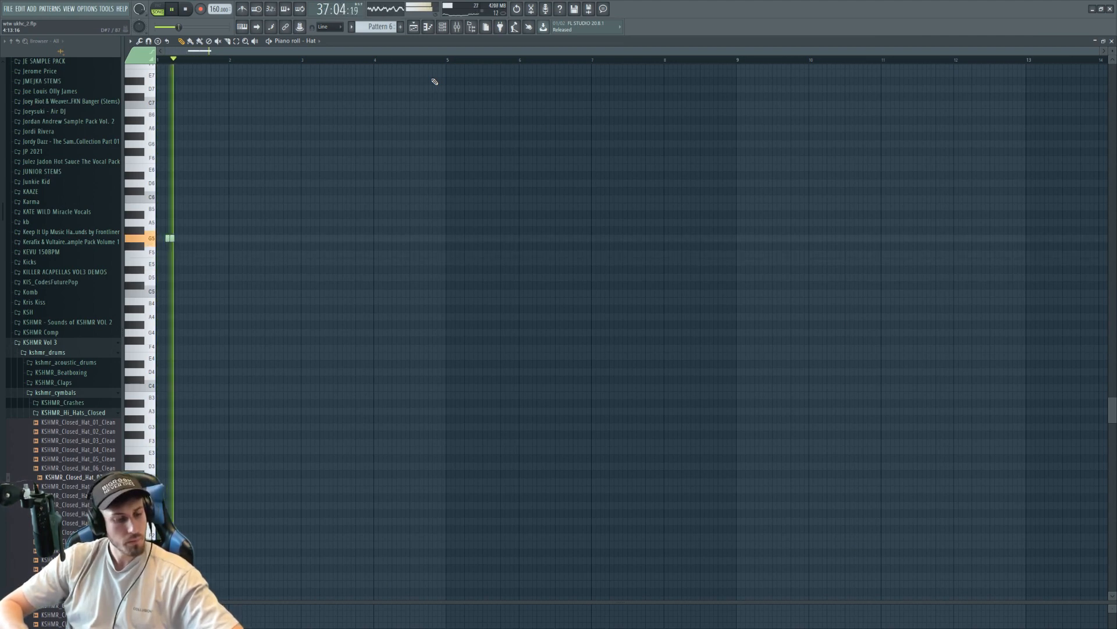
key(ctrl+Down)
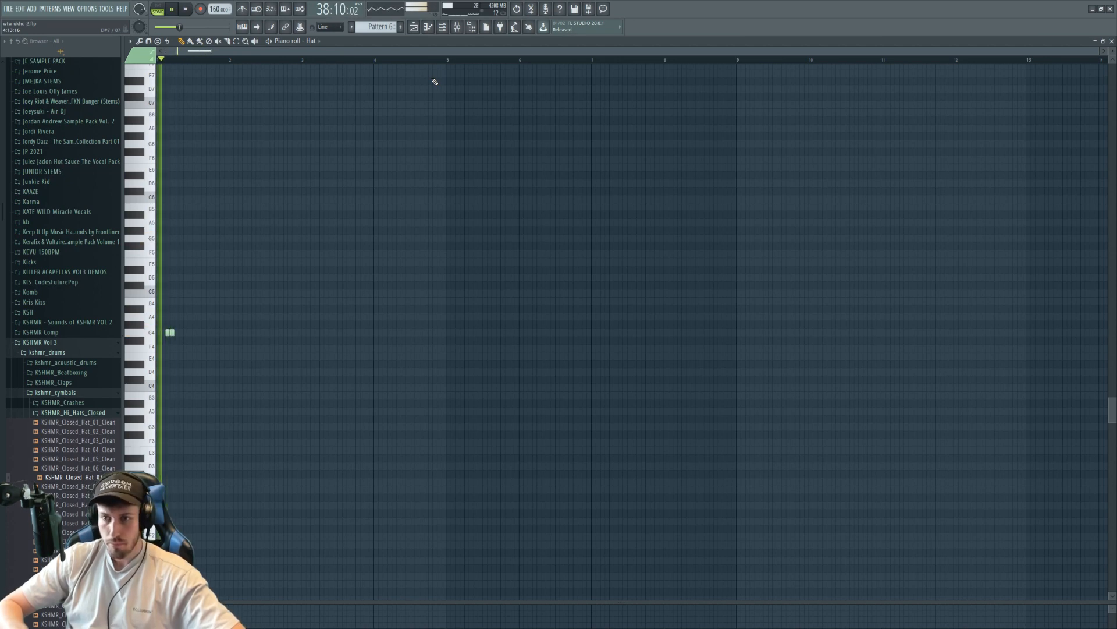
key(shift+Down)
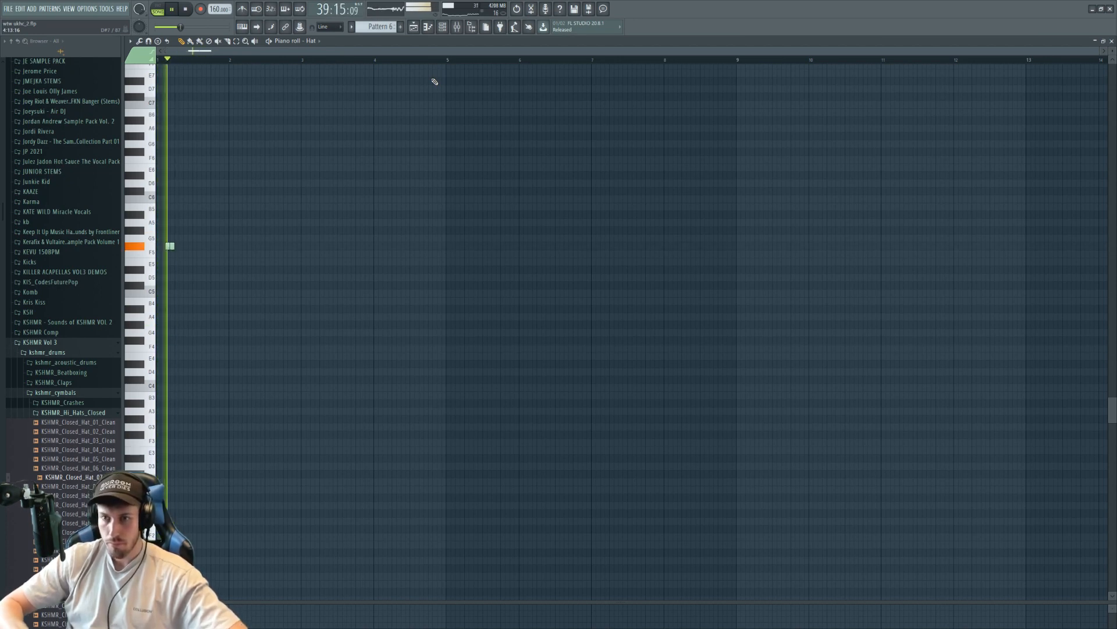
Clone the Hat channel in the channel rack
click(442, 27)
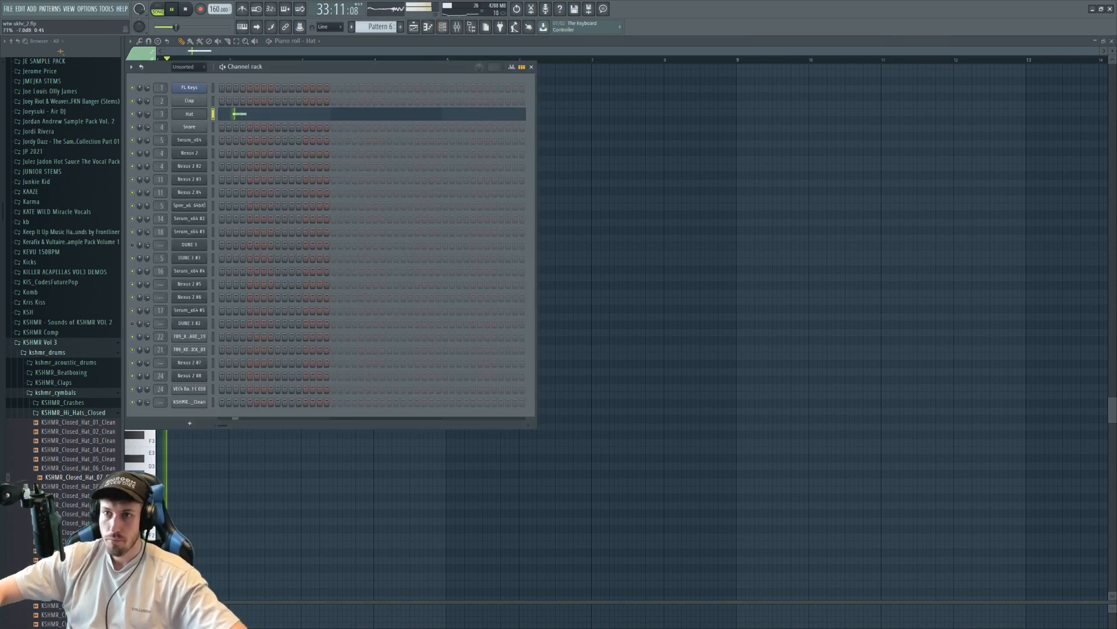
click(204, 114)
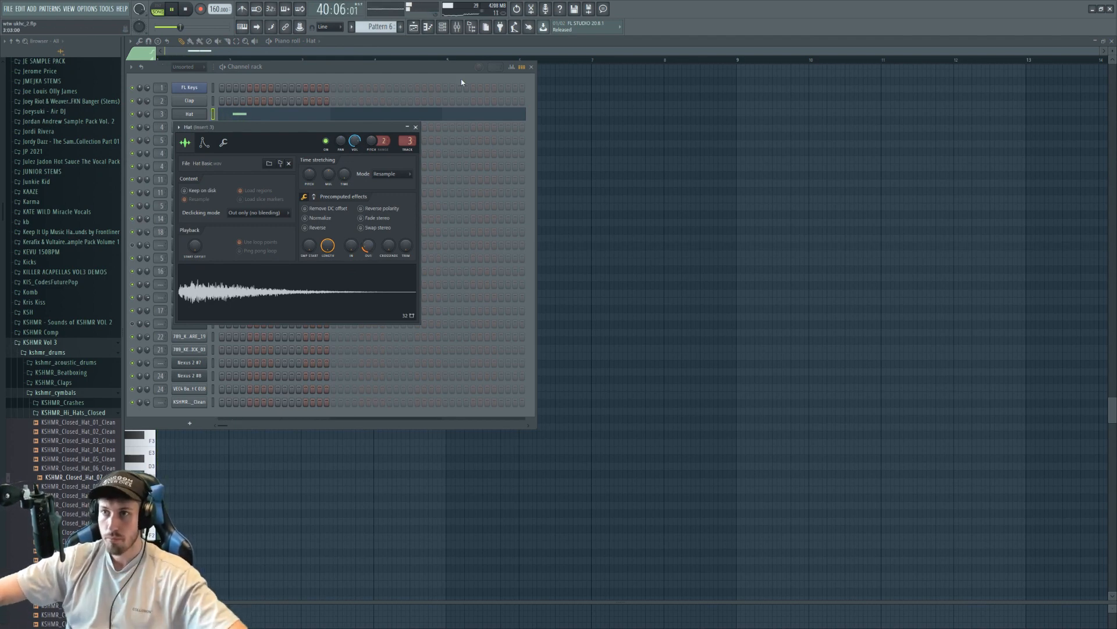
right_click(197, 116)
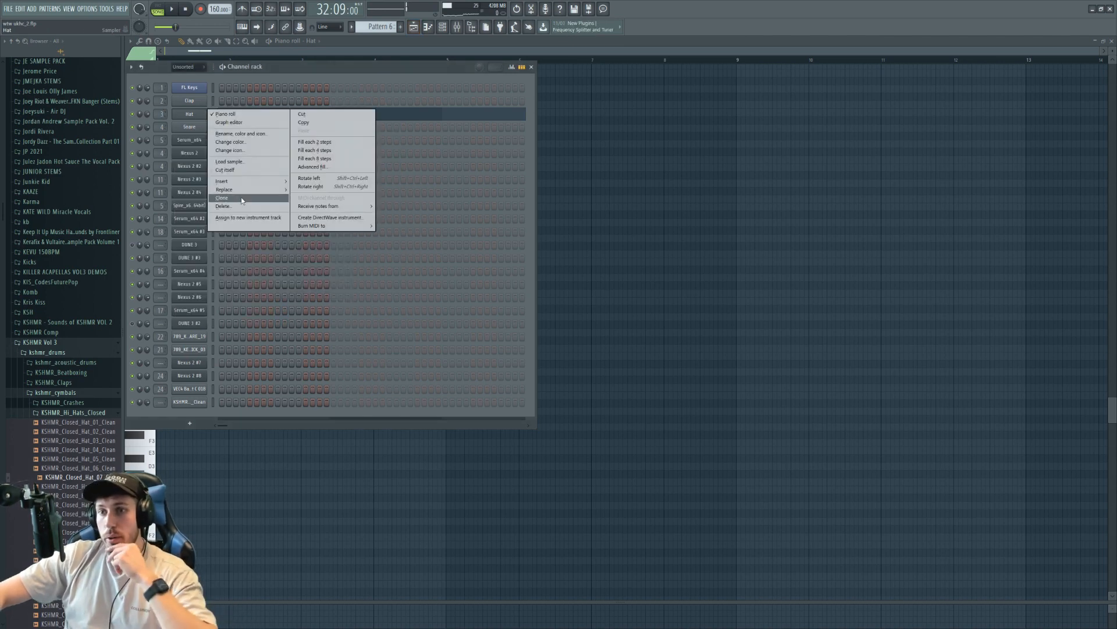
click(242, 199)
Copy all of the Hat channel's Pattern 6 notes into the cloned Hat #2 channel
right_click(200, 116)
click(224, 113)
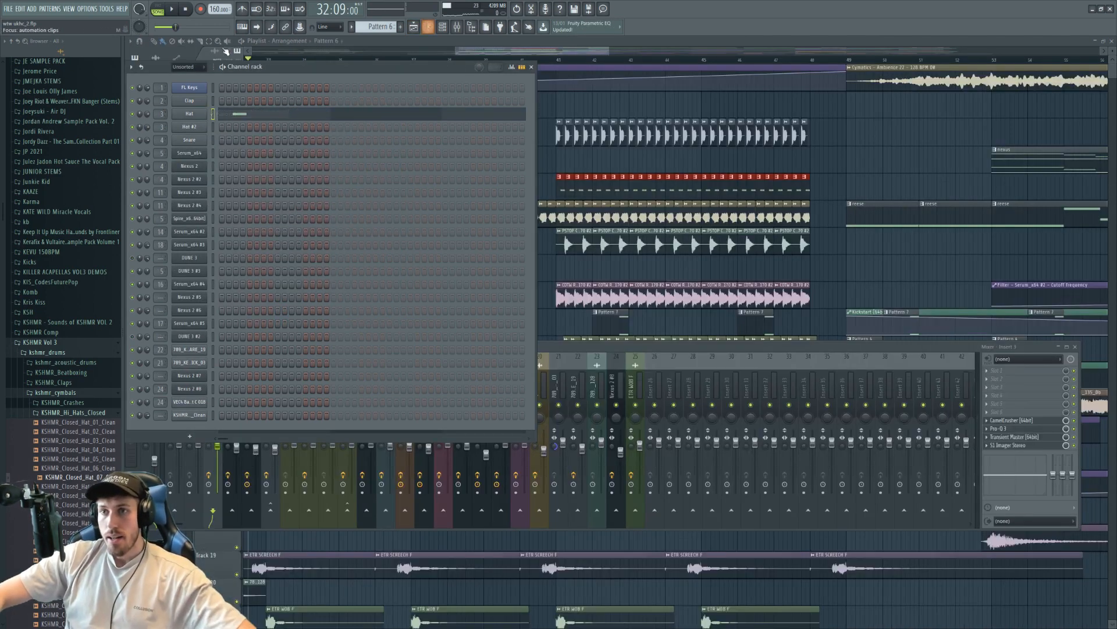
right_click(199, 114)
click(223, 113)
key(ctrl+a)
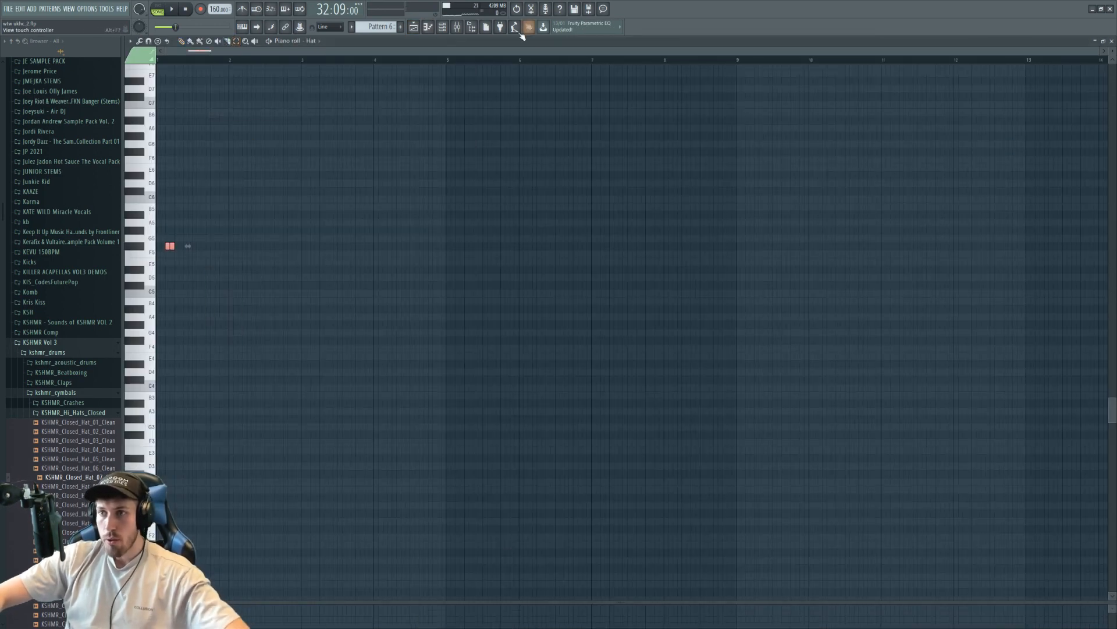
click(444, 29)
right_click(196, 127)
click(223, 126)
key(ctrl+v)
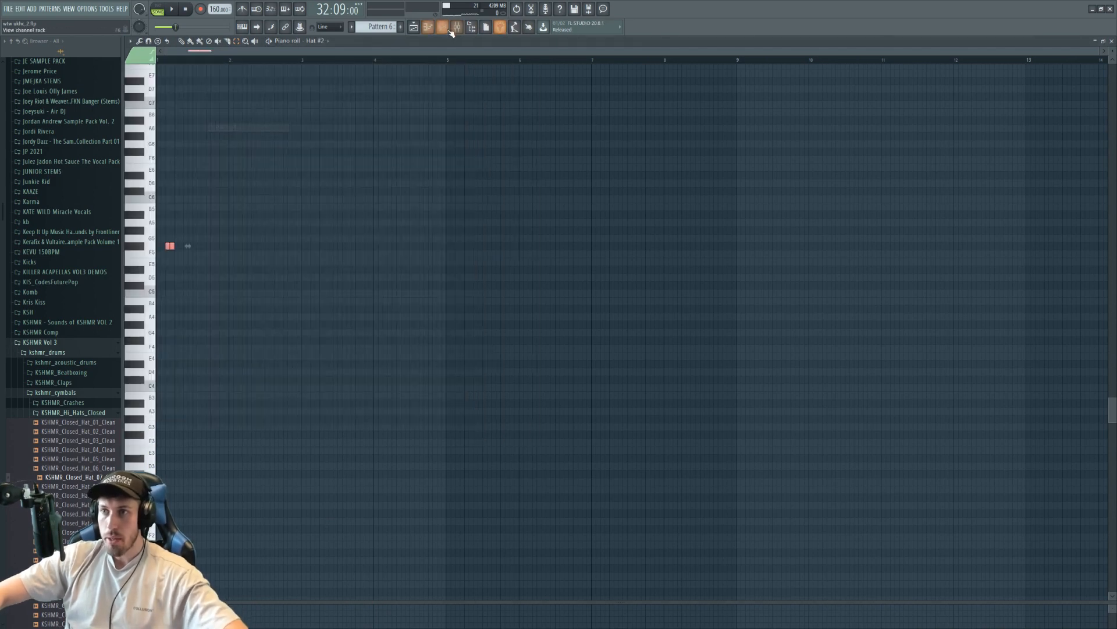
click(444, 30)
Find the psytrance bass one-shots in KSHMR Vol 3 and load KSHMR_Psy_Bass_11_D into the Hat #2 channel
click(51, 353)
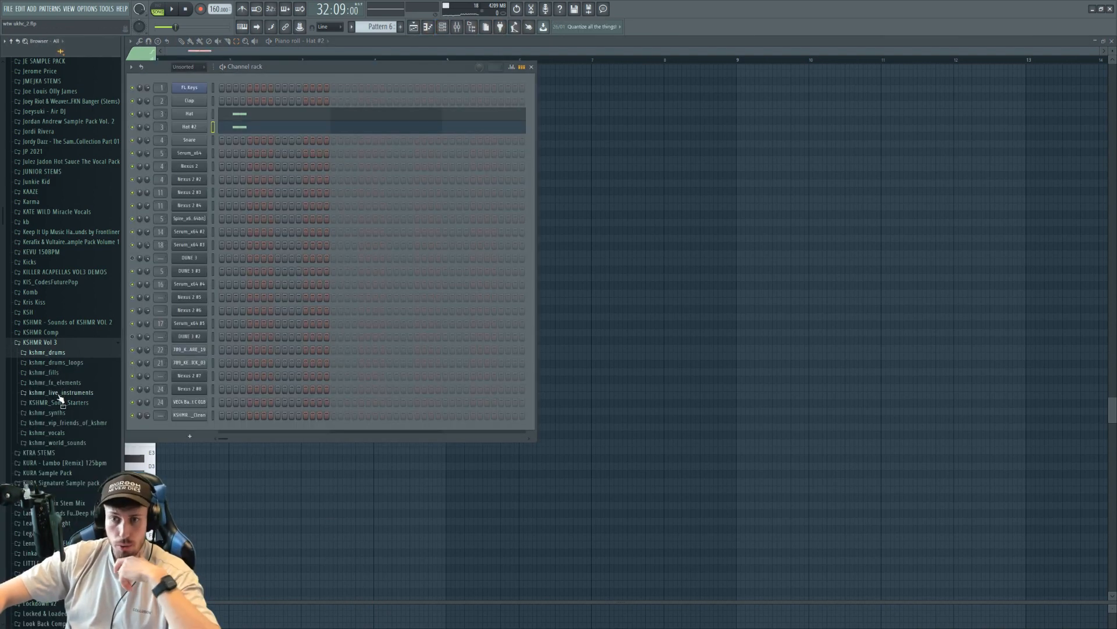
click(47, 412)
click(61, 422)
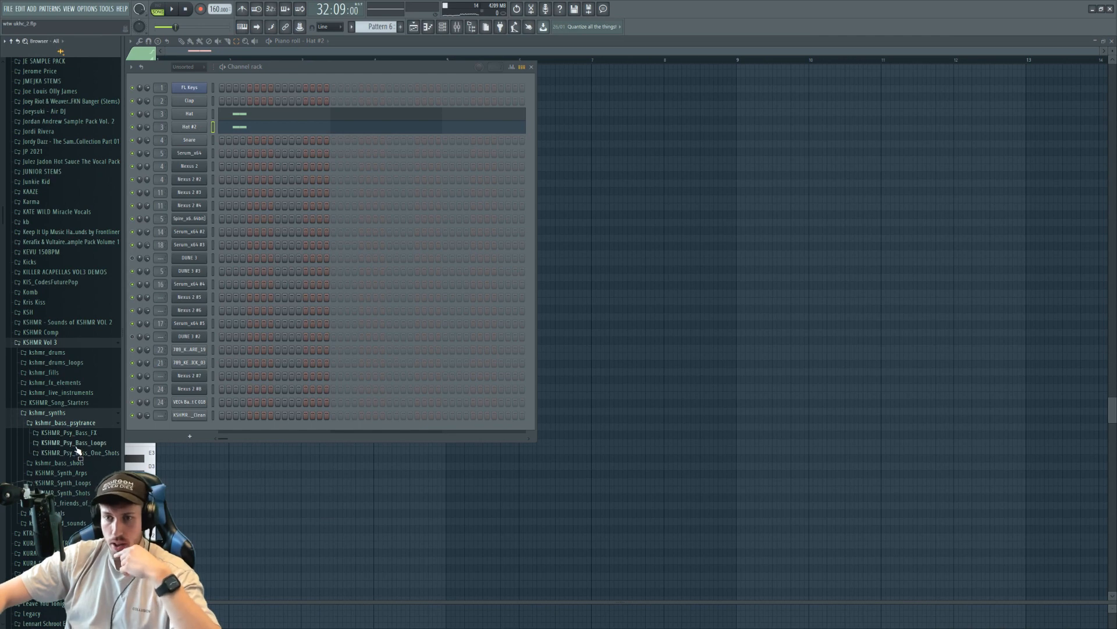
click(74, 453)
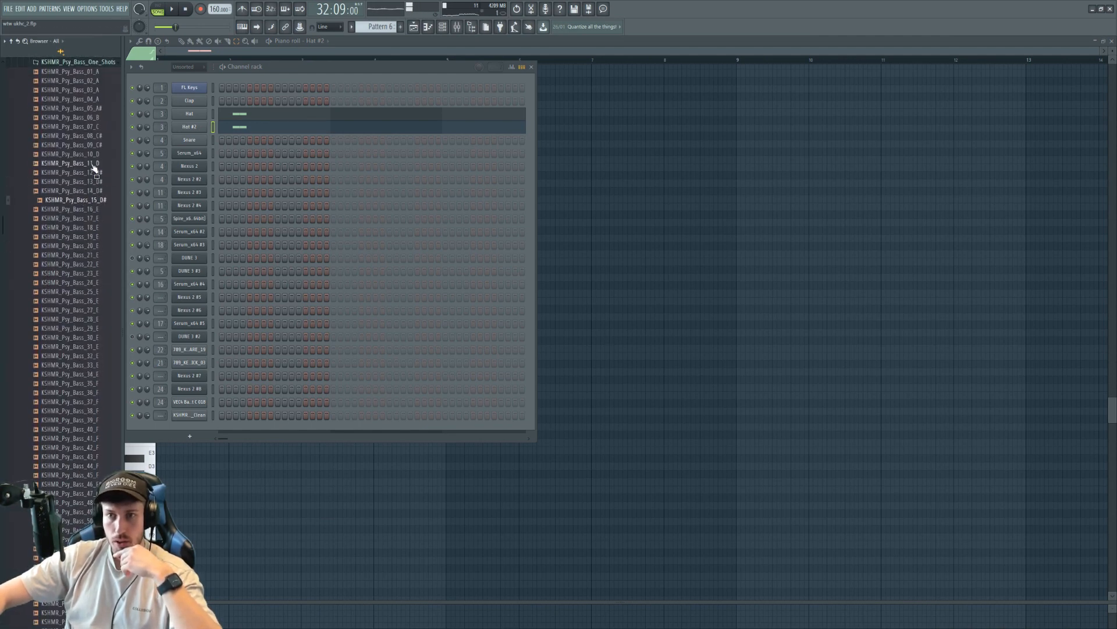
drag(92, 163, 200, 129)
Transpose the psy bass channel's Pattern 6 notes down to C#5 while the pattern loops
right_click(200, 128)
click(219, 127)
right_click(197, 129)
click(219, 135)
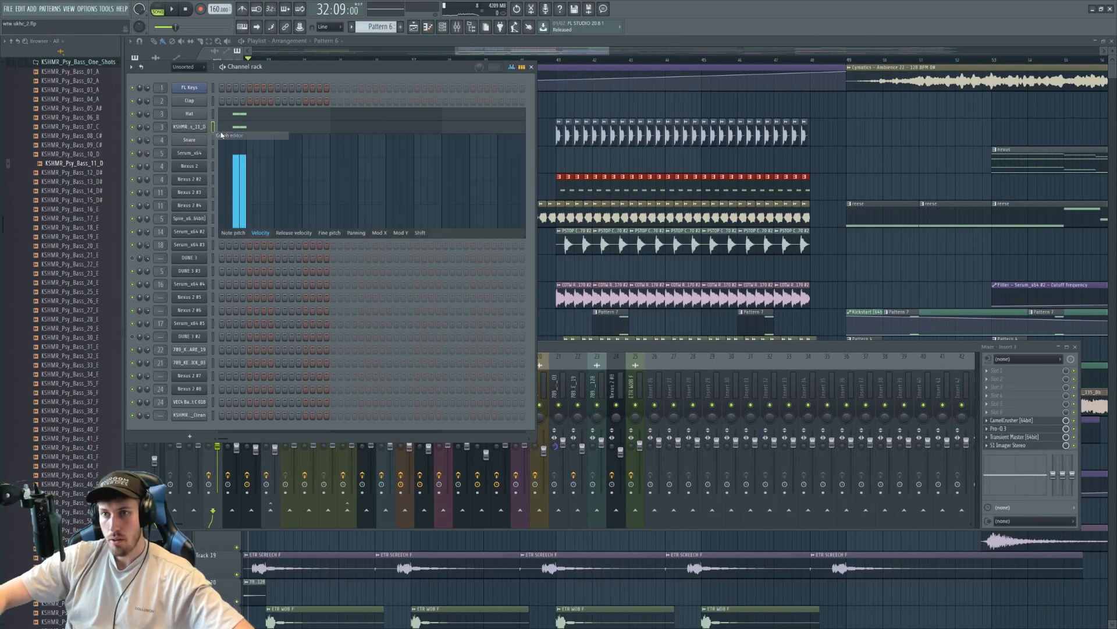
right_click(199, 129)
click(216, 127)
key(space)
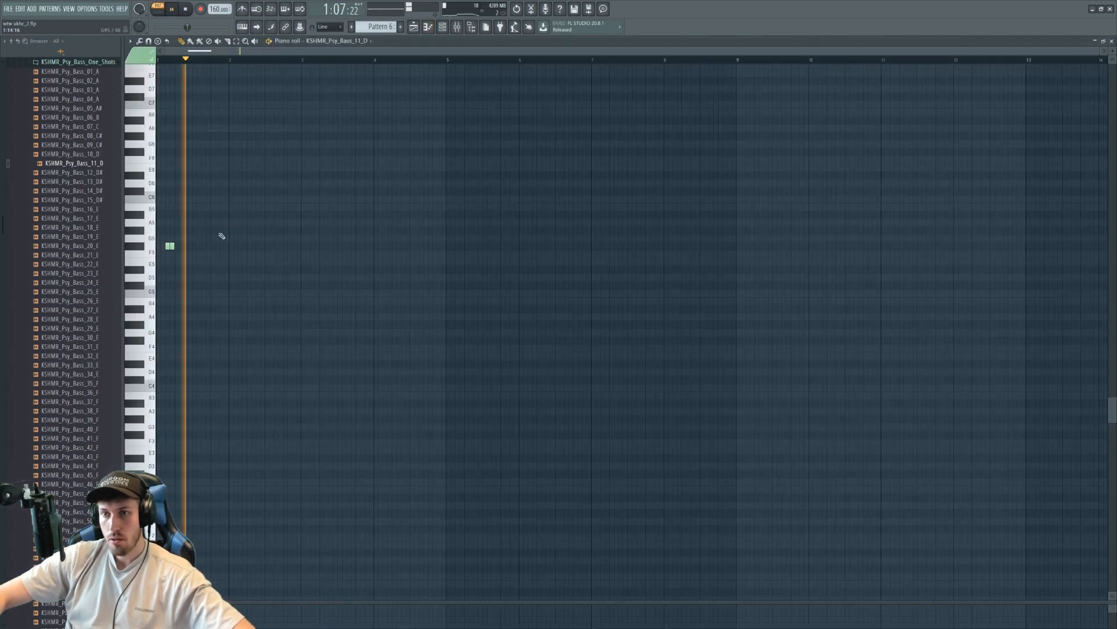
key(shift+Down)
key(shift+Down)
key(shift+Down)
key(shift+Down)
key(shift+Down)
key(shift+Down)
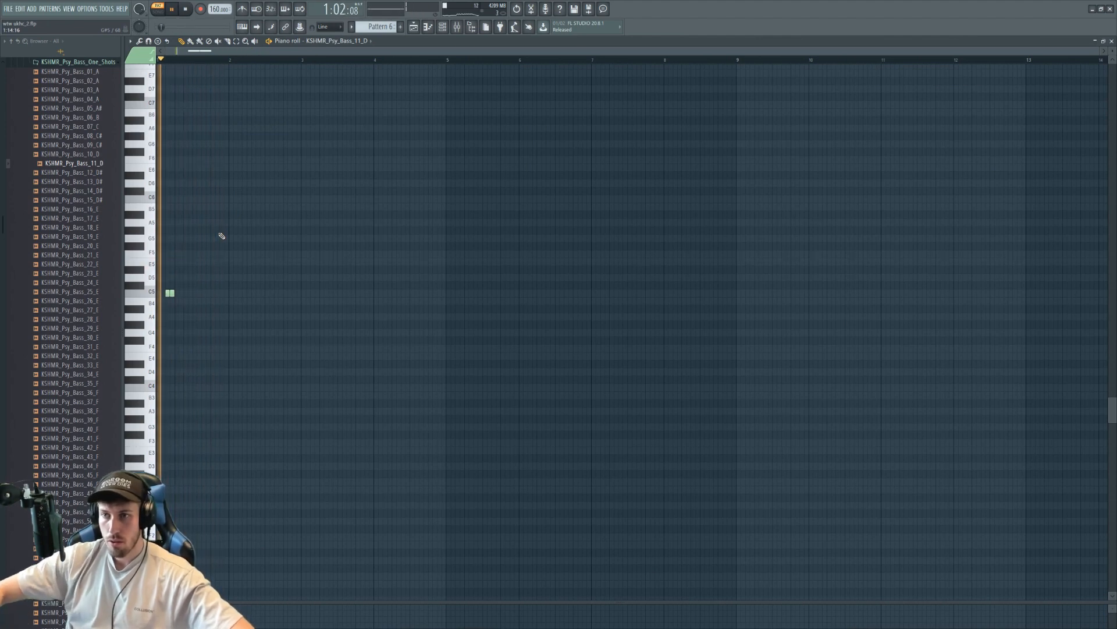
key(space)
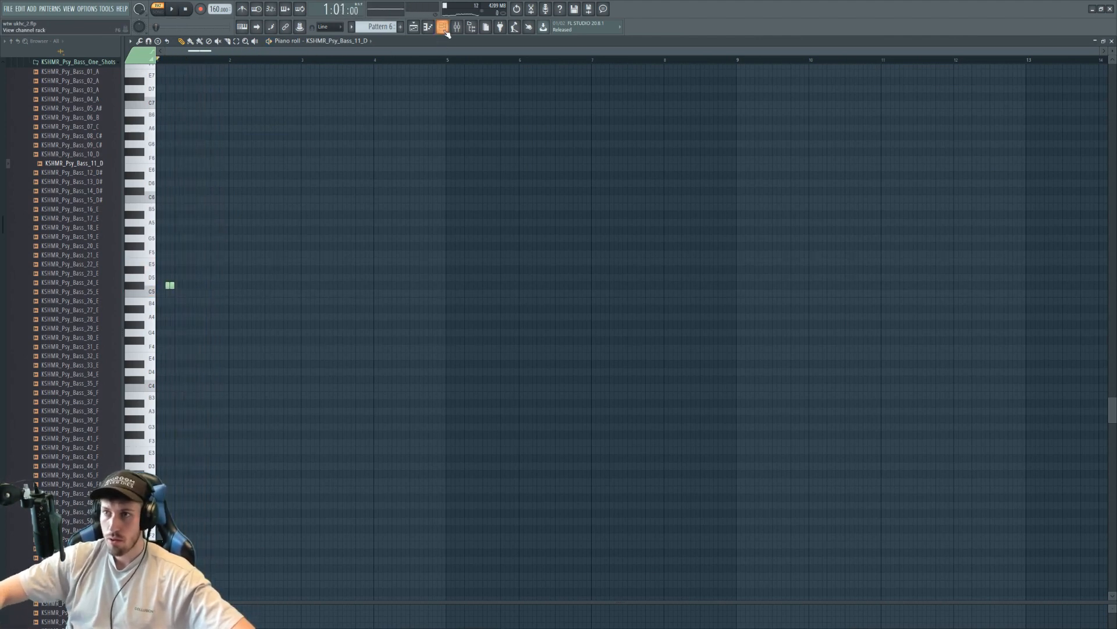
Route the psy bass channel to mixer insert 26 and add Kickstart to that insert
key(F6)
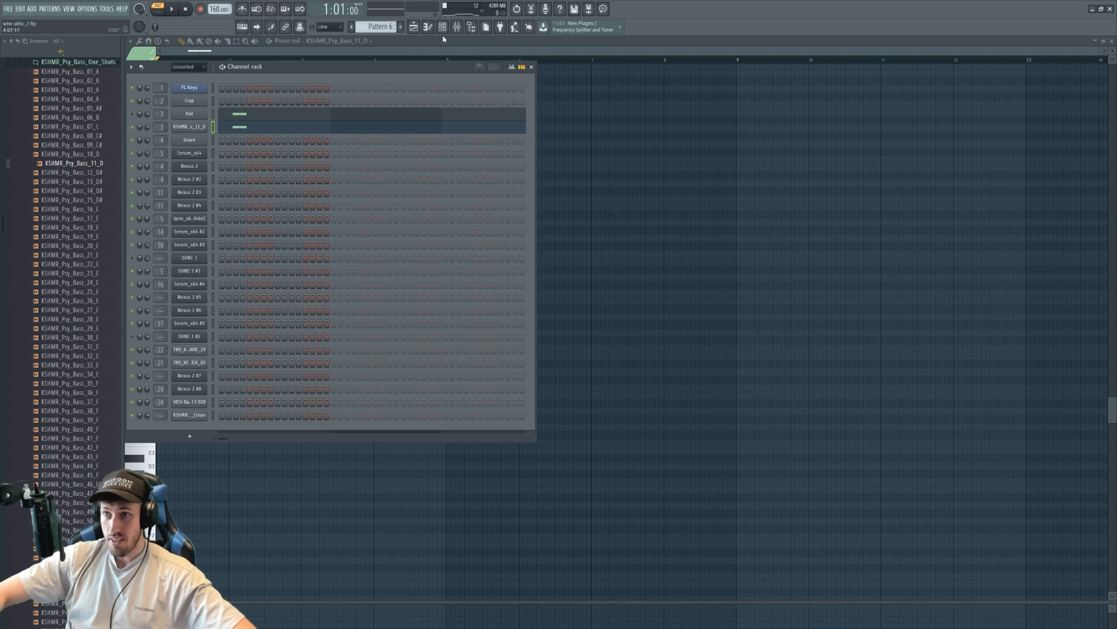
key(F9)
click(213, 129)
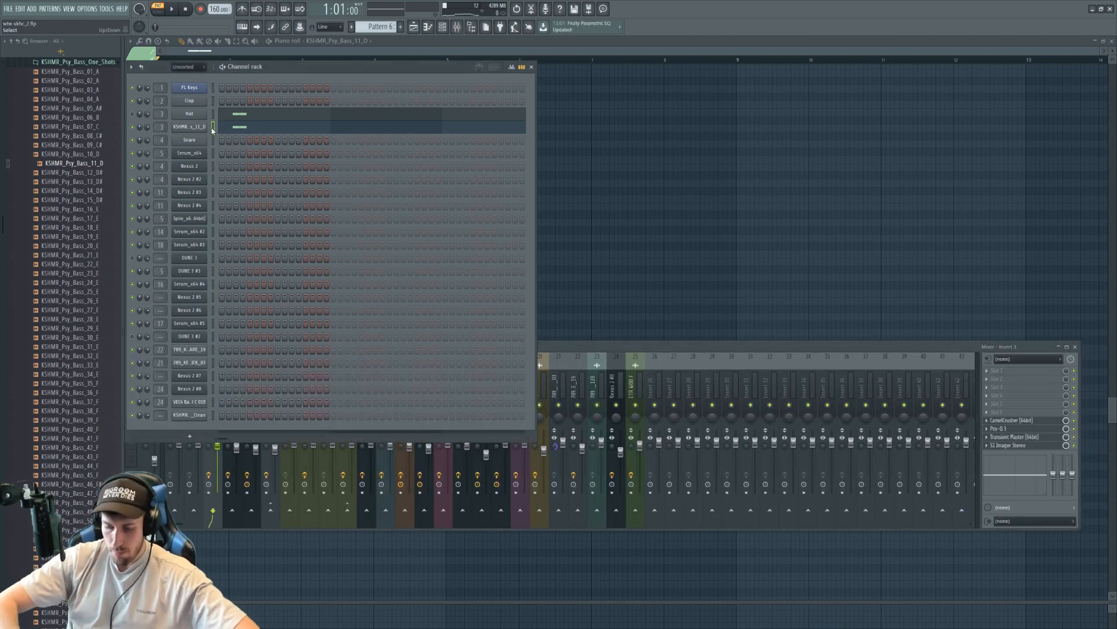
key(ctrl+l)
click(1005, 437)
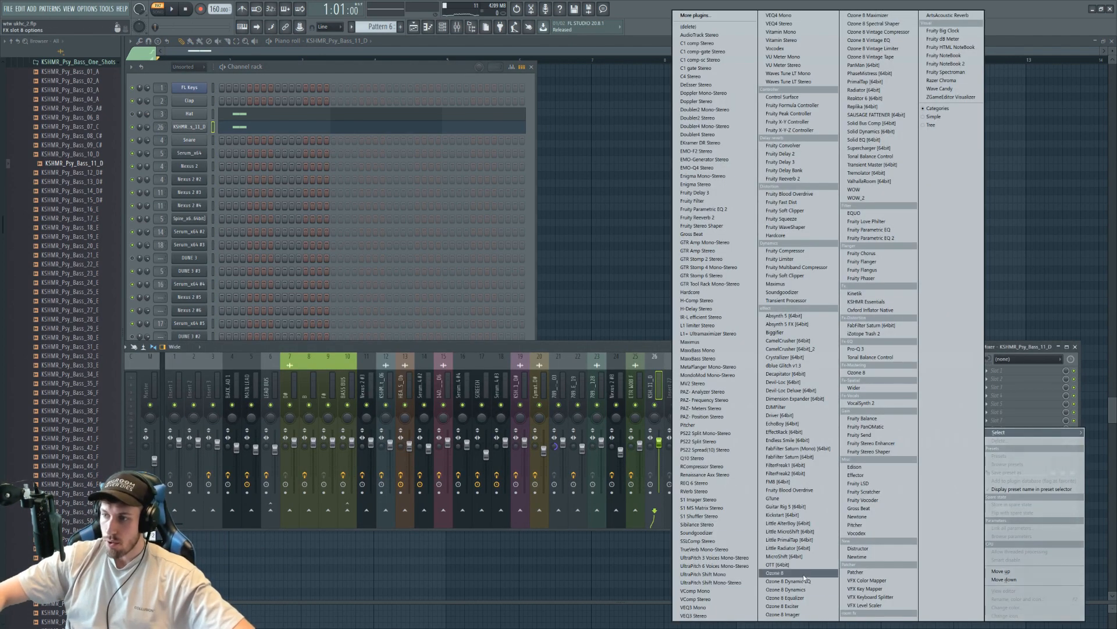
click(796, 517)
key(space)
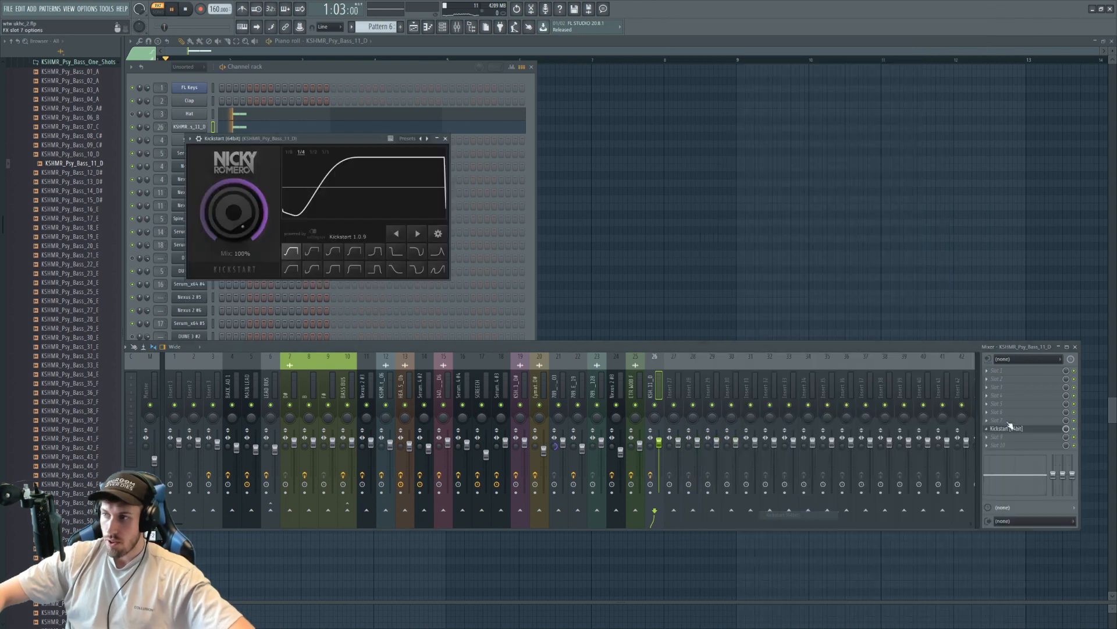
Add Pro-Q 3 to the psy bass insert with a high-shelf boost of about 4 dB
click(1015, 408)
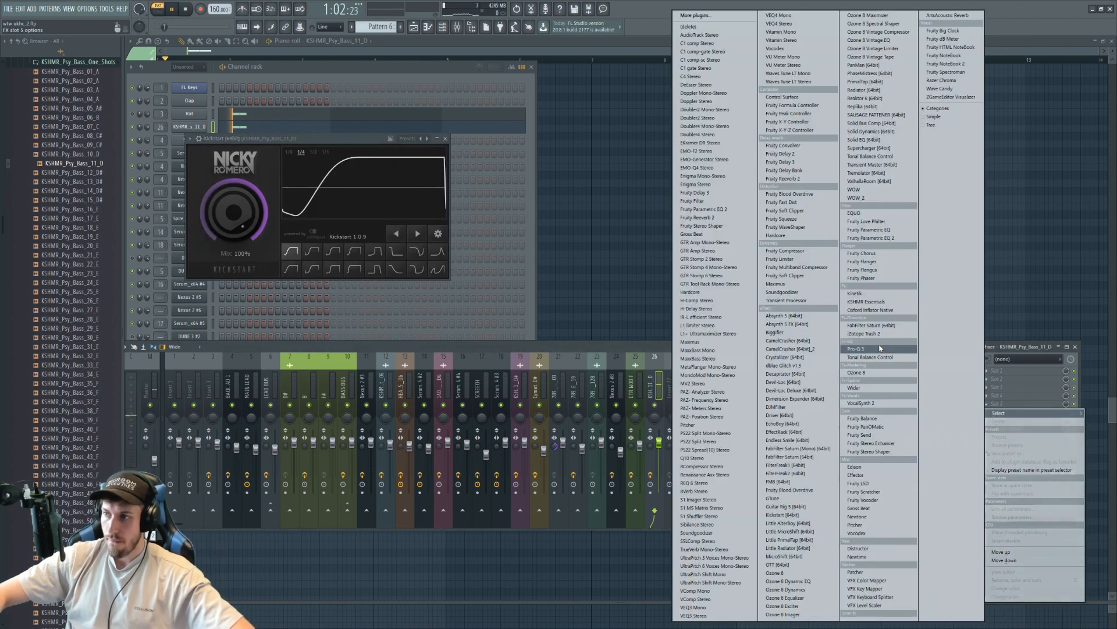
click(880, 348)
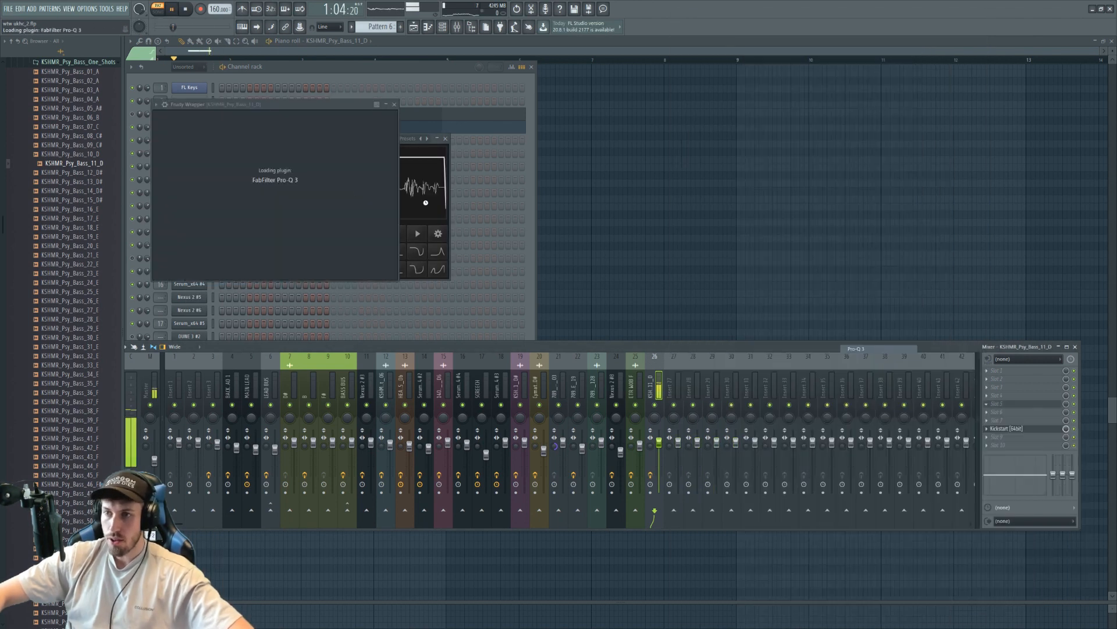
drag(496, 197, 490, 175)
key(space)
click(279, 72)
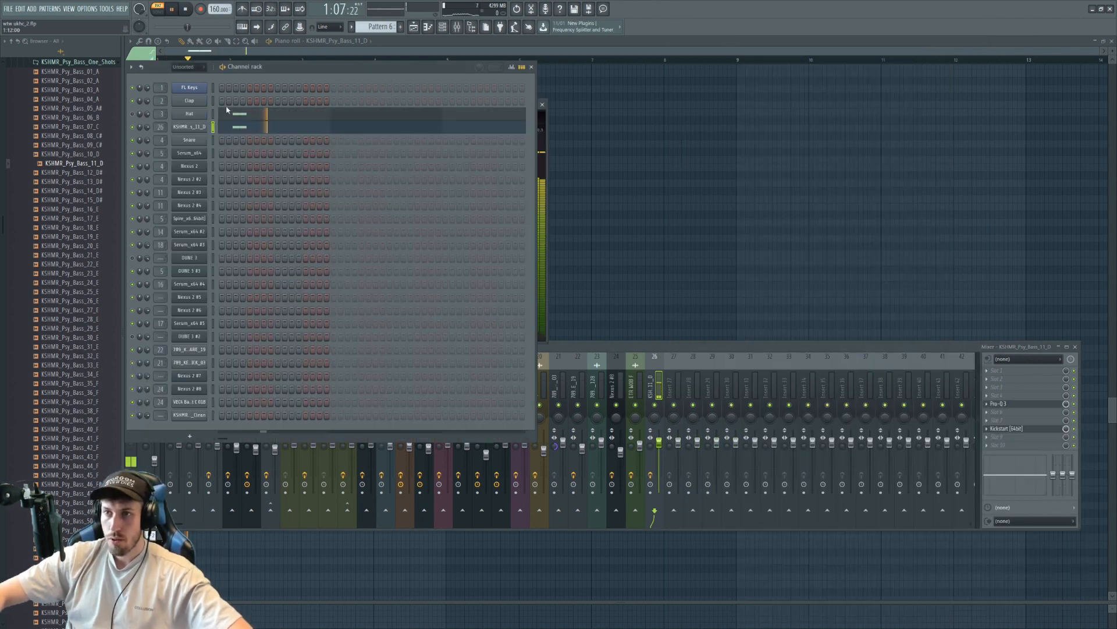
Add Transient Master to the psy bass insert with its attack at 37% and play the drop in the arrangement
click(1007, 453)
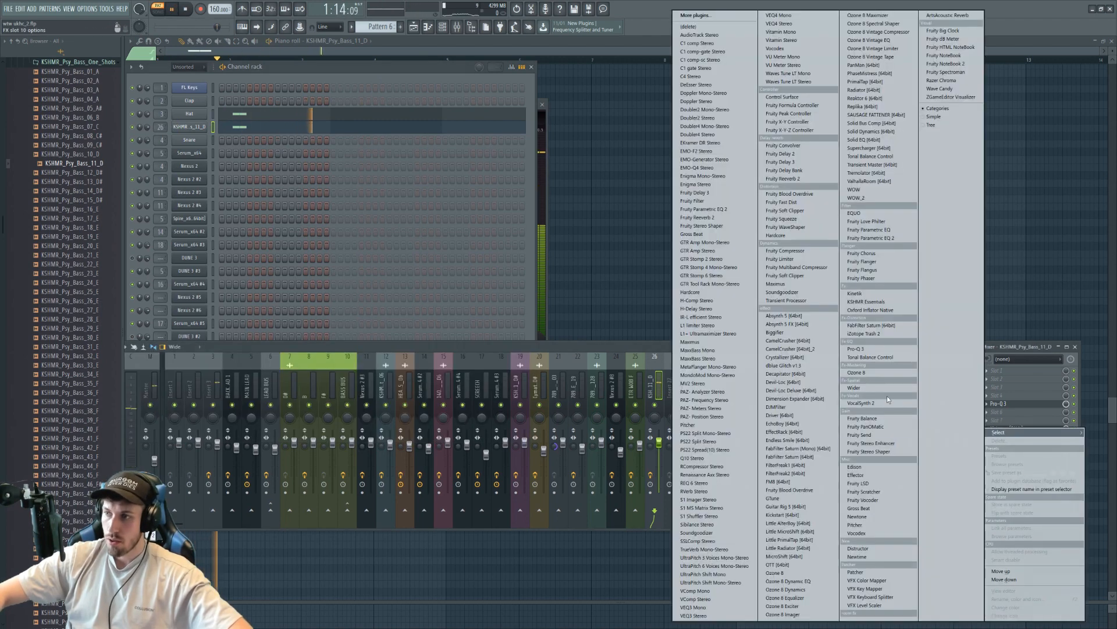
click(872, 165)
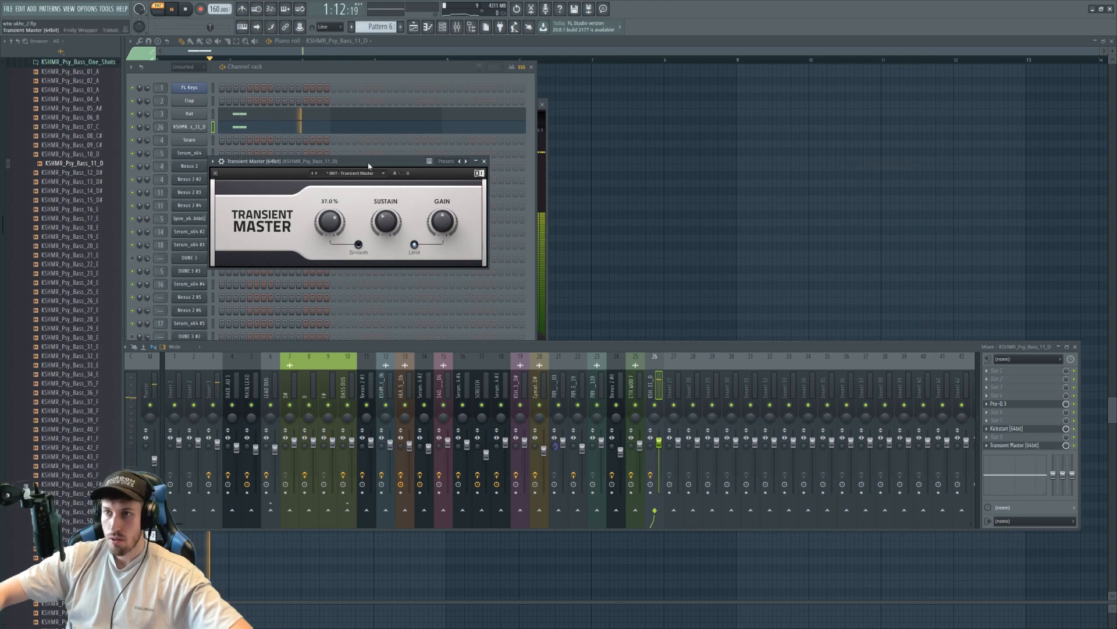
click(414, 26)
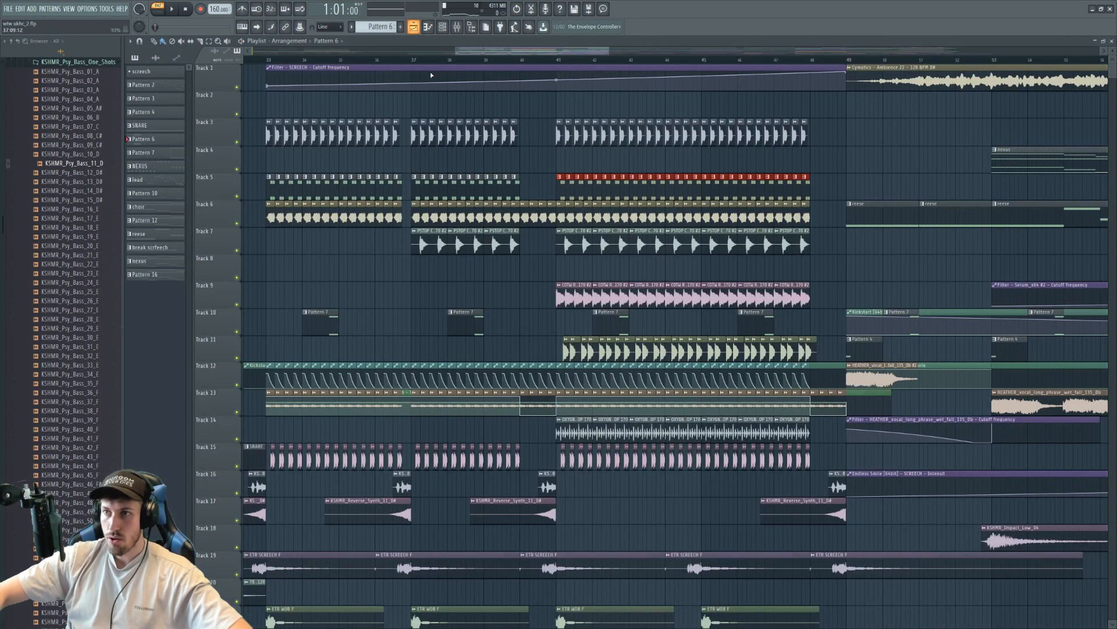
key(space)
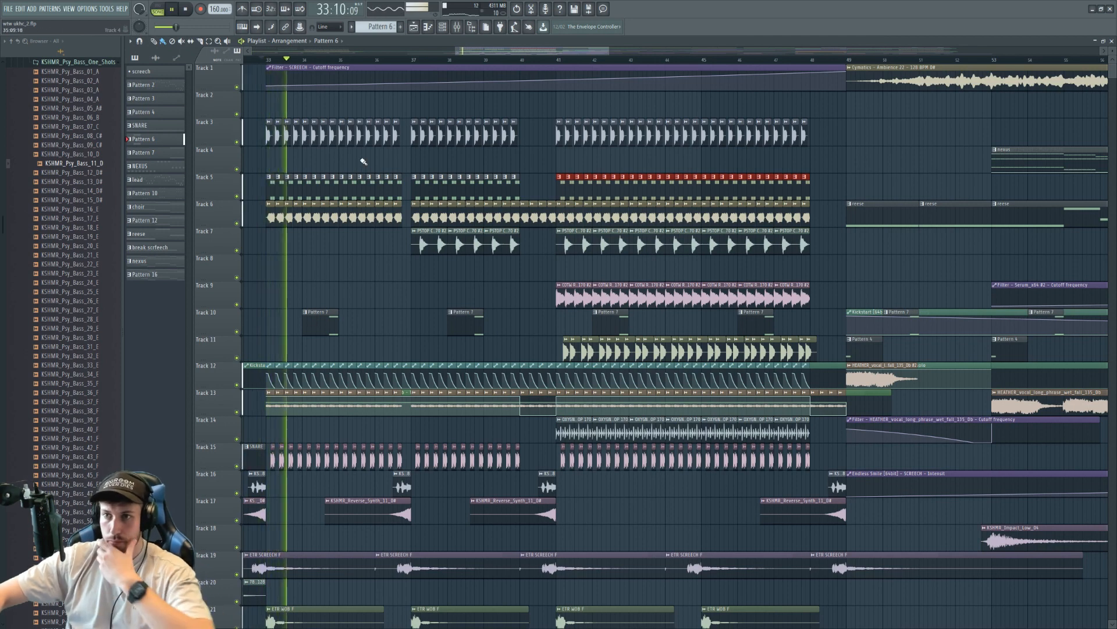
Add a steep low cut and a bell boost of about 7 dB near 345 Hz in the psy bass insert's Pro-Q 3
click(442, 27)
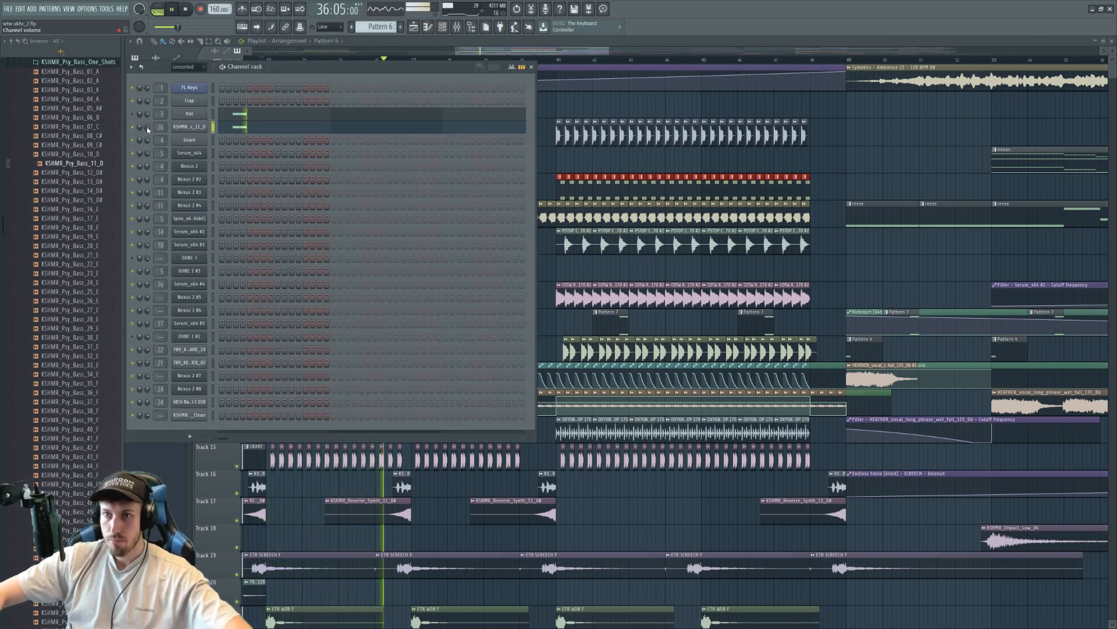
click(457, 28)
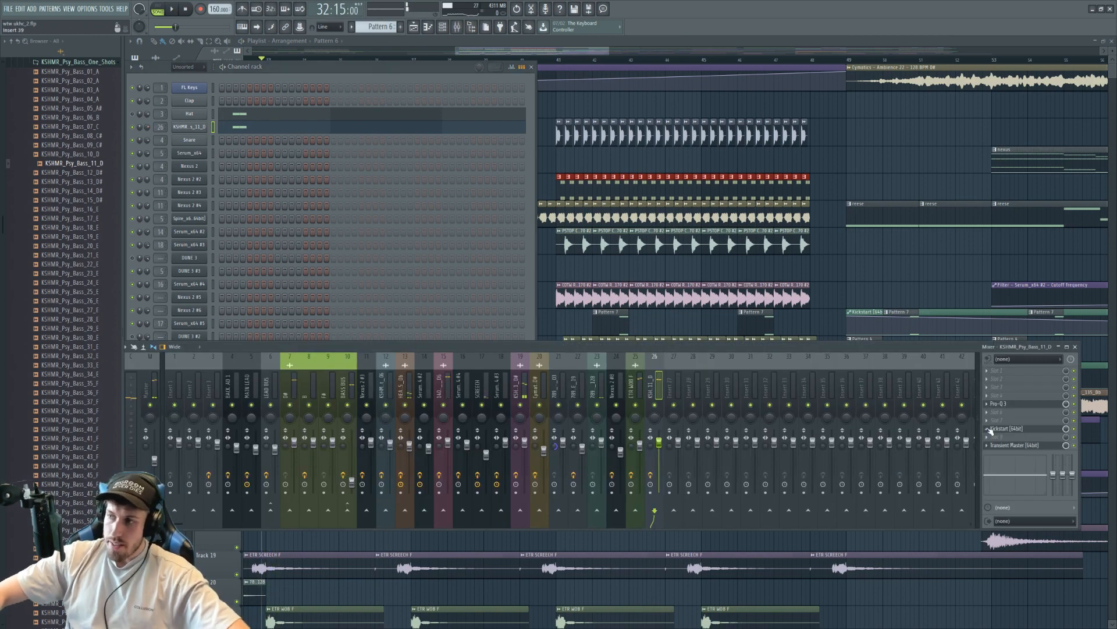
click(1018, 404)
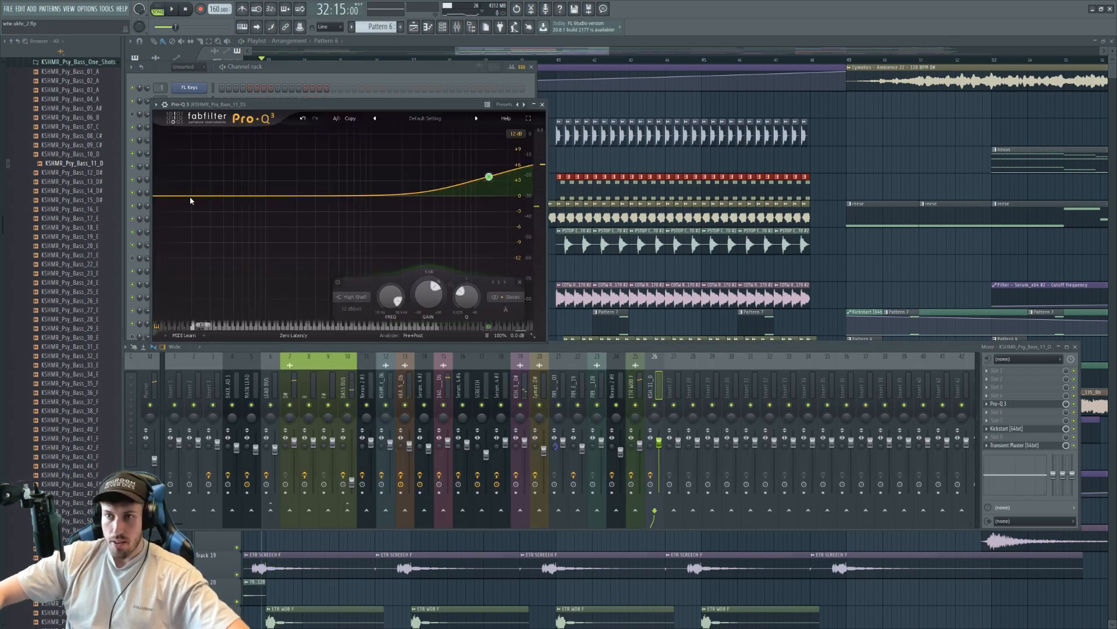
drag(193, 197, 225, 243)
key(space)
click(187, 297)
click(193, 232)
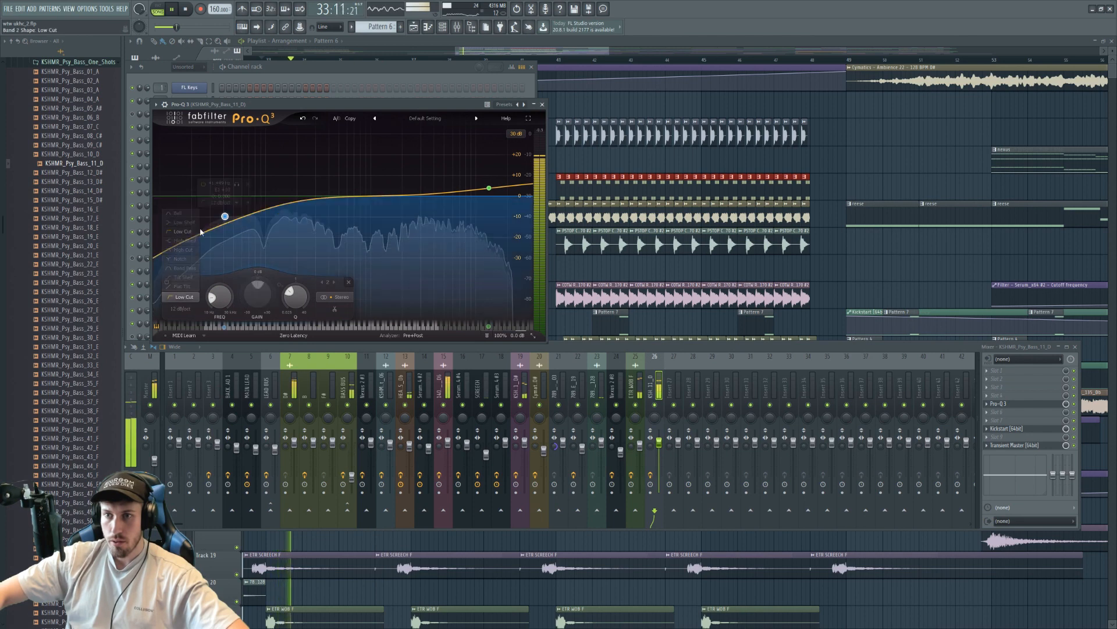
scroll(225, 216, up, 7)
drag(225, 216, 322, 182)
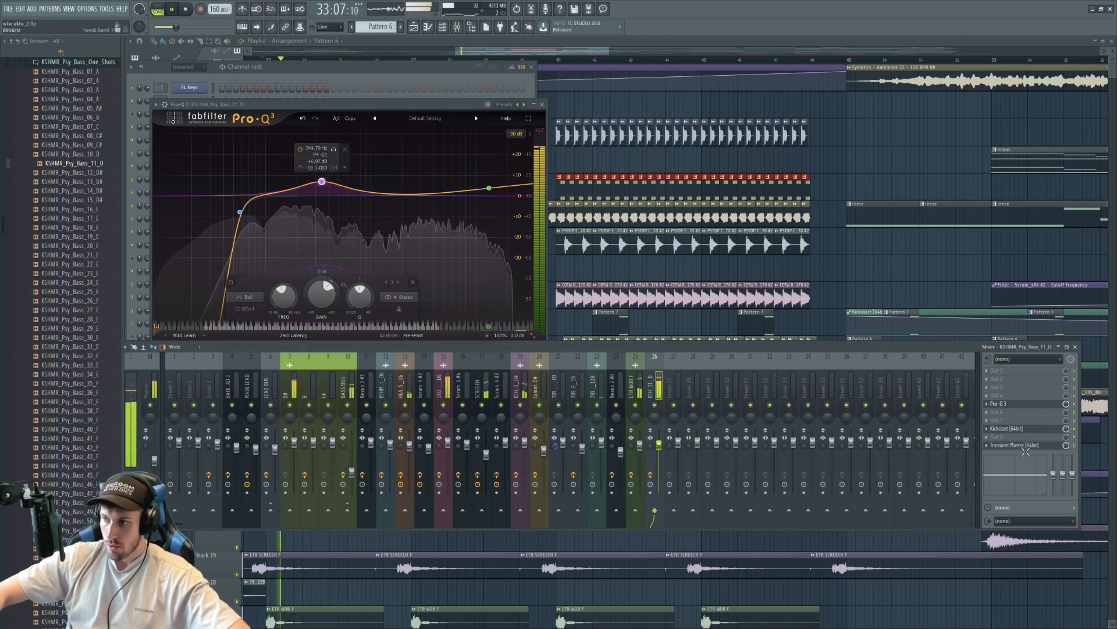
Add S1 Imager Stereo to the psy bass insert and narrow its stereo width during playback
click(1004, 436)
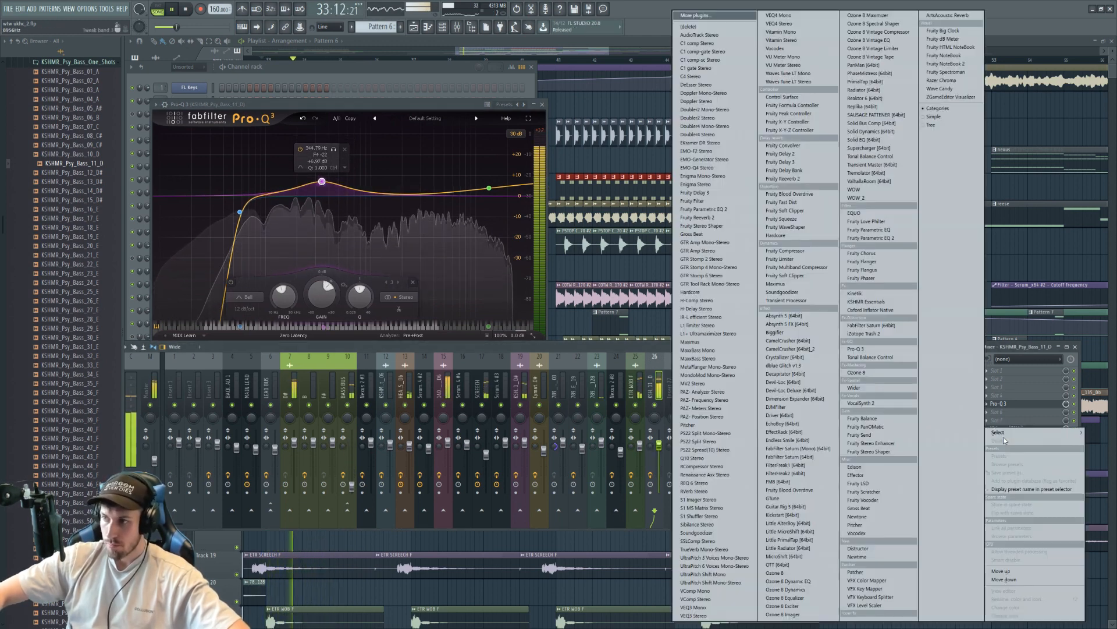
click(699, 500)
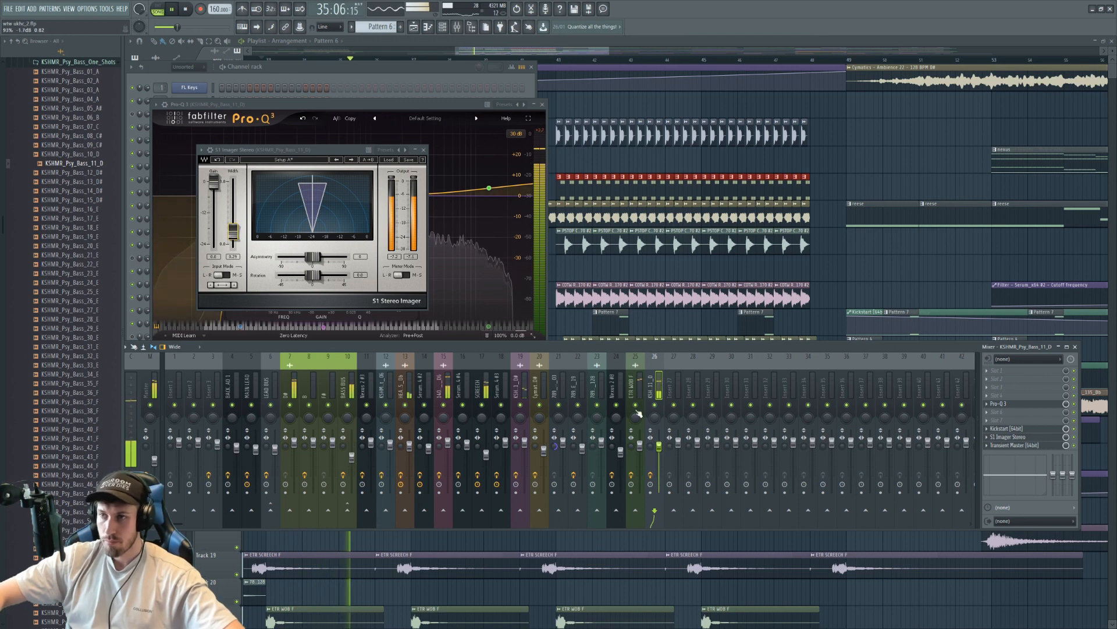
Open the KSHMR psy bass one-shot's sampler channel and set its volume to about -5.5 dB during playback
key(space)
key(F6)
click(189, 127)
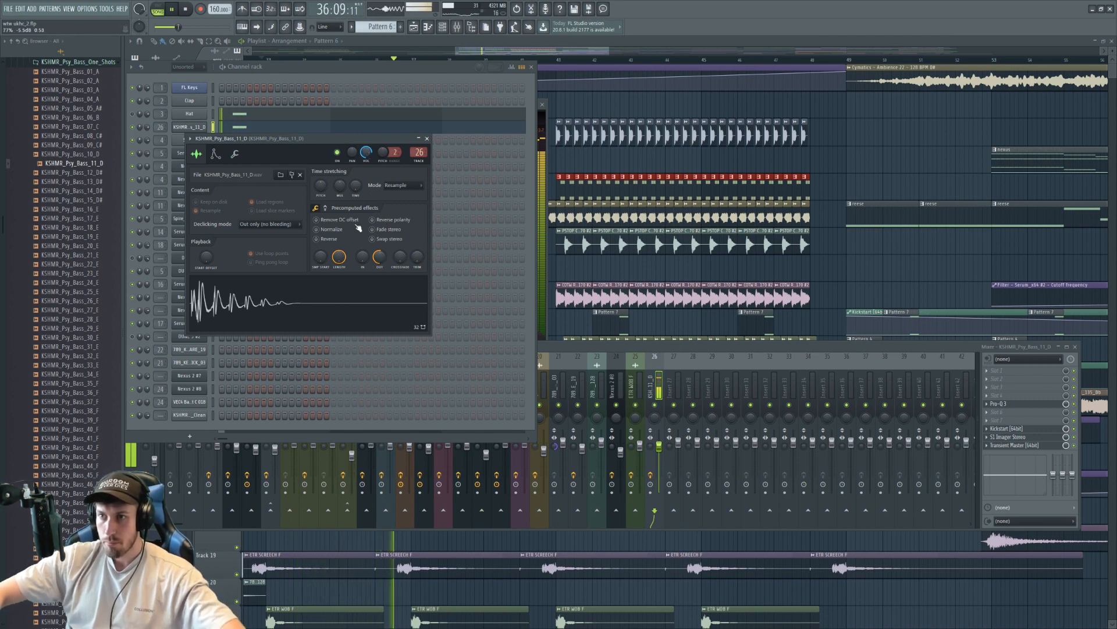
click(189, 127)
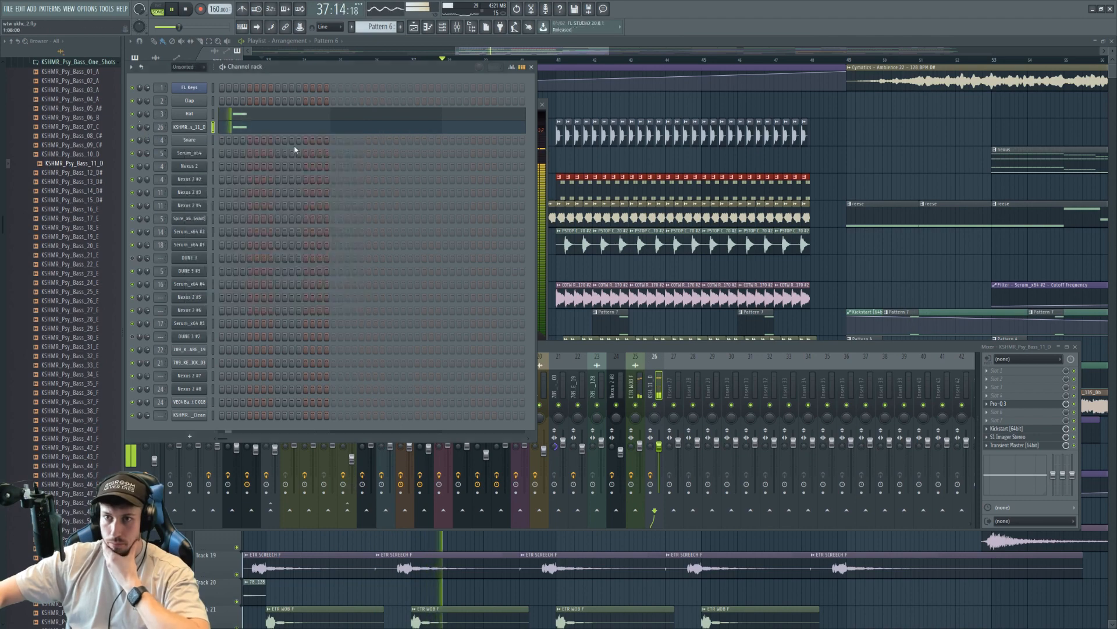
click(204, 129)
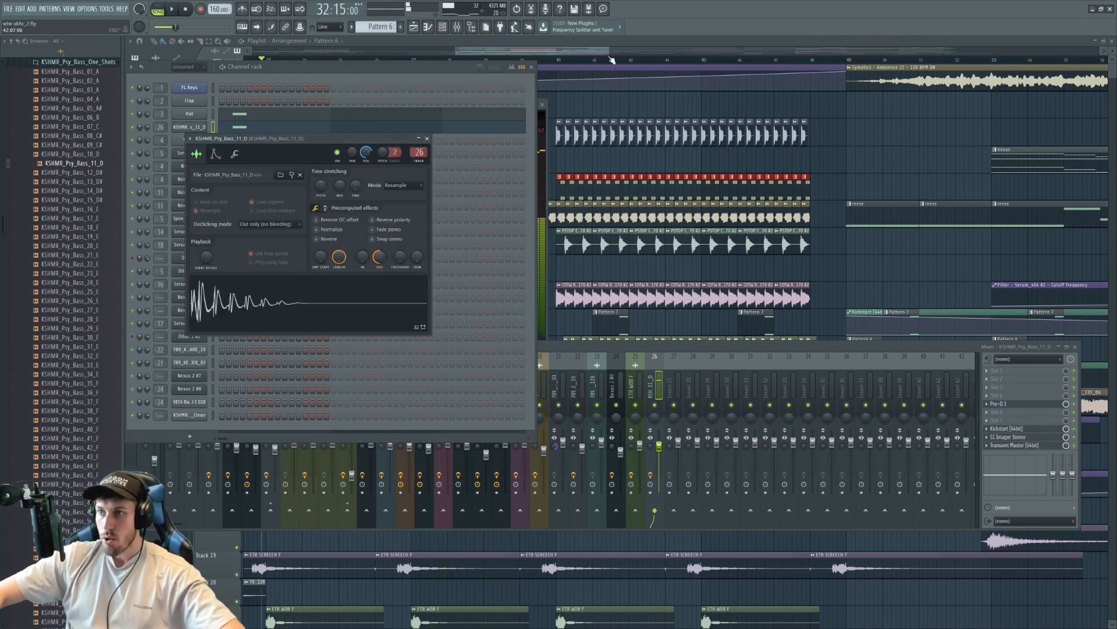
Play back the drop and check the hat and psy bass channels in Pattern 6
drag(608, 51, 668, 53)
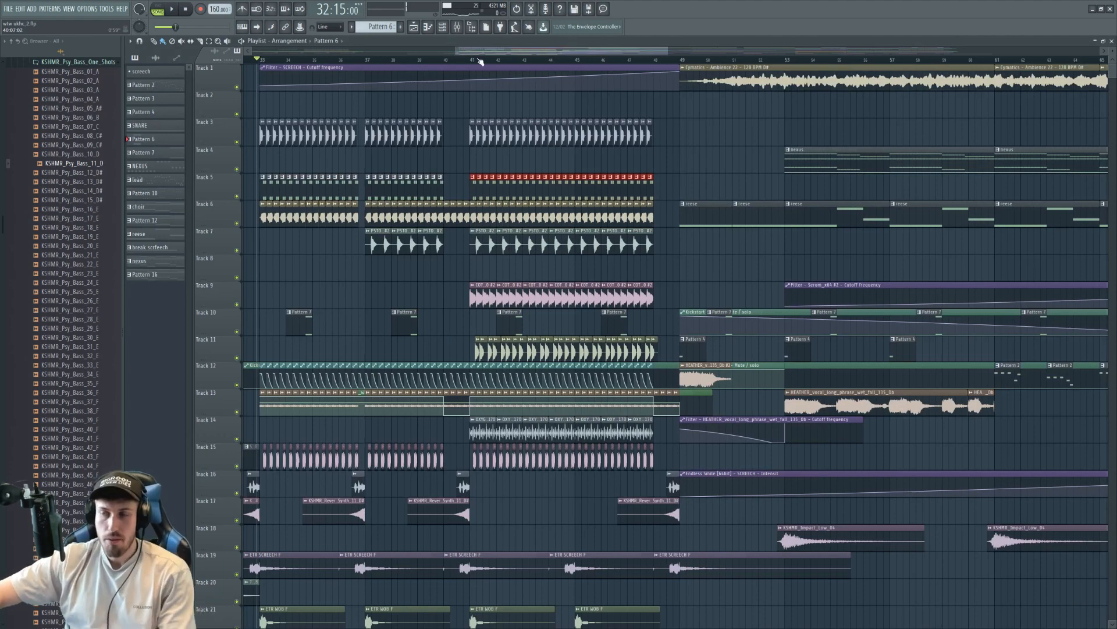
drag(669, 52, 710, 52)
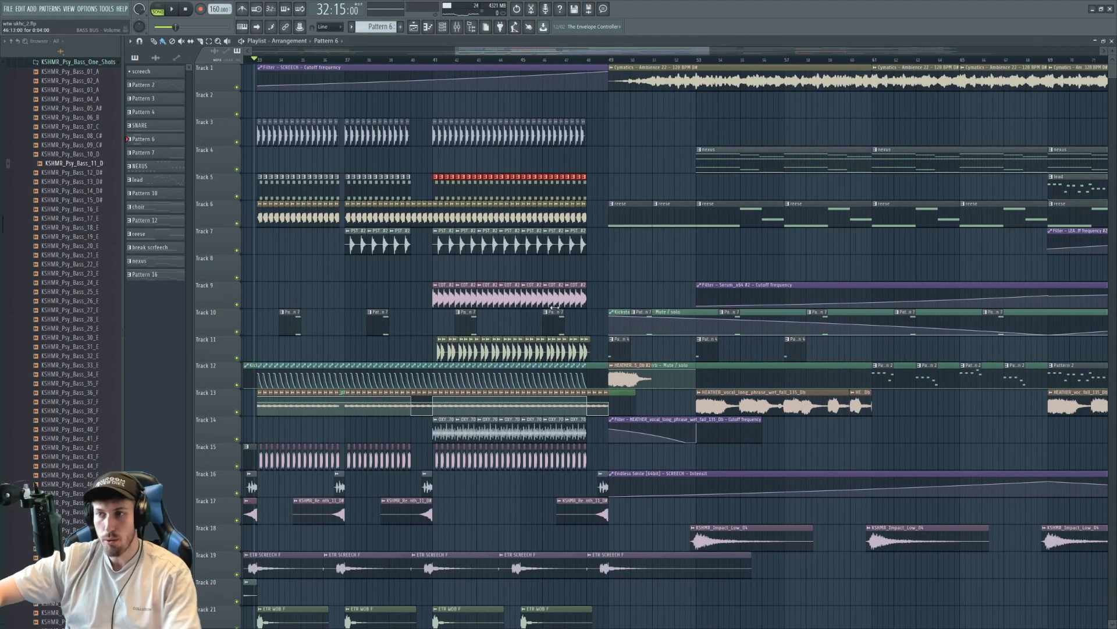
double_click(507, 214)
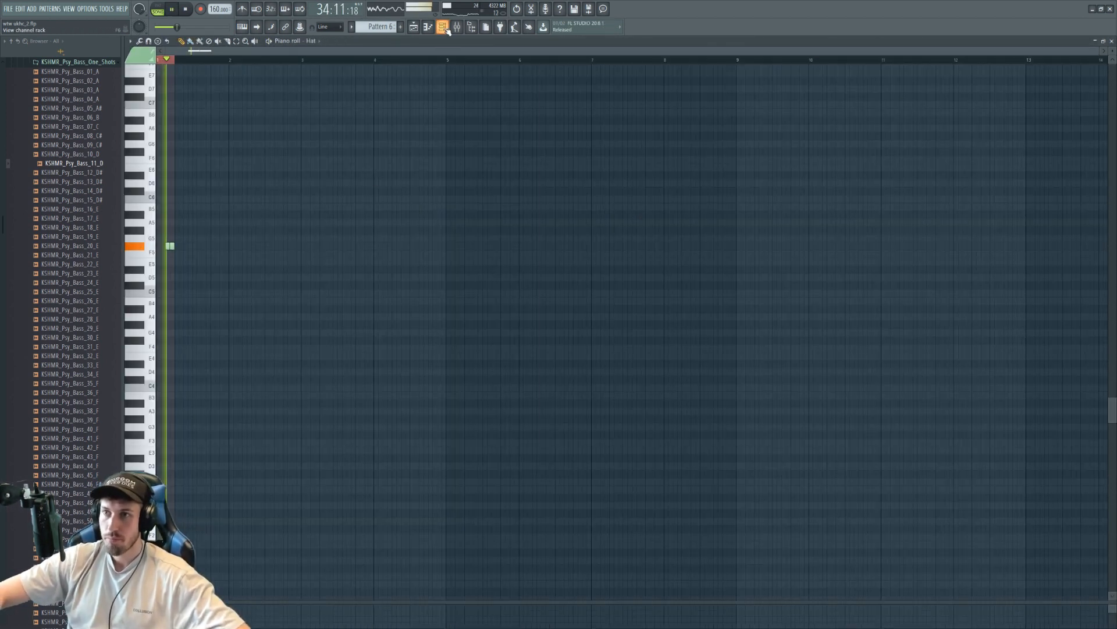
key(F6)
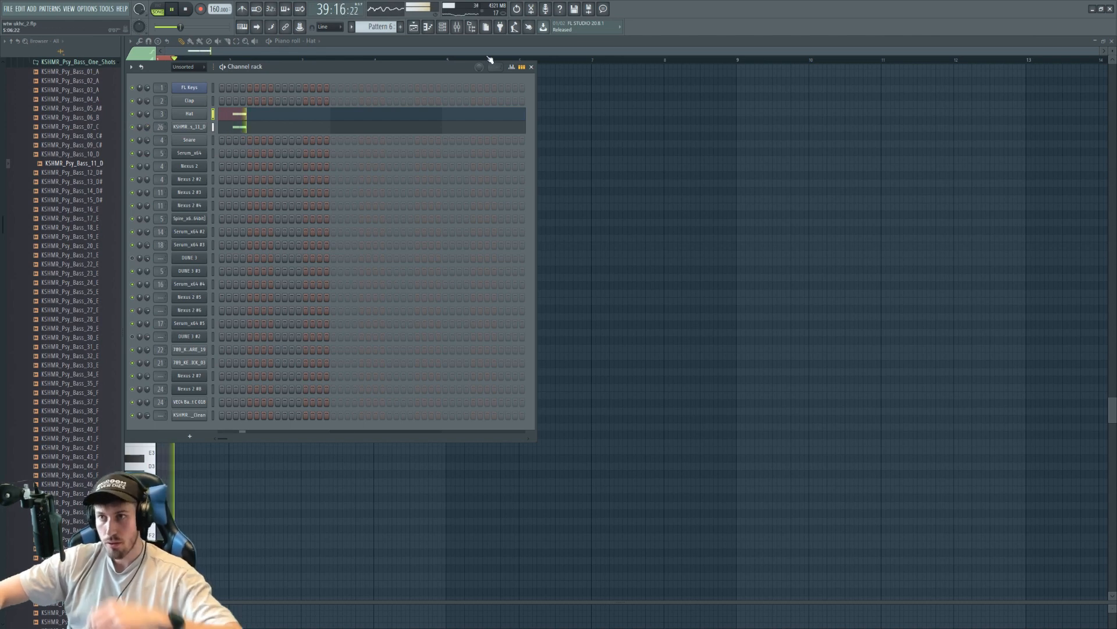
click(414, 29)
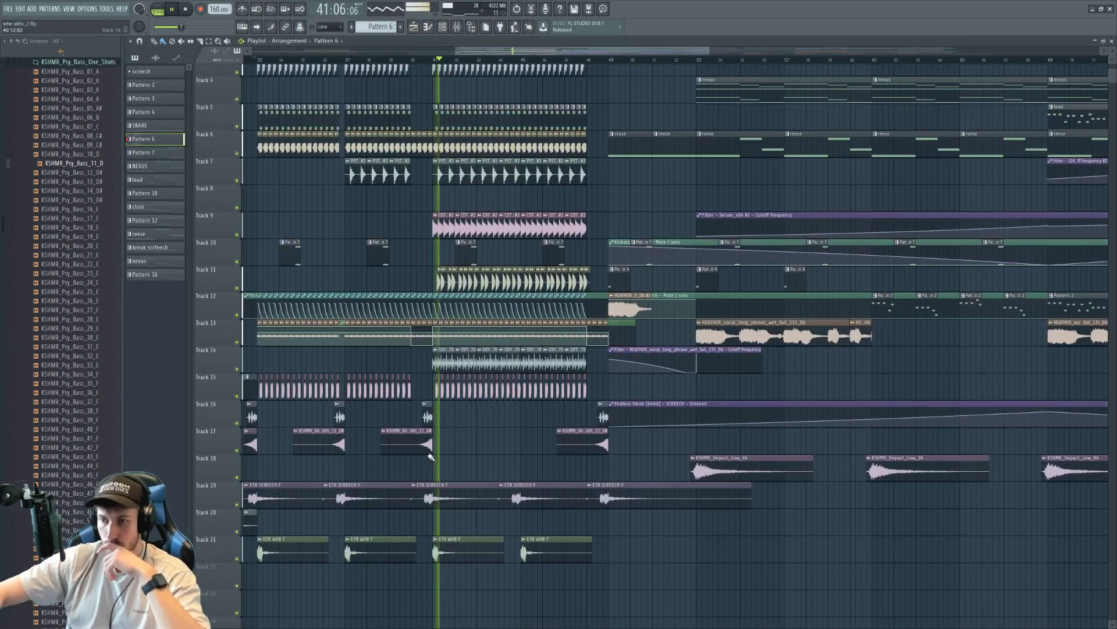
scroll(417, 327, up, 1)
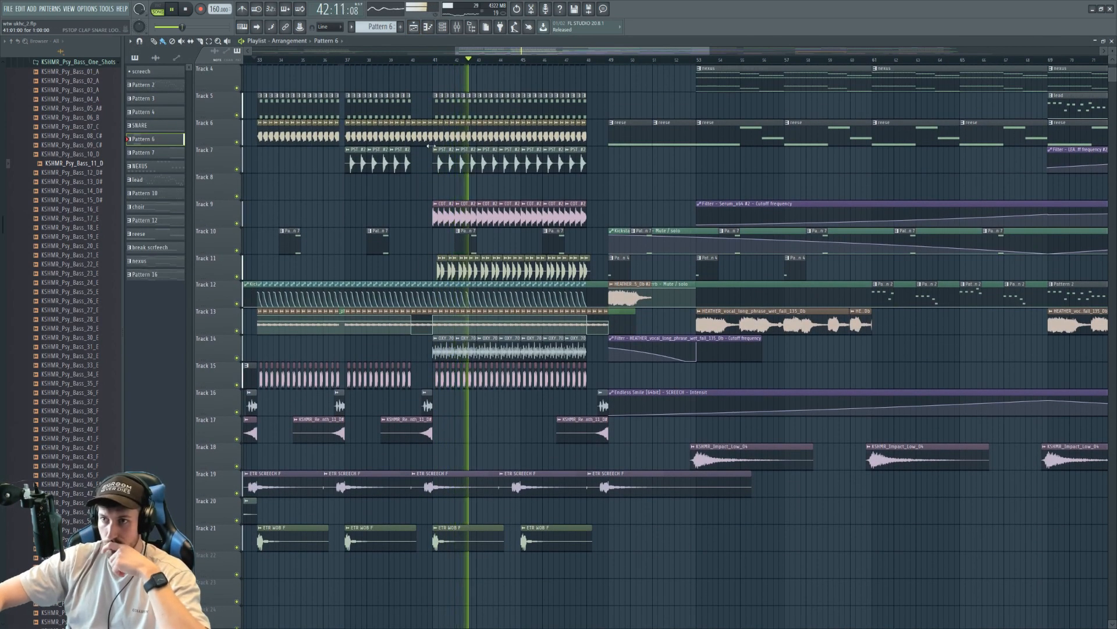
click(394, 59)
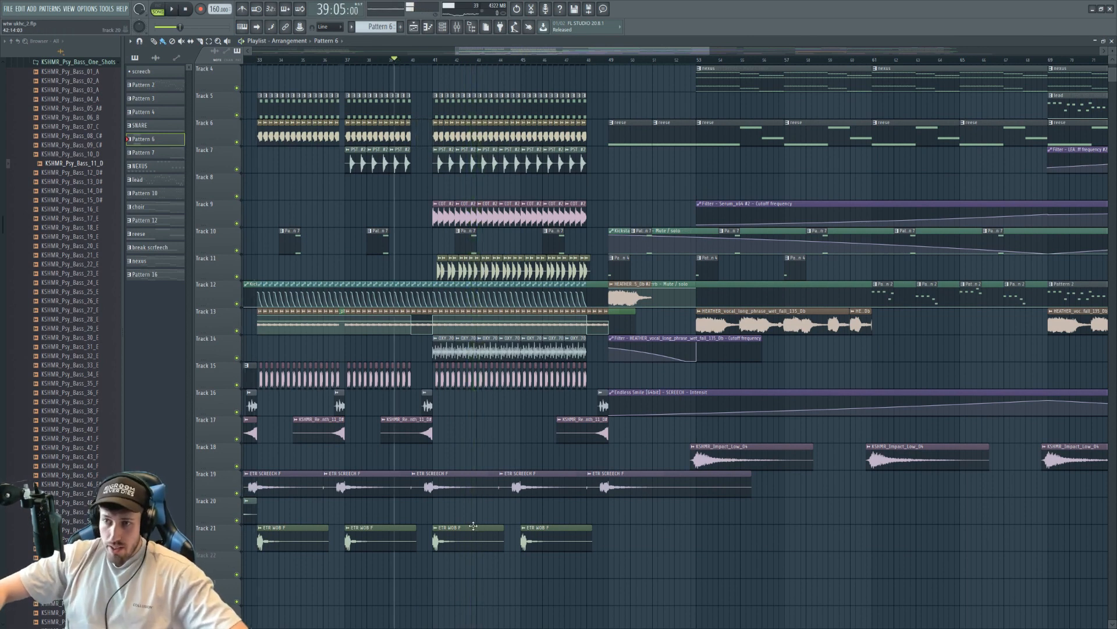
Browse the drums, synths and FX of the Olly James Signature Sounds vol.33 Disco pack for a fill sample
scroll(473, 526, down, 4)
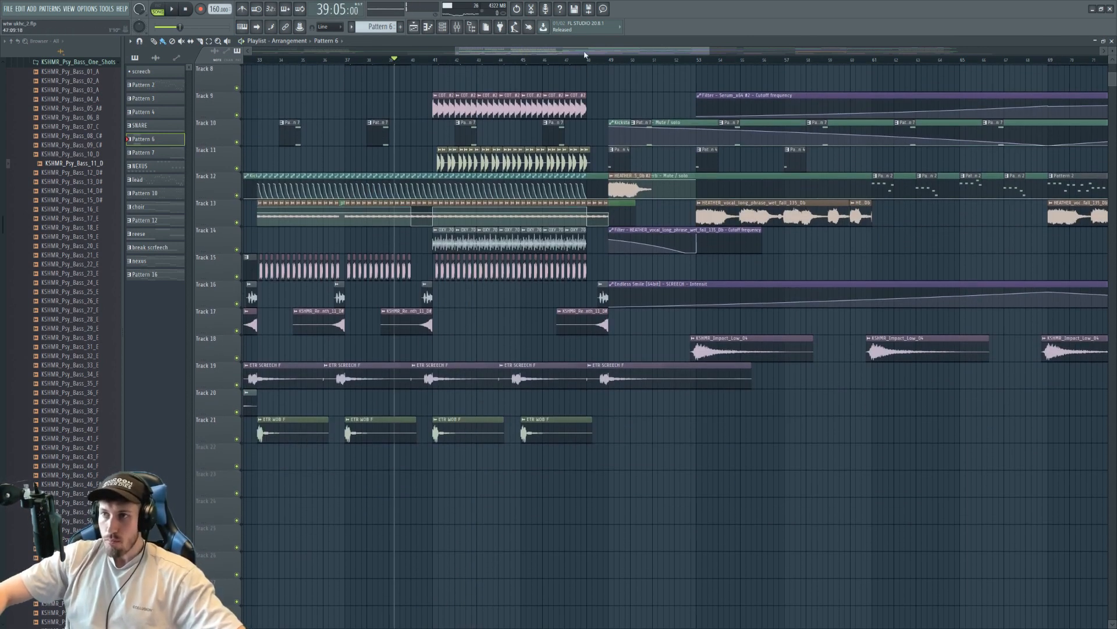
drag(707, 51, 679, 51)
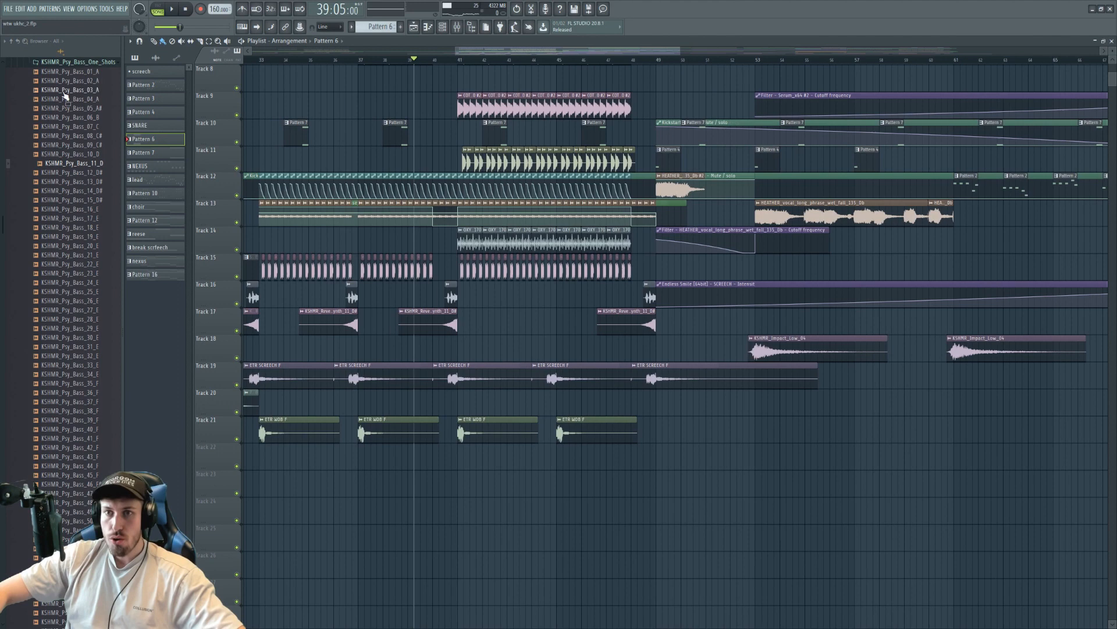
click(86, 62)
drag(4, 236, 3, 300)
scroll(118, 229, up, 2)
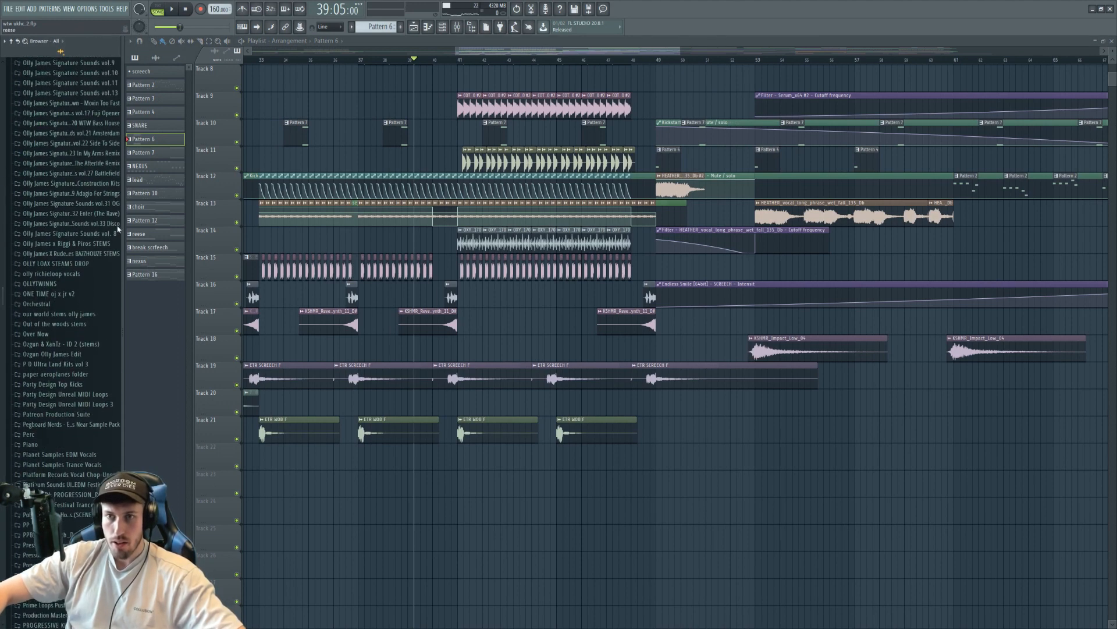
click(91, 224)
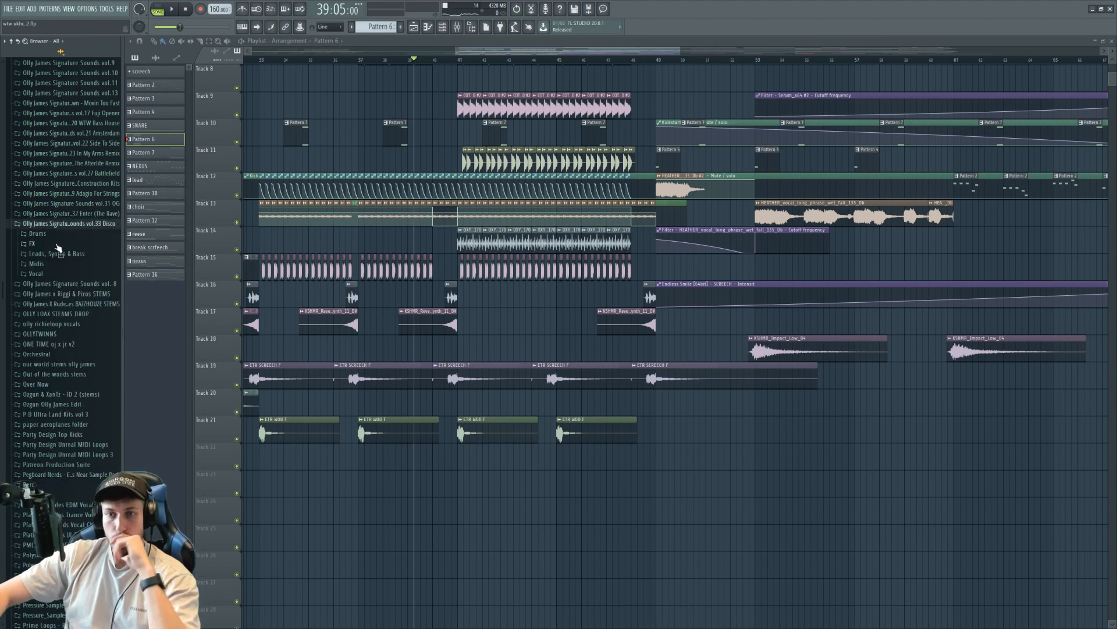
click(40, 234)
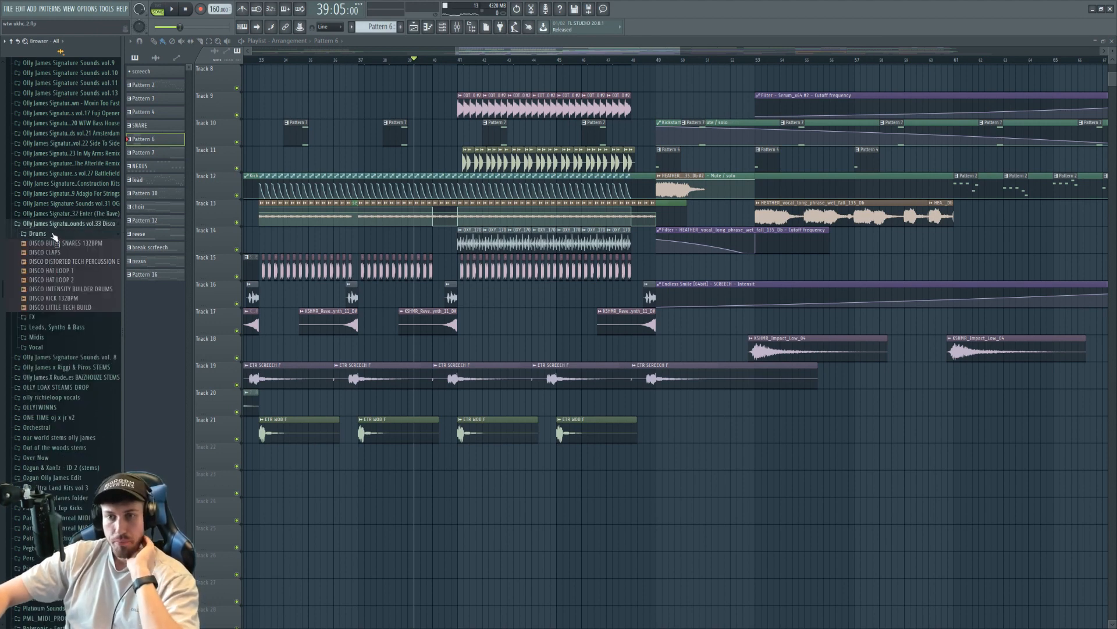
click(53, 235)
click(50, 254)
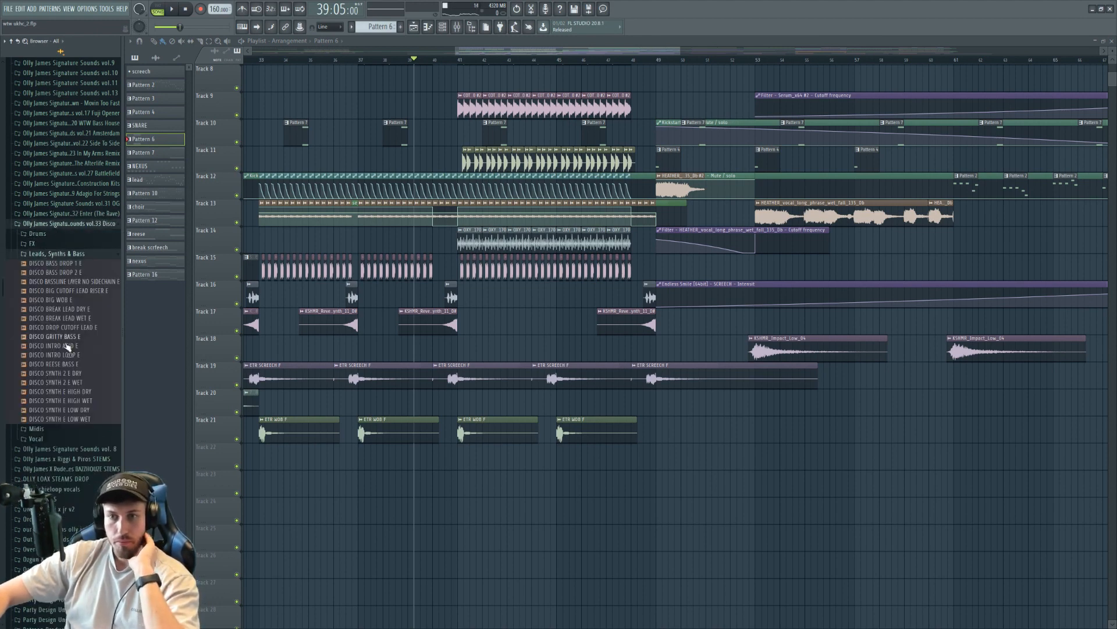
click(58, 234)
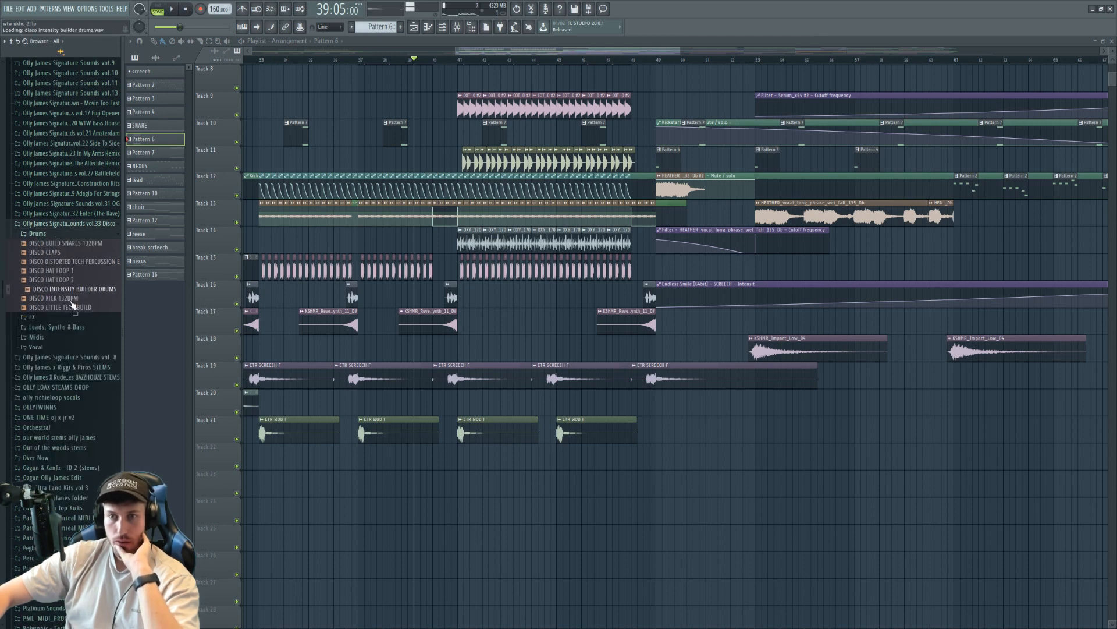
click(68, 320)
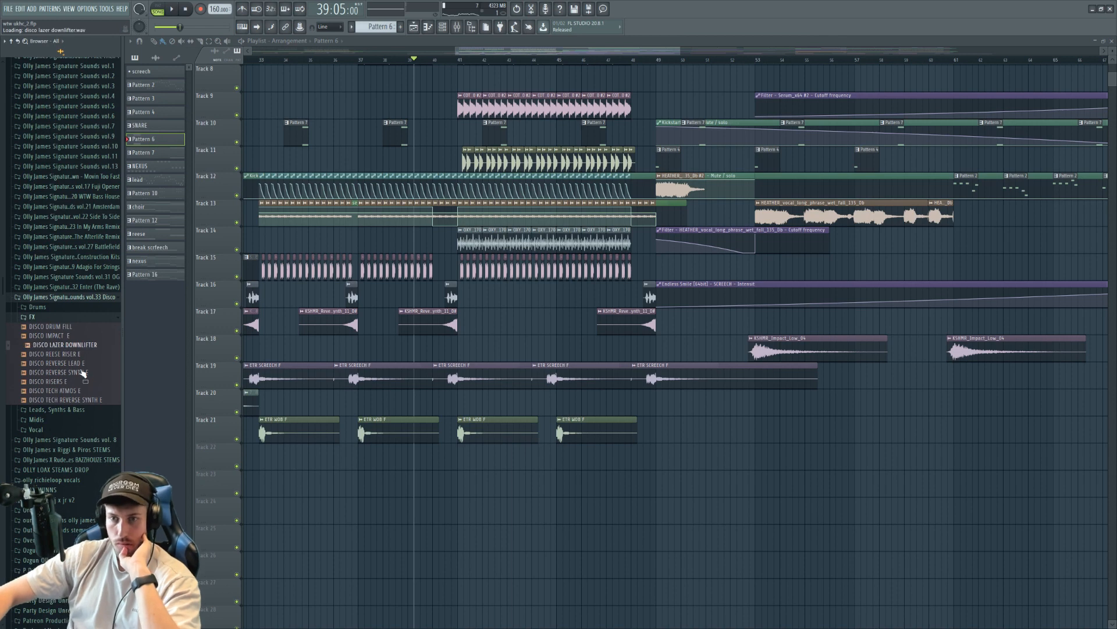
Place the DISCO DRUM FILL sample on Track 22 near bar 40 and fit it from a tempo of 130 BPM
drag(77, 332, 439, 462)
key(space)
right_click(437, 453)
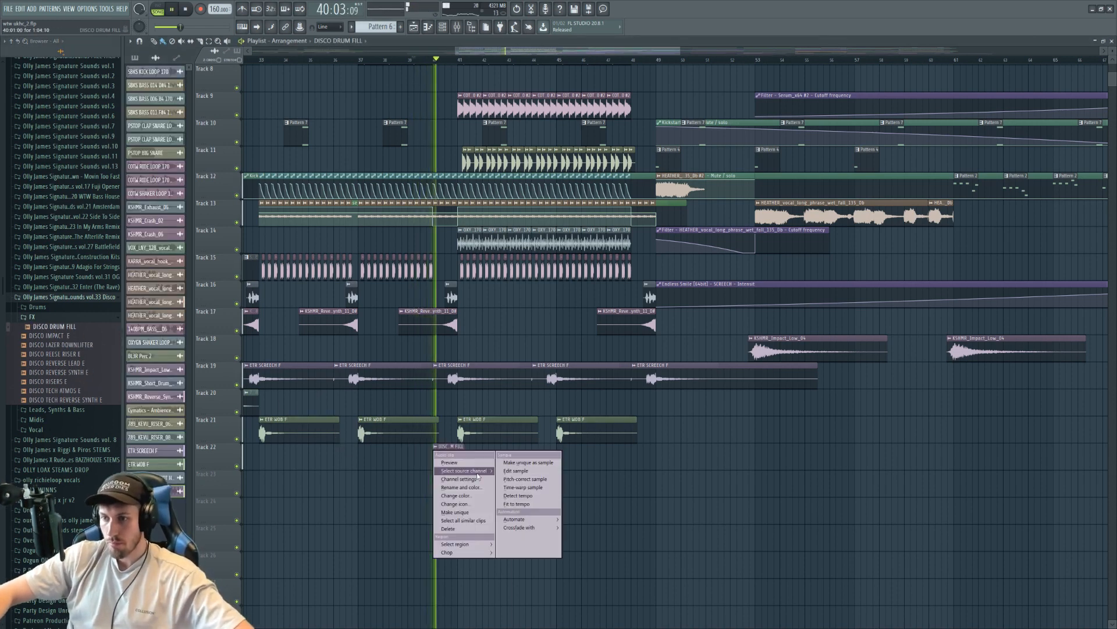
click(522, 496)
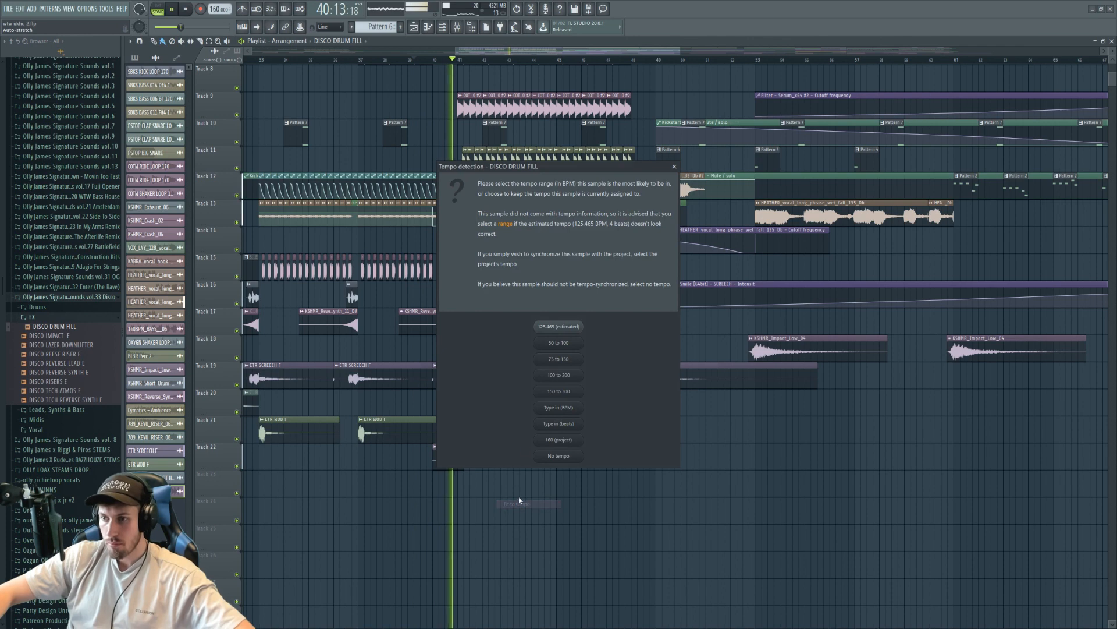
click(568, 409)
text(130)
key(Return)
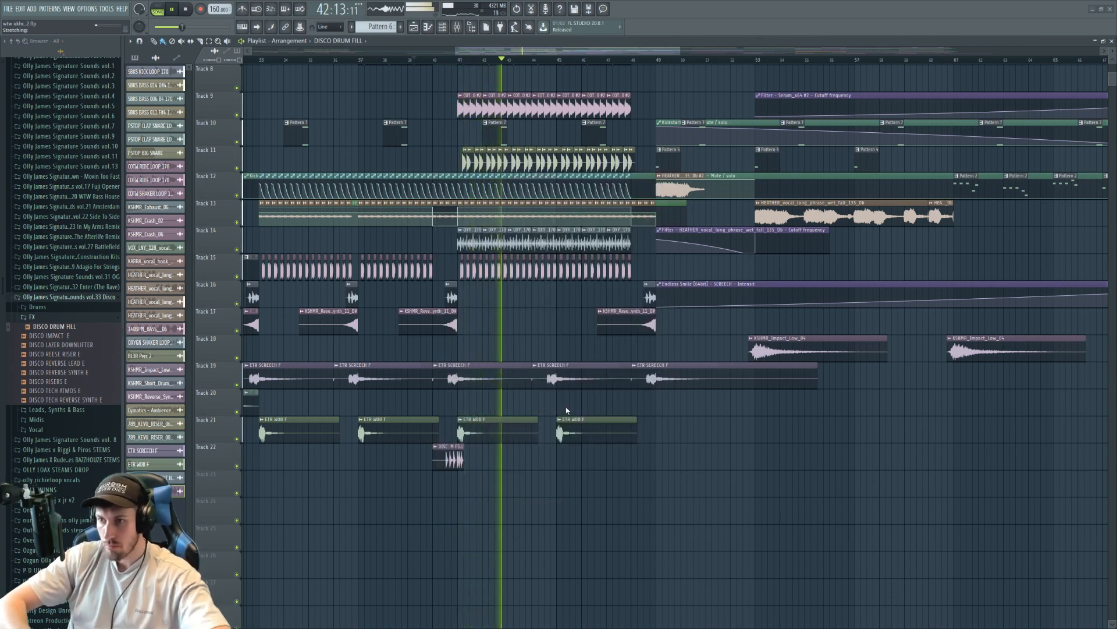
key(space)
key(space)
Lower the drum fill's volume to about -6.8 dB and try other time-stretching modes during playback
double_click(446, 460)
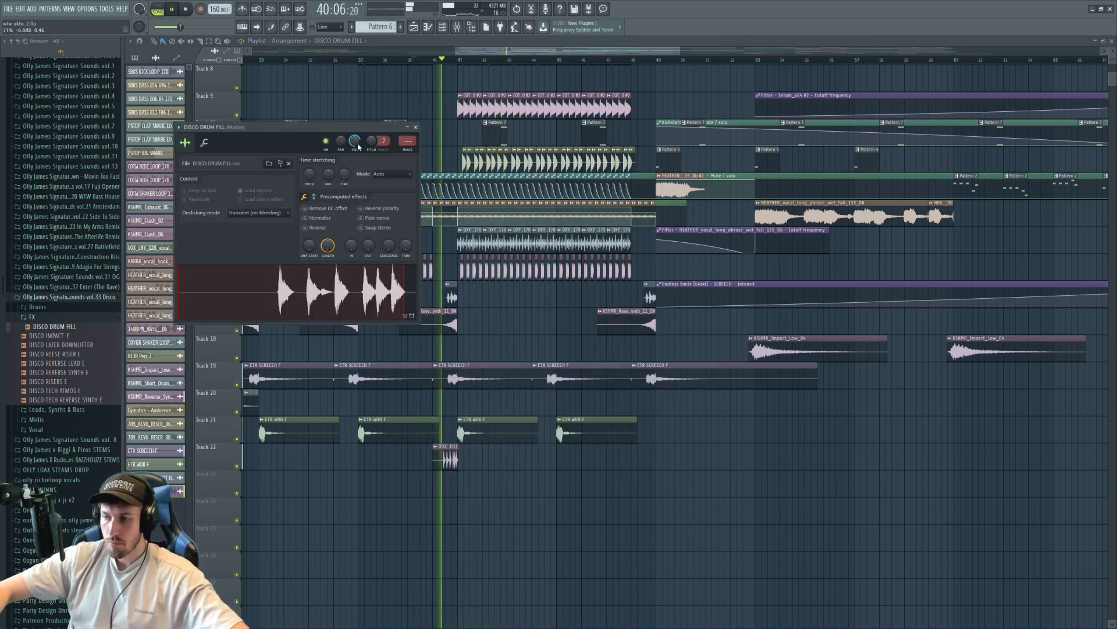
click(391, 174)
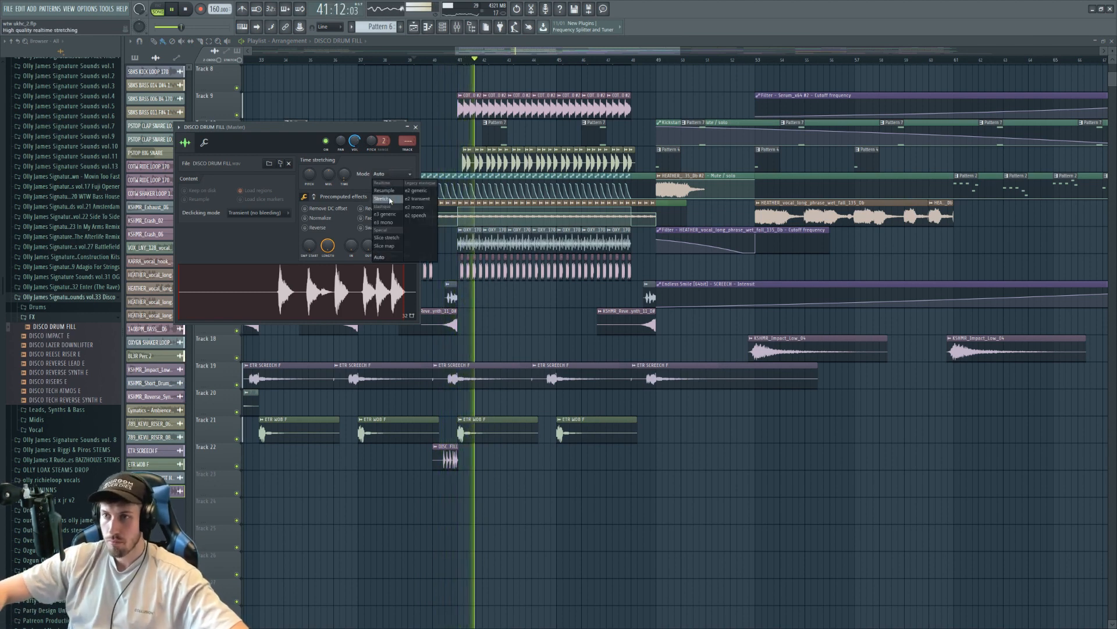
click(389, 182)
click(391, 173)
click(396, 209)
key(space)
key(space)
Shift the drum fill clip slightly earlier on Track 22, listen to it and delete it
click(415, 126)
drag(445, 454, 439, 454)
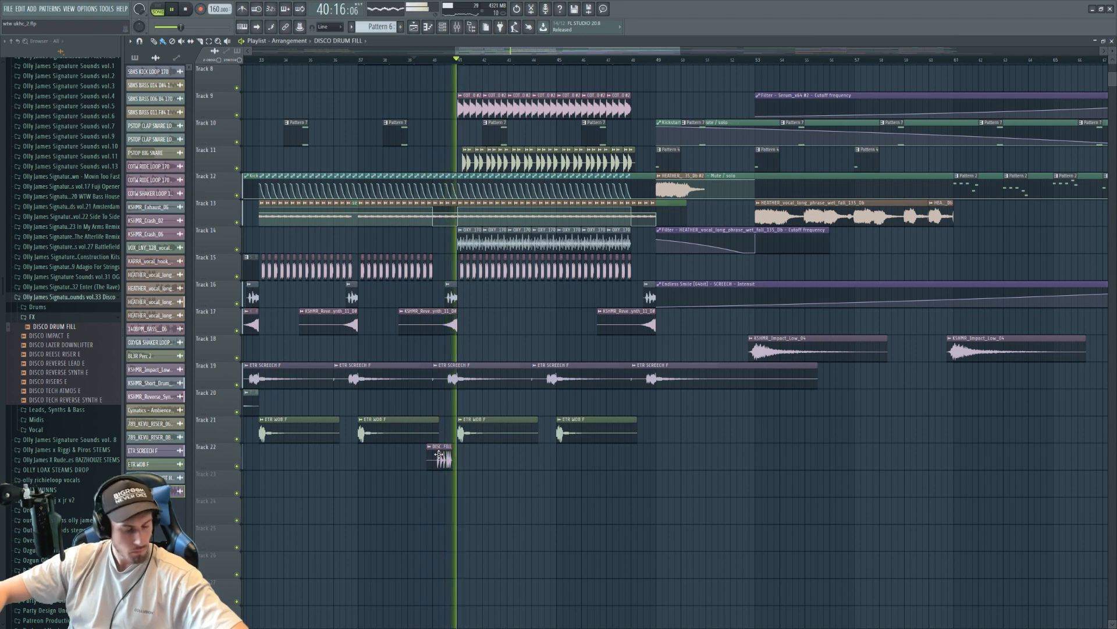
key(space)
right_click(440, 456)
Audition the DISCO TECH REVERSE SYNTH E sample and play the drop from bar 33 with Track 15 muted and unmuted
drag(64, 400, 95, 460)
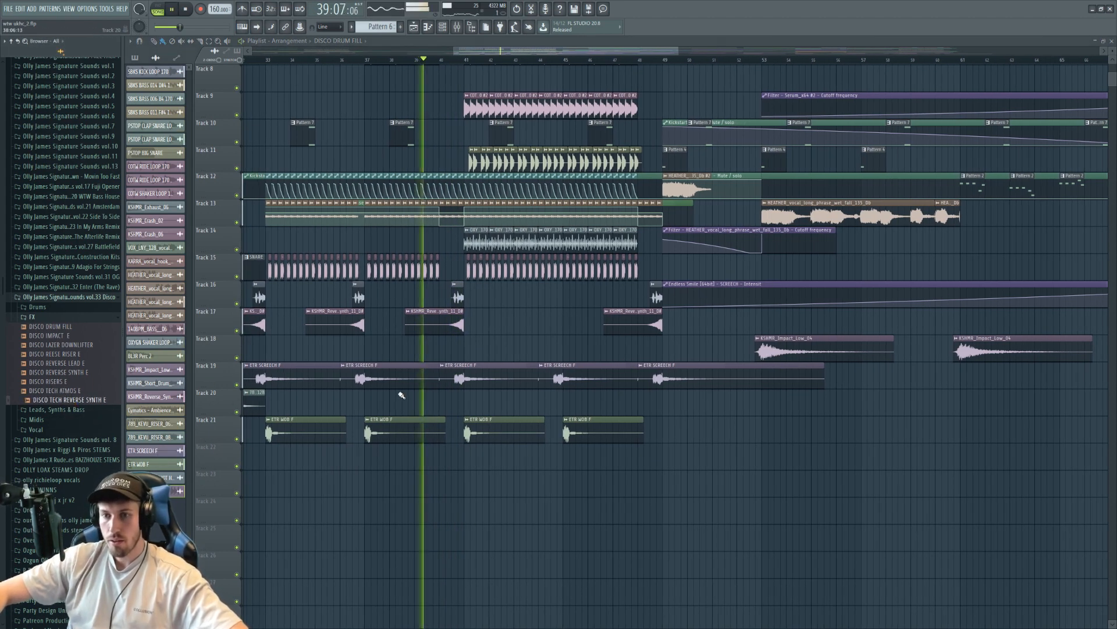
click(267, 60)
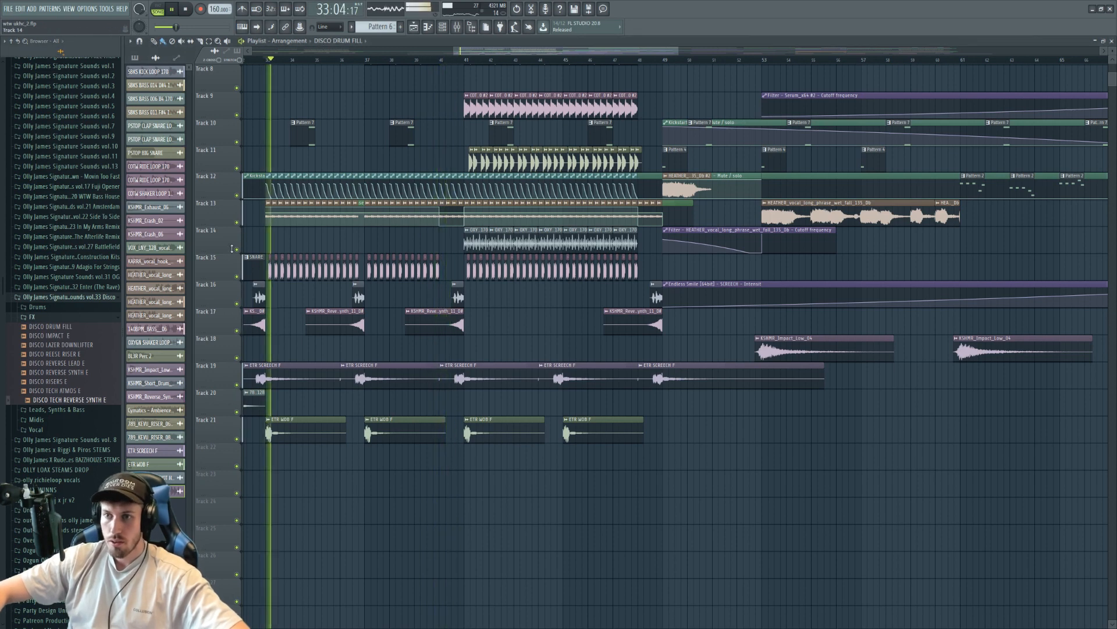
click(237, 276)
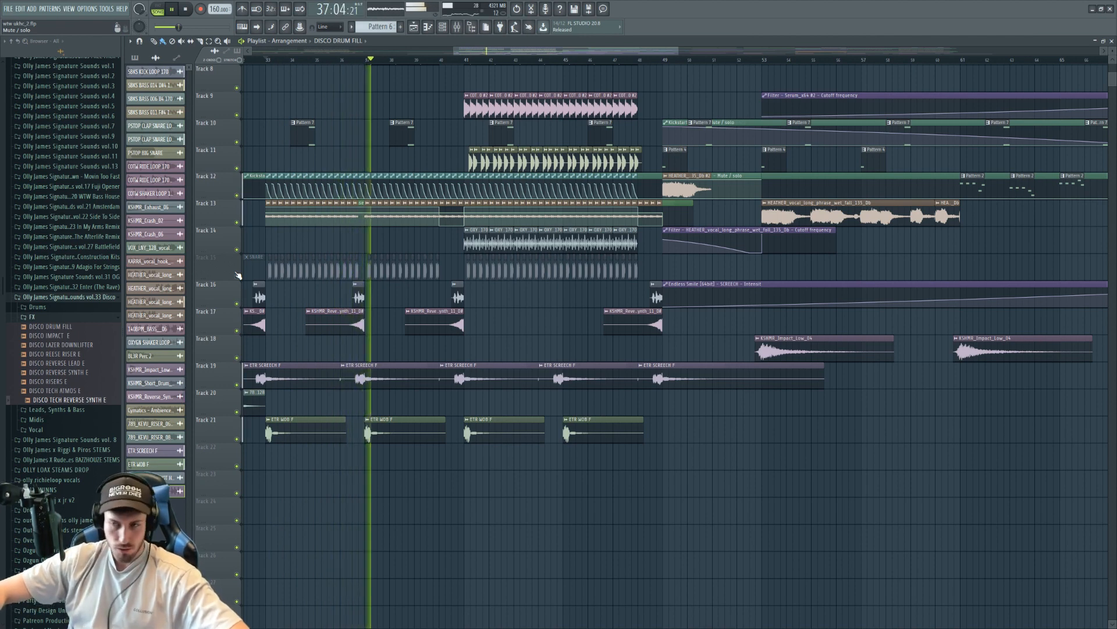
click(237, 277)
Try the Track 15 bass sample at +200 cents pitch and set its time-stretching mode to Auto
double_click(327, 272)
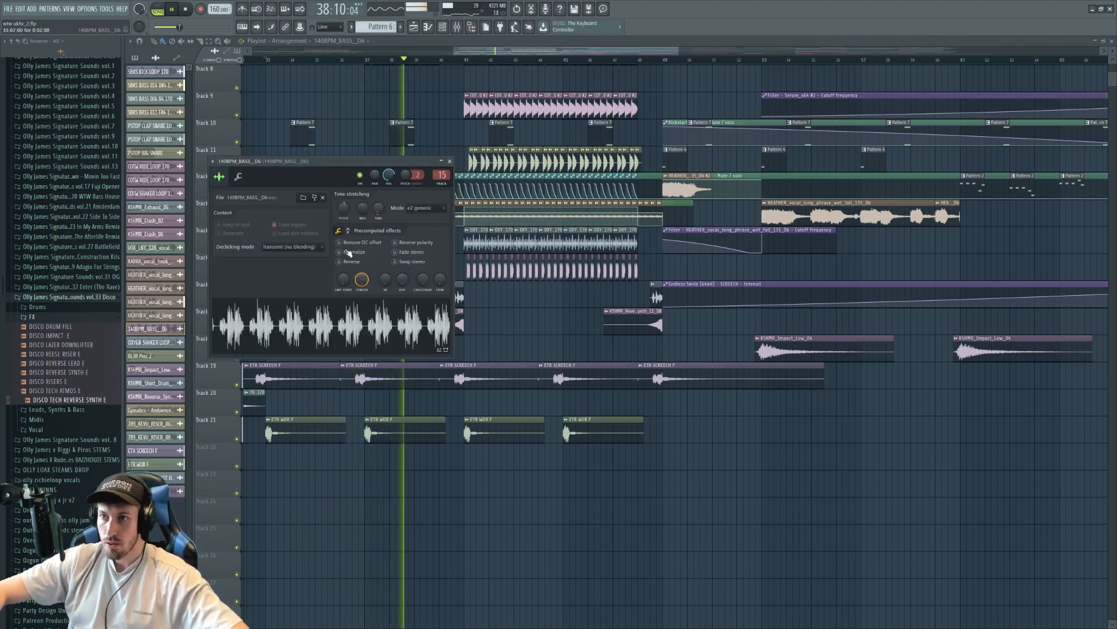
key(space)
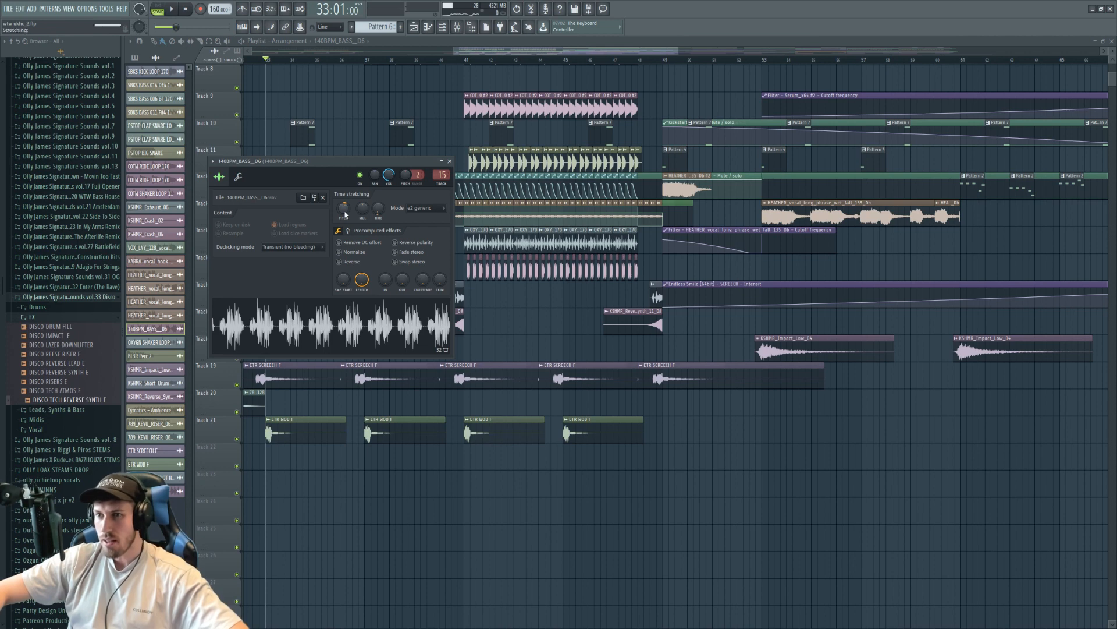
key(space)
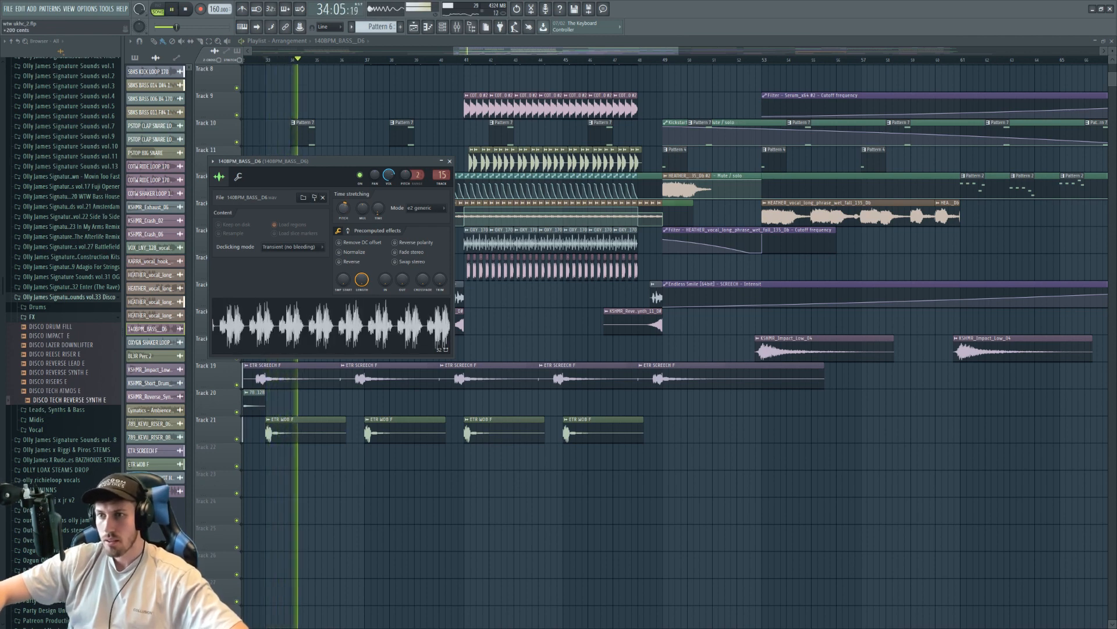
click(427, 208)
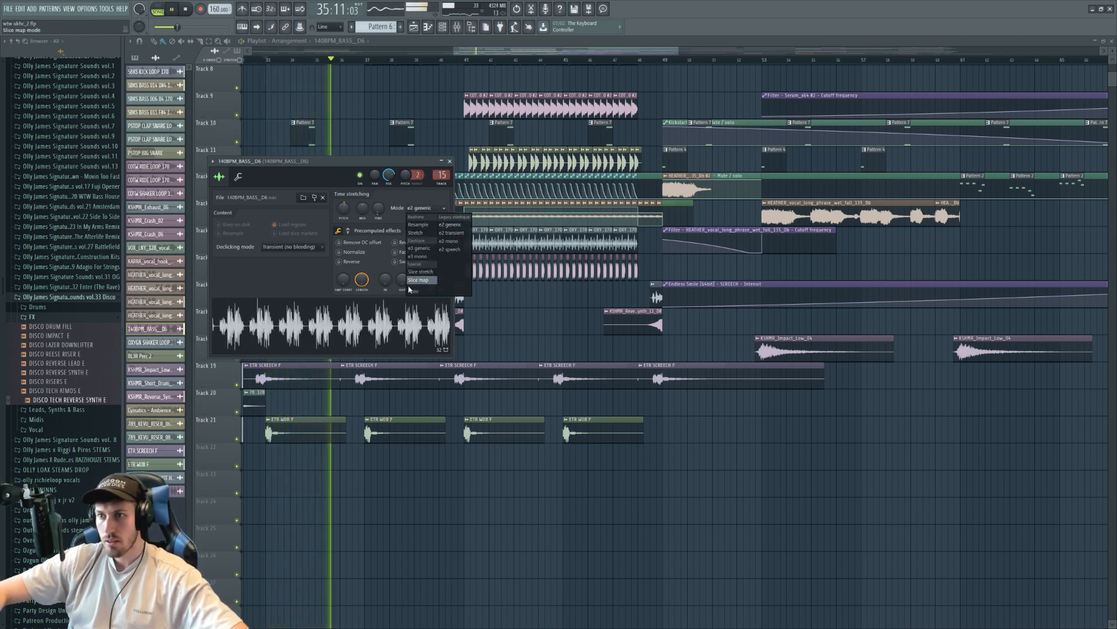
click(412, 291)
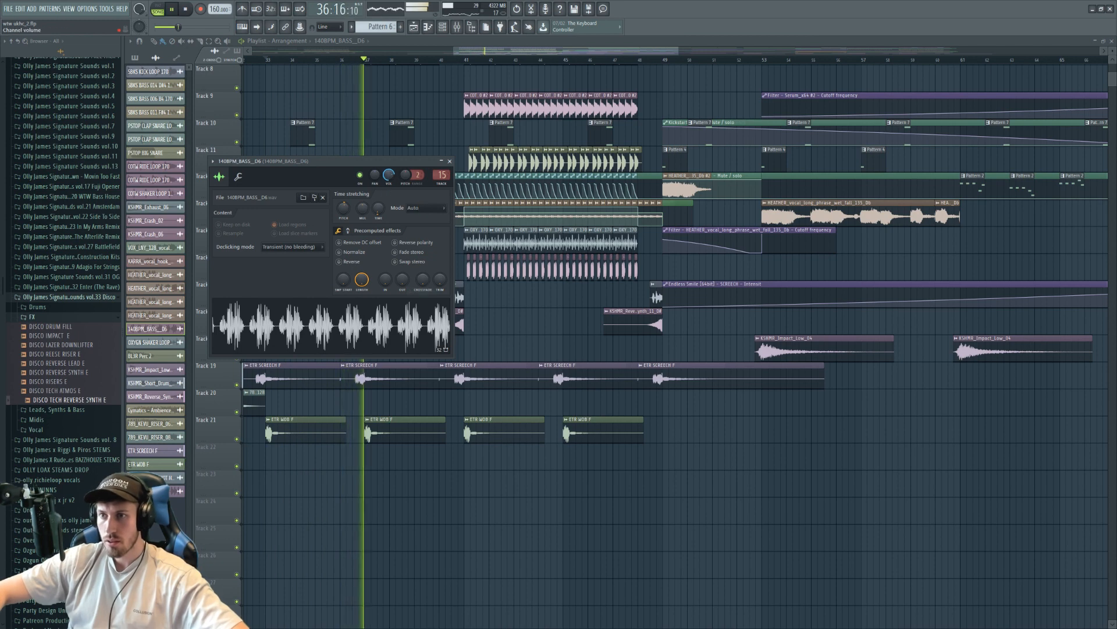
Play from just before bar 33 and set the Track 15 bass sample's channel volume to about 77%
click(263, 63)
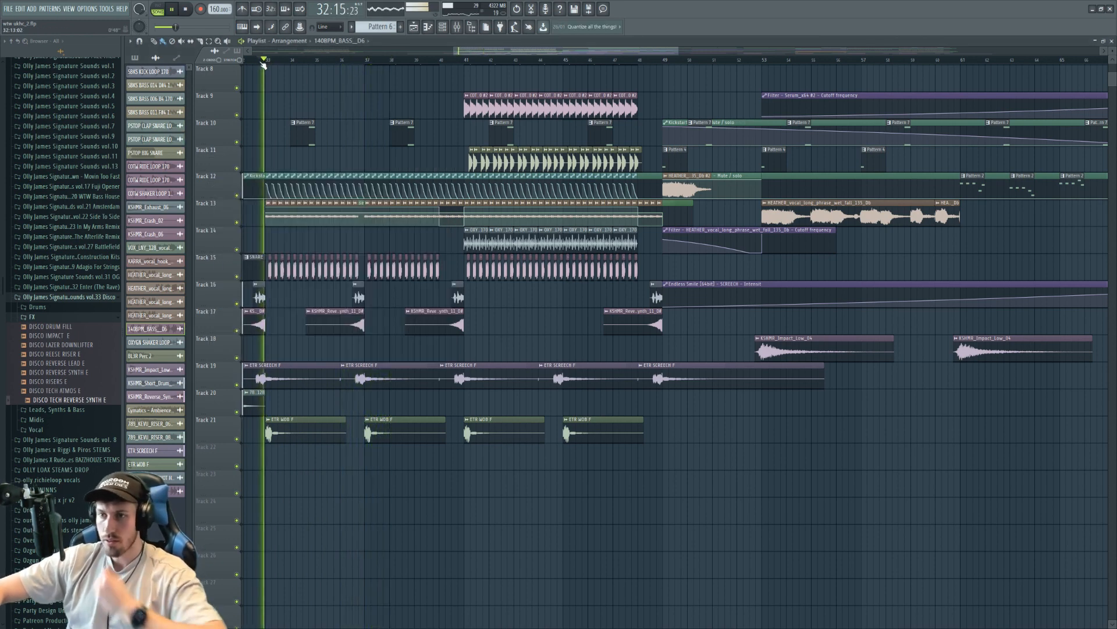
double_click(313, 267)
drag(389, 175, 391, 181)
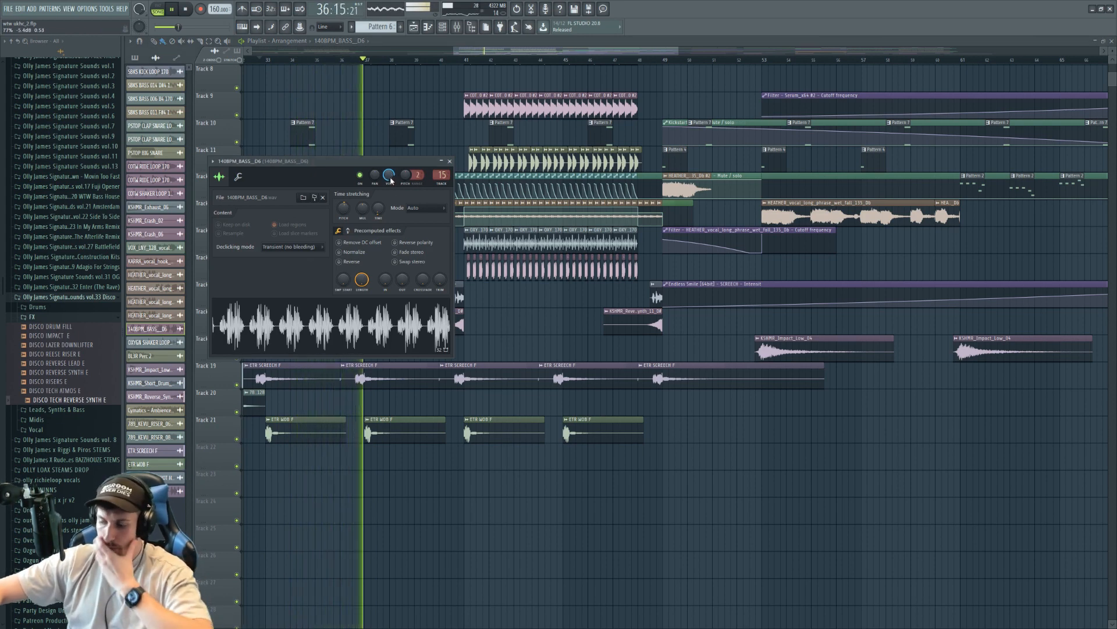
Set the BL3R Perc 2 sample's volume to about 52% and play the drop from bar 41
click(468, 61)
key(F6)
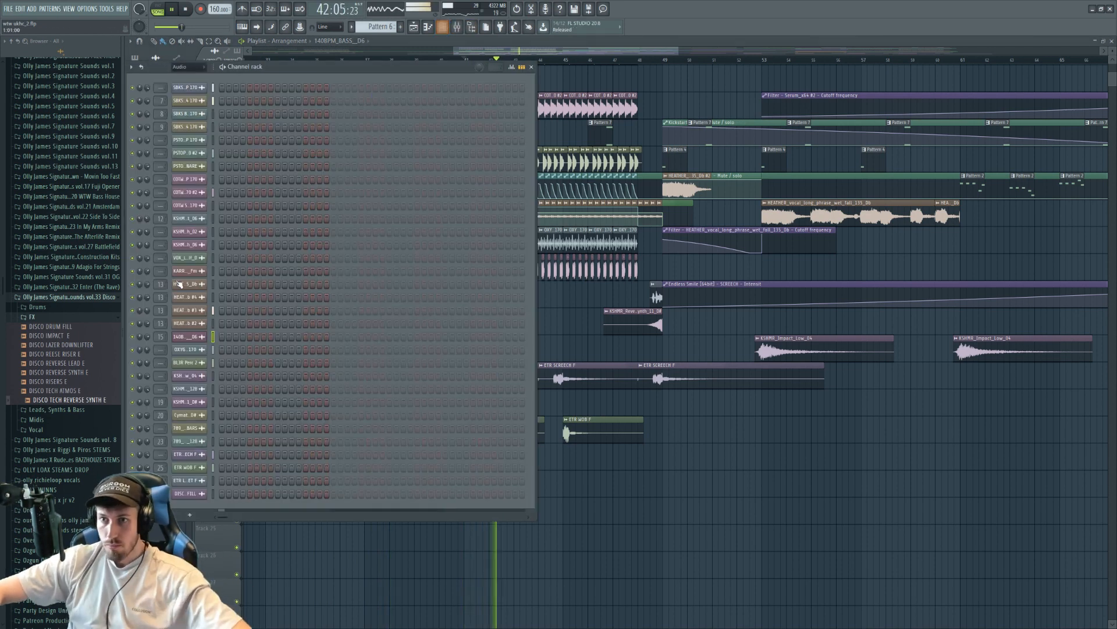
click(563, 239)
double_click(534, 161)
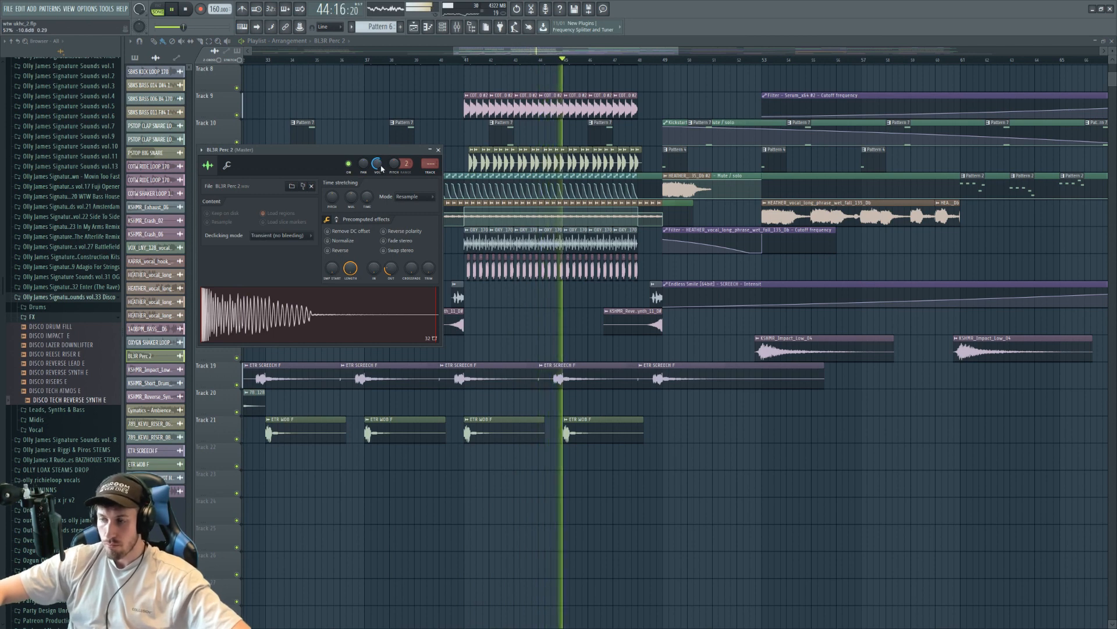
key(space)
key(space)
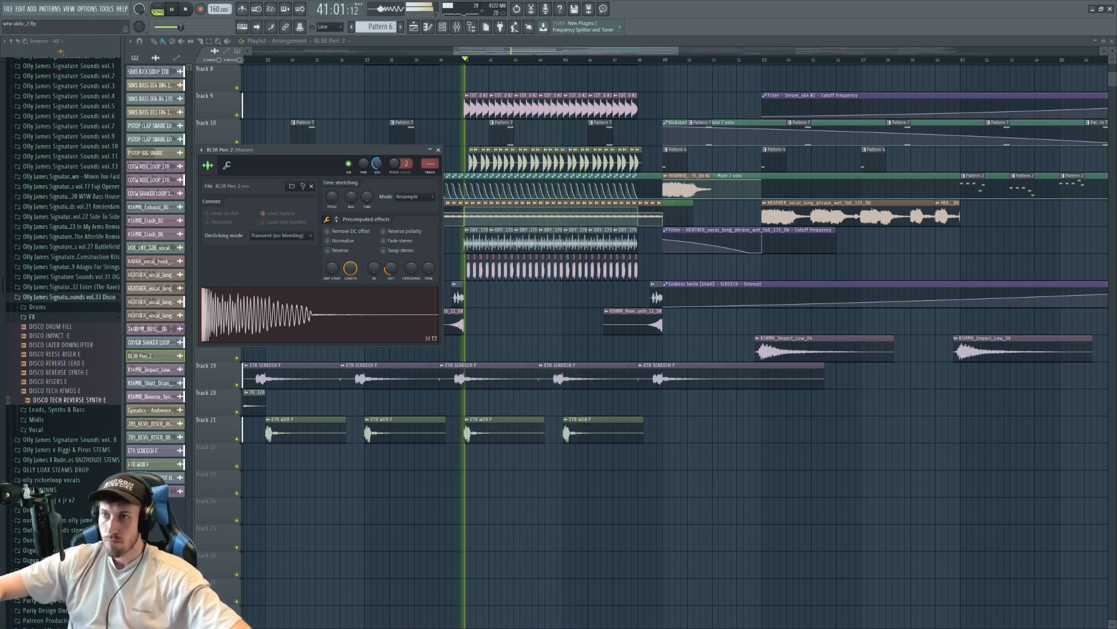
Play the drop from bar 33 and bring up the hat and psy bass channels of Pattern 6
click(265, 60)
scroll(349, 222, up, 5)
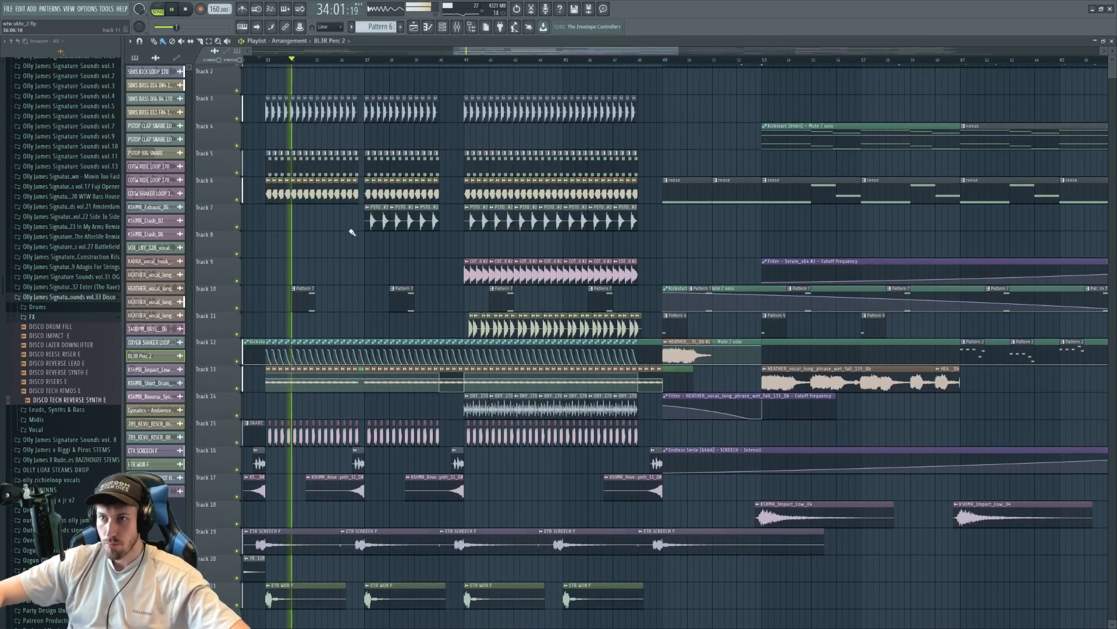
double_click(340, 182)
click(443, 27)
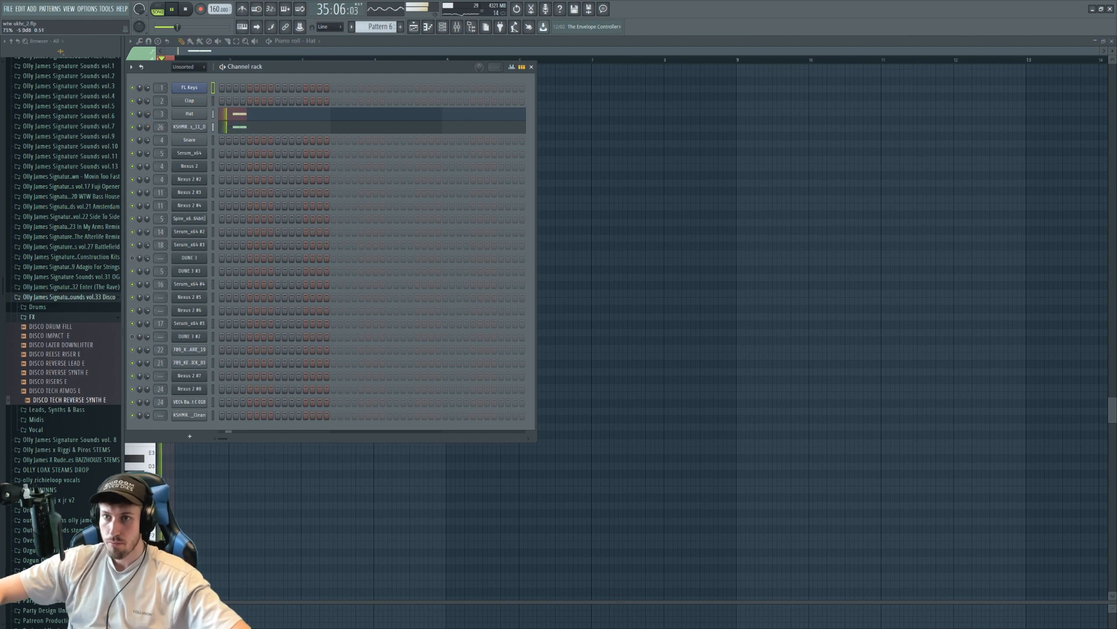
click(413, 28)
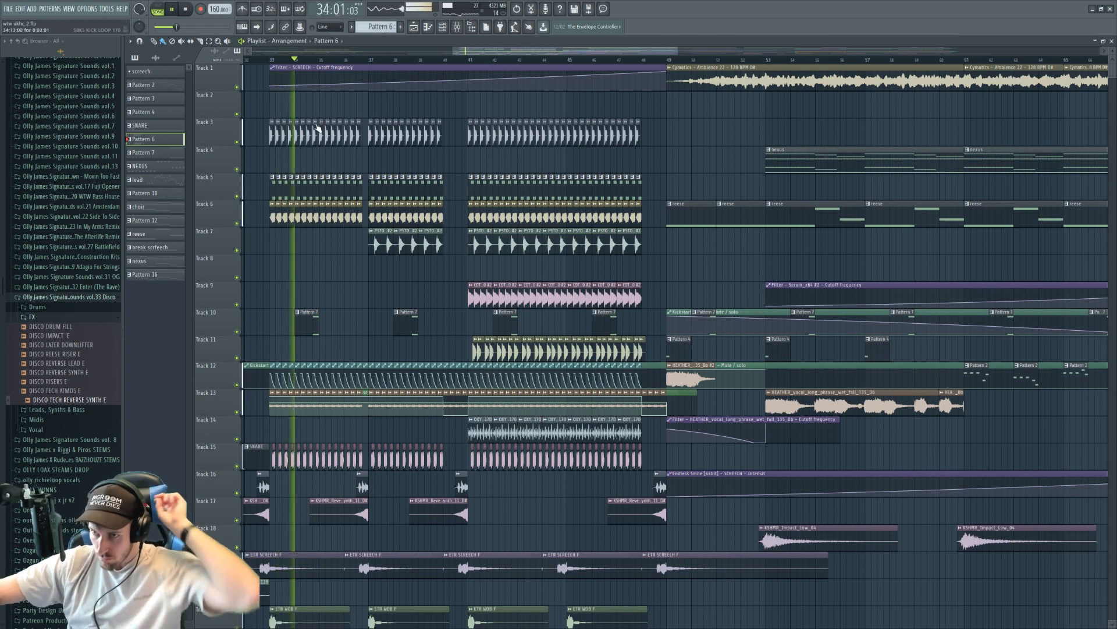
click(427, 26)
click(442, 32)
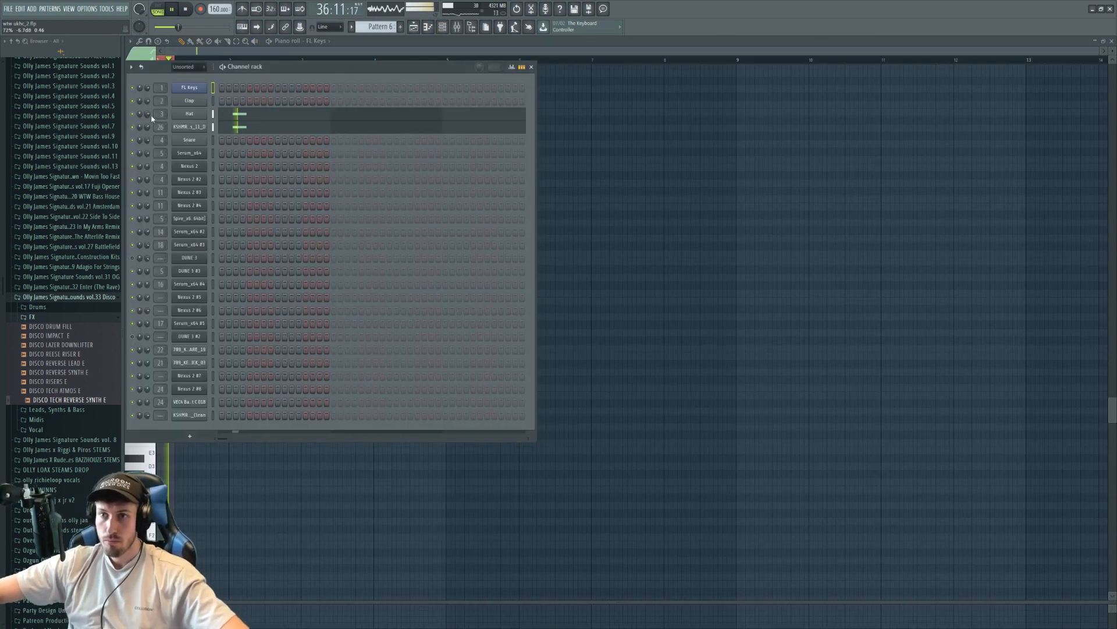
click(414, 27)
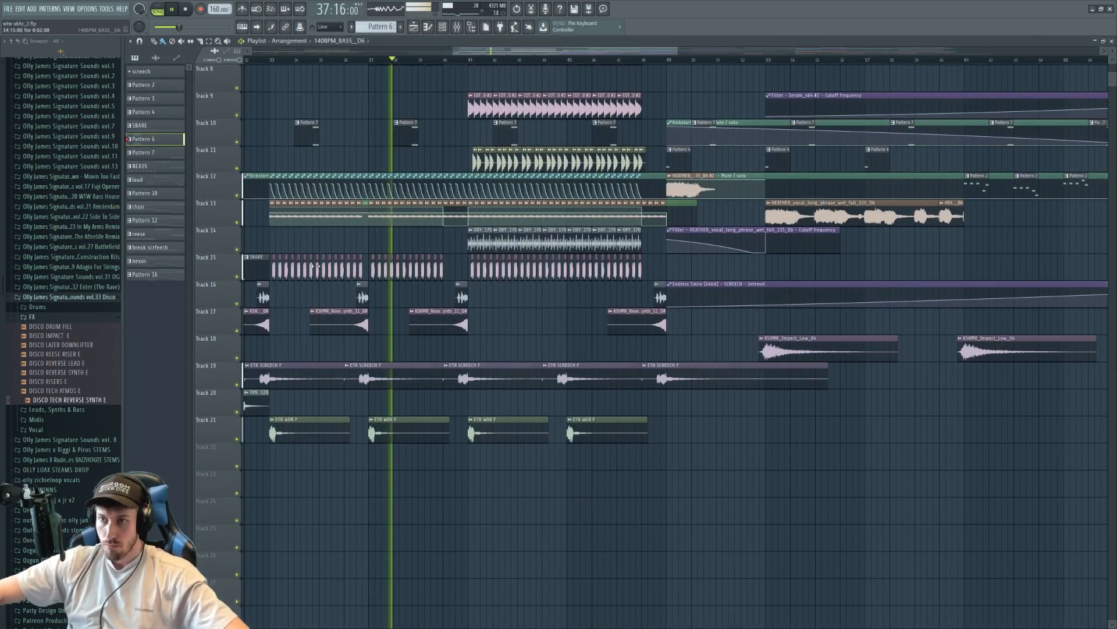
click(456, 27)
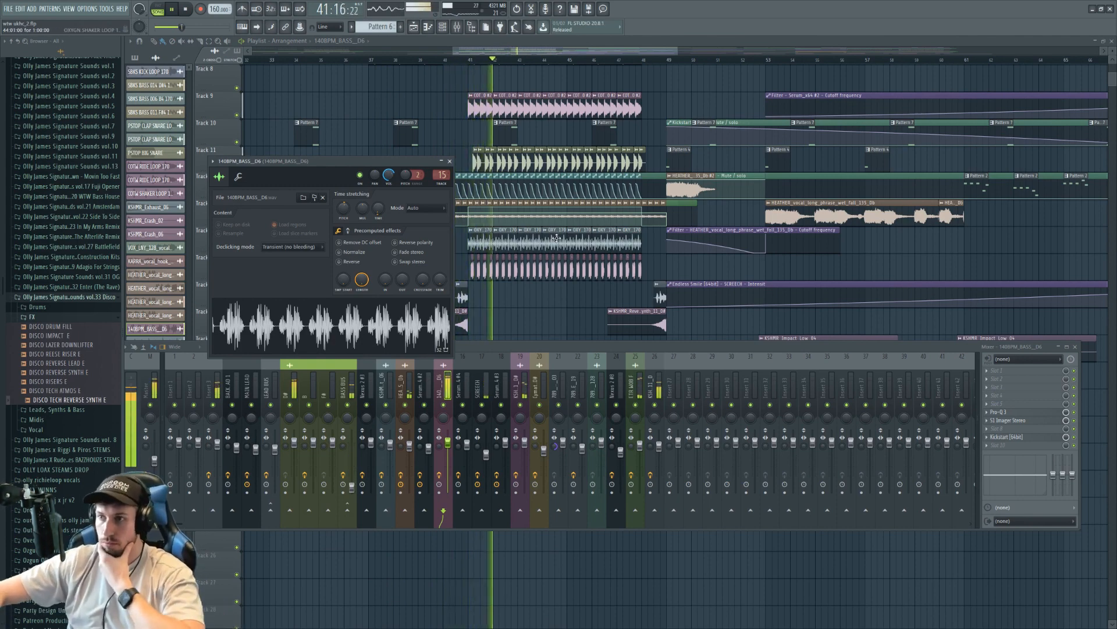
double_click(631, 232)
Place a copy of the 789_KEVU_RISER_08_D_128 riser on Track 20 at bar 41 and make it a unique sample
drag(680, 53, 1070, 55)
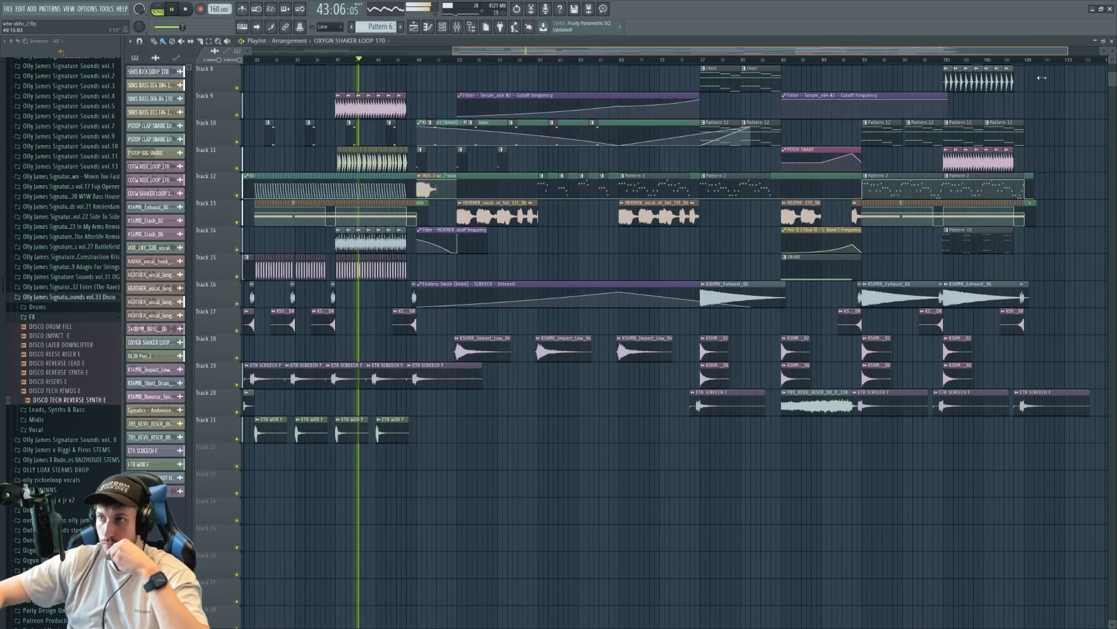
drag(453, 53, 435, 52)
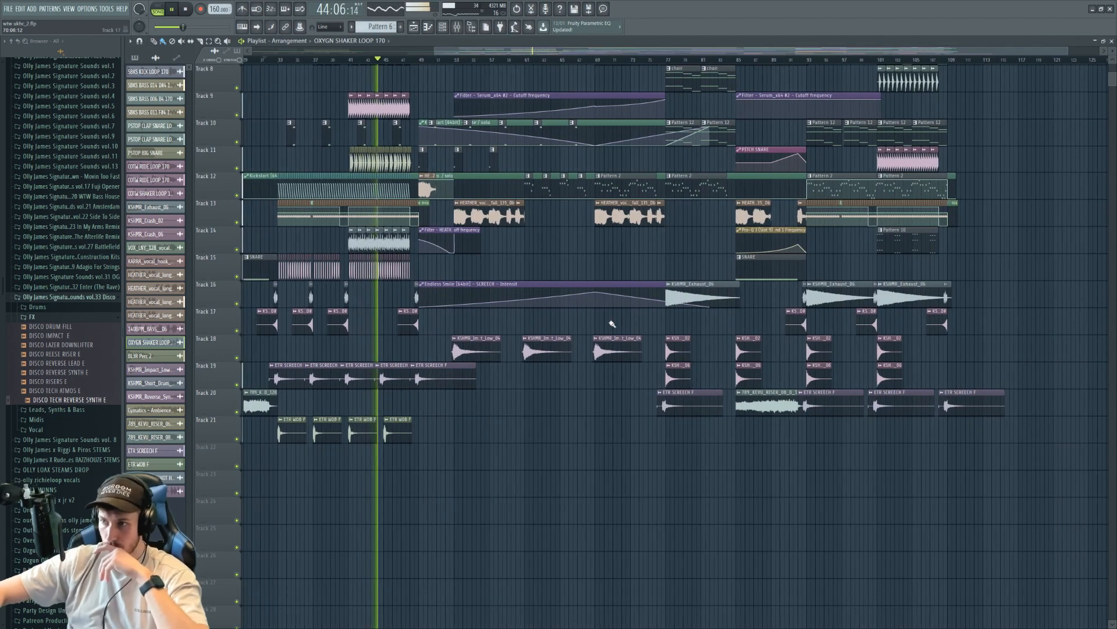
click(763, 405)
click(354, 405)
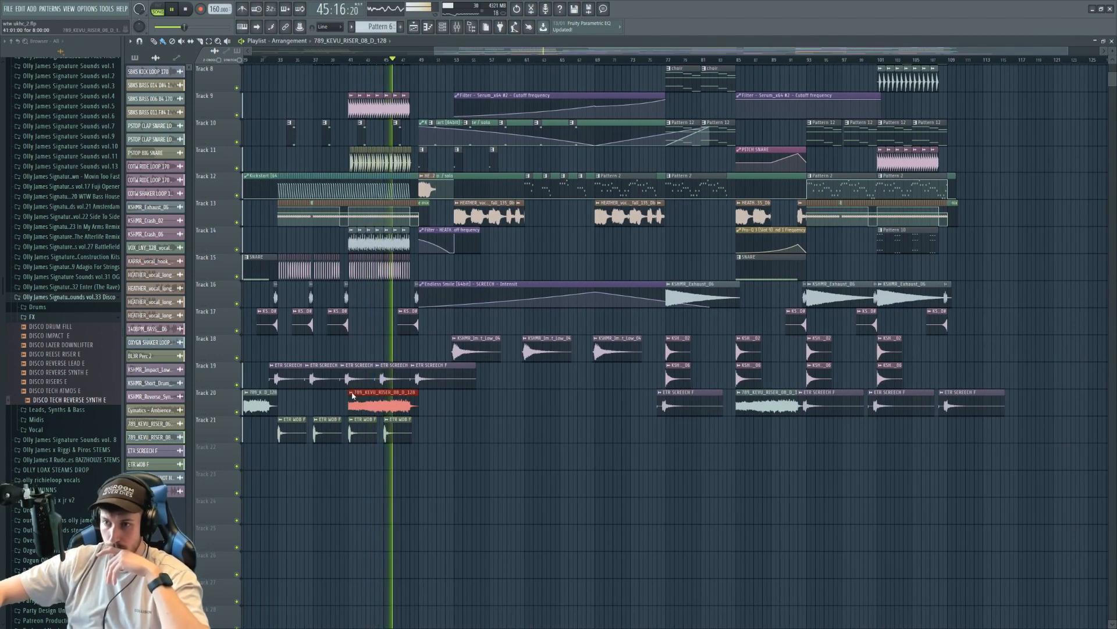
click(352, 392)
click(379, 458)
key(space)
Route the new riser copy to its own free mixer track 27 and add Kickstart in effect slot 7
double_click(384, 411)
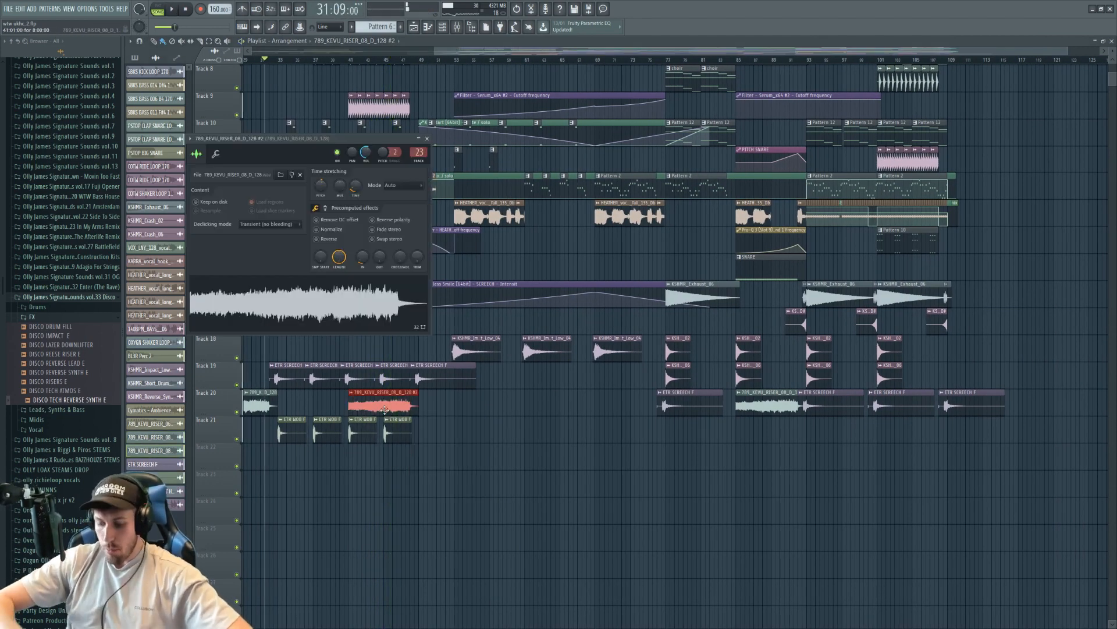
key(ctrl+l)
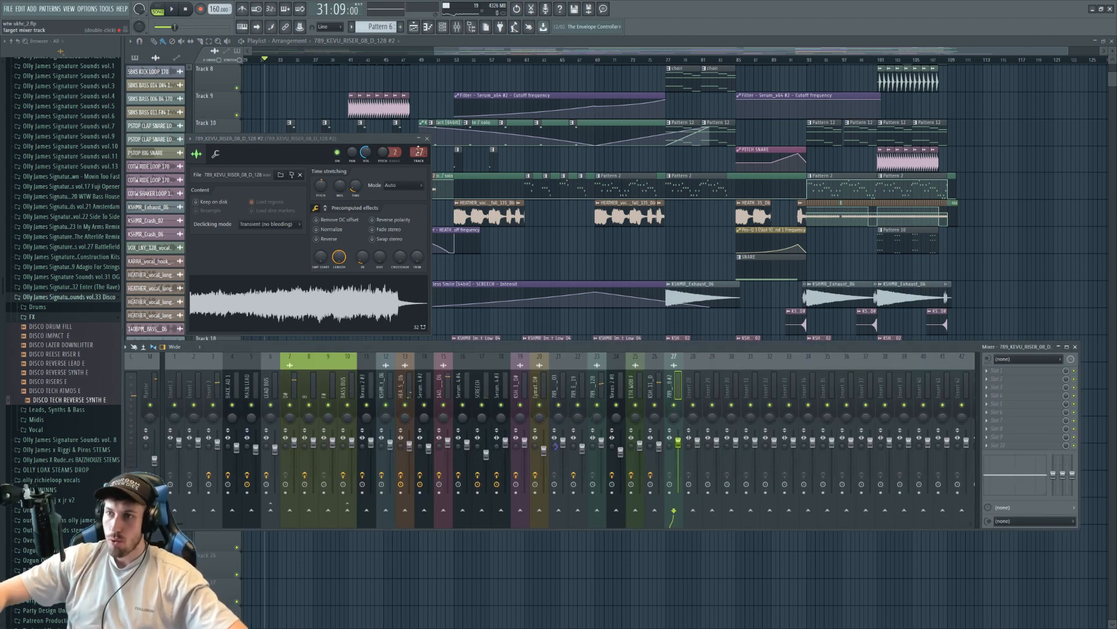
click(1007, 427)
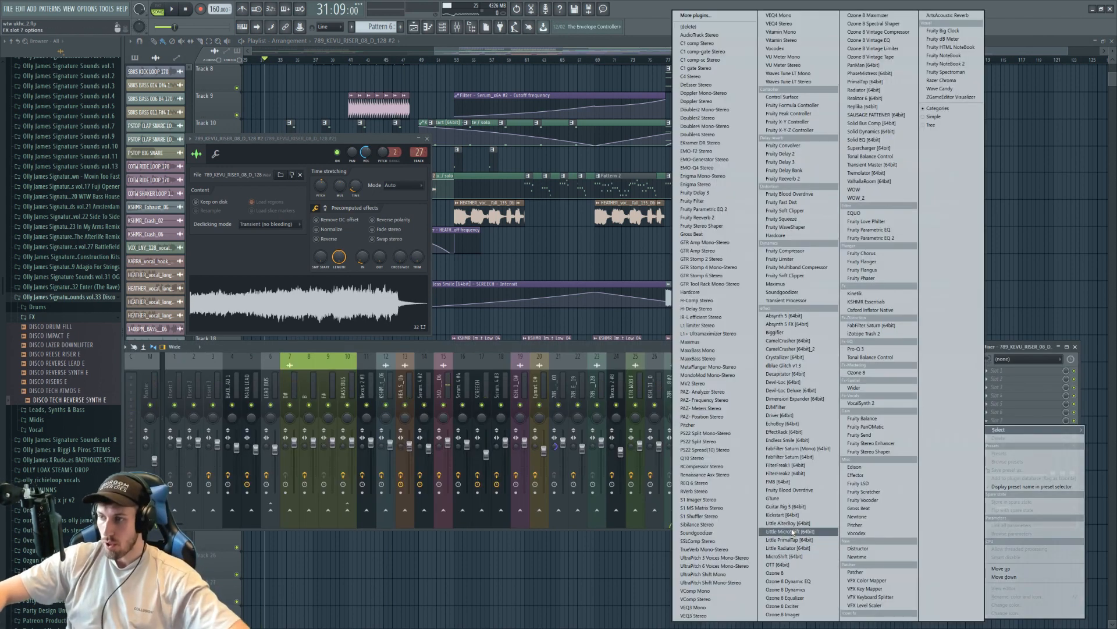
click(783, 515)
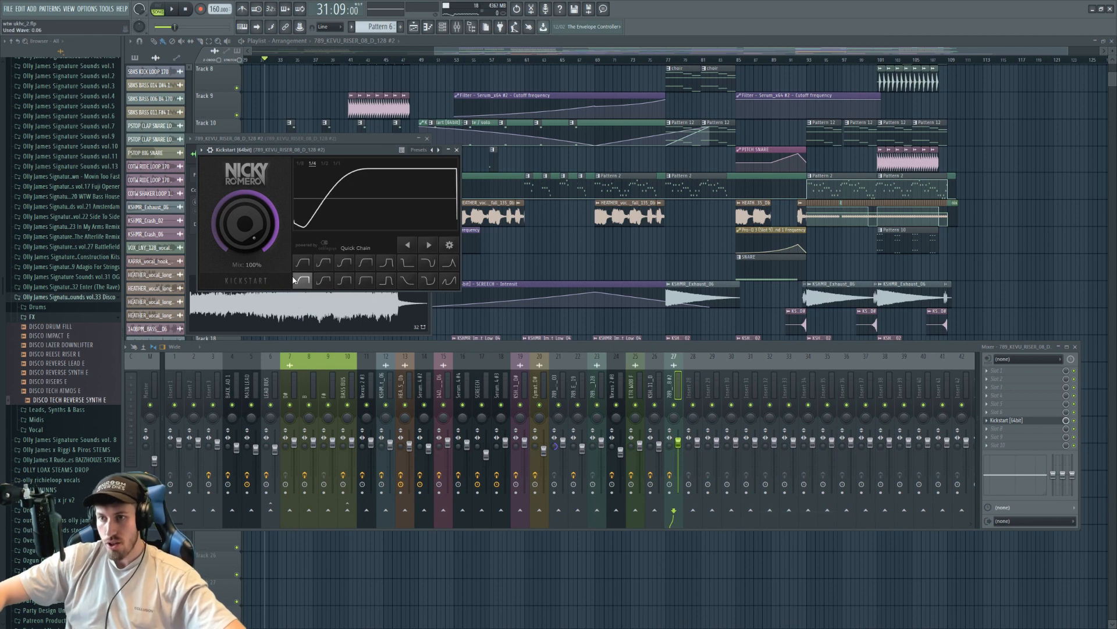
Give the riser copy a long fade-in so it builds up gradually, and audition it from bar 41 with the arrangement
click(347, 297)
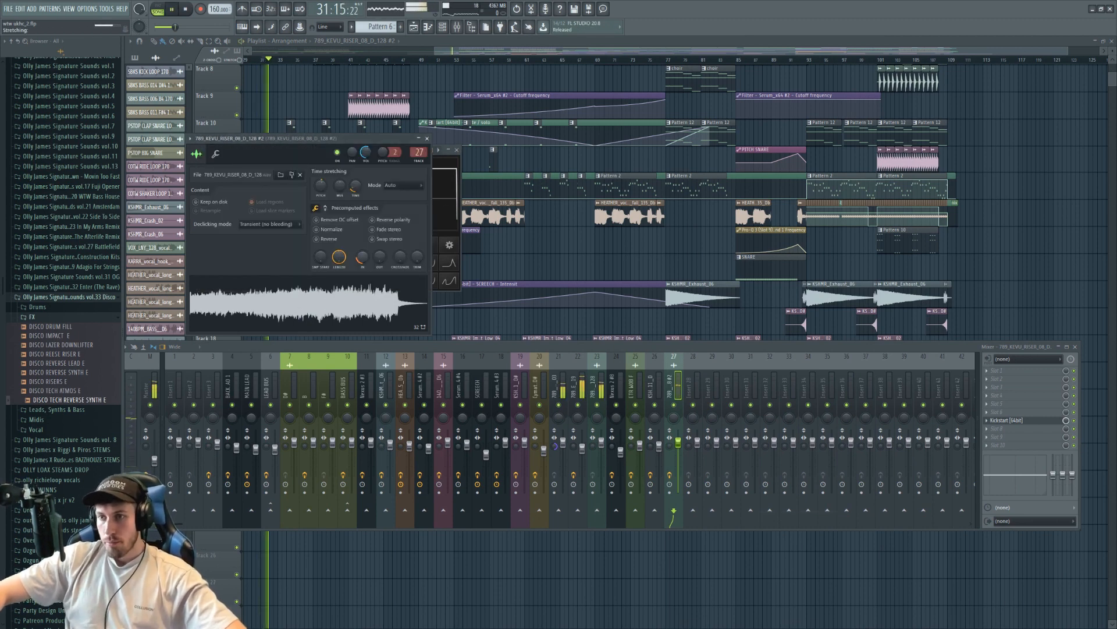
key(F9)
click(354, 60)
key(space)
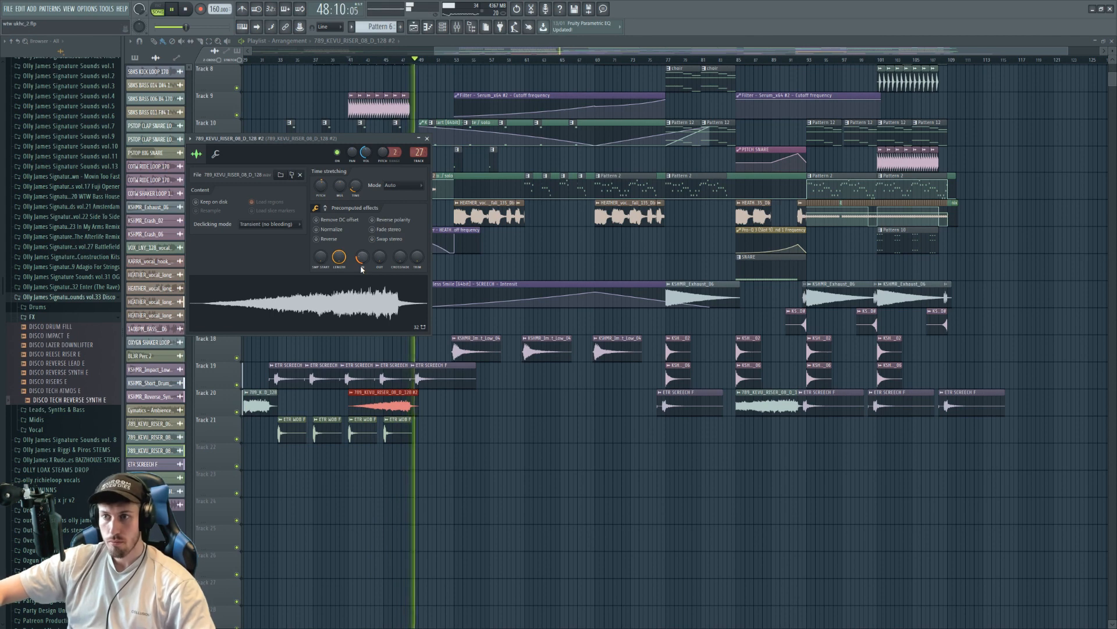
click(8, 8)
click(490, 61)
click(496, 53)
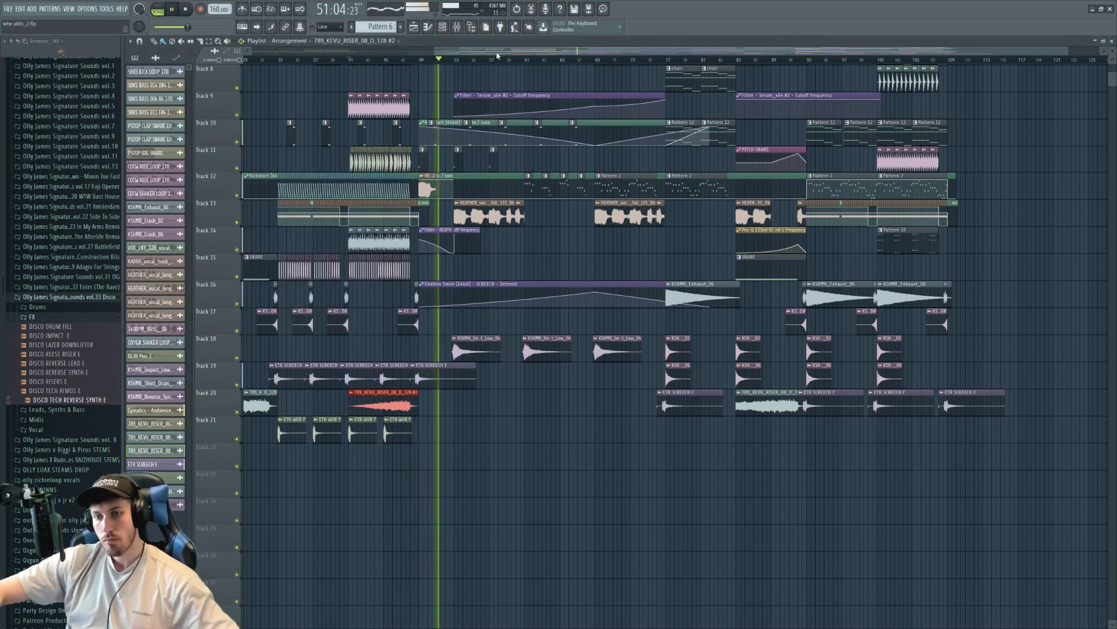
click(17, 297)
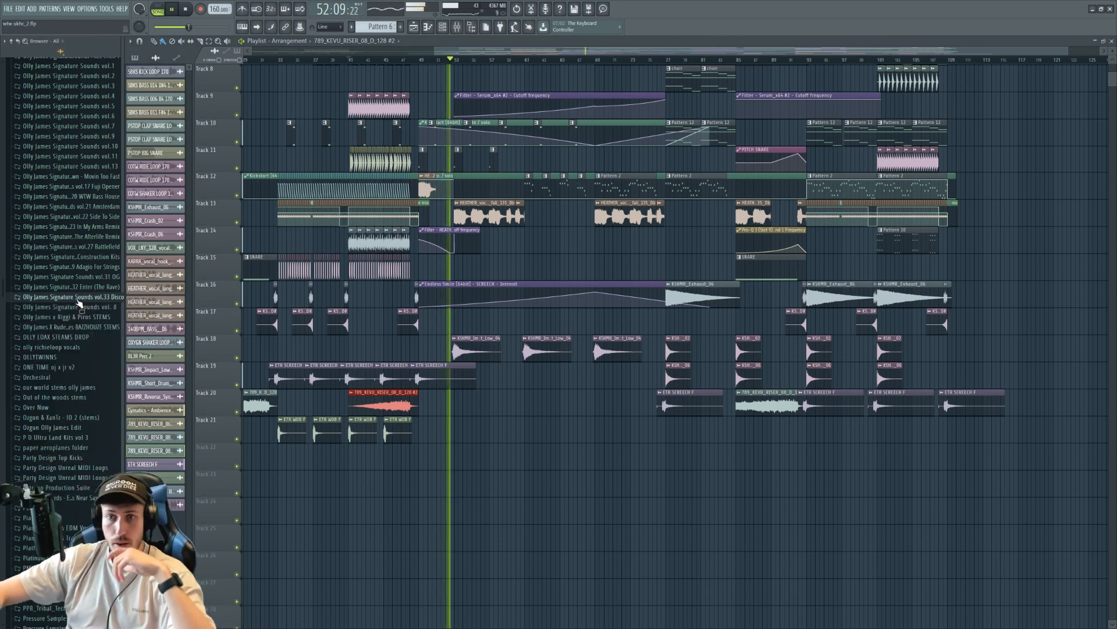
drag(4, 284, 4, 231)
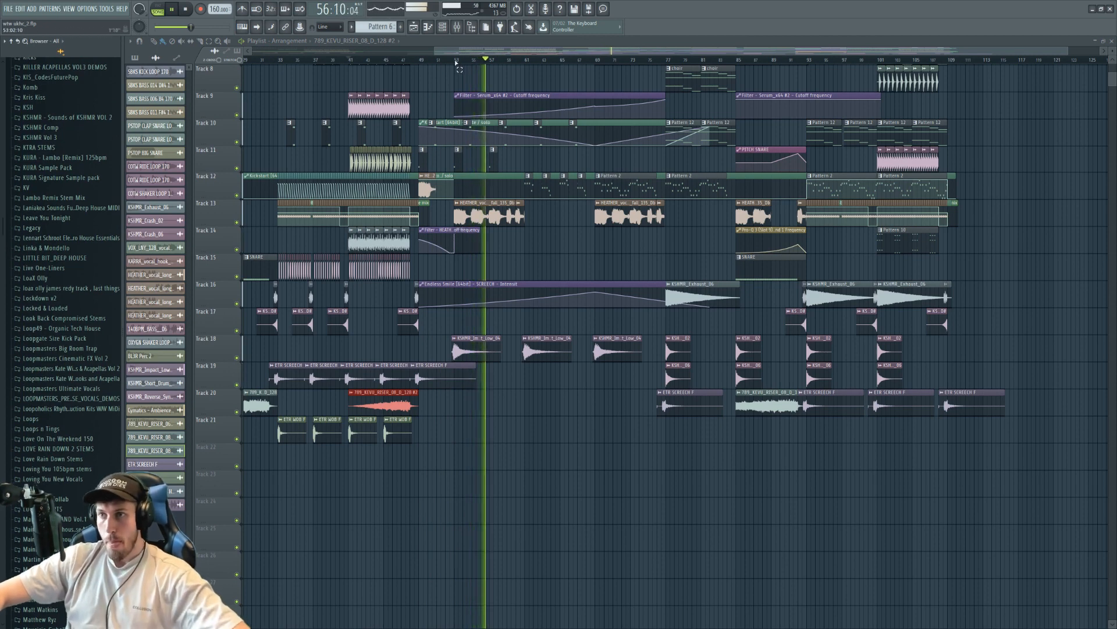
Select bars 53 to 61 and insert Little AlterBoy in effect slot 2 of the vocal phrase's mixer track
drag(459, 68, 526, 70)
double_click(509, 226)
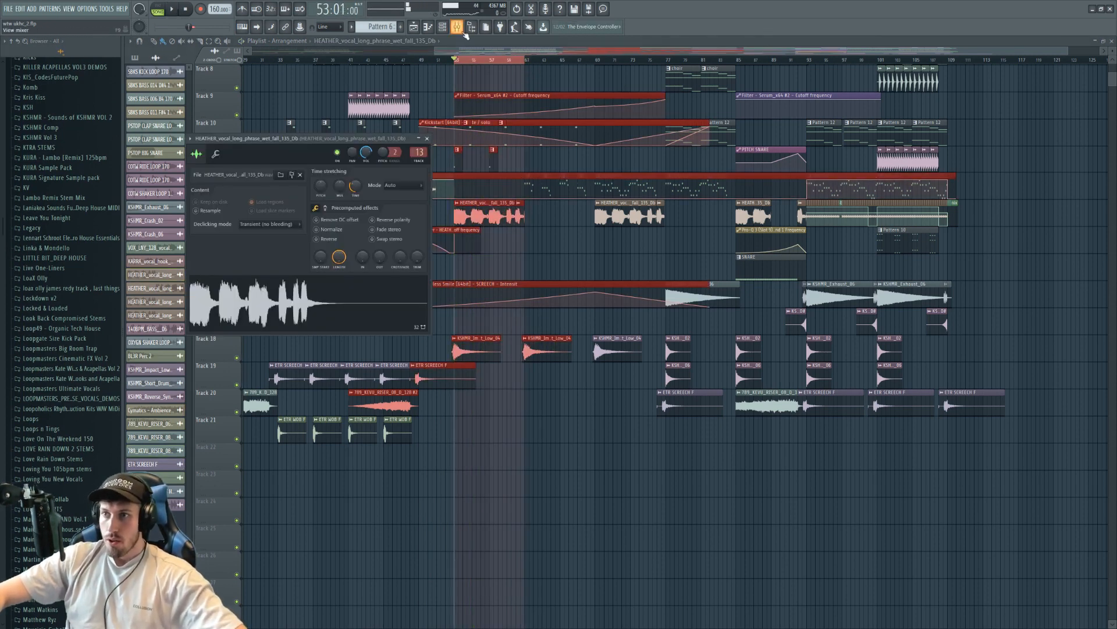
click(458, 27)
click(1017, 379)
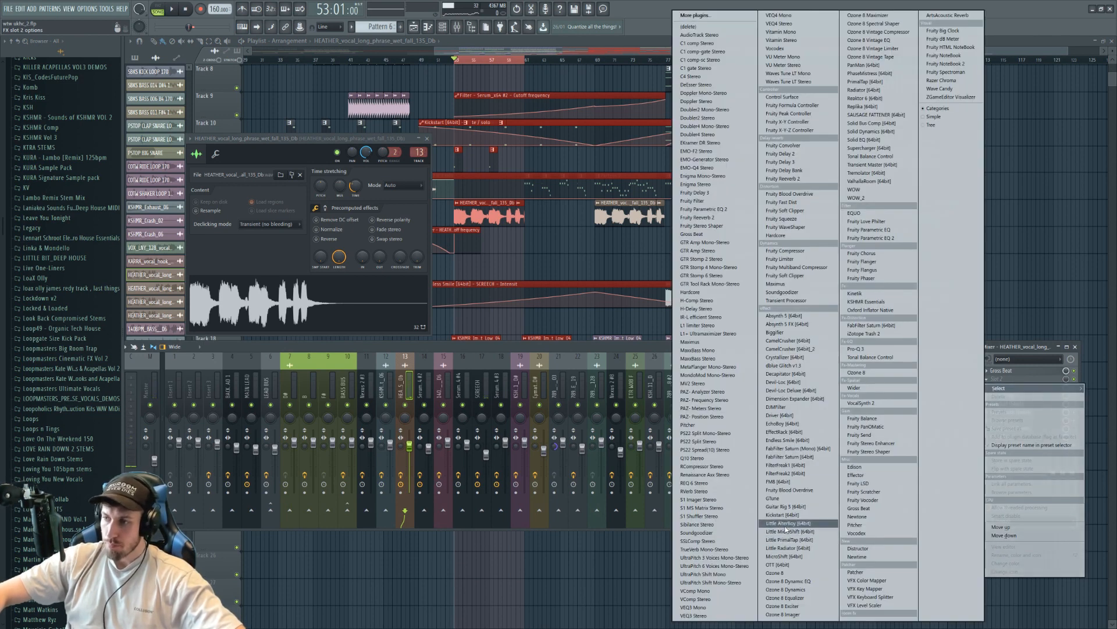
click(785, 524)
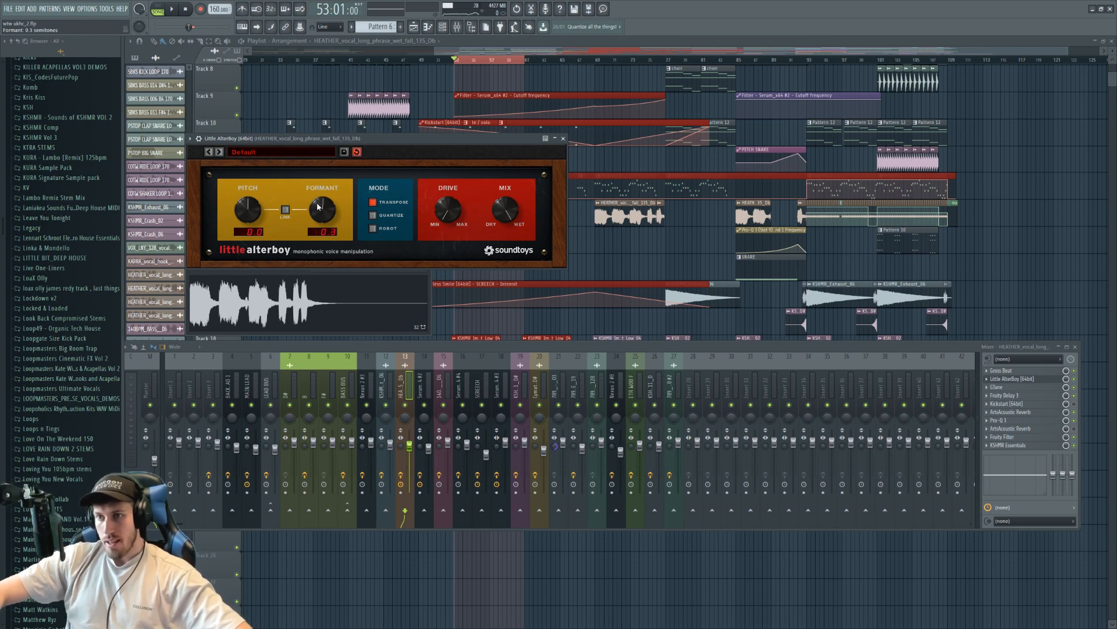
Create an automation clip for Little AlterBoy's Formant and move it onto Track 14 directly beneath the vocal at bar 53
click(106, 9)
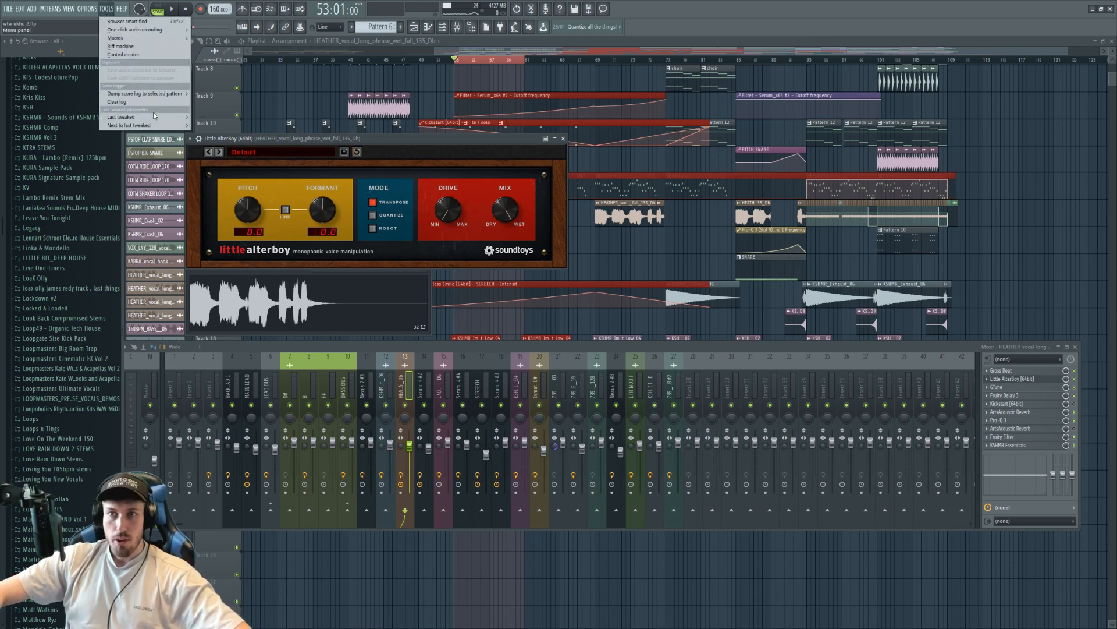
mouse_move(154, 114)
click(232, 167)
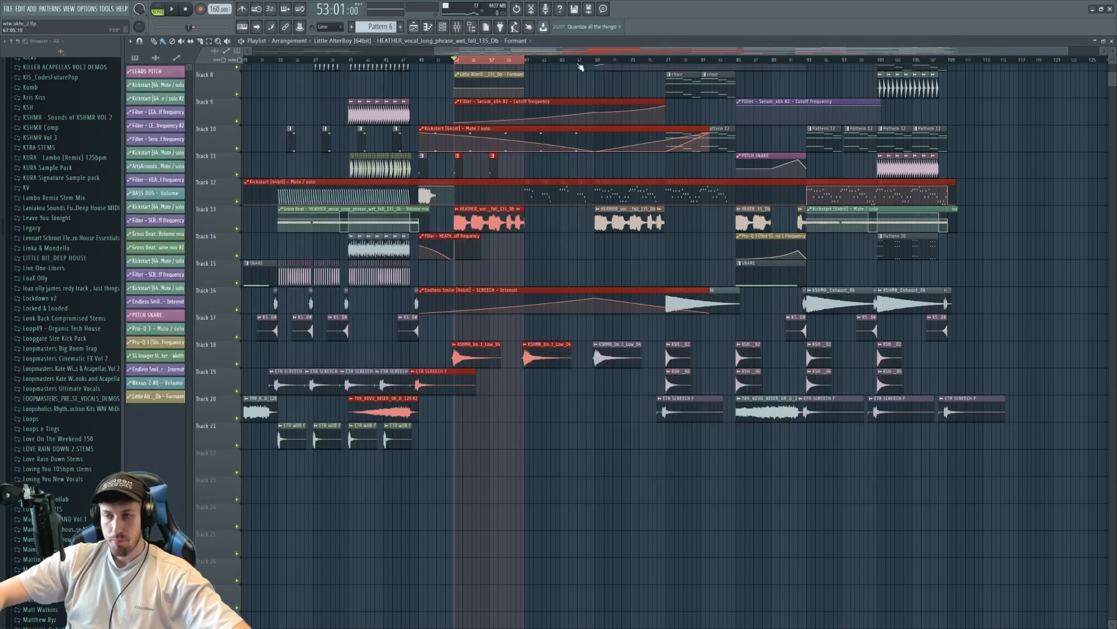
key(space)
drag(499, 71, 472, 252)
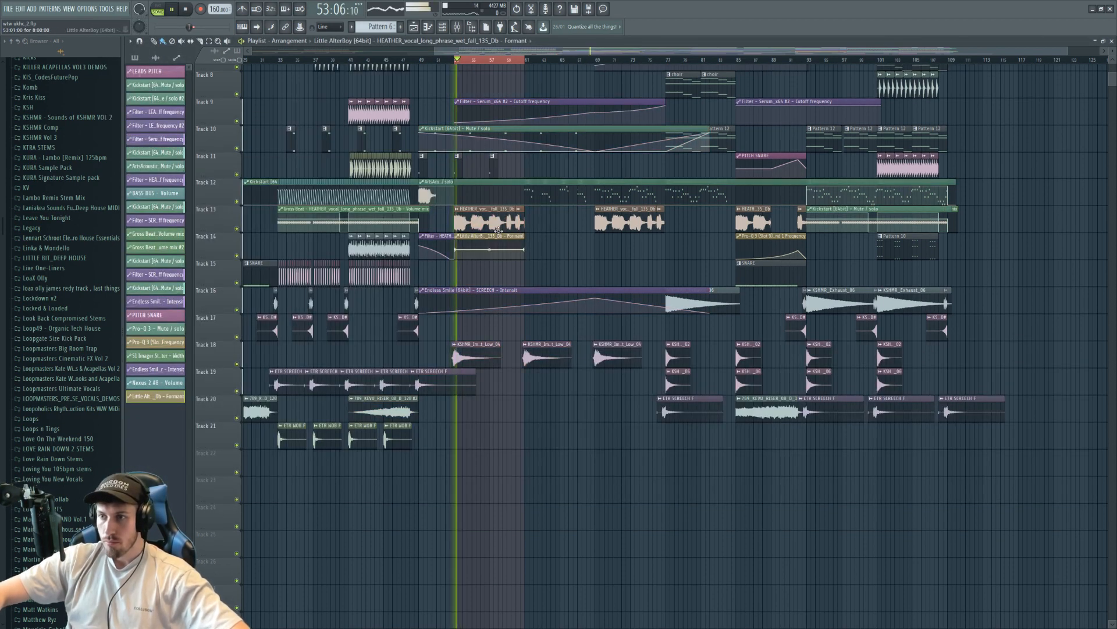
Shape the Formant automation to dip between bars 55 and 57 and jump back at 57, reusing the starting point's copied value, and audition it
right_click(456, 251)
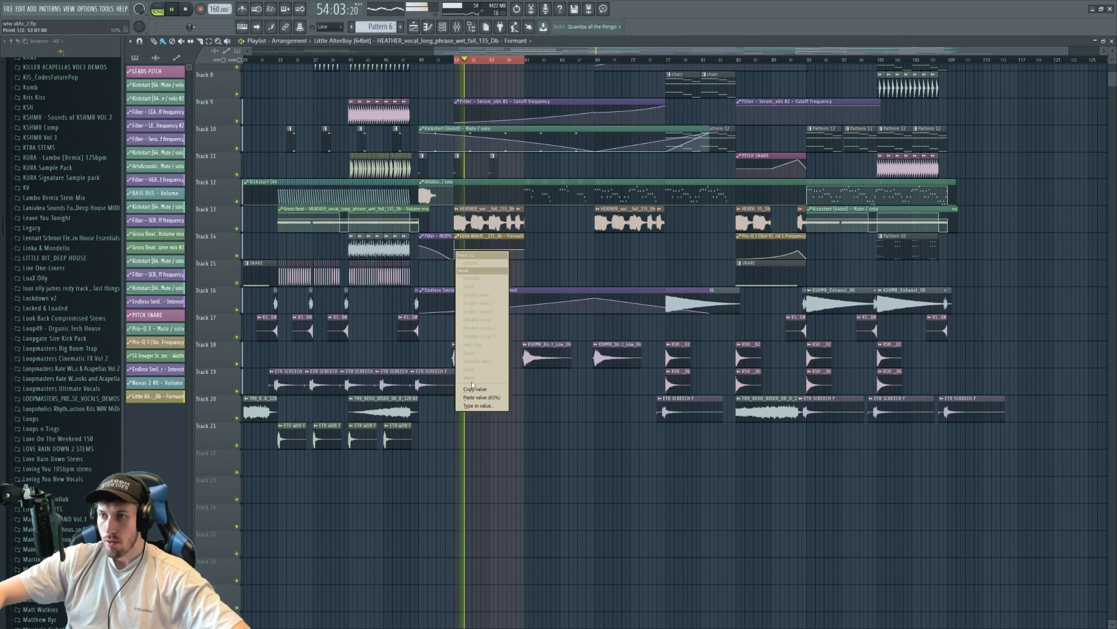
click(488, 389)
key(space)
right_click(471, 250)
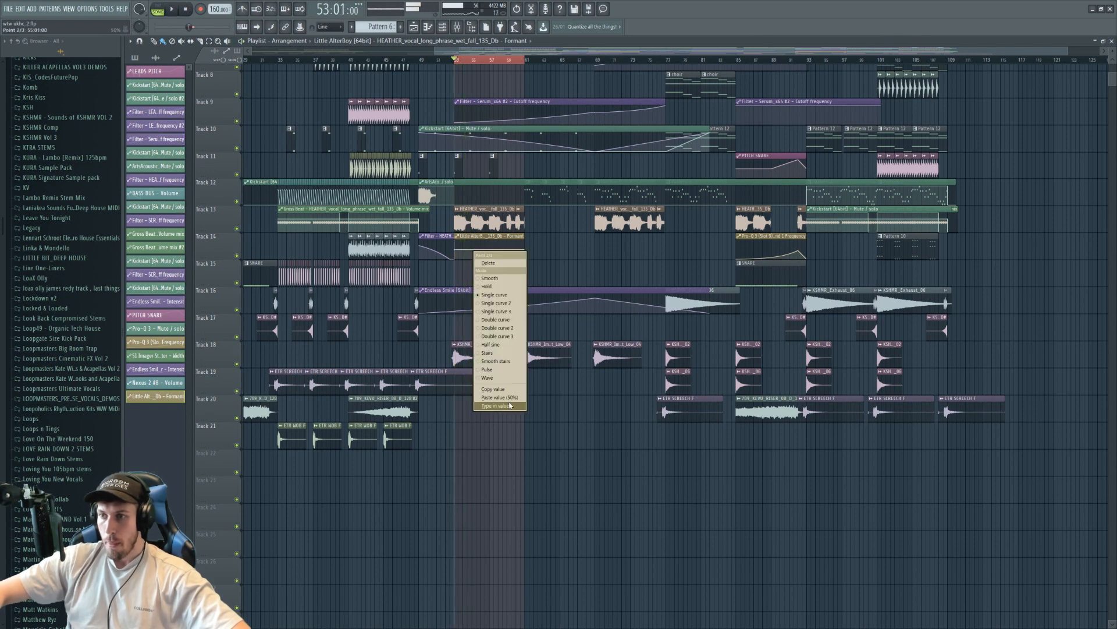
click(495, 397)
key(space)
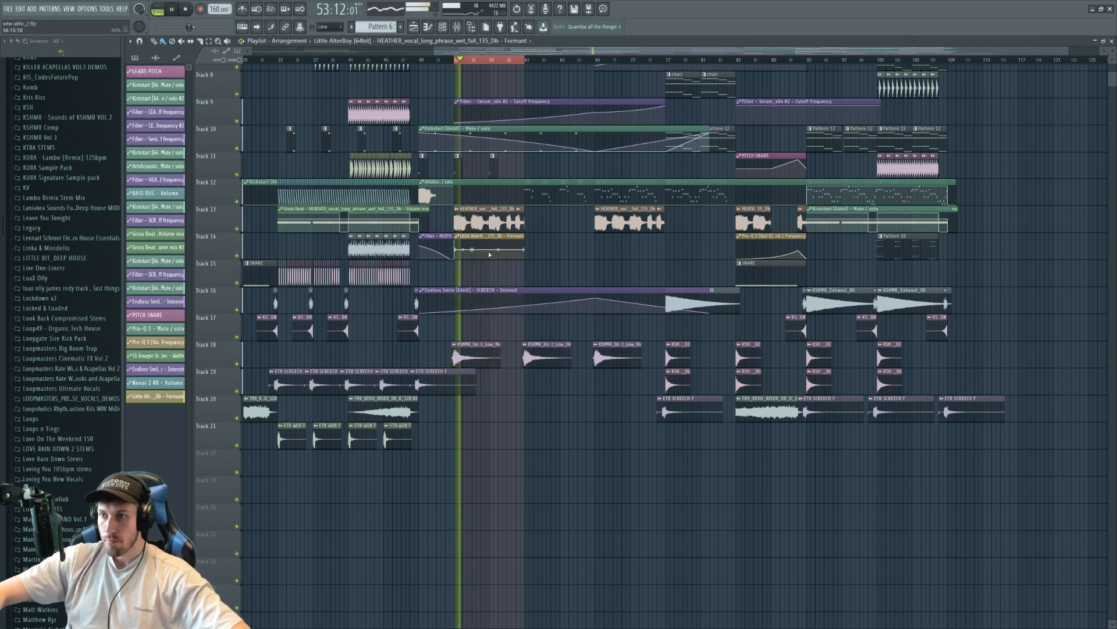
right_click(488, 255)
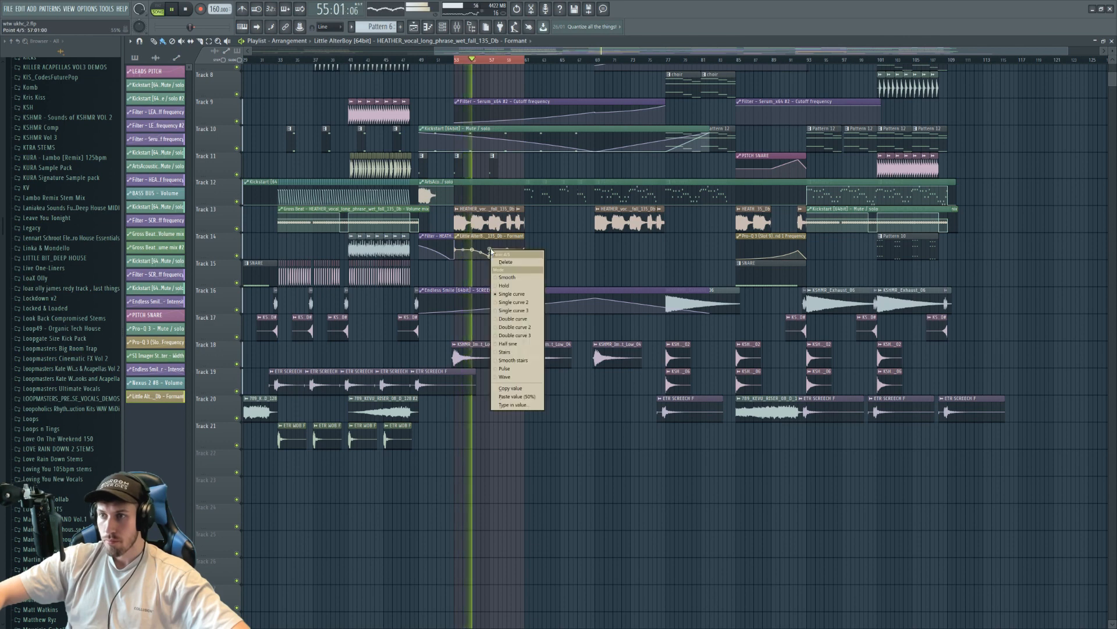
click(535, 401)
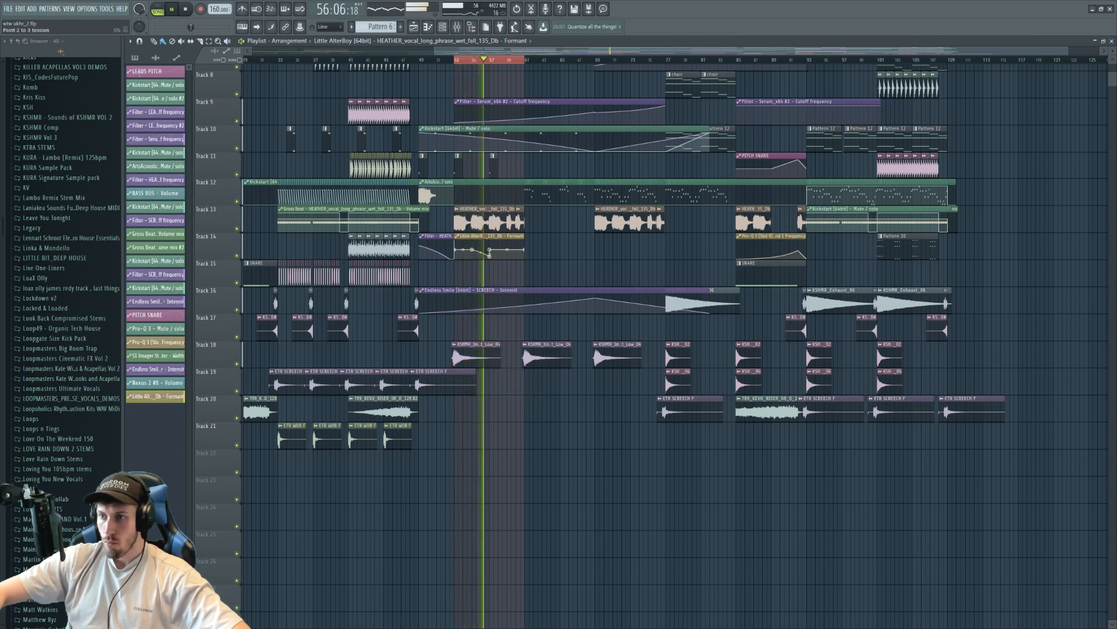
key(space)
key(space)
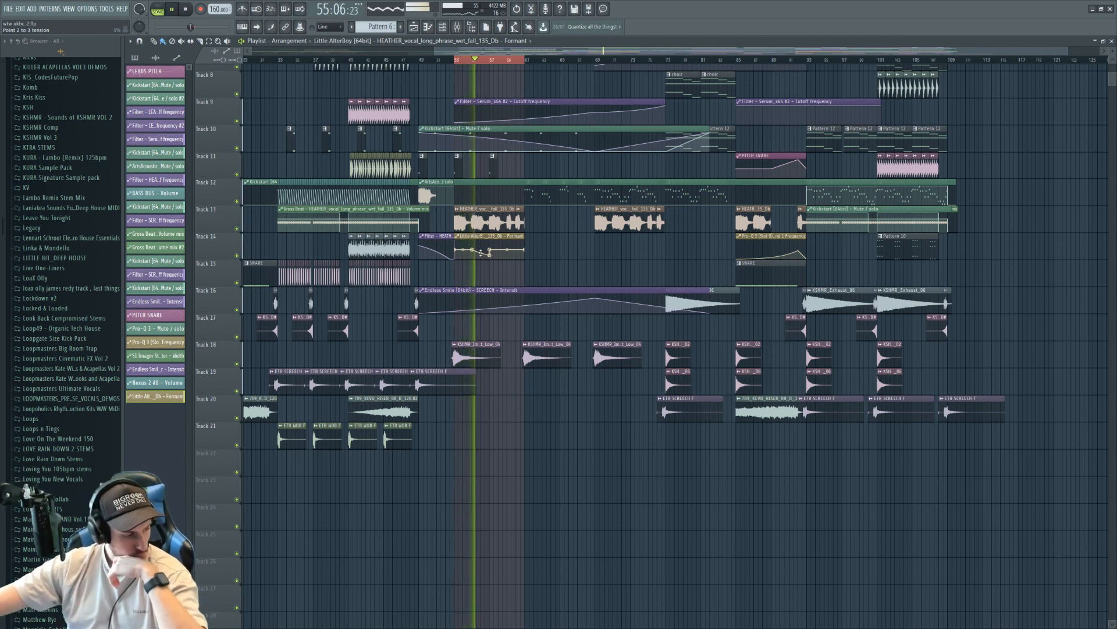
key(space)
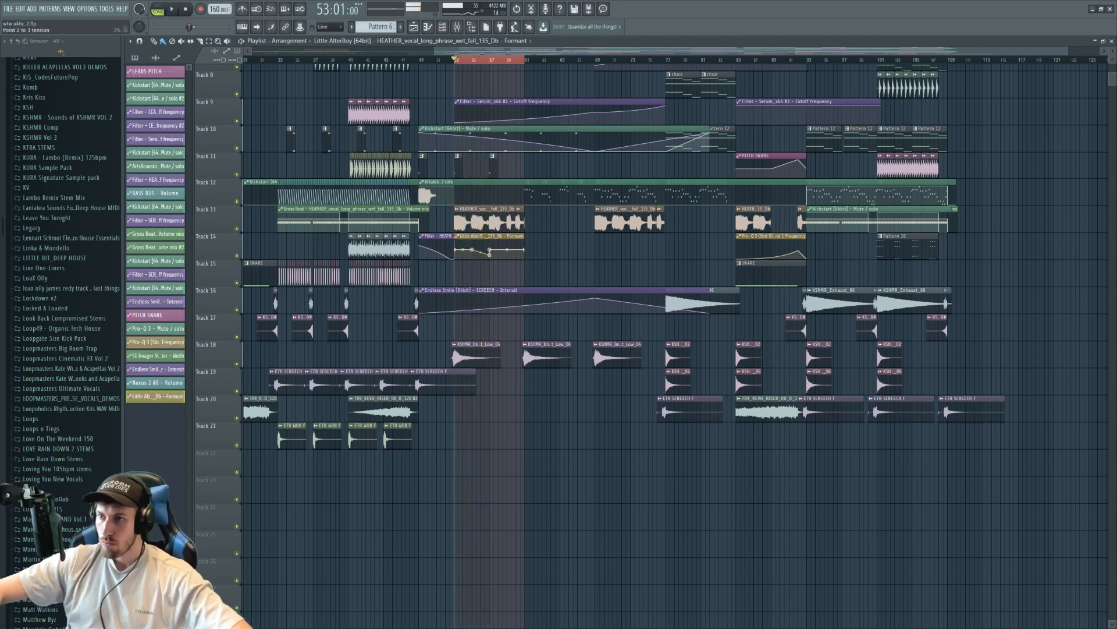
Isolate Tracks 13 and 14 and fine-tune the depth of the Formant dip at bar 57 while auditioning the looped vocal section
ctrl+click(238, 229)
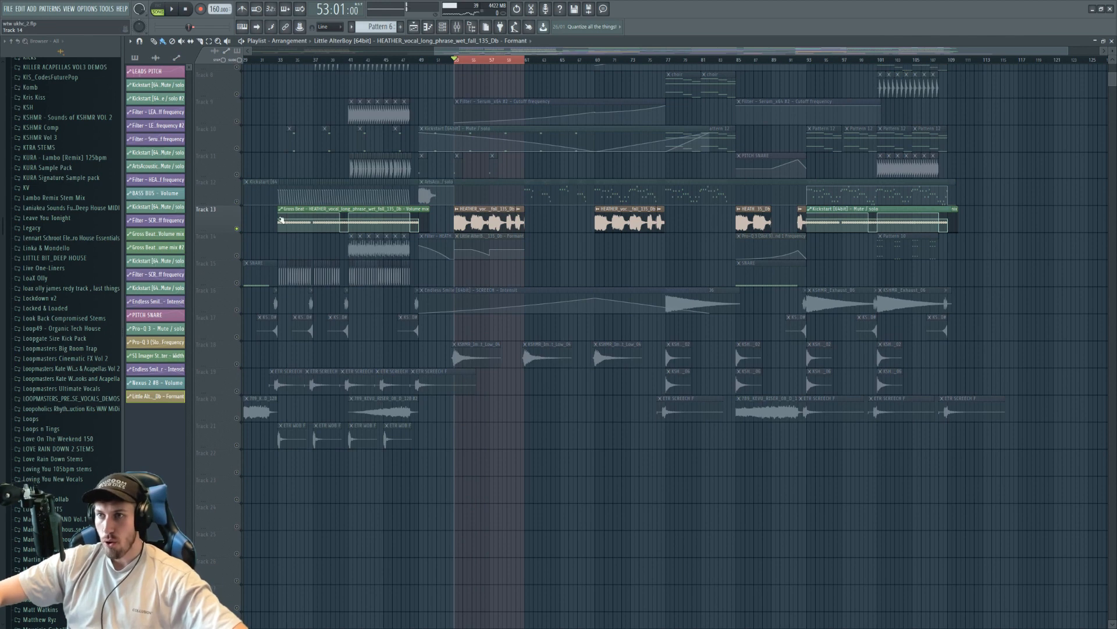
click(241, 256)
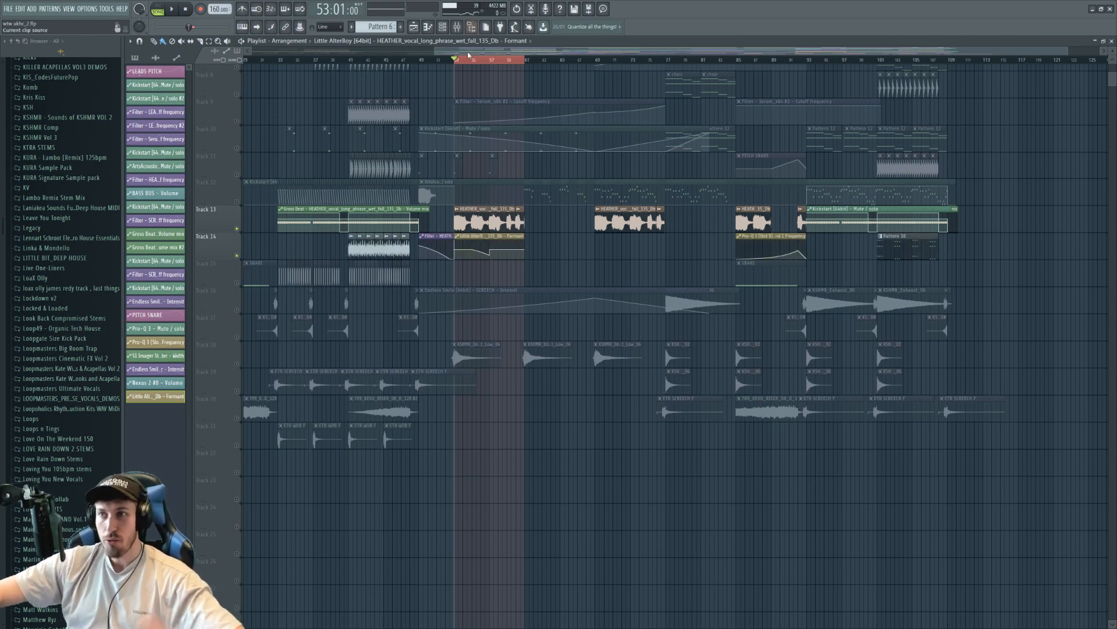
key(space)
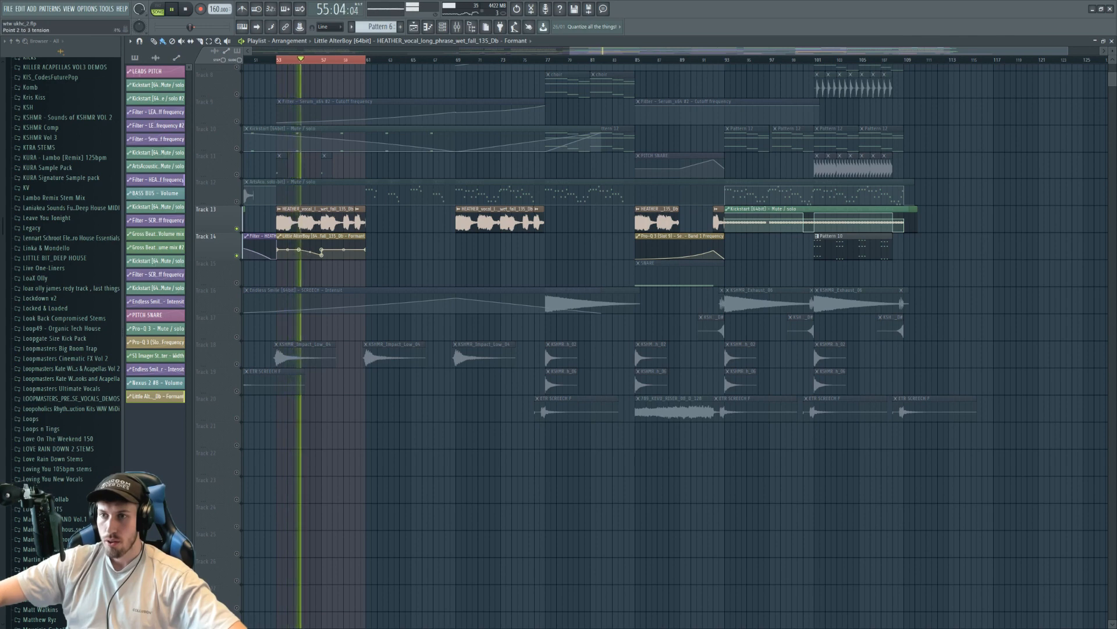
key(space)
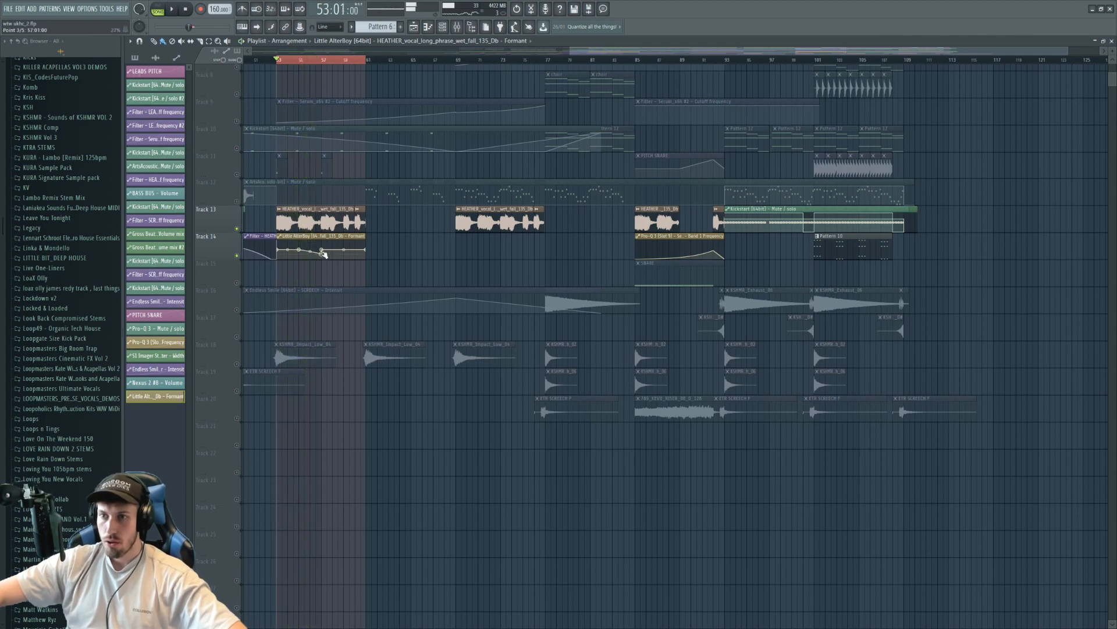
key(space)
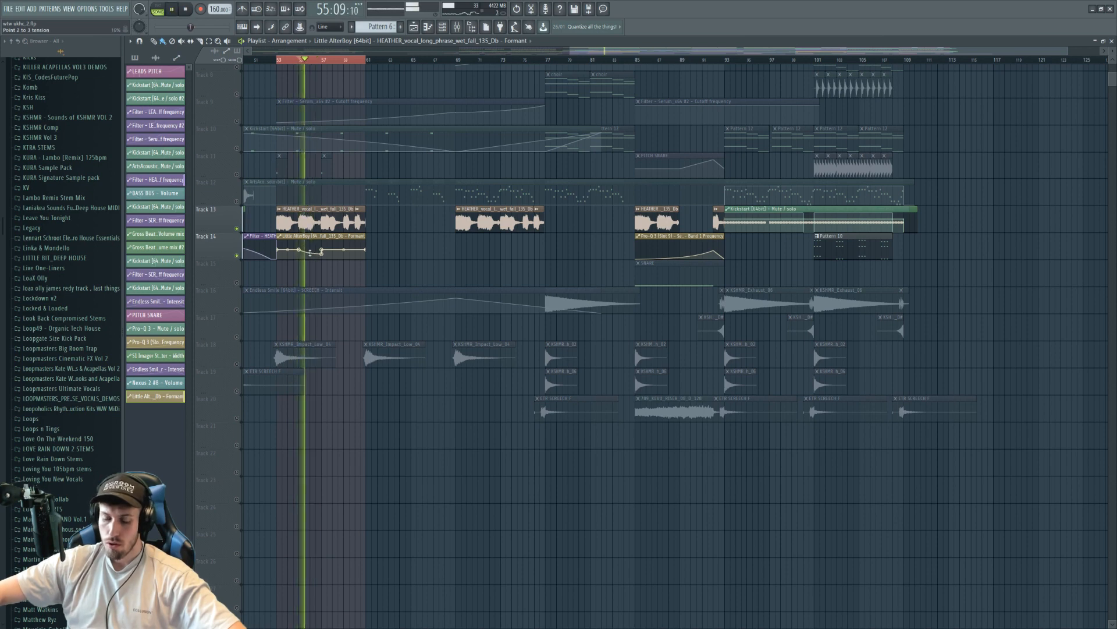
key(space)
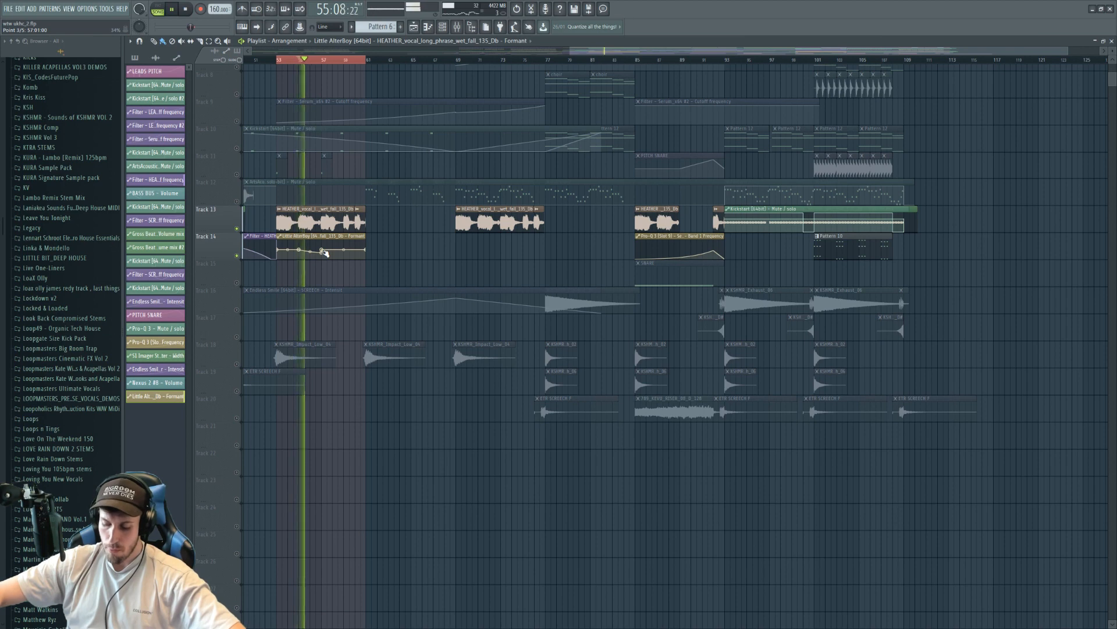
Shorten the Track 14 Formant automation to bars 53–57, repeat it at bar 57, and copy both clips beneath the second vocal at bar 69
key(space)
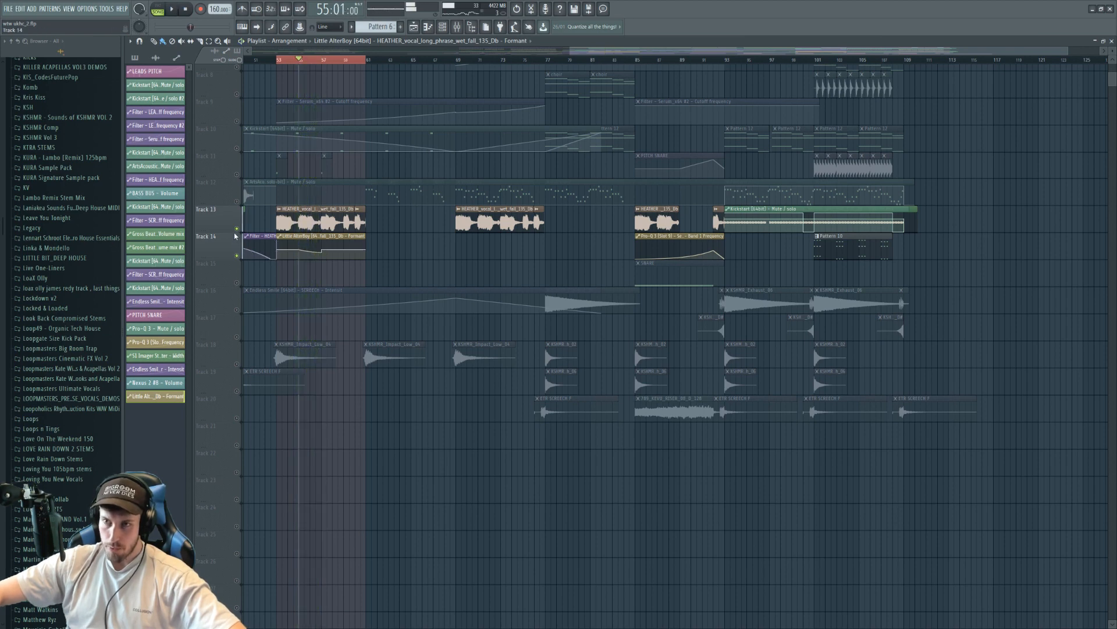
key(space)
drag(364, 244, 319, 245)
click(323, 246)
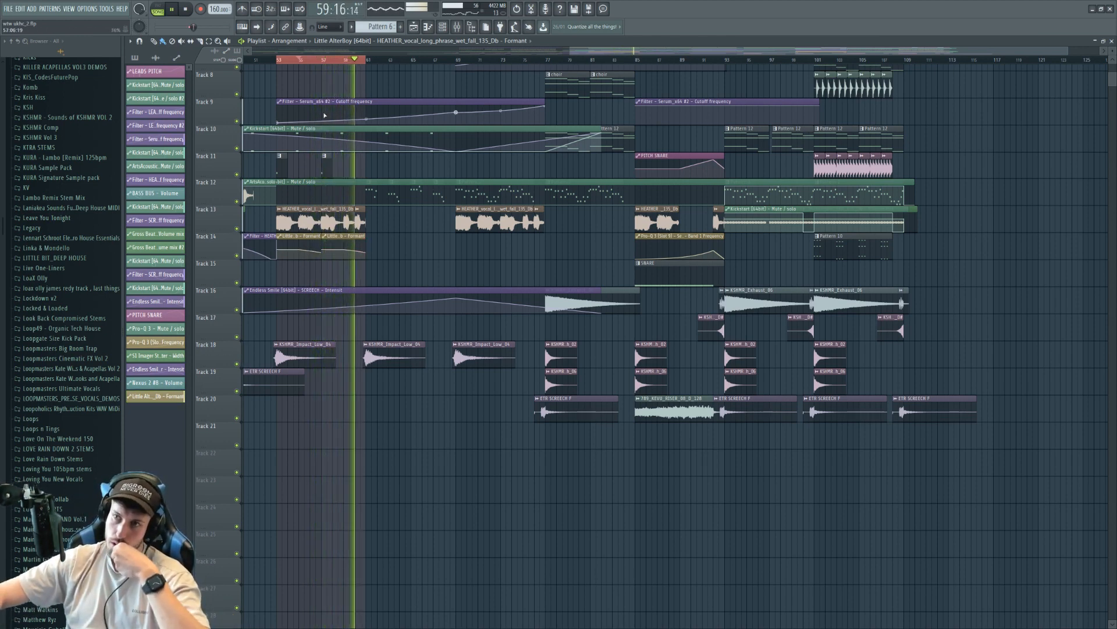
right_click(308, 60)
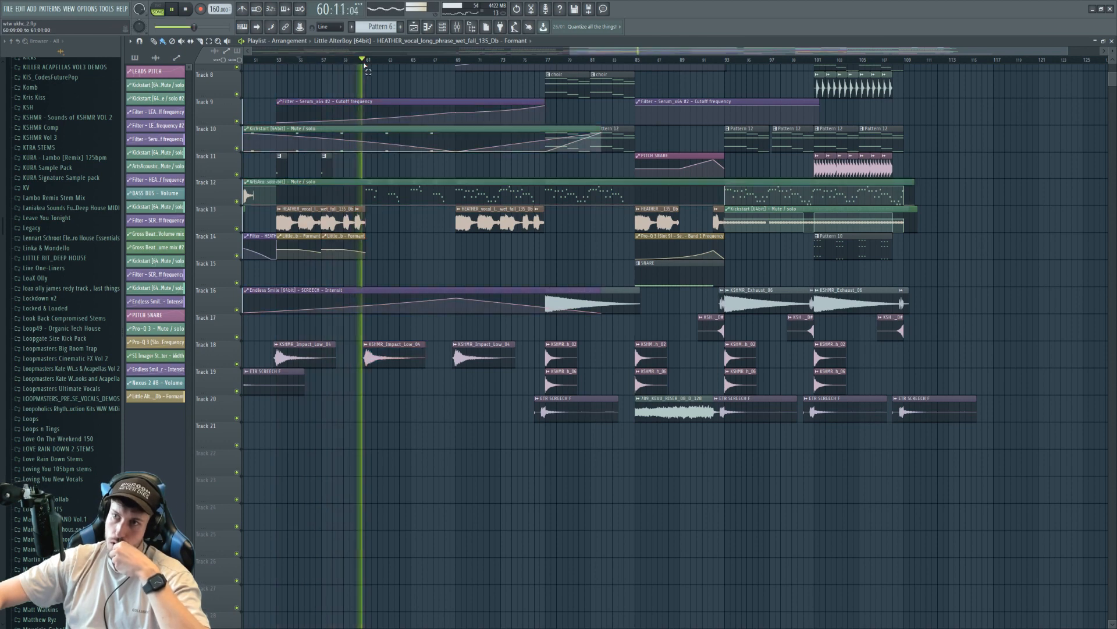
click(459, 247)
Trim the end of the first vocal clip on Track 13 without snapping, restore Line snap, and audition the second vocal from bar 69
click(332, 27)
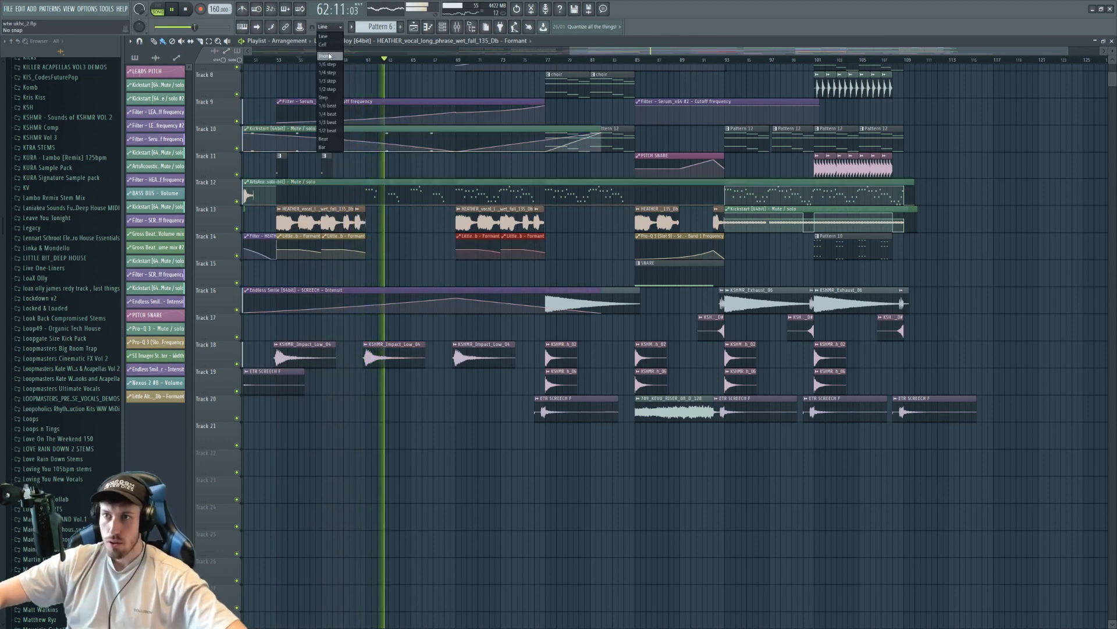
click(329, 55)
click(366, 223)
drag(366, 223, 365, 223)
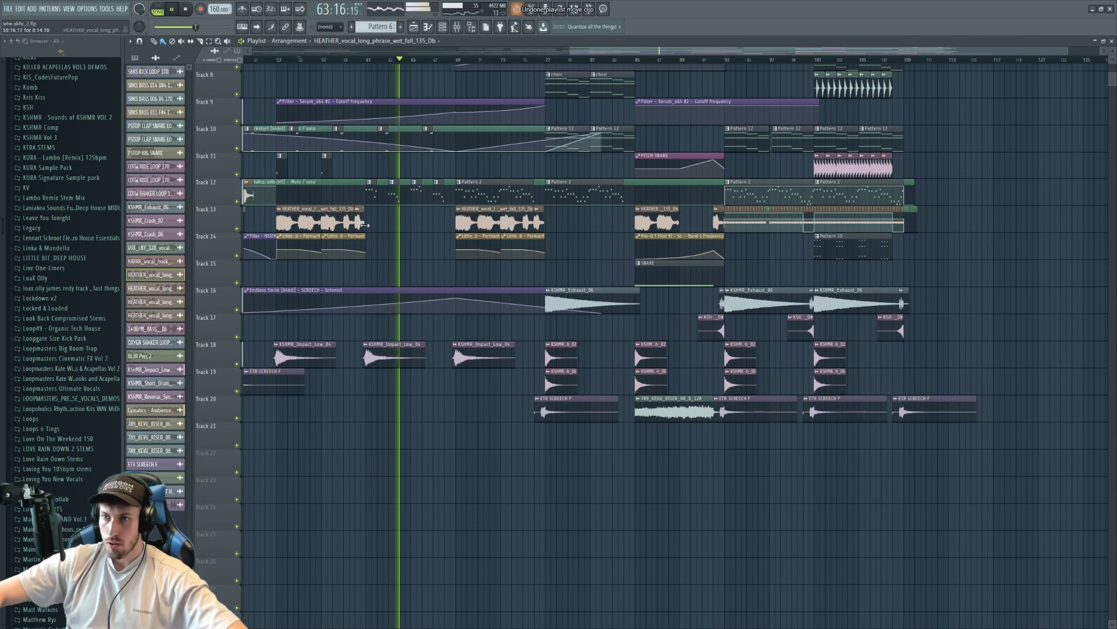
click(454, 60)
click(329, 27)
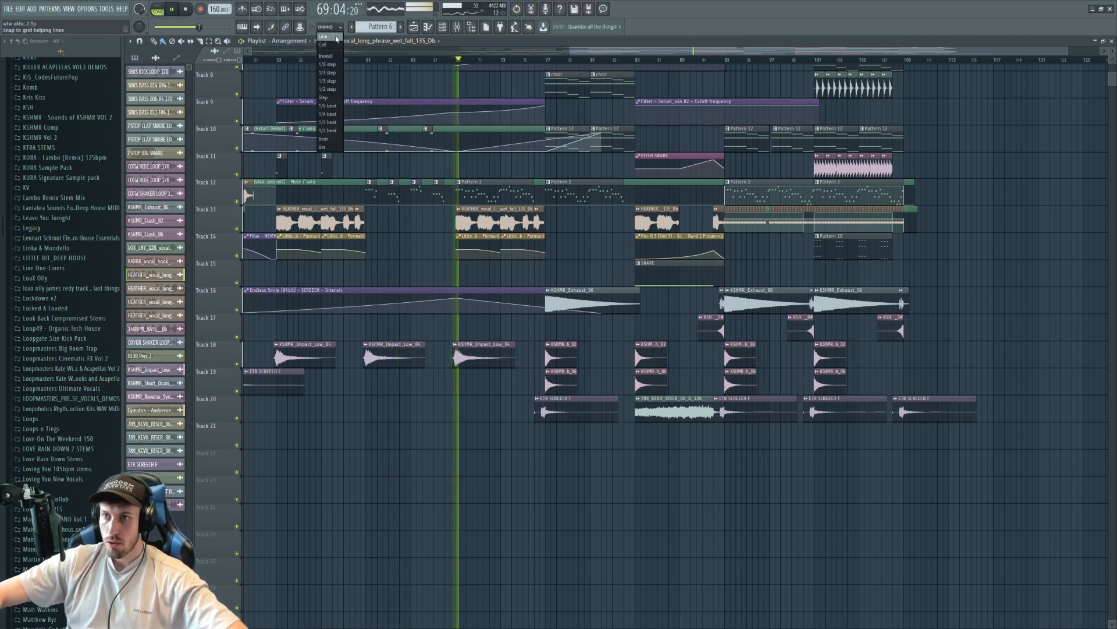
click(329, 39)
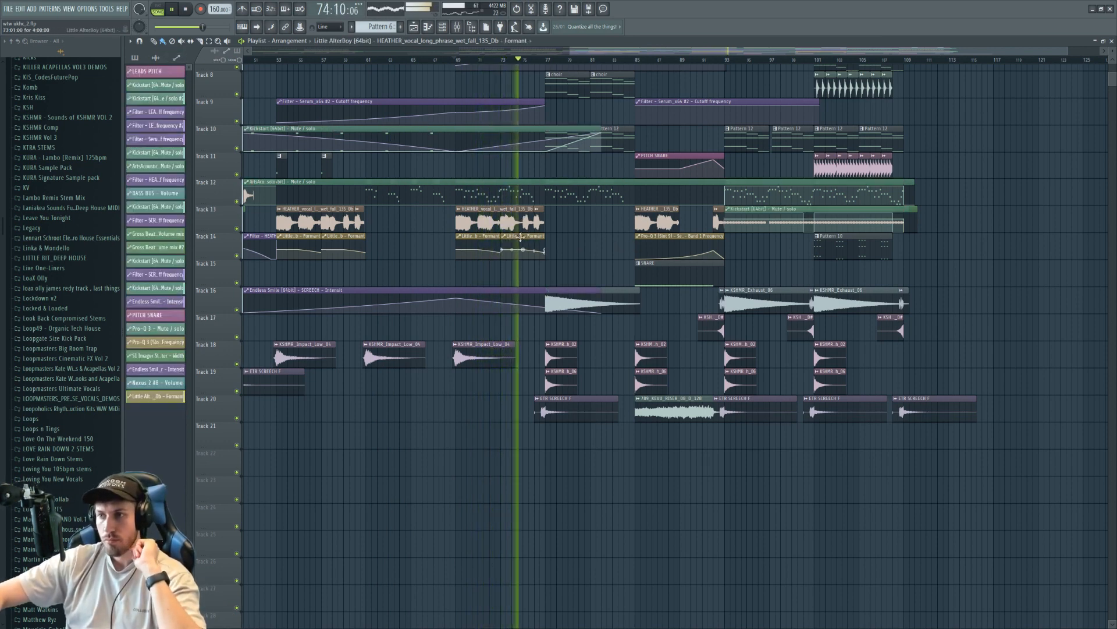
Select all the Formant automation clips on Track 14 and move them up onto the vocals on Track 13
click(508, 236)
click(541, 321)
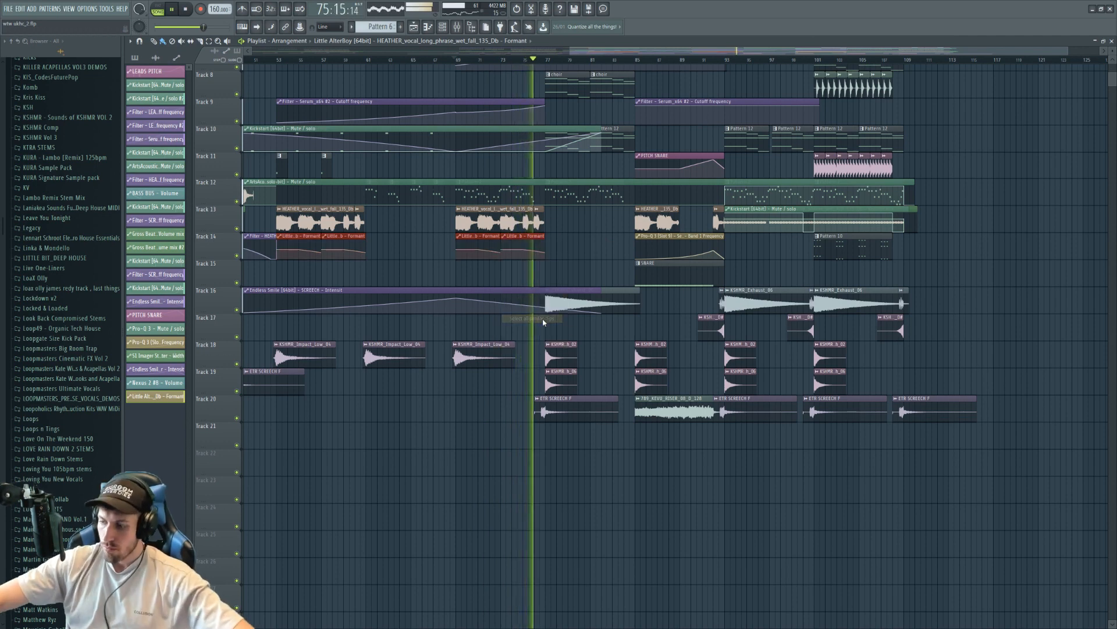
key(shift+Up)
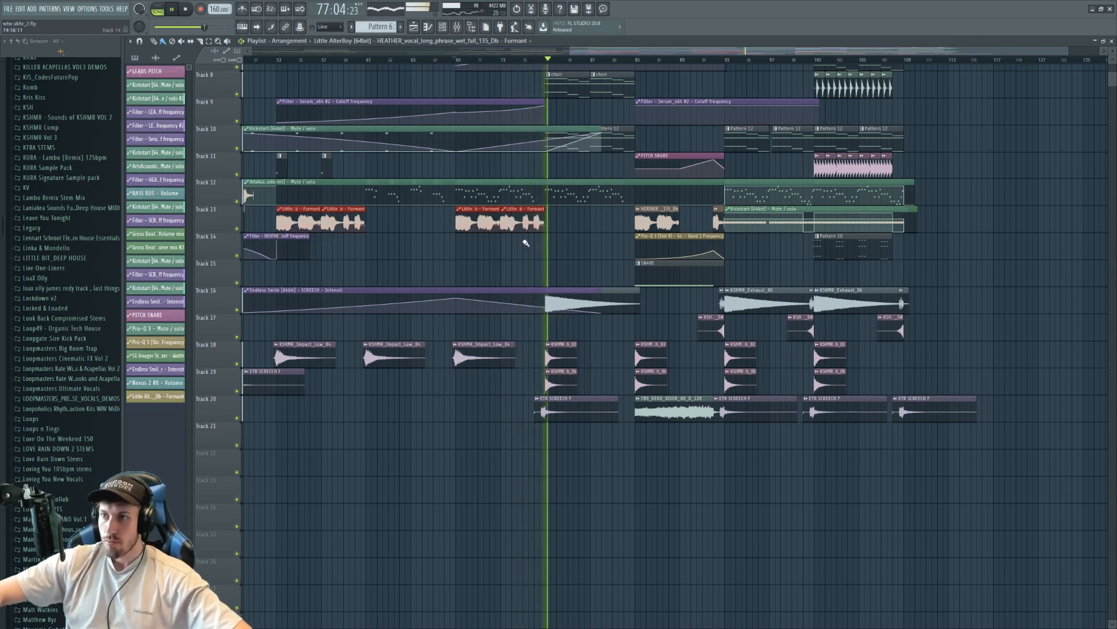
Place Formant automation clips over the Track 13 vocals at bars 85 and 89 and audition from bar 85
click(561, 227)
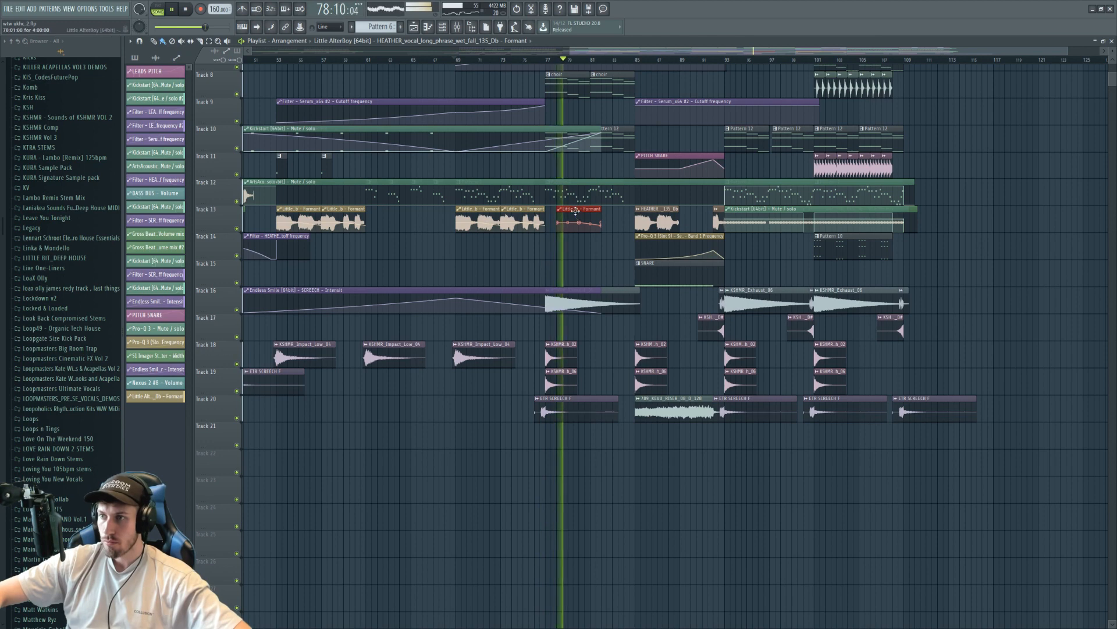
drag(573, 217, 656, 215)
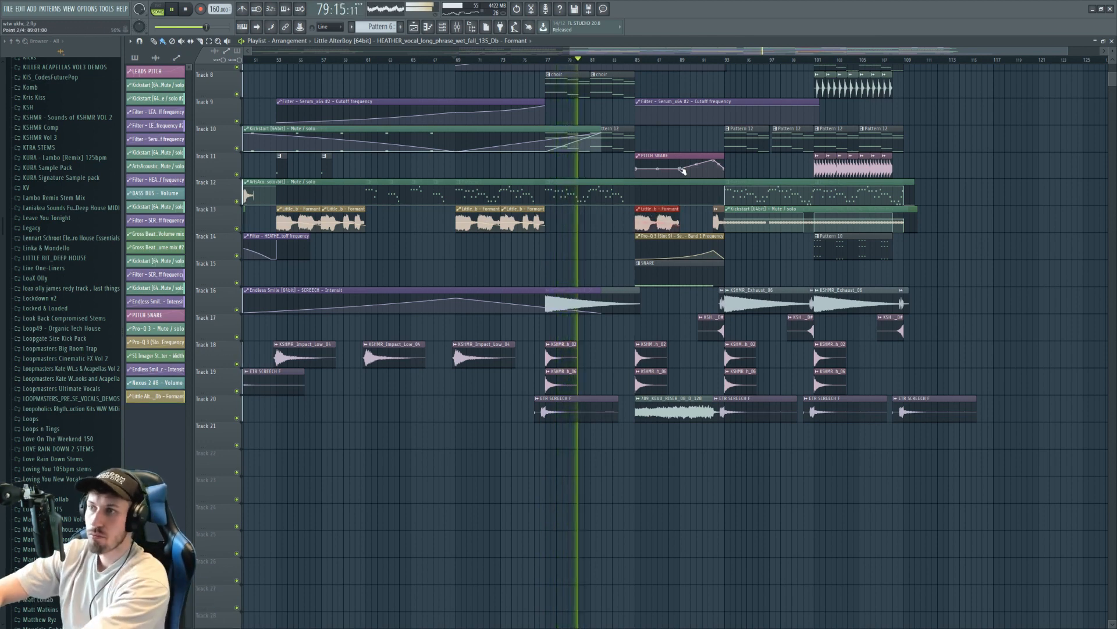
click(691, 135)
drag(691, 136, 693, 220)
click(635, 60)
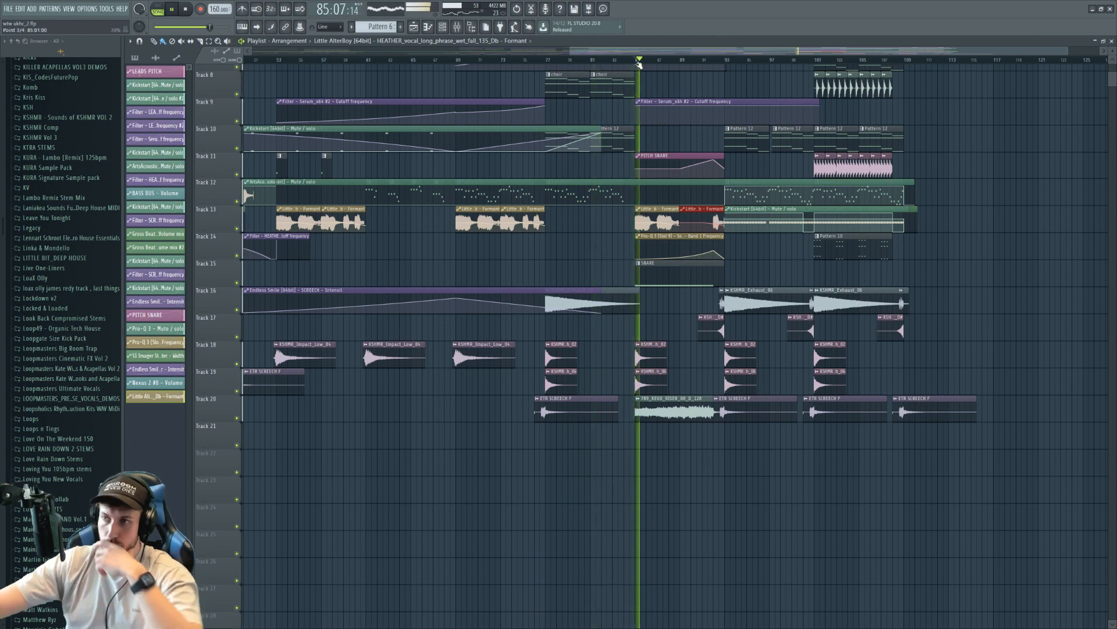
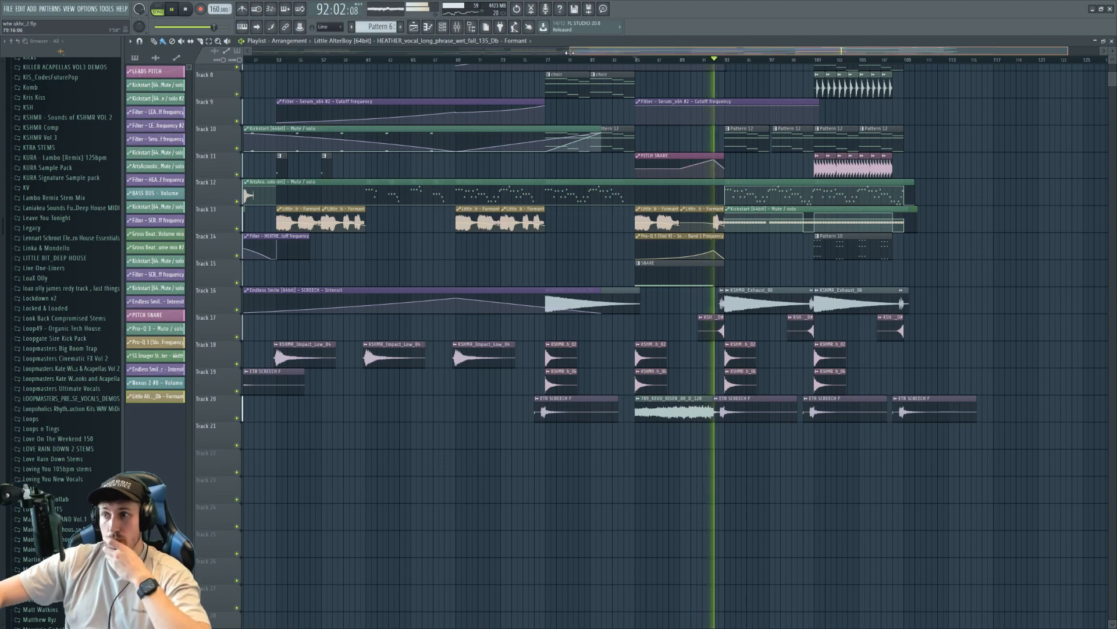
Open Pattern 10's Nexus 2 #4 notes, copy all of them, bring up the channel rack, and stop playback
scroll(502, 57, down, 2)
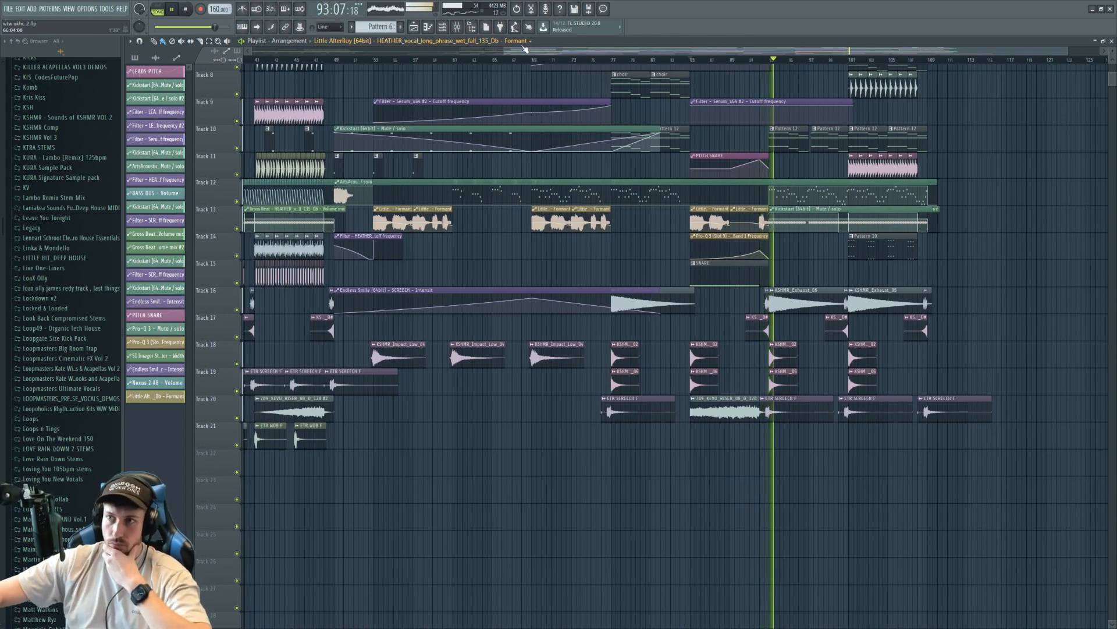
scroll(571, 61, down, 1)
scroll(571, 61, up, 2)
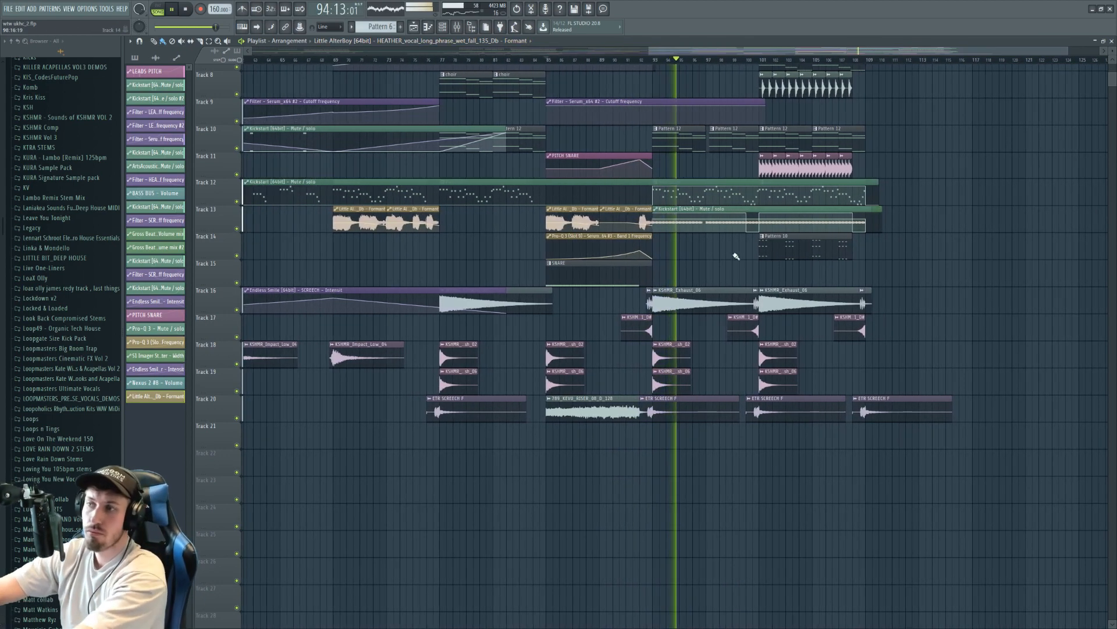
double_click(733, 251)
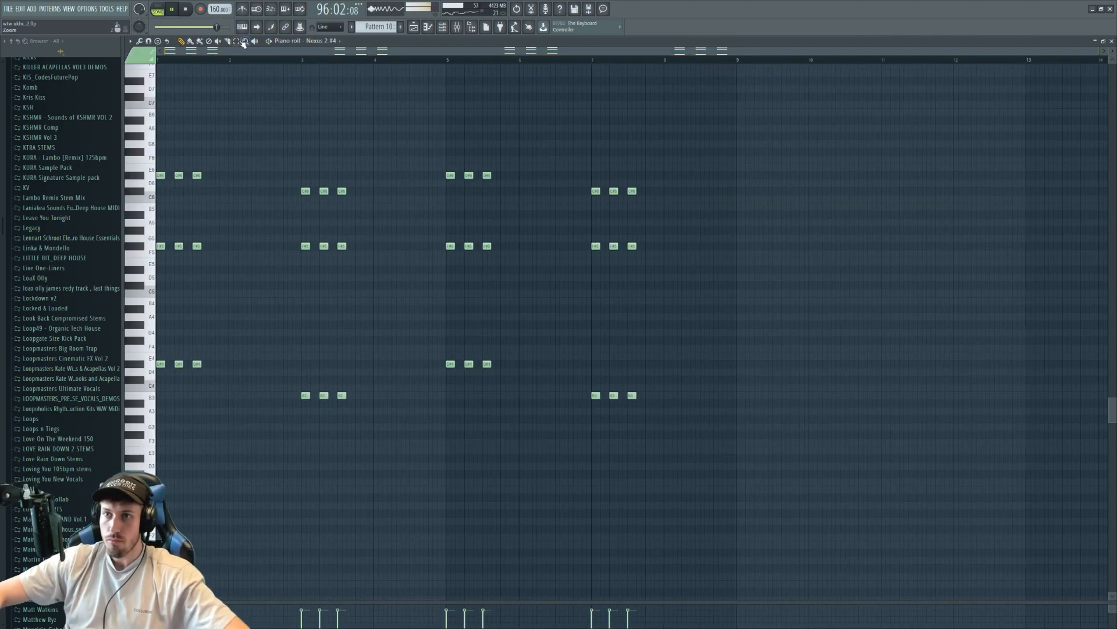
key(ctrl+a)
click(452, 26)
key(space)
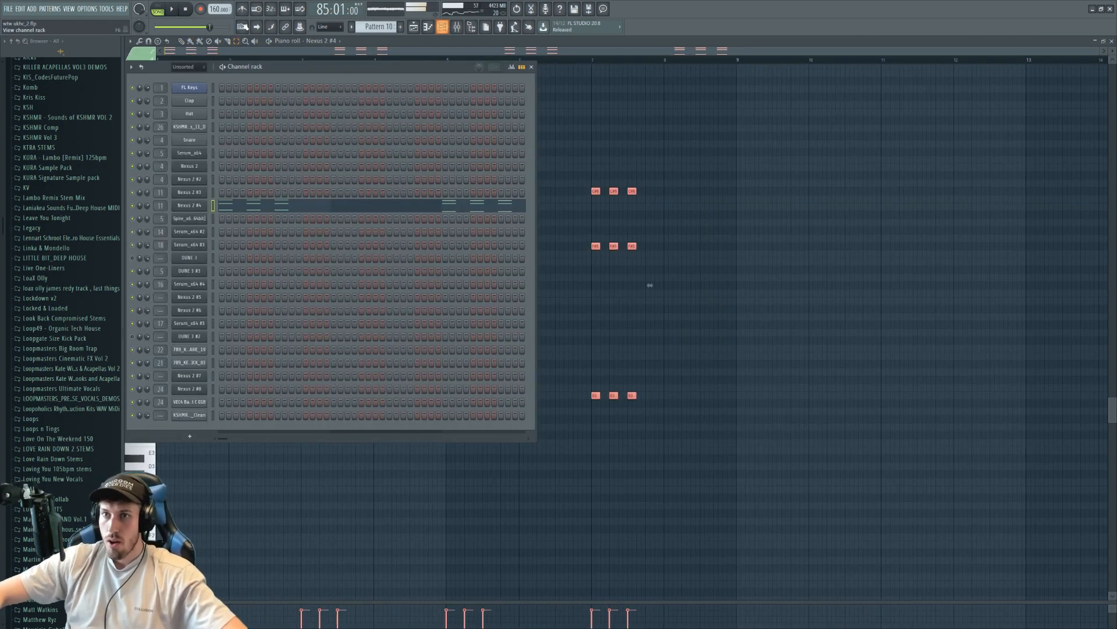
Add a new DUNE 3 instrument, paste the copied chord notes into its piano roll, and route it to mixer track 11
click(31, 8)
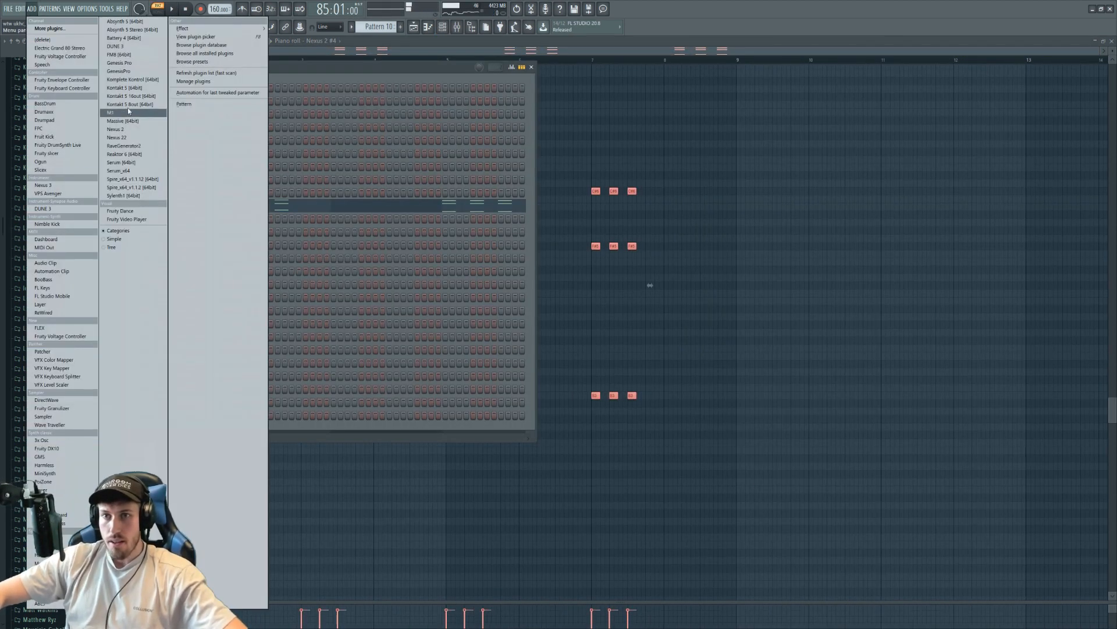
click(122, 47)
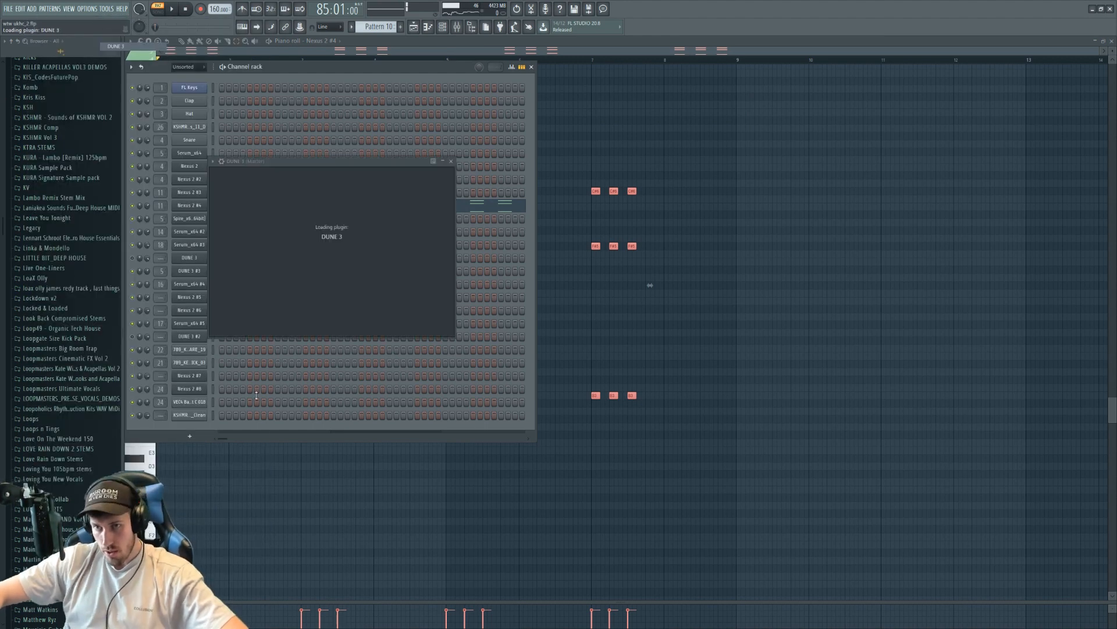
right_click(188, 428)
click(231, 424)
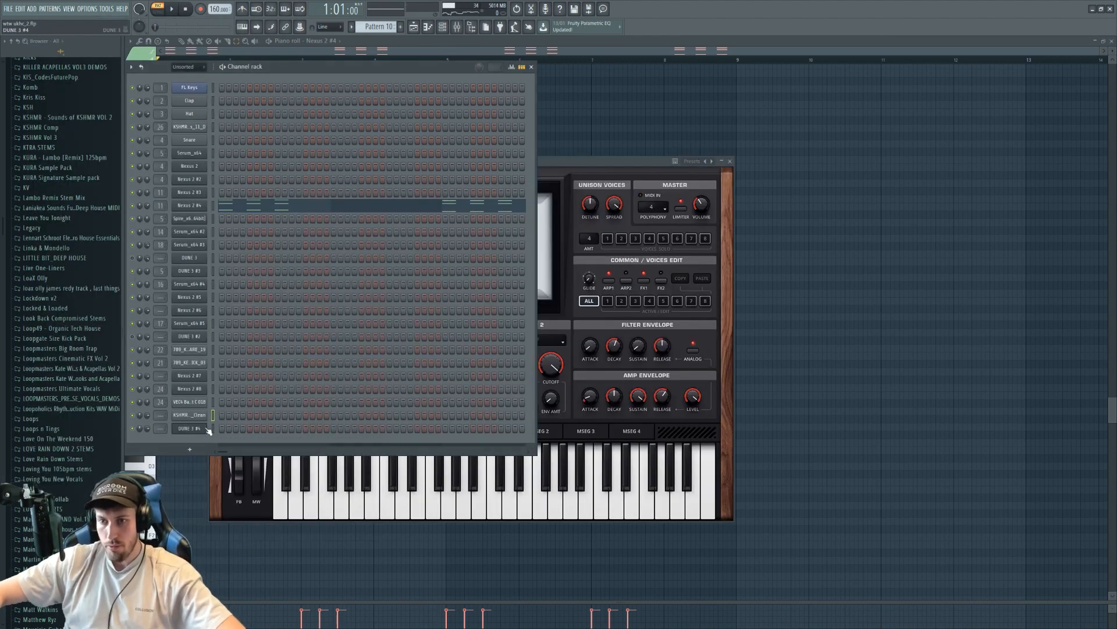
right_click(209, 430)
click(236, 429)
key(ctrl+v)
key(F6)
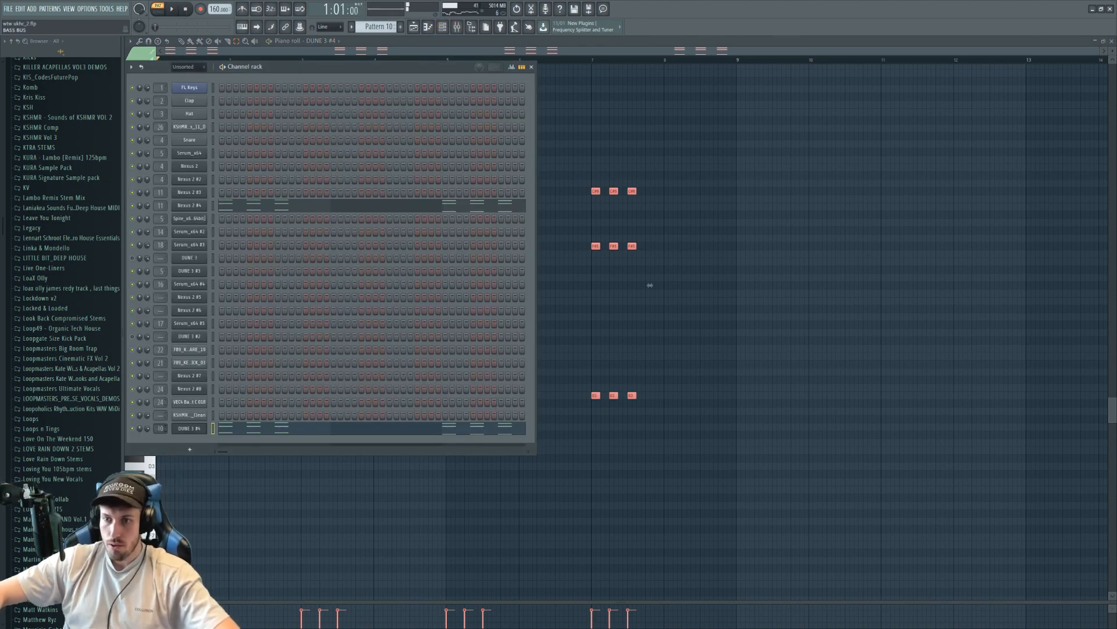
Load the LD SUPERSAWS X4 preset in DUNE 3 #4 and step back through the presets to LD STACK ME UP while auditioning
click(188, 431)
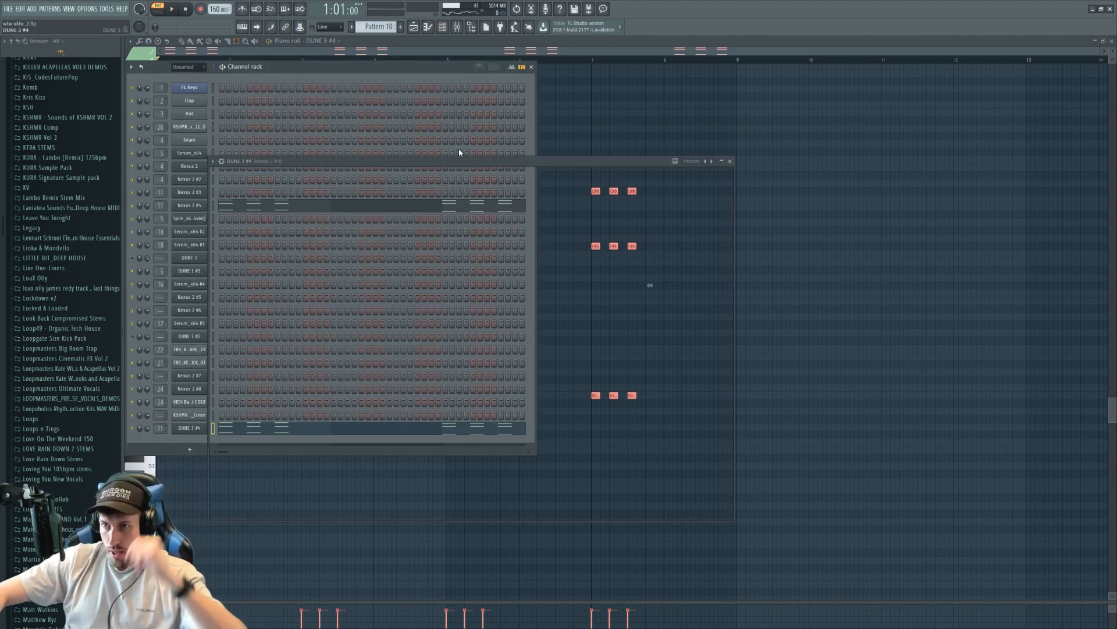
click(432, 200)
click(487, 210)
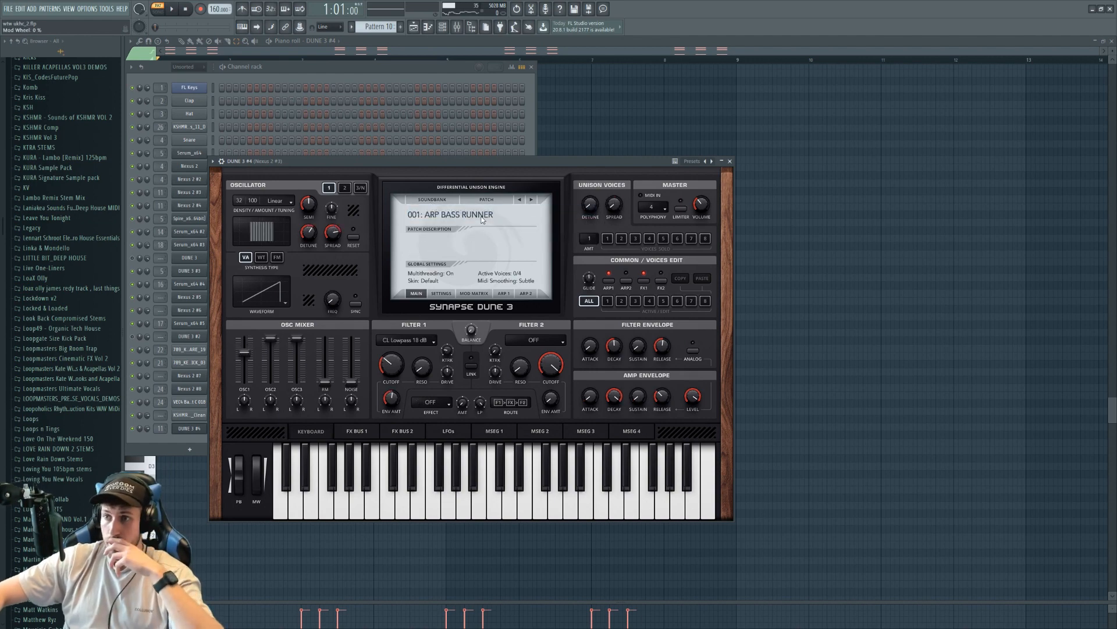
click(482, 216)
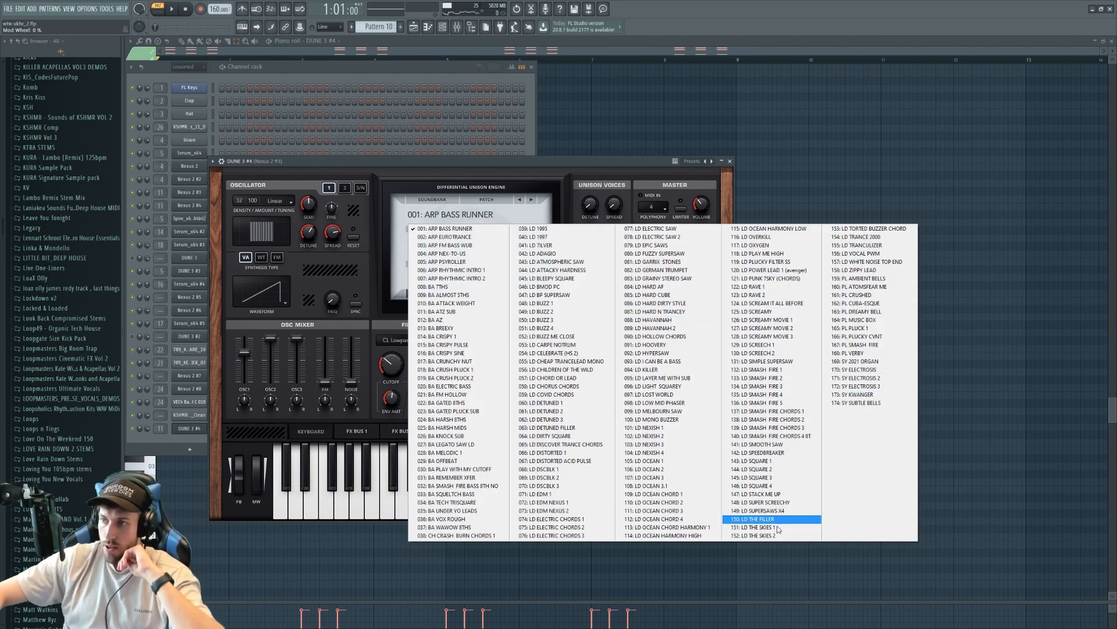
click(767, 511)
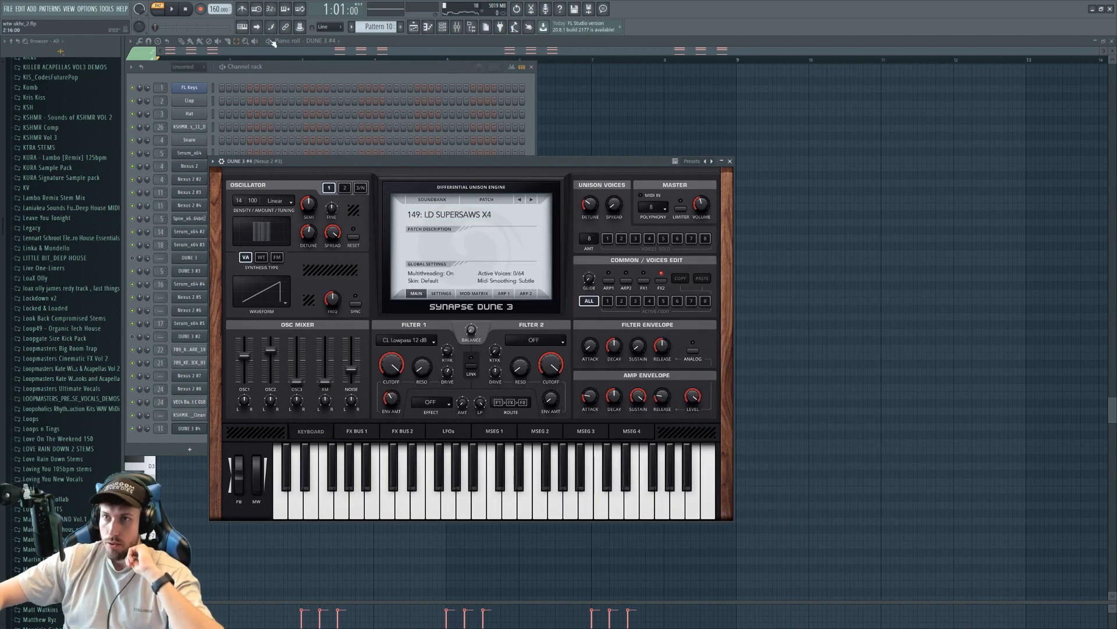
click(521, 200)
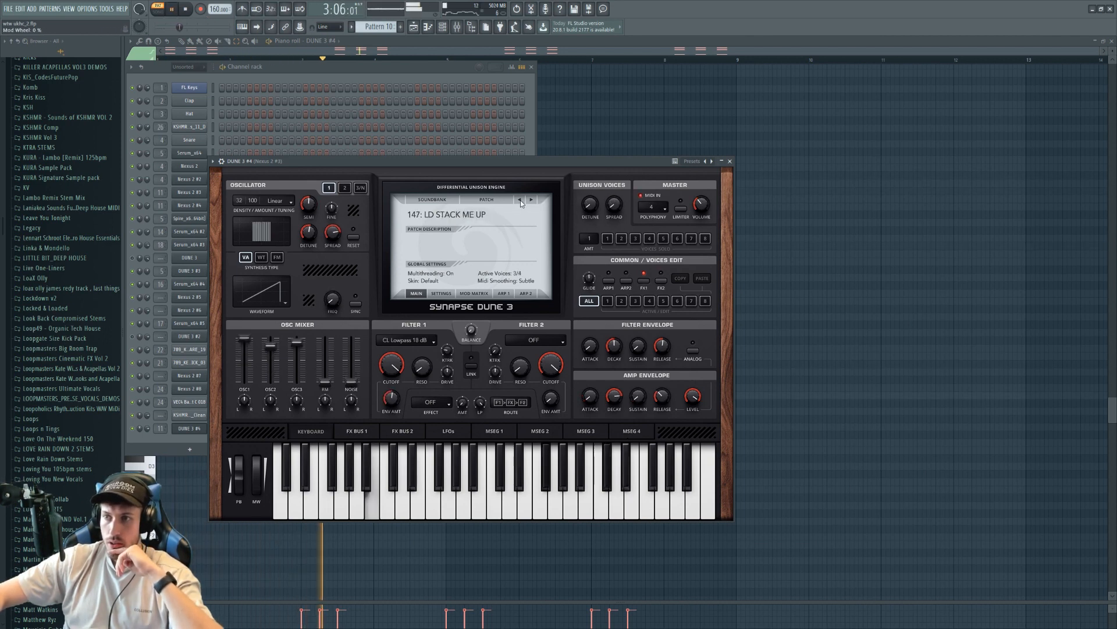
Audition the new DUNE 3 #4 layer in the full song from bar 101 and adjust its channel volume
click(144, 440)
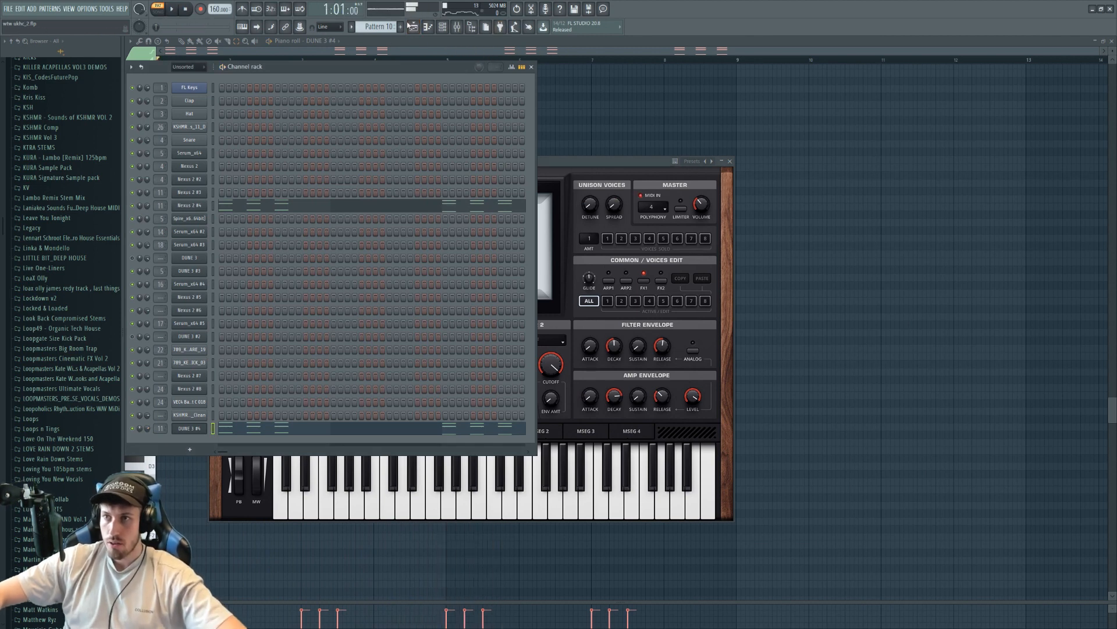
click(413, 27)
key(l)
key(space)
click(759, 60)
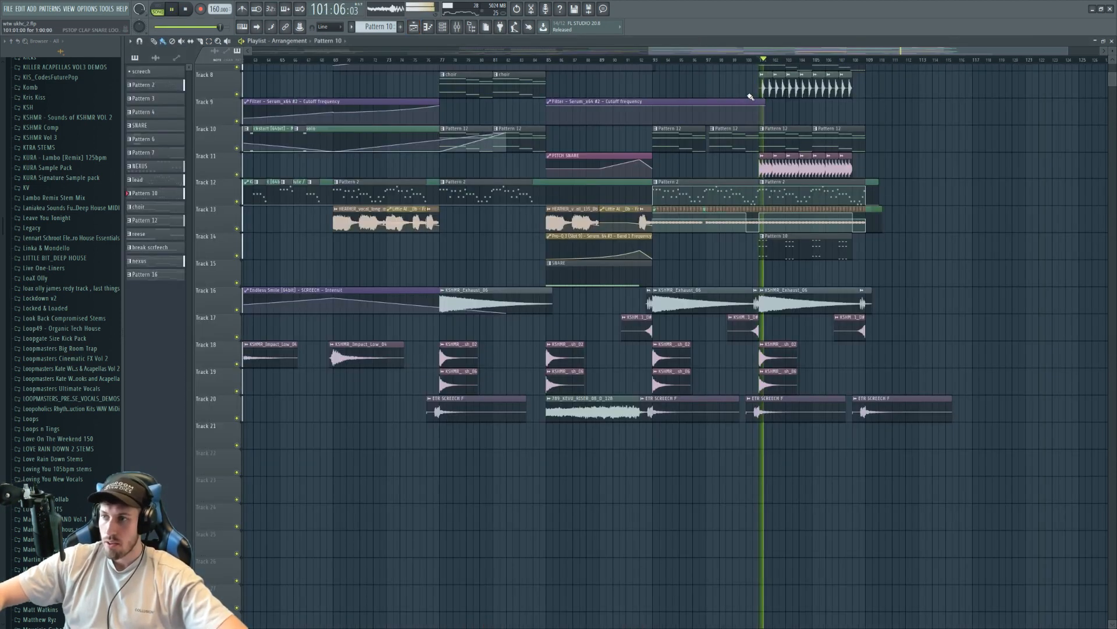
click(442, 27)
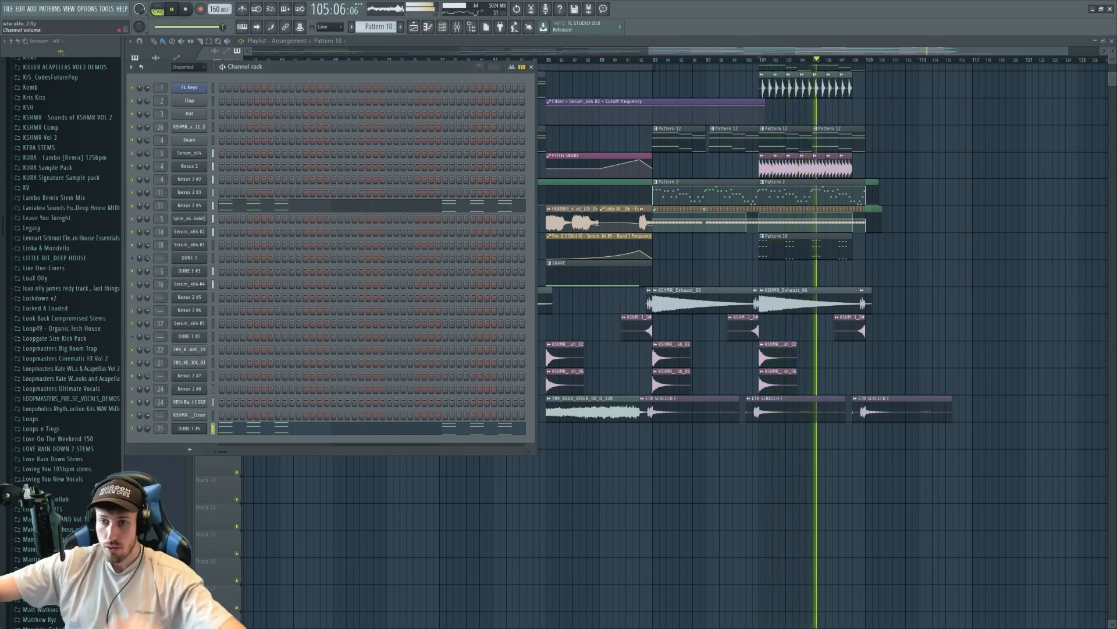
drag(147, 430, 146, 440)
Loop Pattern 10 alone and step DUNE 3 #4's presets back to LD SMASH & FIRE CHORDS 1 while auditioning
click(194, 428)
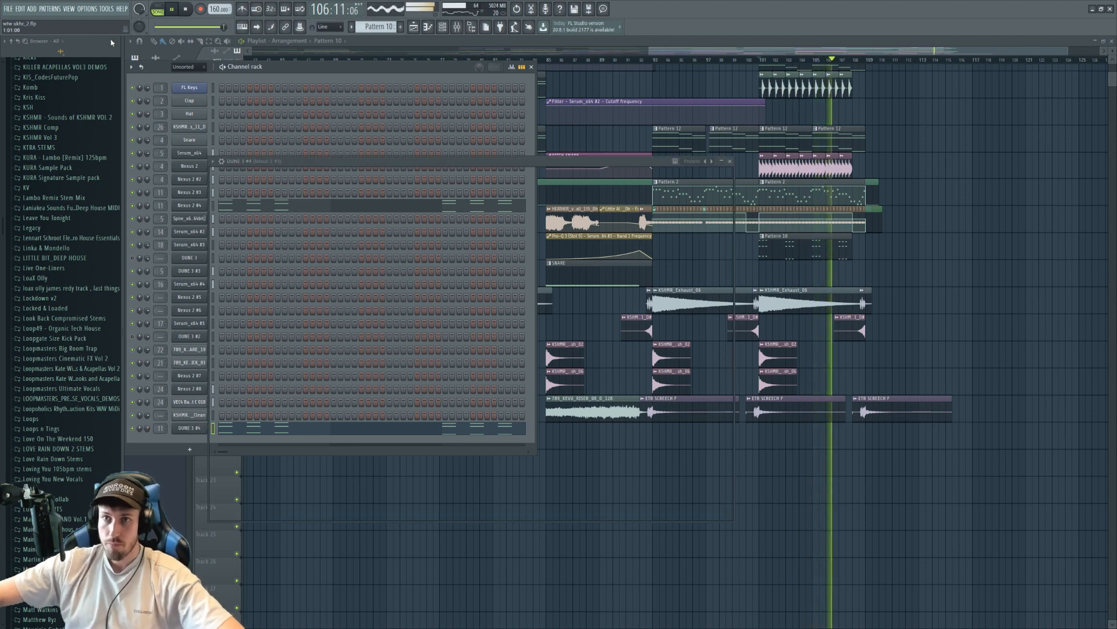
click(157, 5)
click(518, 202)
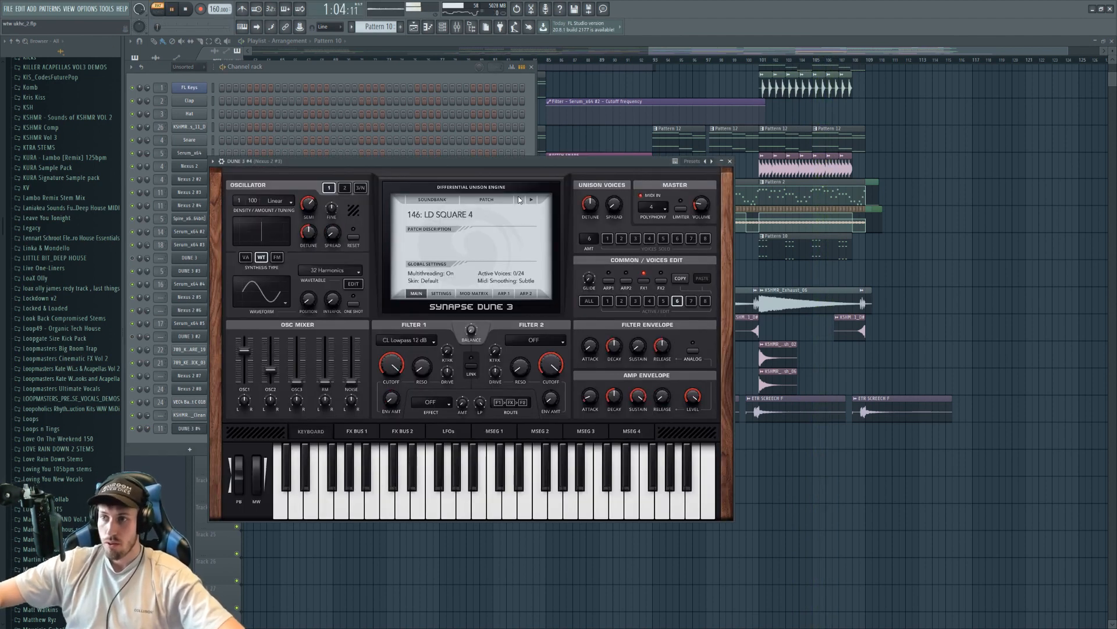
click(521, 199)
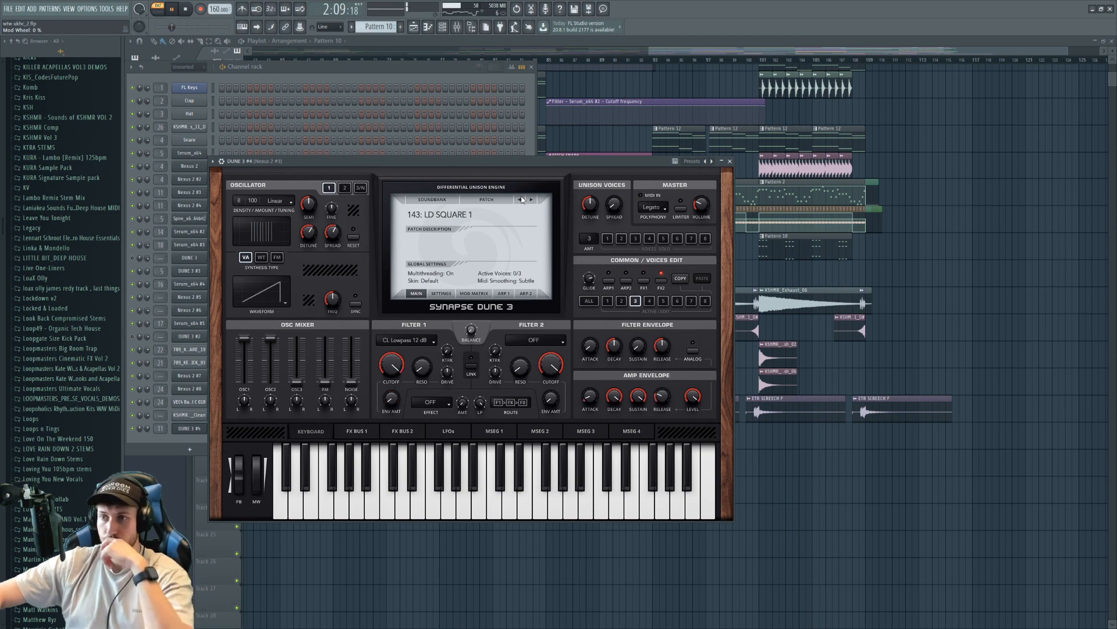
click(521, 199)
click(520, 200)
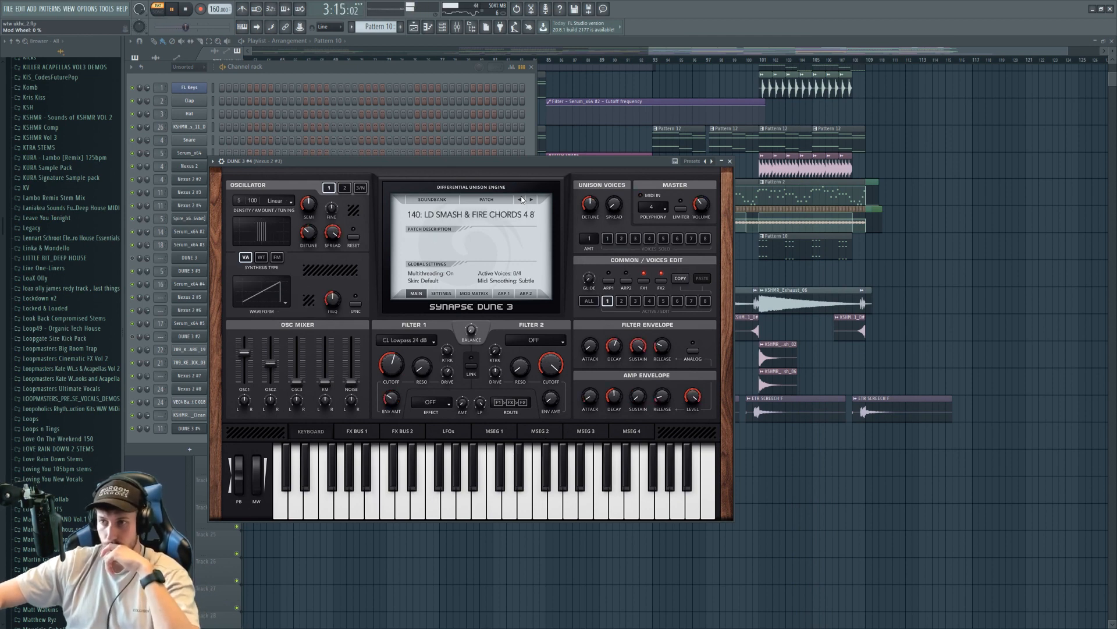
click(146, 432)
click(531, 182)
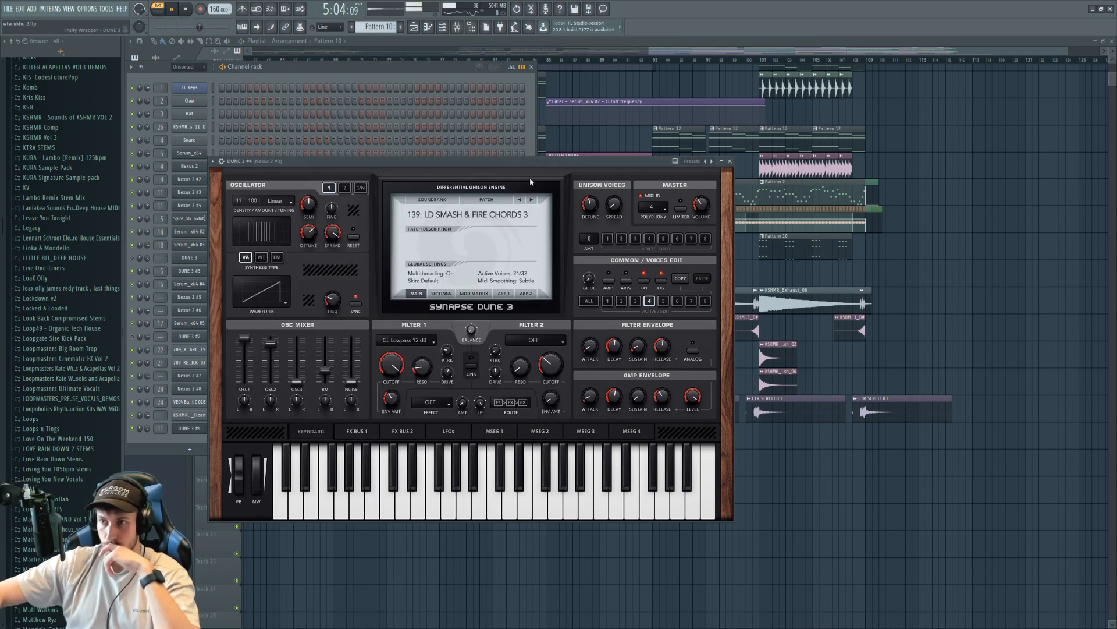
click(521, 200)
click(521, 200)
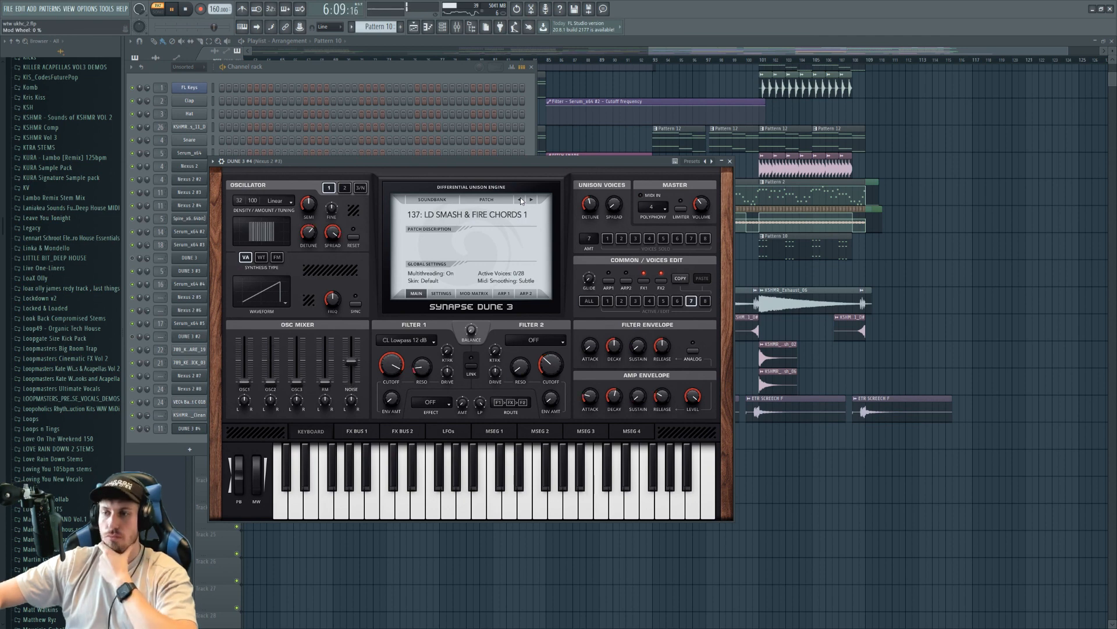
Continue auditioning earlier DUNE 3 #4 presets back to LD NEXISH 1
click(520, 200)
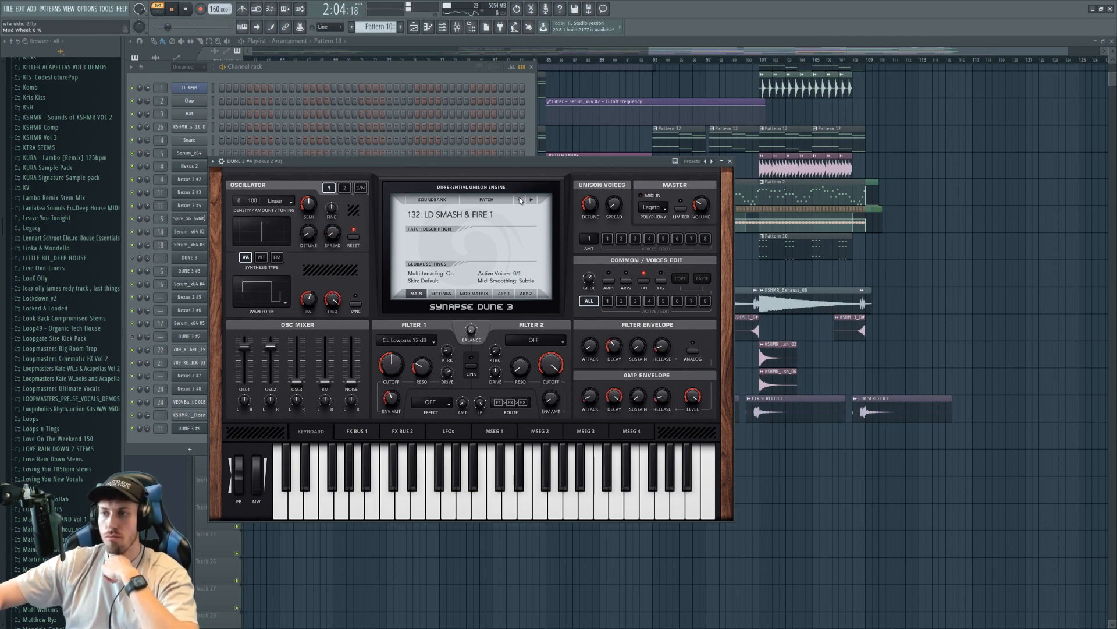
click(520, 200)
click(520, 200)
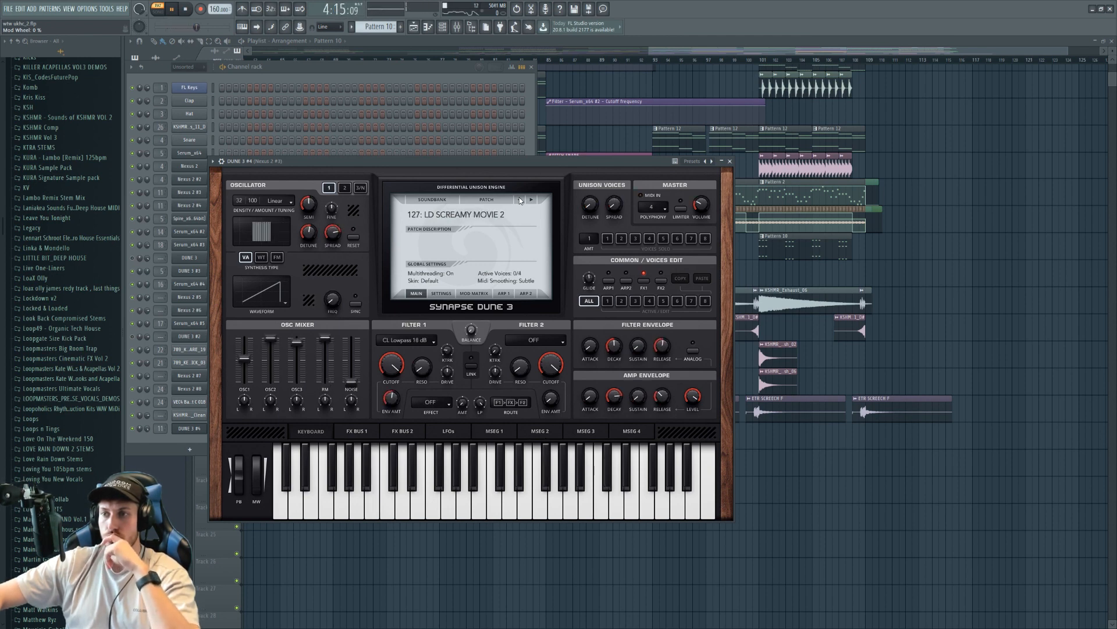
click(520, 200)
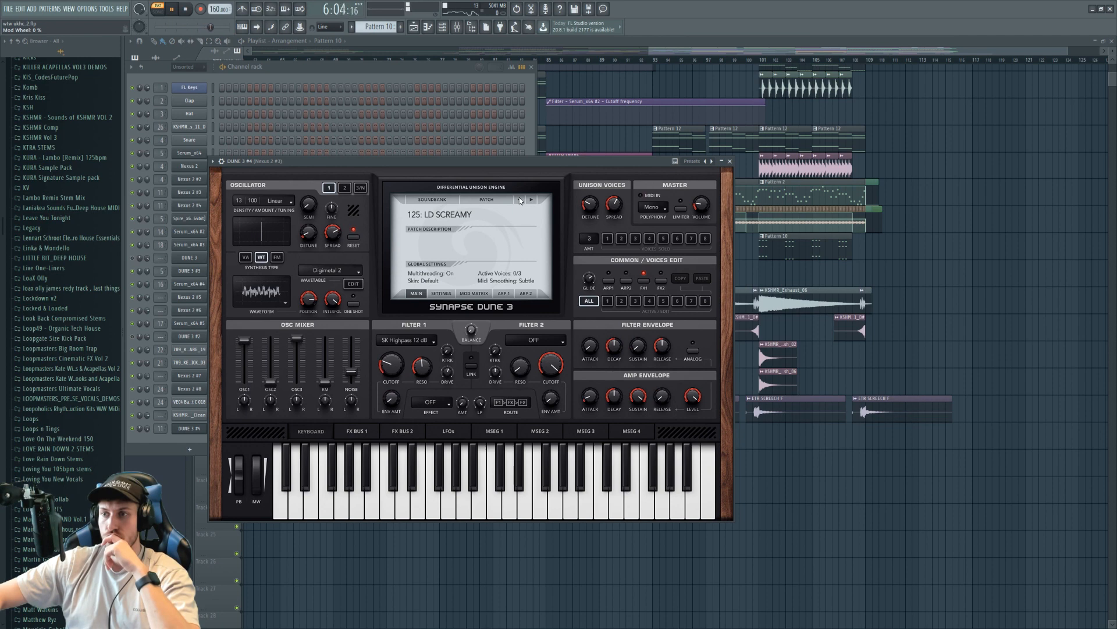
click(521, 199)
click(520, 199)
click(520, 200)
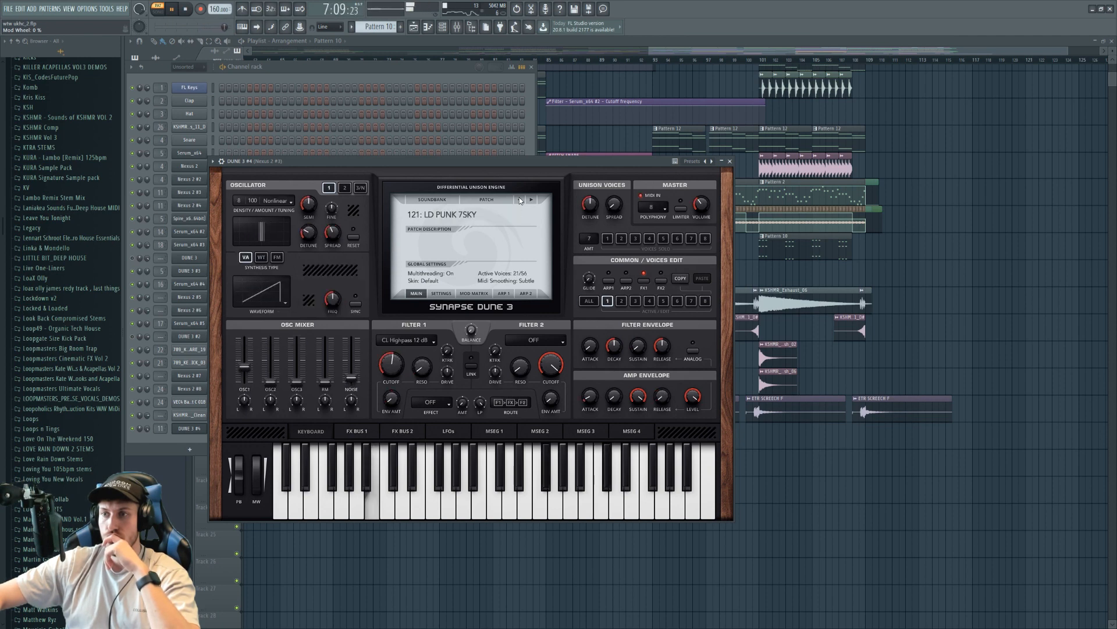
click(520, 200)
click(520, 200)
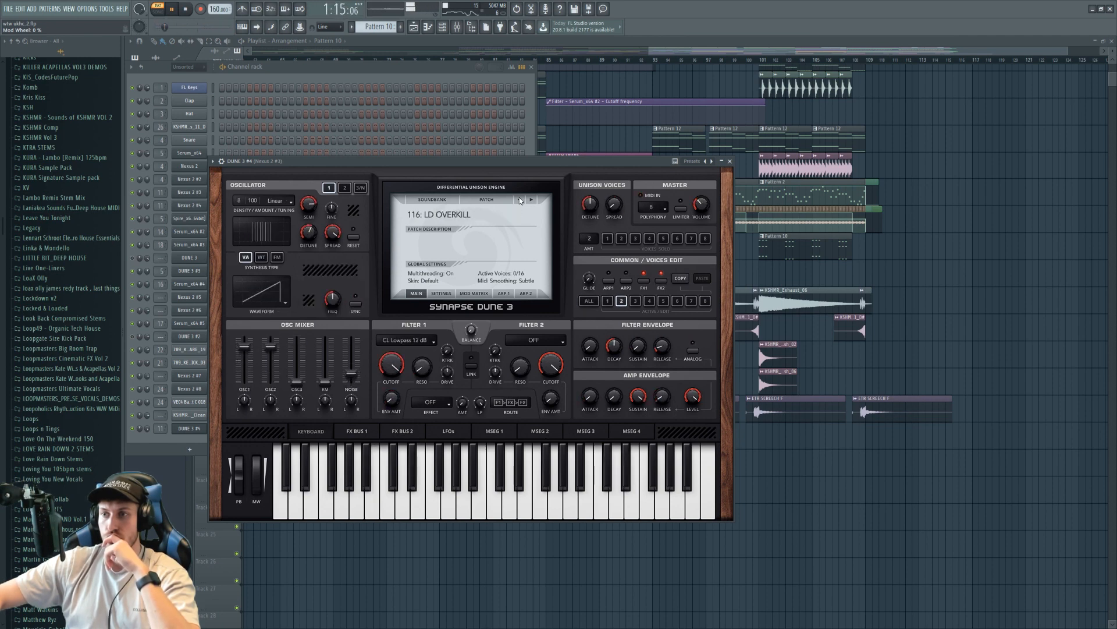
click(520, 199)
click(520, 199)
click(520, 199)
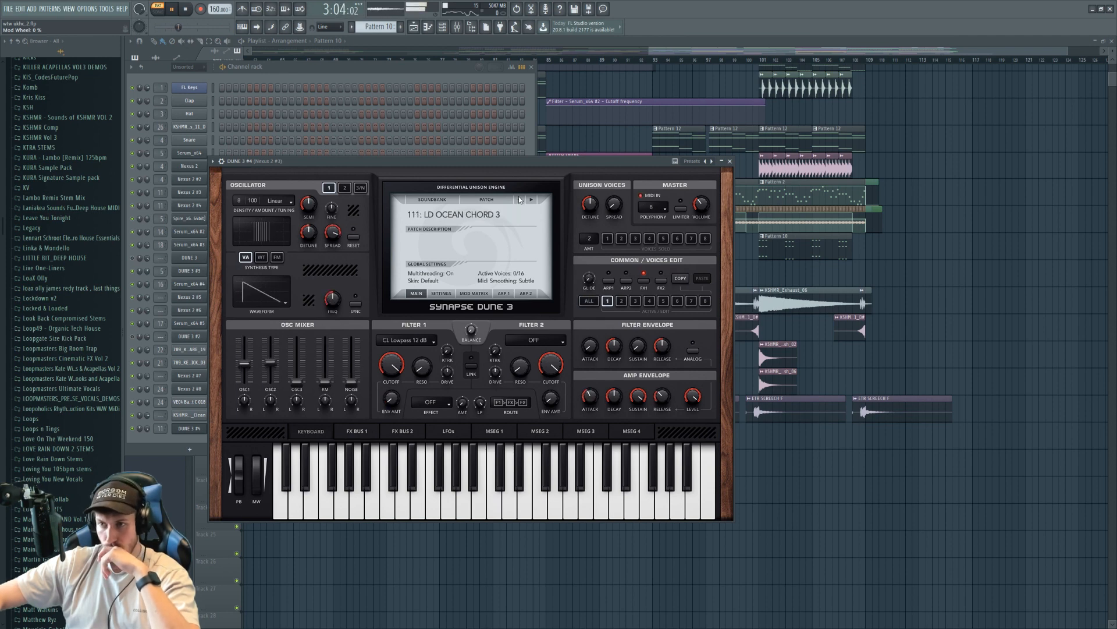
click(521, 200)
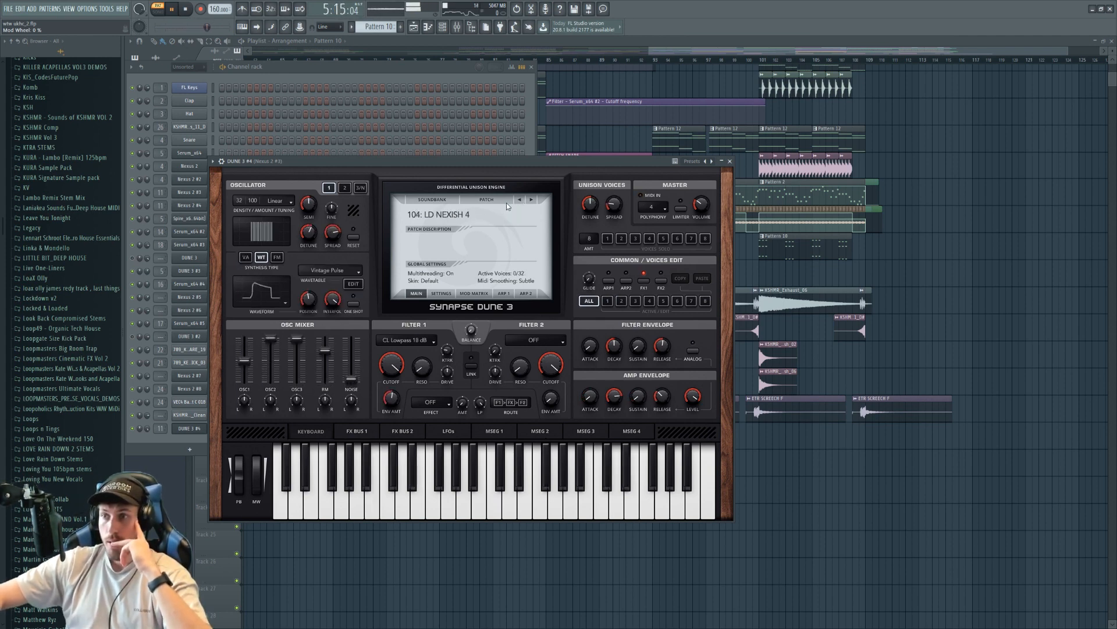
click(507, 202)
click(517, 199)
click(517, 199)
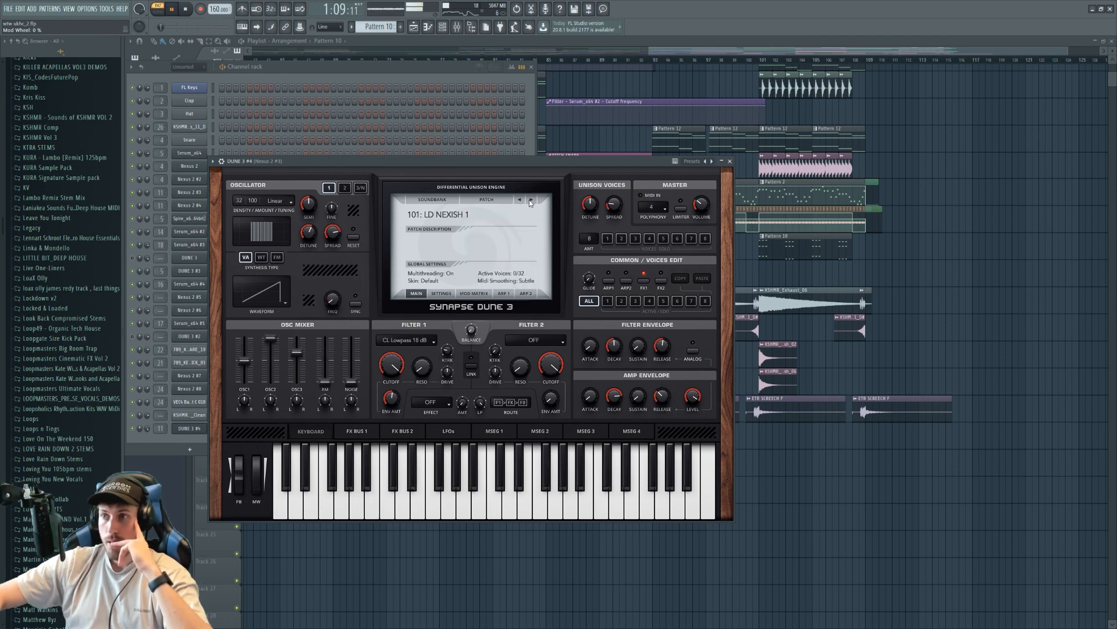
Audition the full song from bar 101, and try a Pattern 10 clip on track 21 at bar 77
click(761, 61)
click(442, 27)
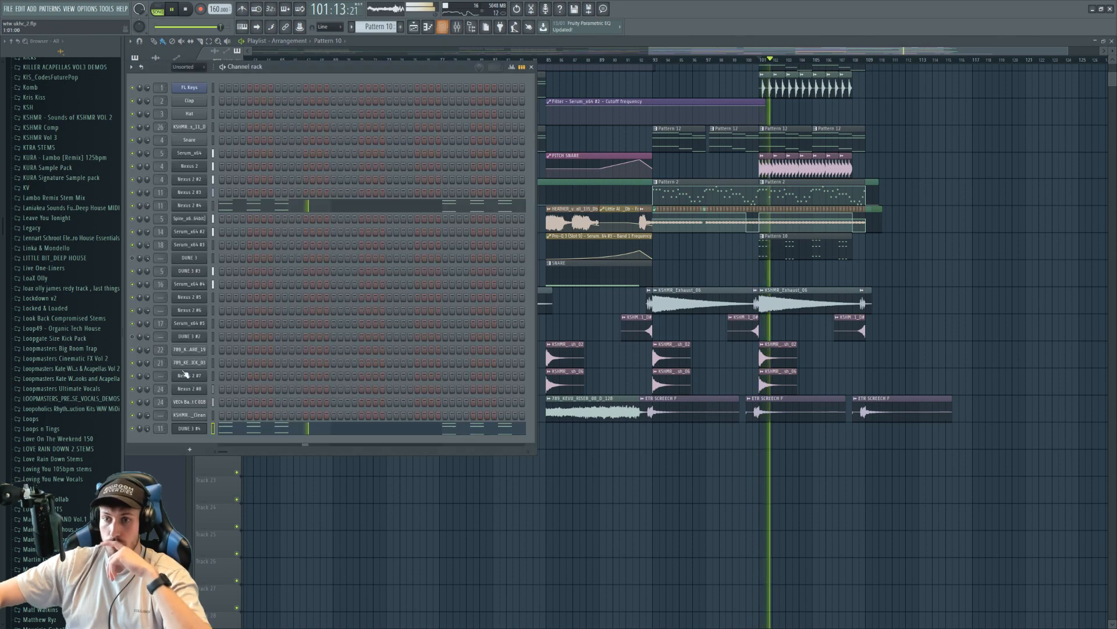
drag(647, 441, 443, 441)
click(429, 60)
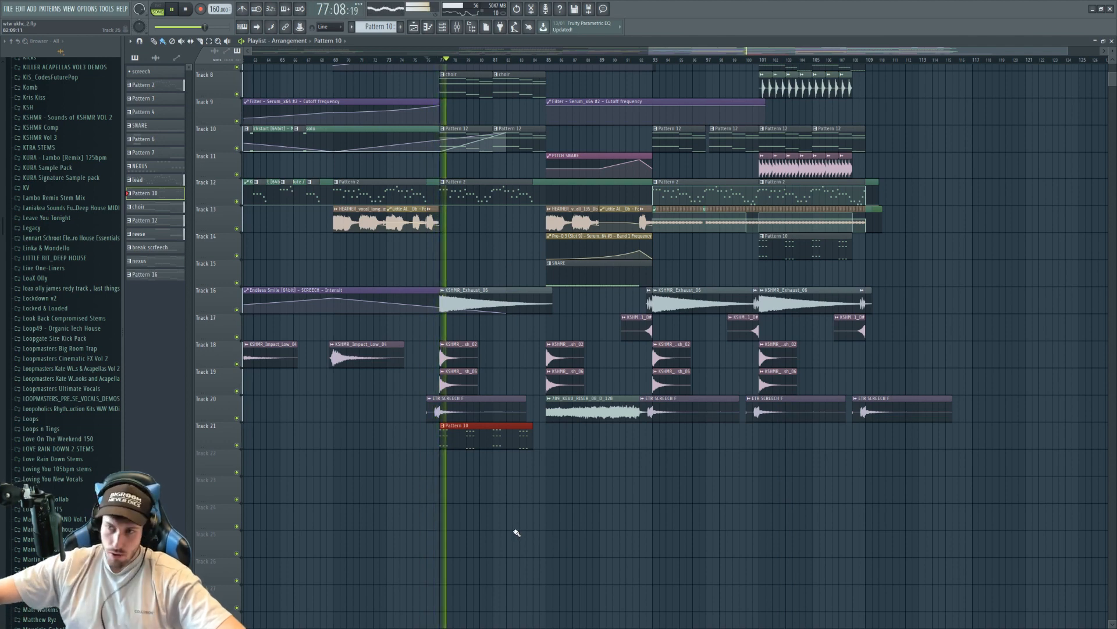
Open DUNE 3 #4's notes in Pattern 10's piano roll, loop the pattern alone, and undo the note transposition
key(F6)
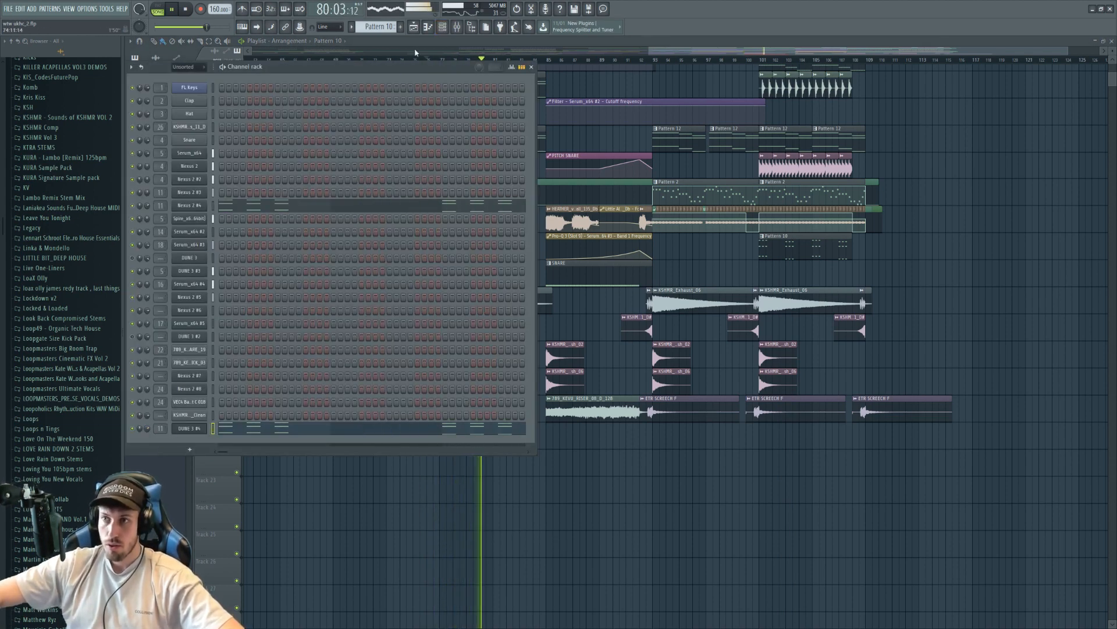
click(427, 29)
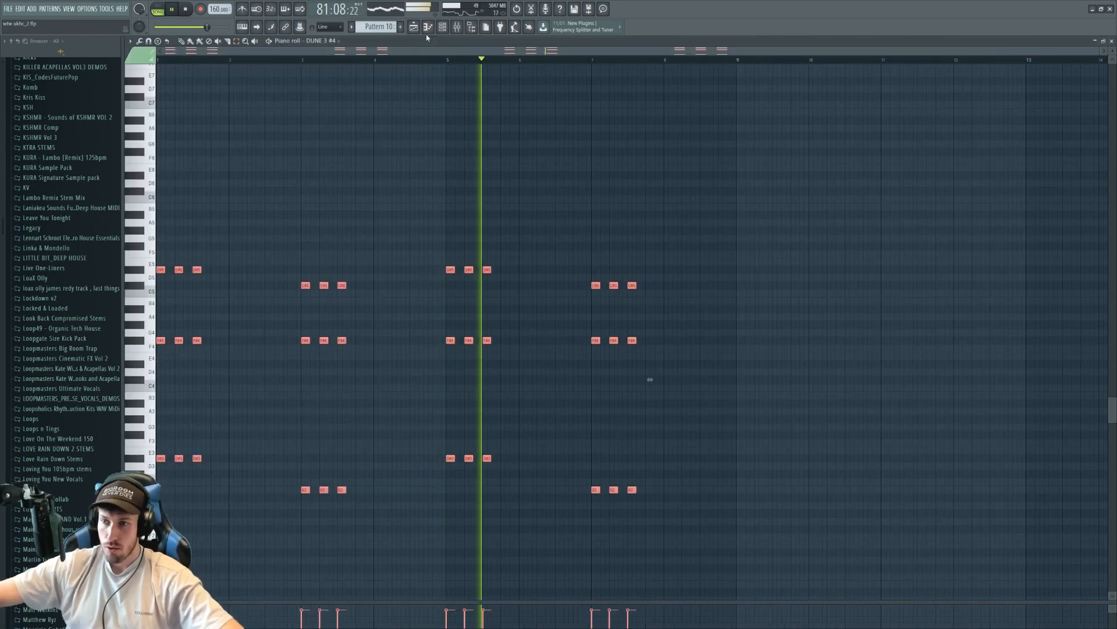
click(157, 5)
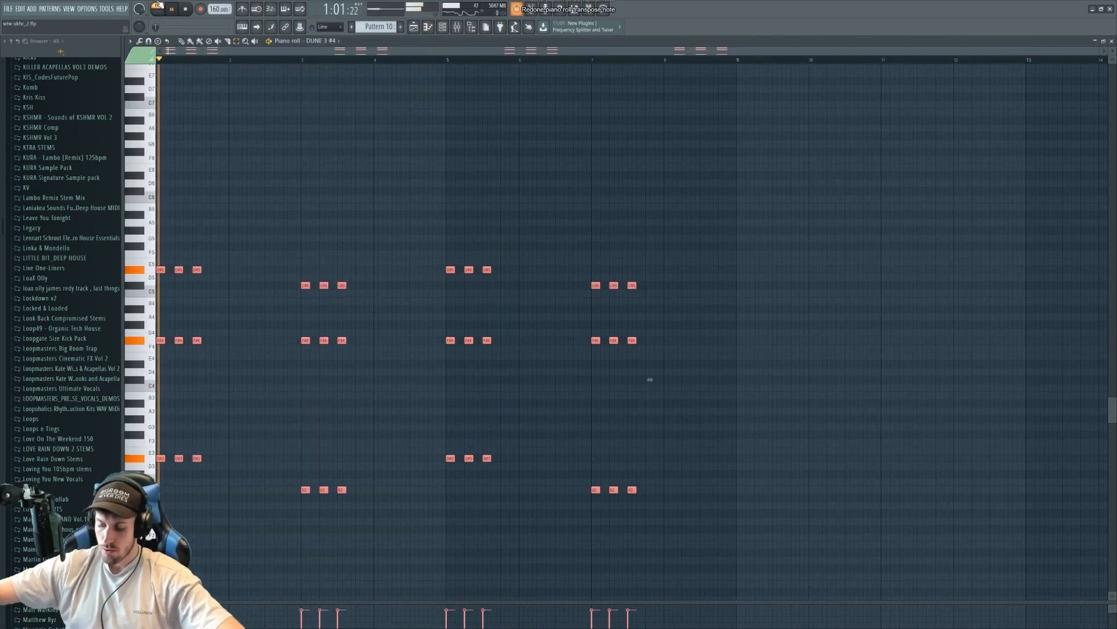
key(ctrl+z)
key(F6)
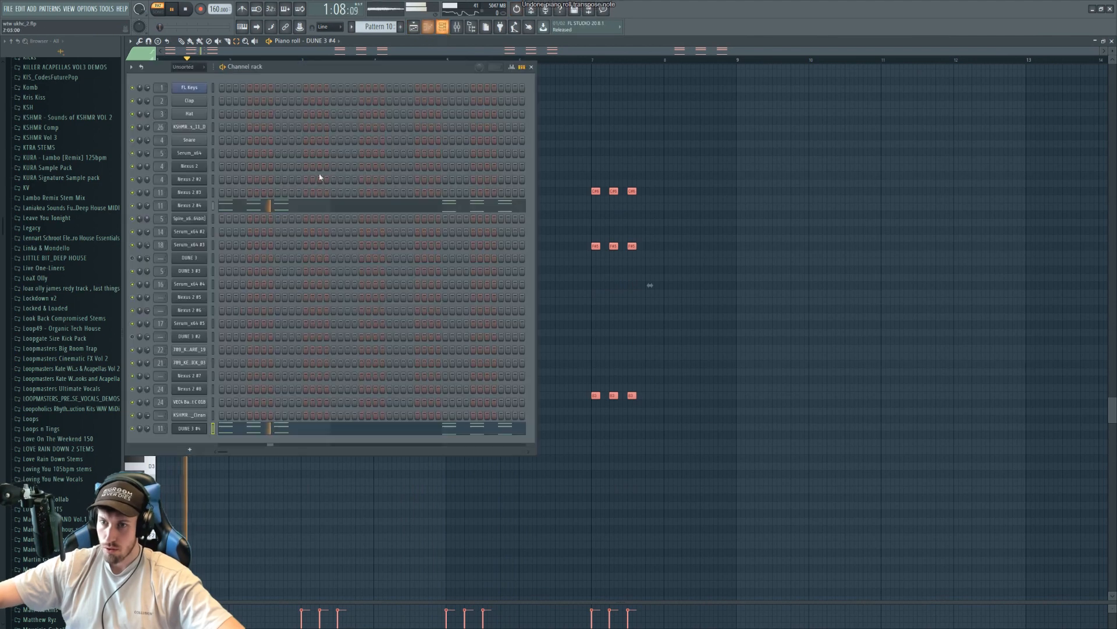
Delete the Pattern 10 clip from track 21 and lower DUNE 3 #4's channel volume while playing the song from bar 101
click(414, 27)
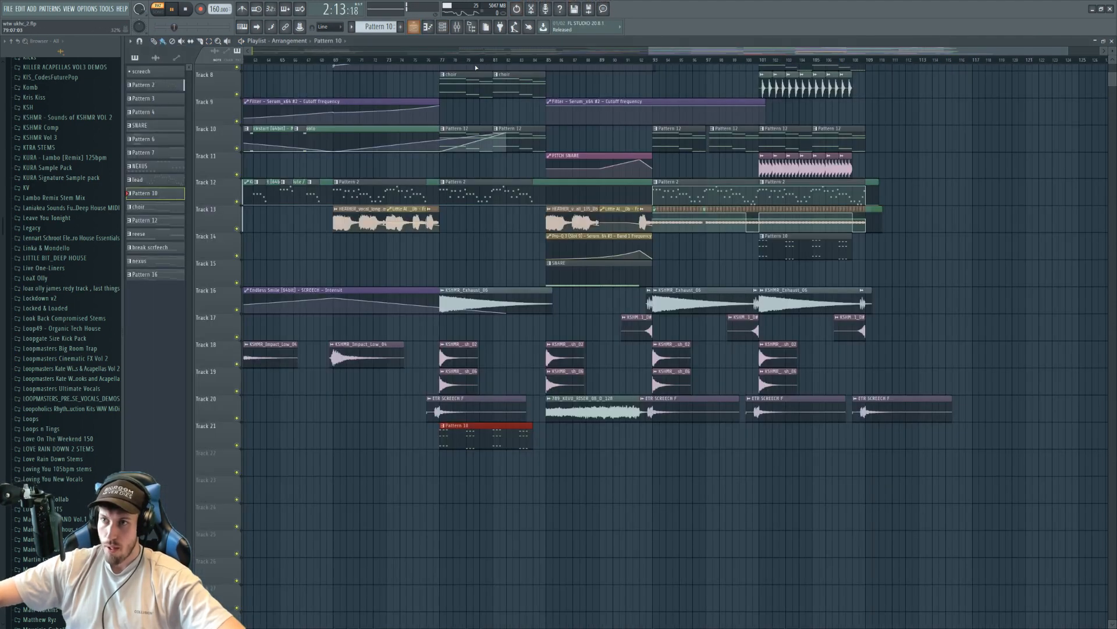
right_click(515, 439)
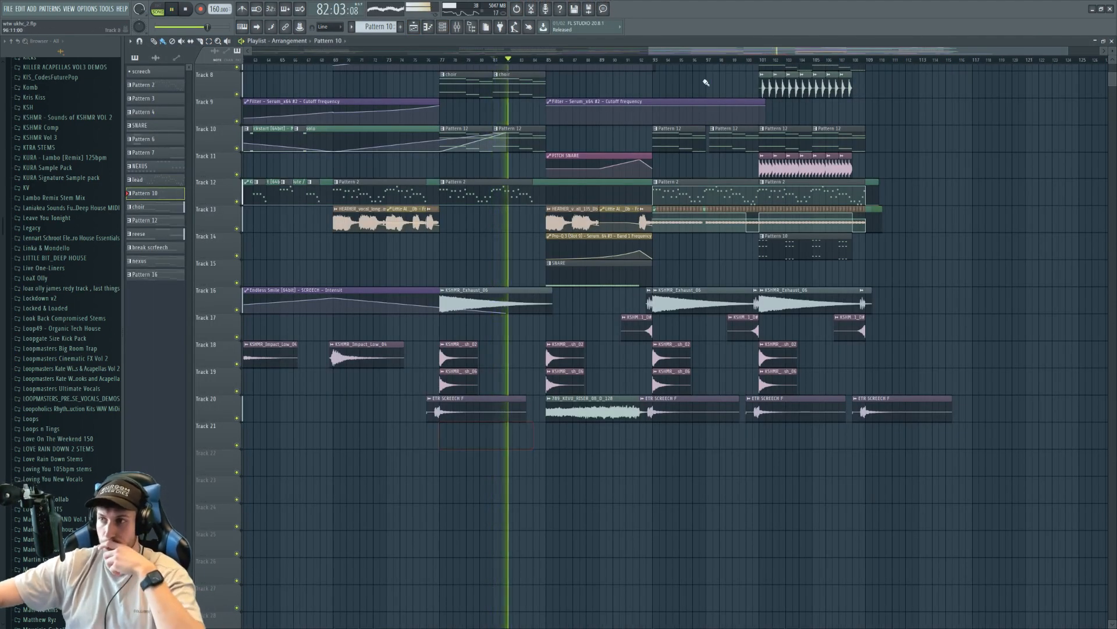
click(750, 60)
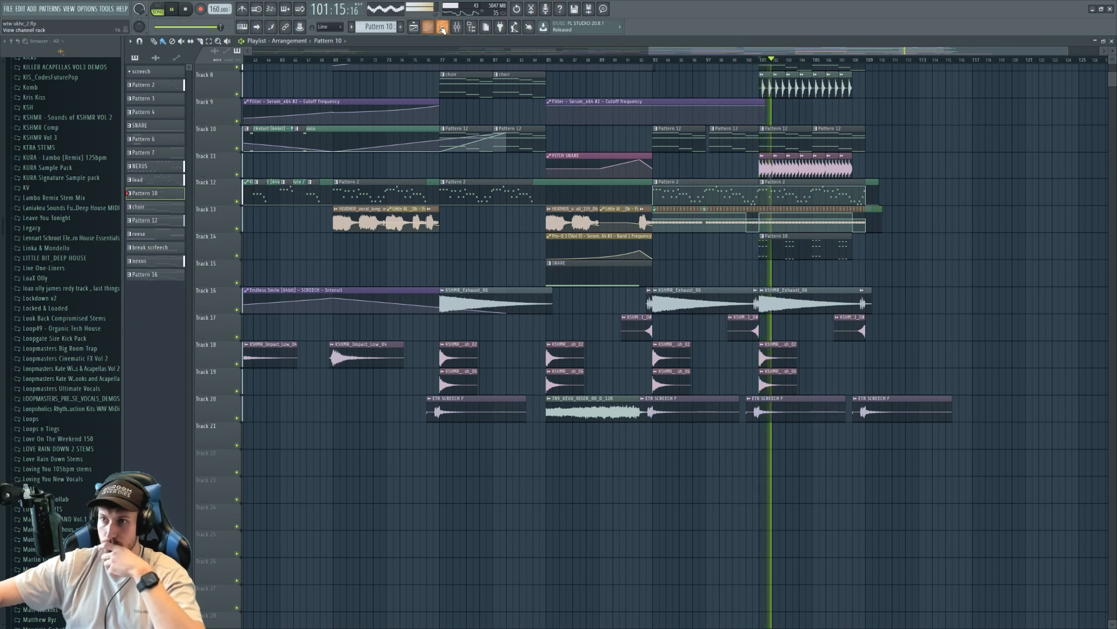
key(F6)
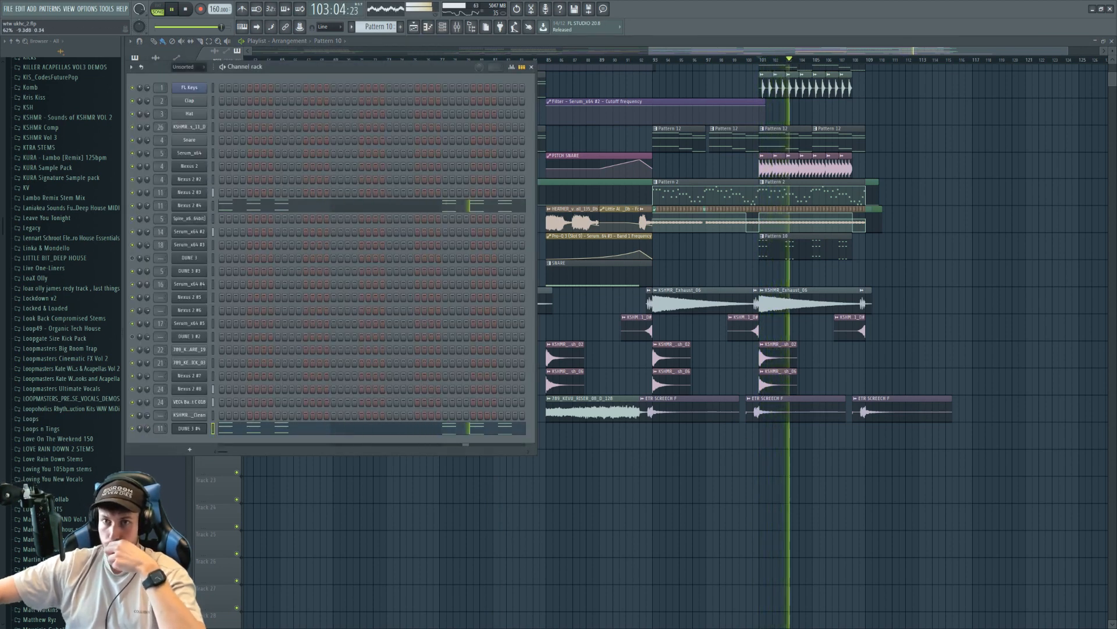
drag(141, 429, 141, 447)
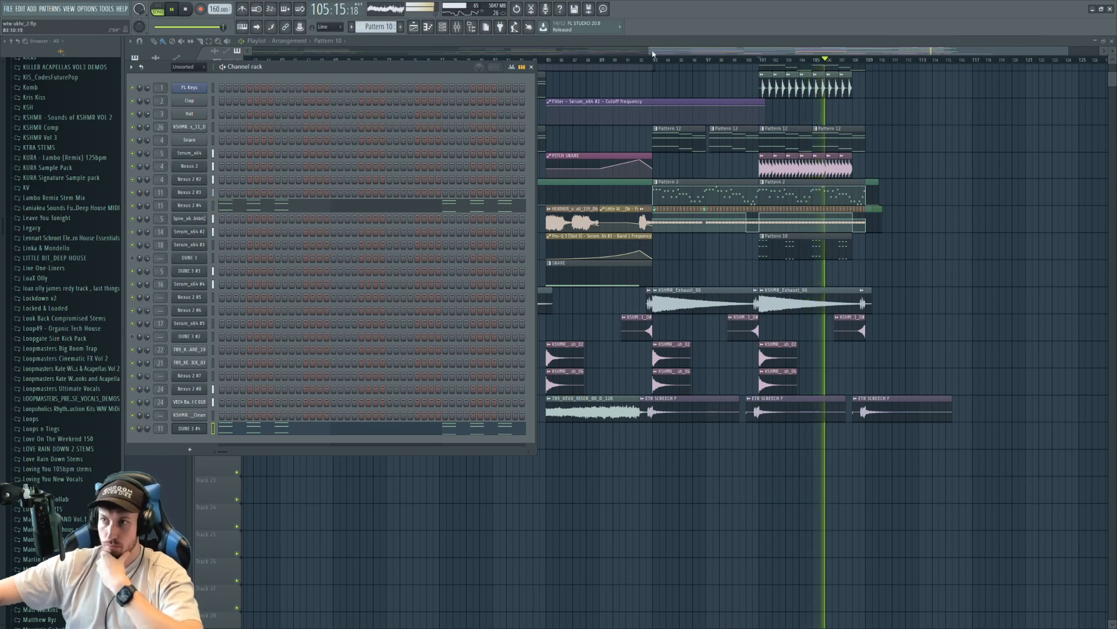
Save the project, stop playback, and bring the whole arrangement into view from track 1
drag(651, 51, 30, 51)
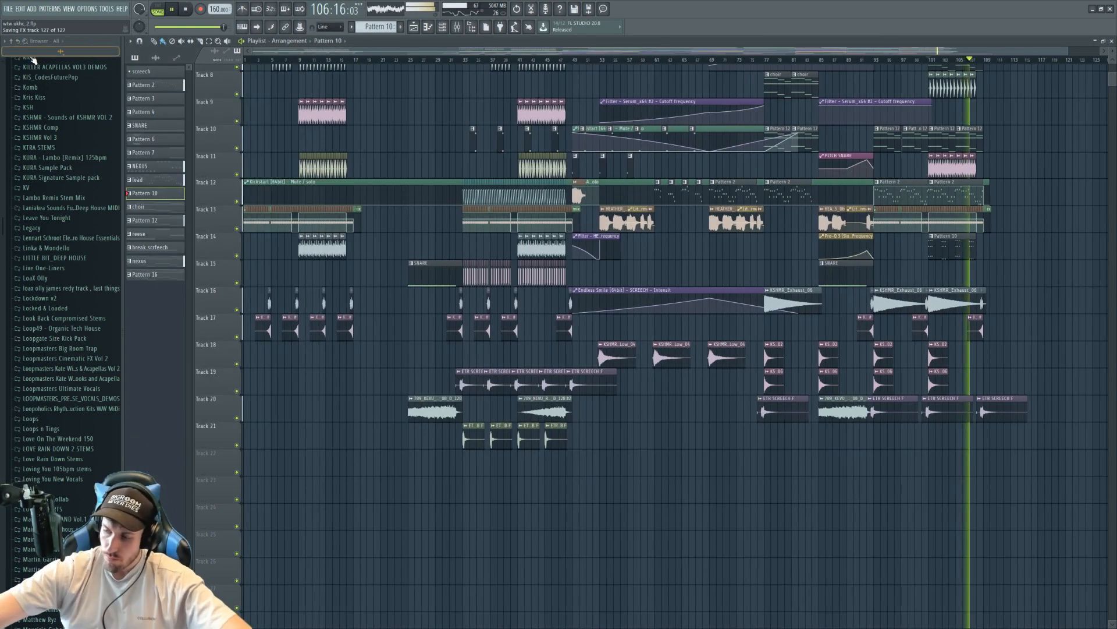
key(space)
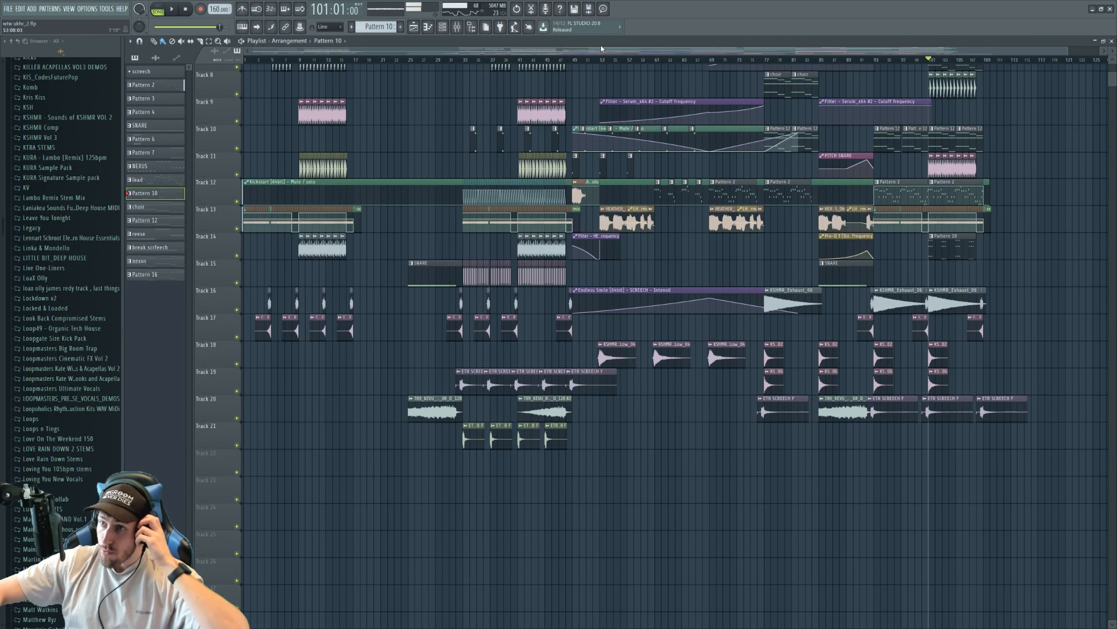
scroll(587, 318, up, 4)
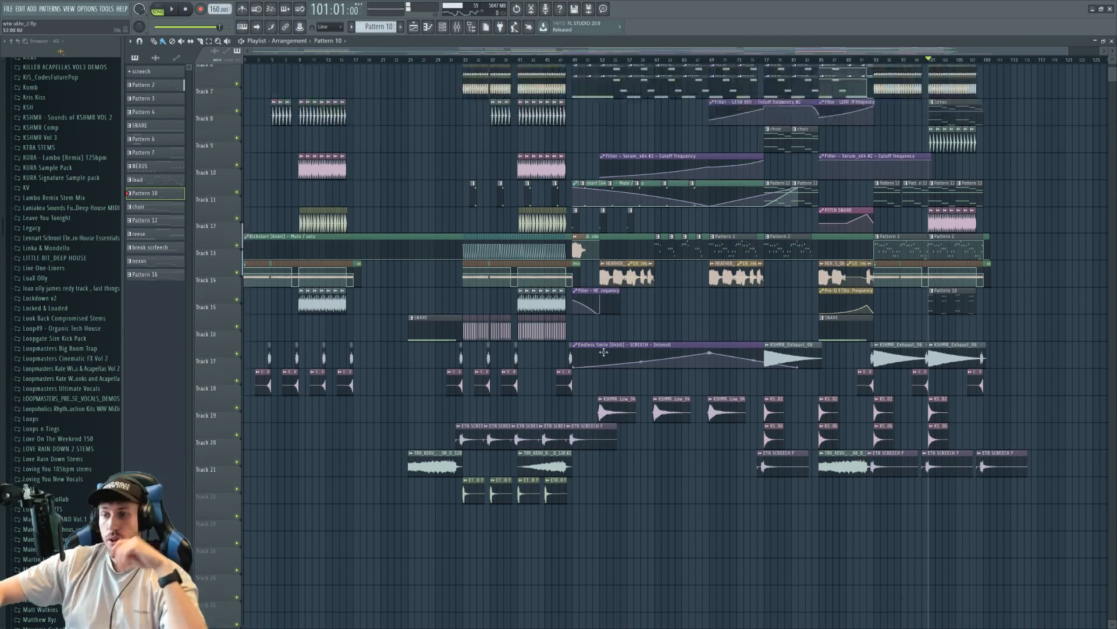
scroll(485, 252, up, 3)
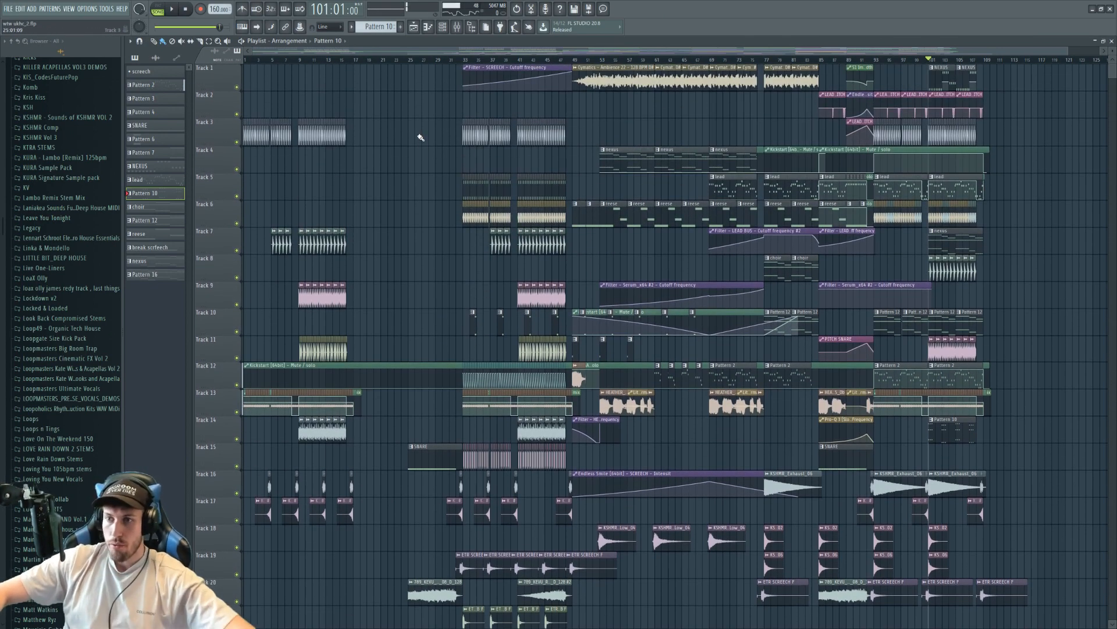
Solo tracks 3 and 6 in the playlist and play the final drop from bar 92
drag(255, 51, 751, 71)
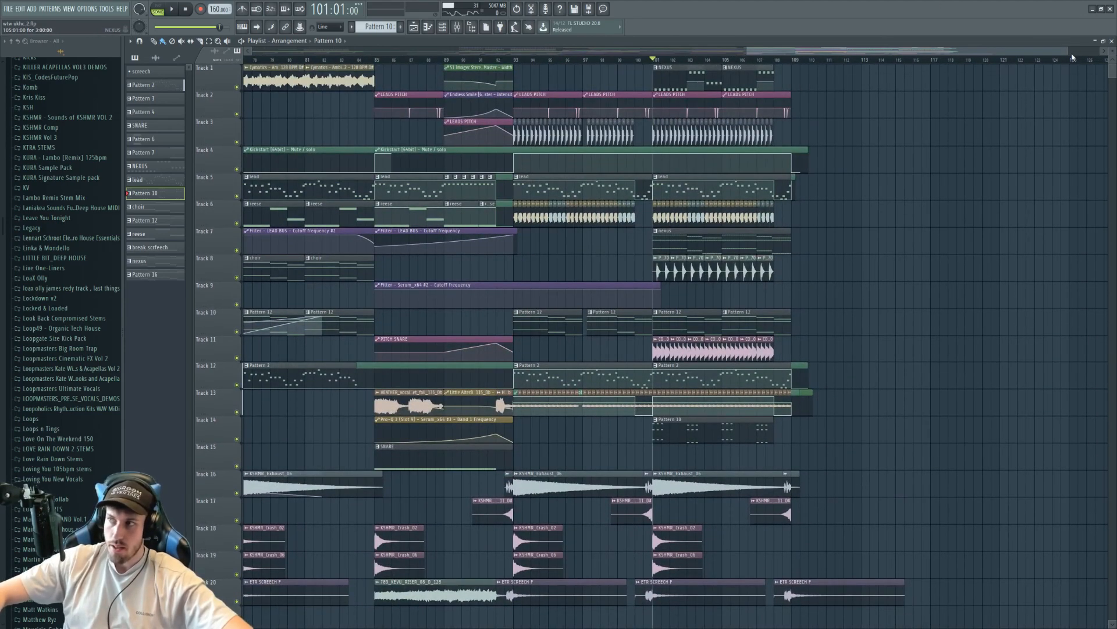
drag(1070, 55, 990, 56)
click(748, 56)
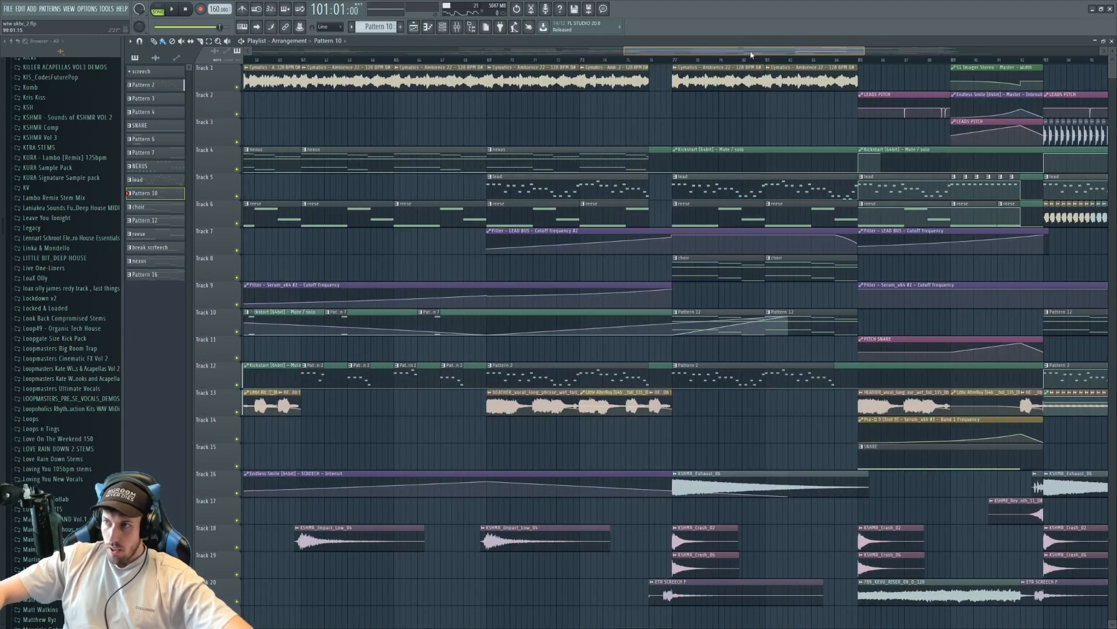
click(966, 54)
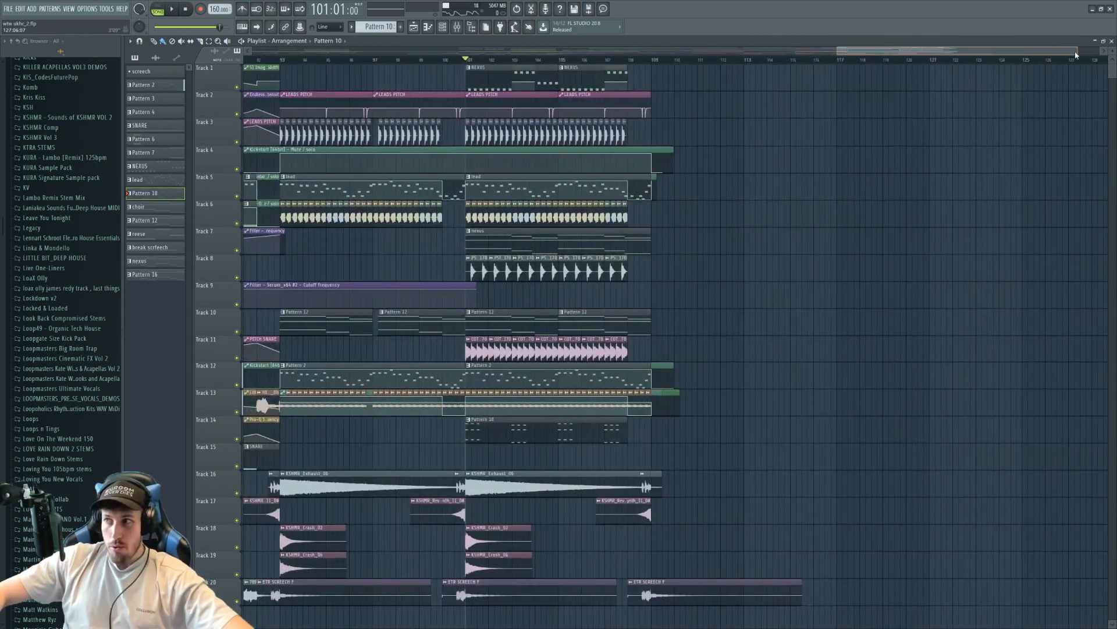
drag(1079, 52, 1003, 56)
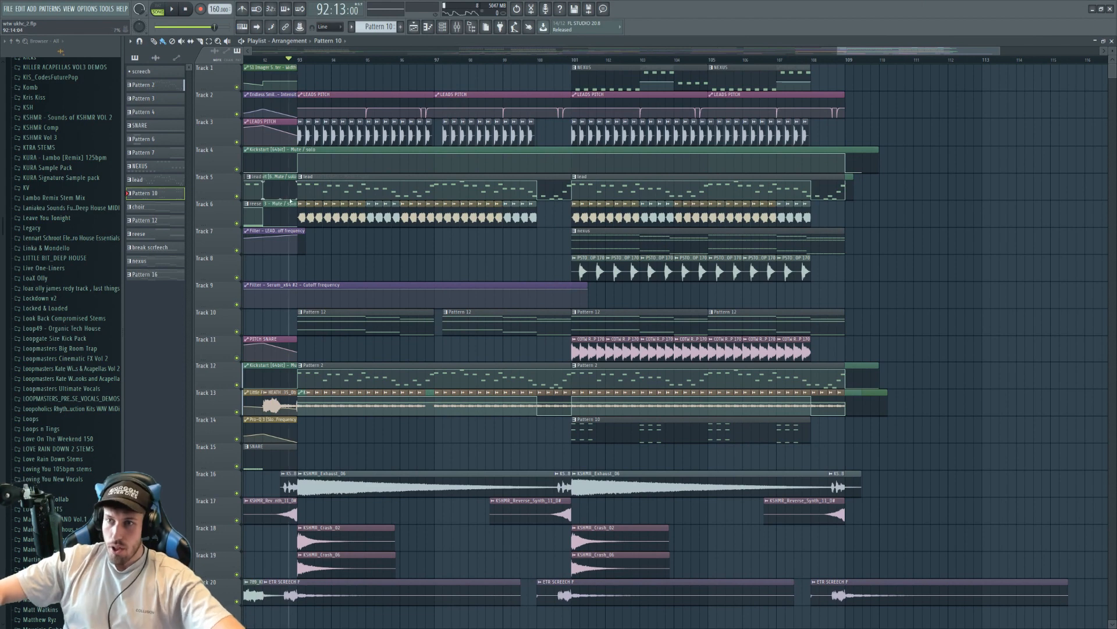
right_click(237, 142)
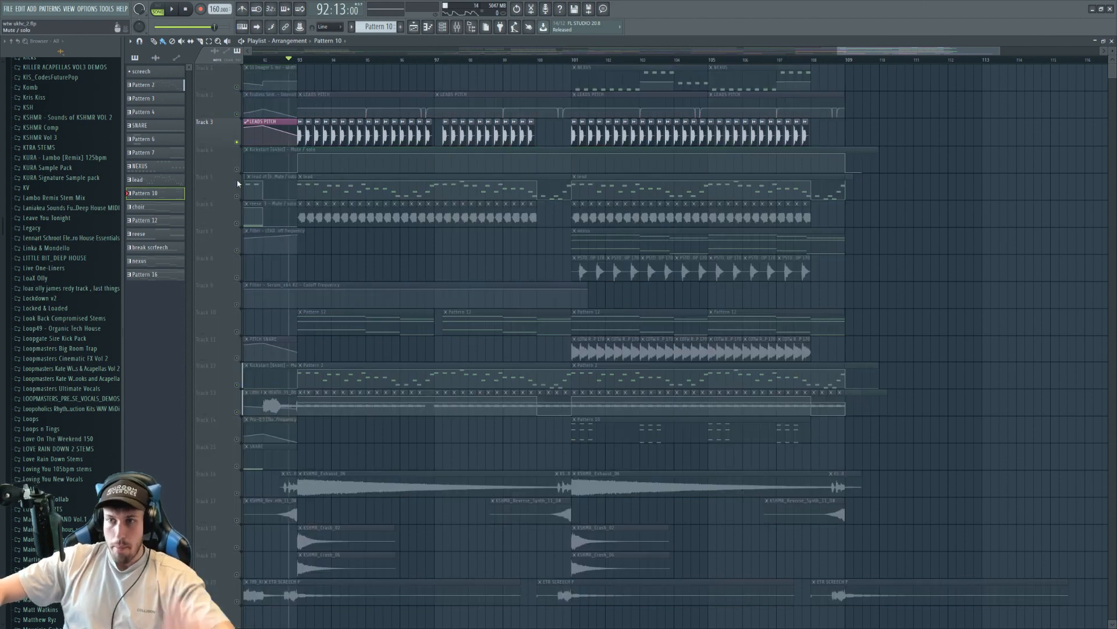
click(236, 223)
key(space)
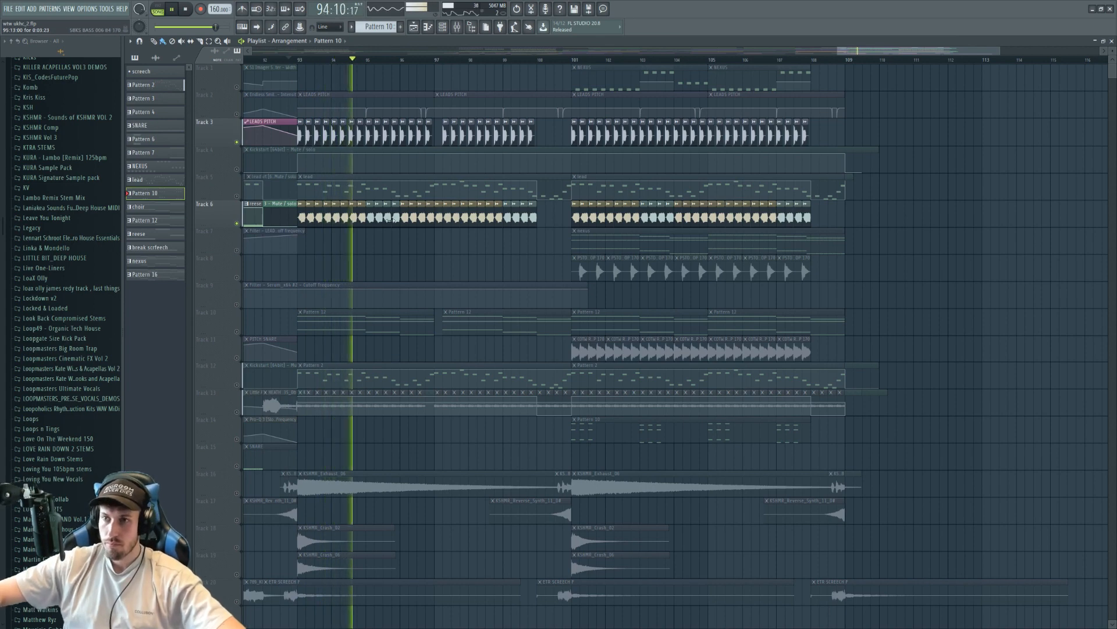
Unmute tracks 5 and 2 alongside the soloed tracks and restart the final drop from bar 92
key(space)
click(237, 196)
click(237, 115)
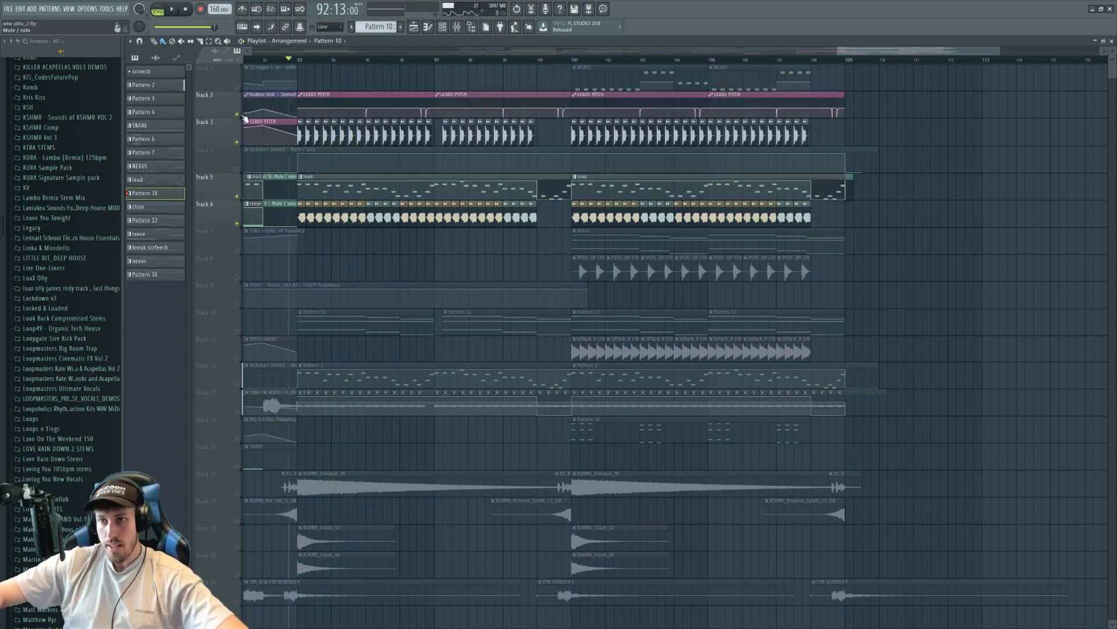
key(space)
Reduce the high shelf's gain to about +2 dB in the MAIN LEAD mixer track's second Pro-Q 3 while the lead plays
double_click(398, 188)
click(443, 27)
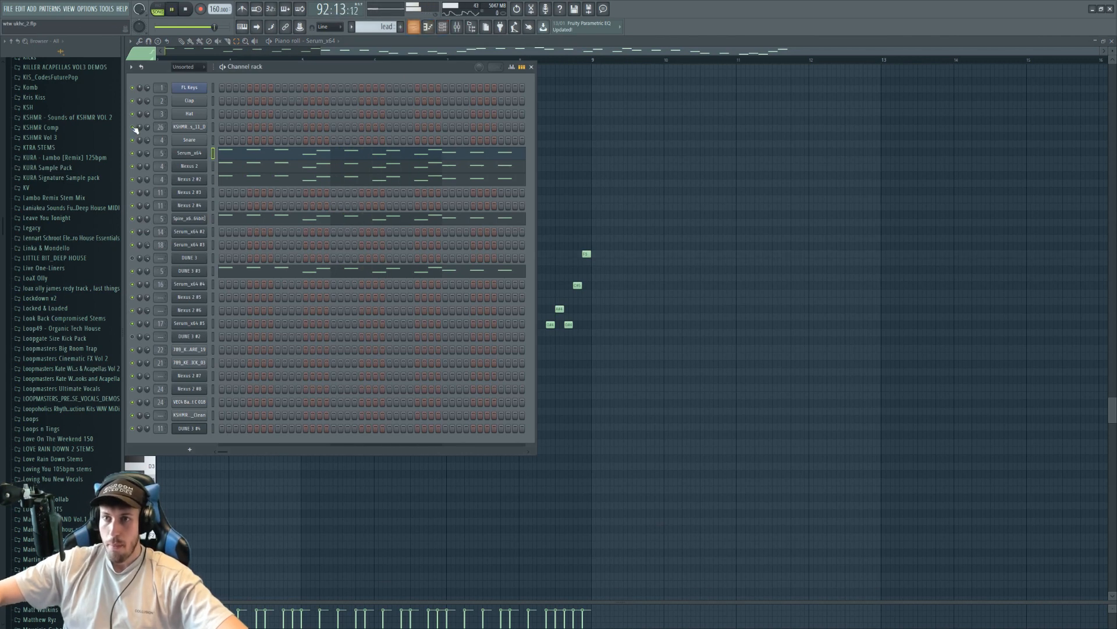
click(182, 156)
key(F9)
click(1024, 403)
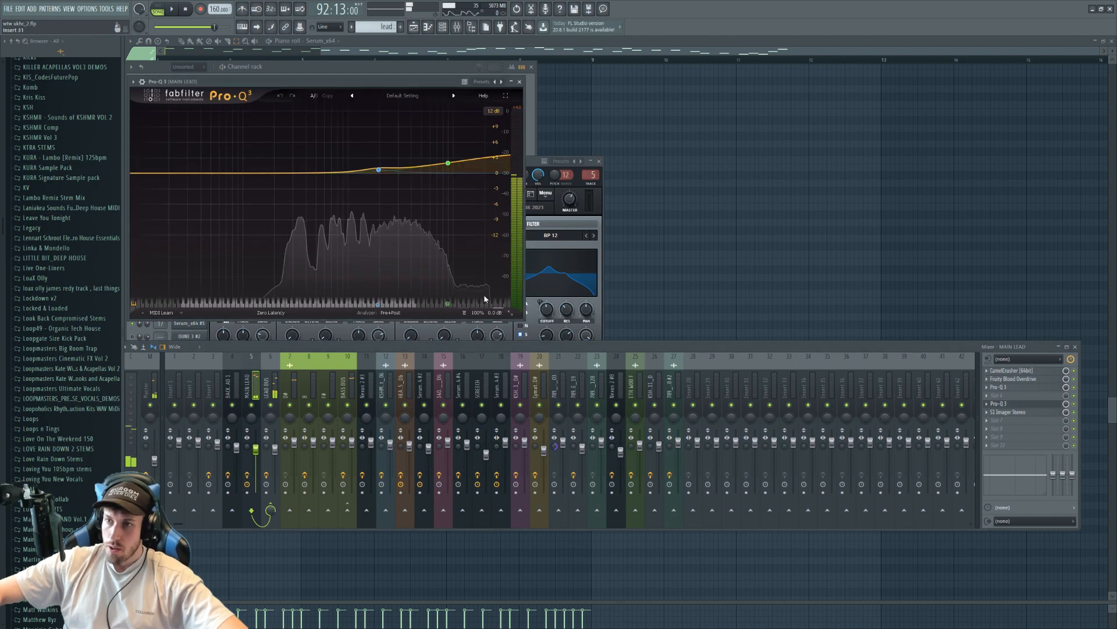
key(space)
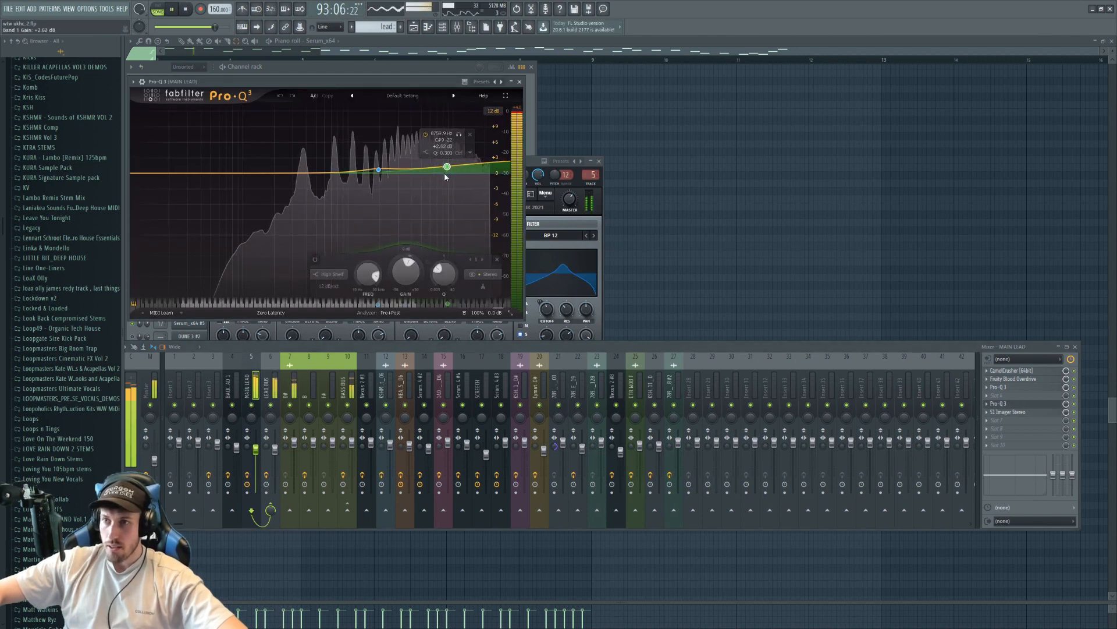
drag(445, 173, 444, 181)
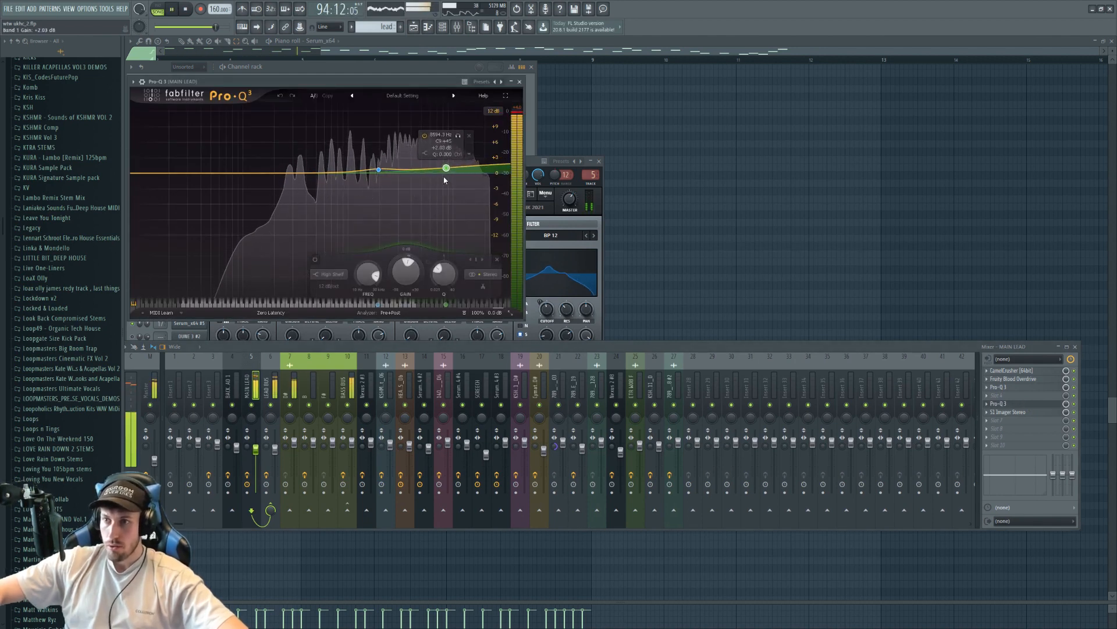
Mute track 6 to hear the drop without it, and view the lead notes with the LEAD BUS mixer track selected
click(414, 28)
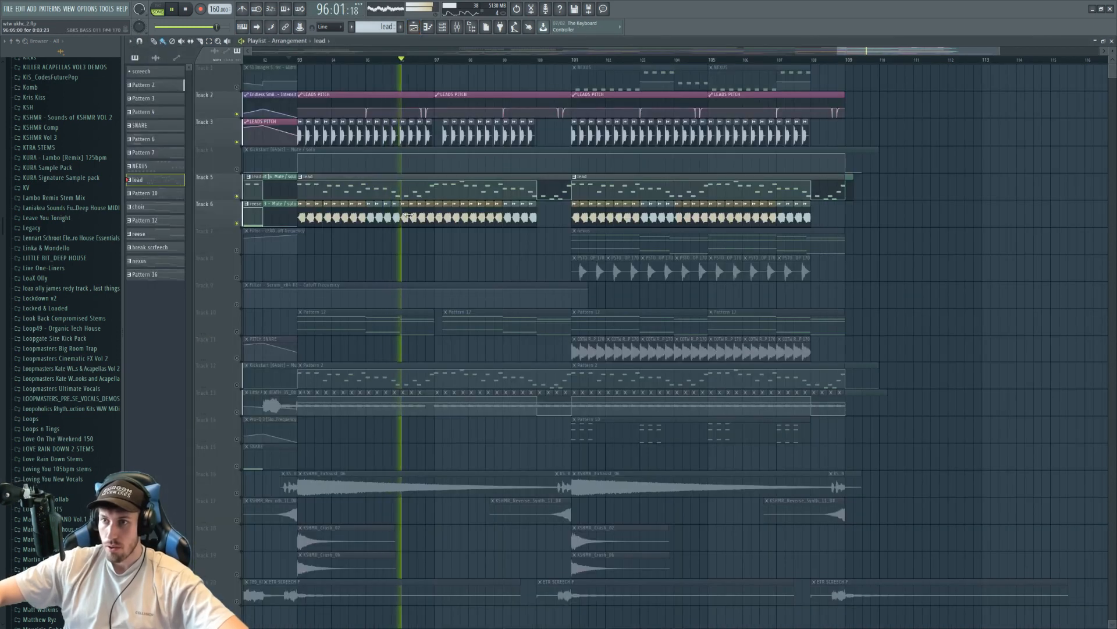
click(243, 224)
key(space)
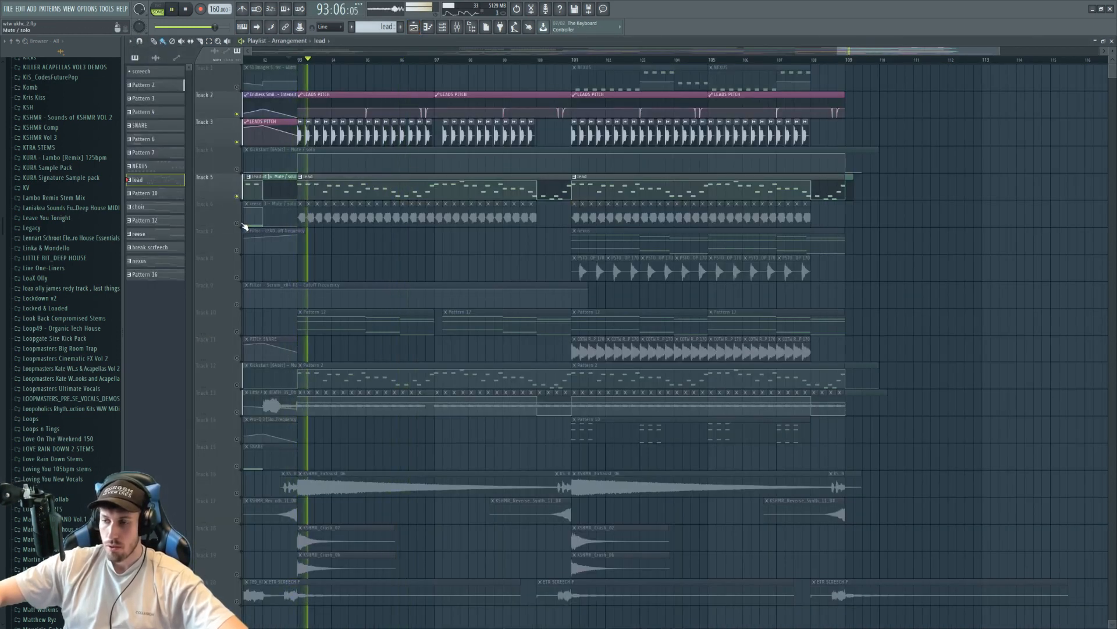
double_click(365, 188)
key(space)
key(F9)
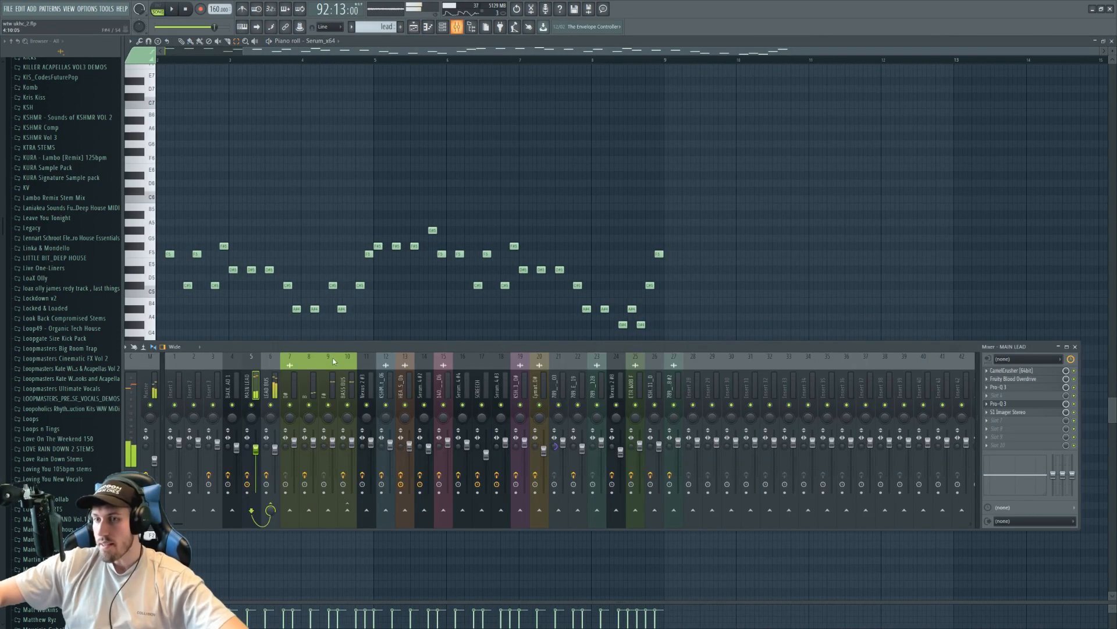
click(276, 455)
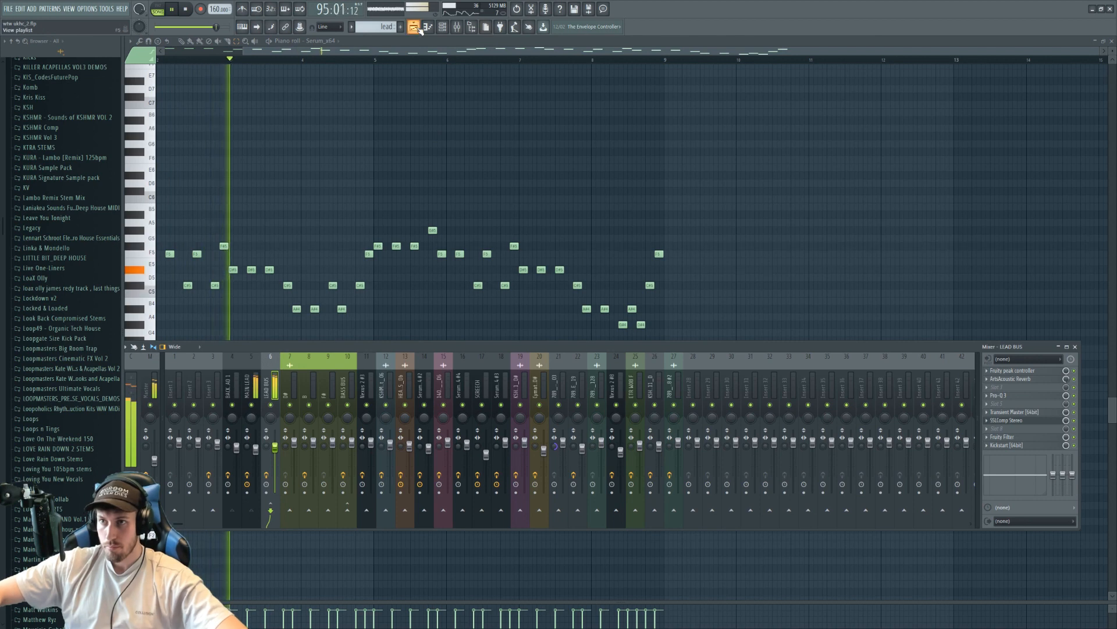
Unmute track 6 and replay the drop from bar 92
key(space)
key(F5)
click(237, 224)
key(space)
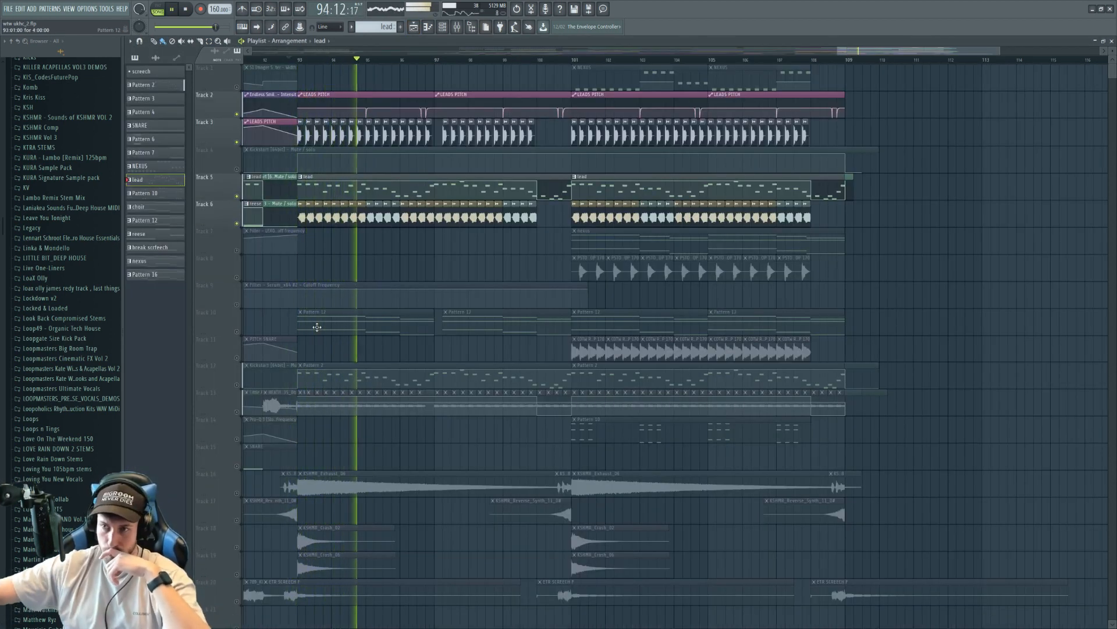
View the Kickstart effect on the LEAD BUS mixer track, stop playback, and return to the playlist
key(F9)
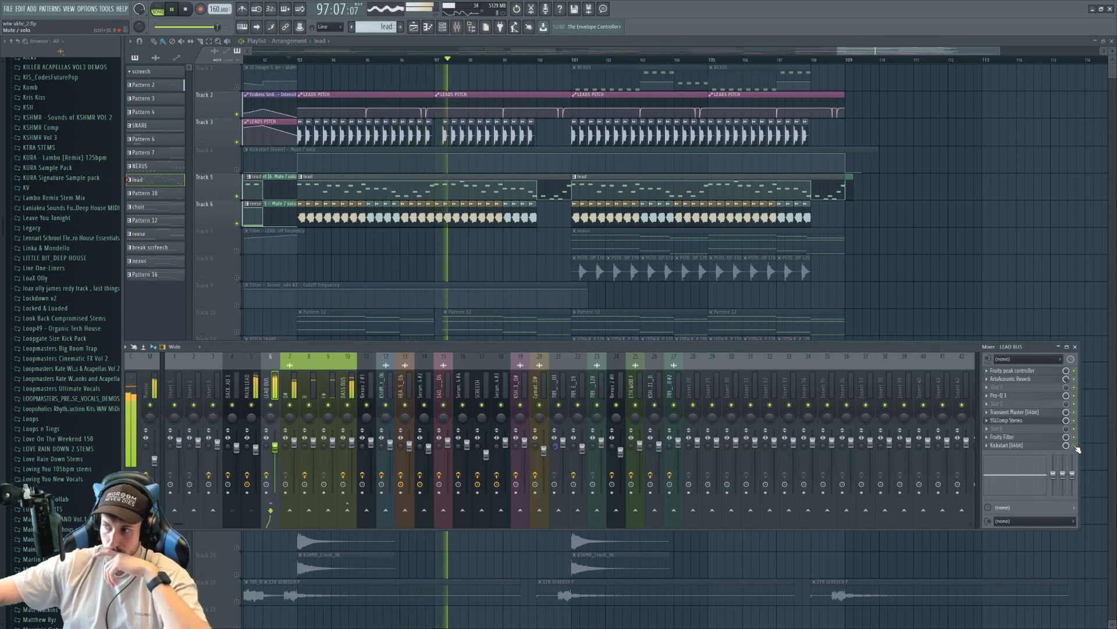
click(1039, 446)
key(space)
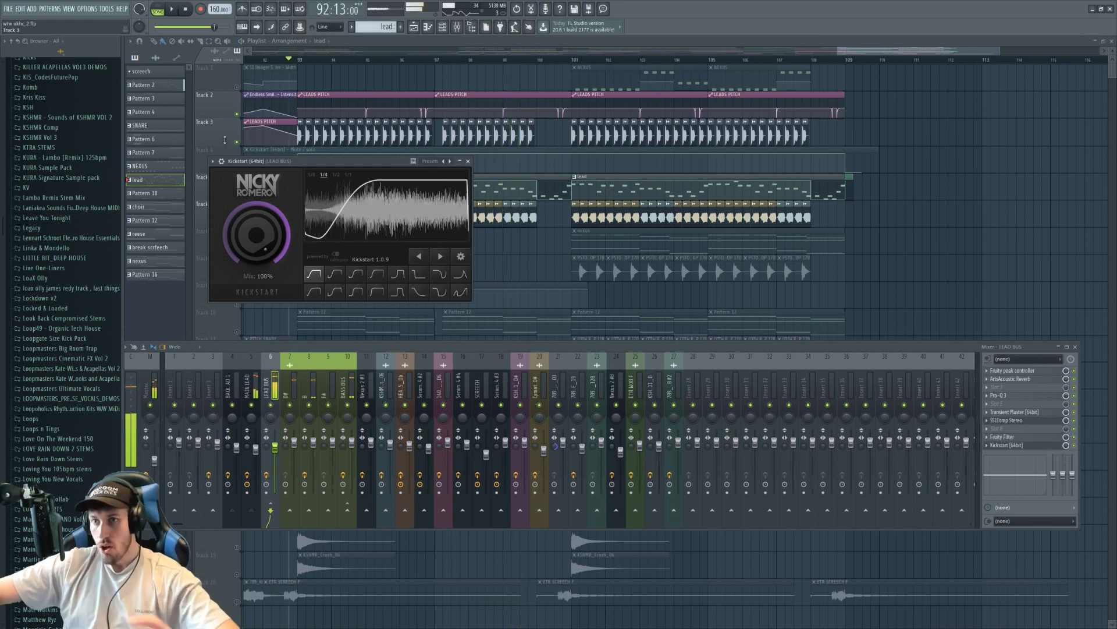
click(523, 325)
Unmute track 12, play the drop, and inspect the Pattern 2 clip
scroll(312, 293, down, 4)
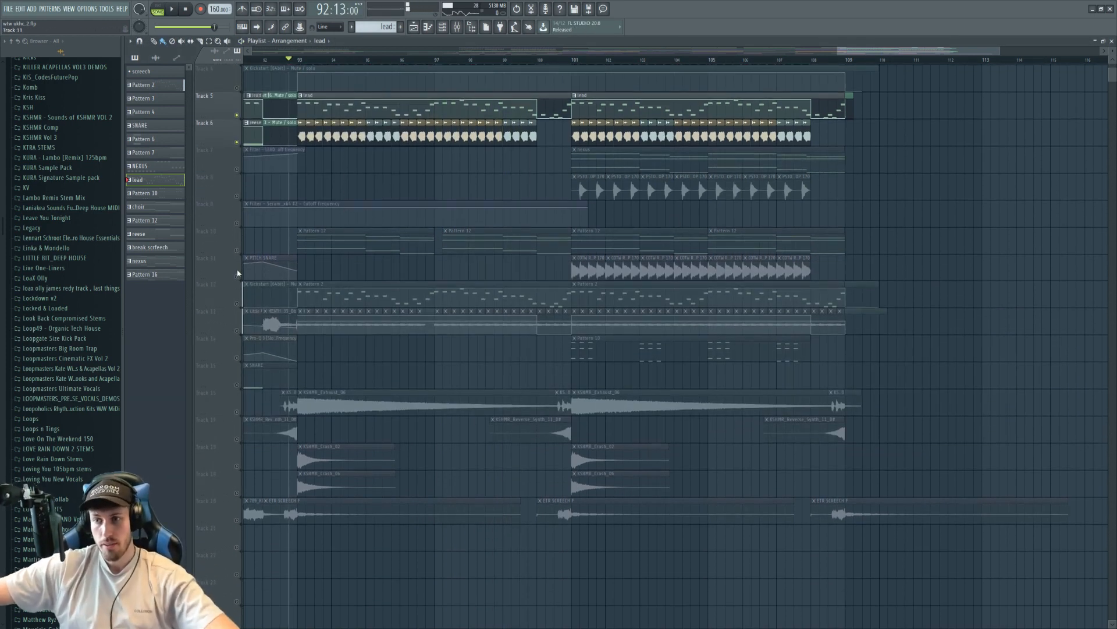
key(space)
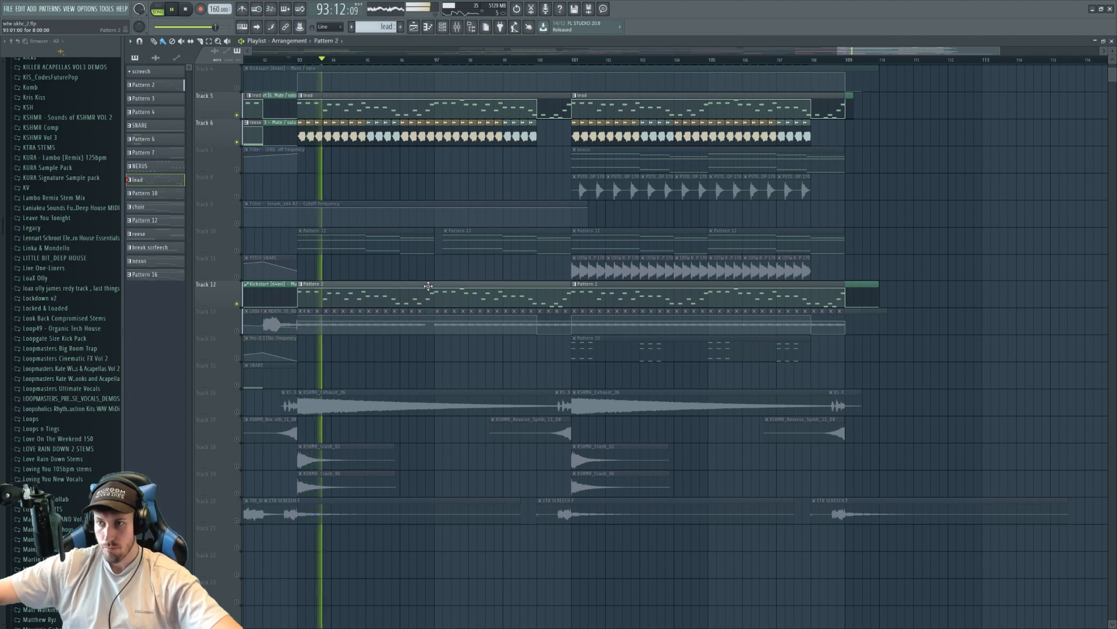
double_click(428, 286)
key(F7)
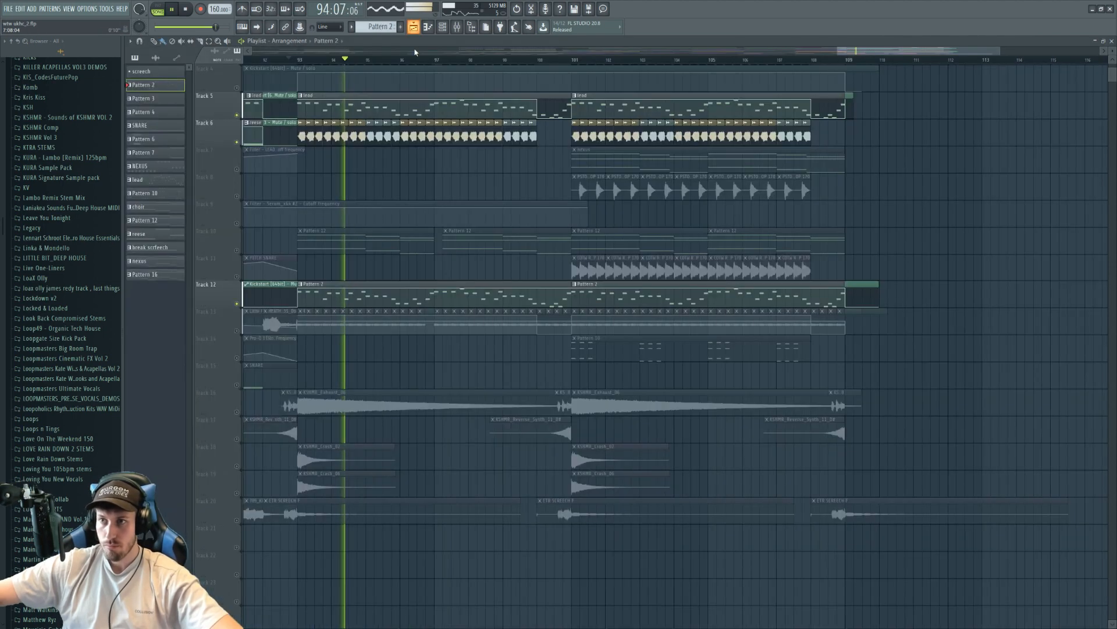
Unmute tracks 13, 16, 4, 18 and 19 while the drop plays
click(237, 331)
click(237, 411)
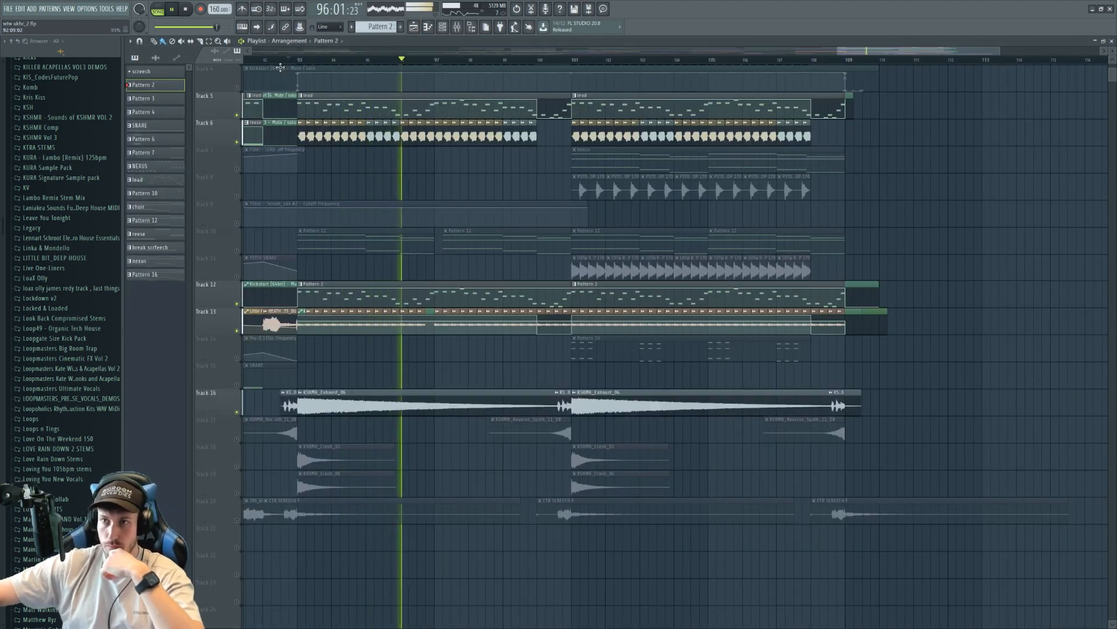
click(236, 88)
drag(237, 466, 237, 493)
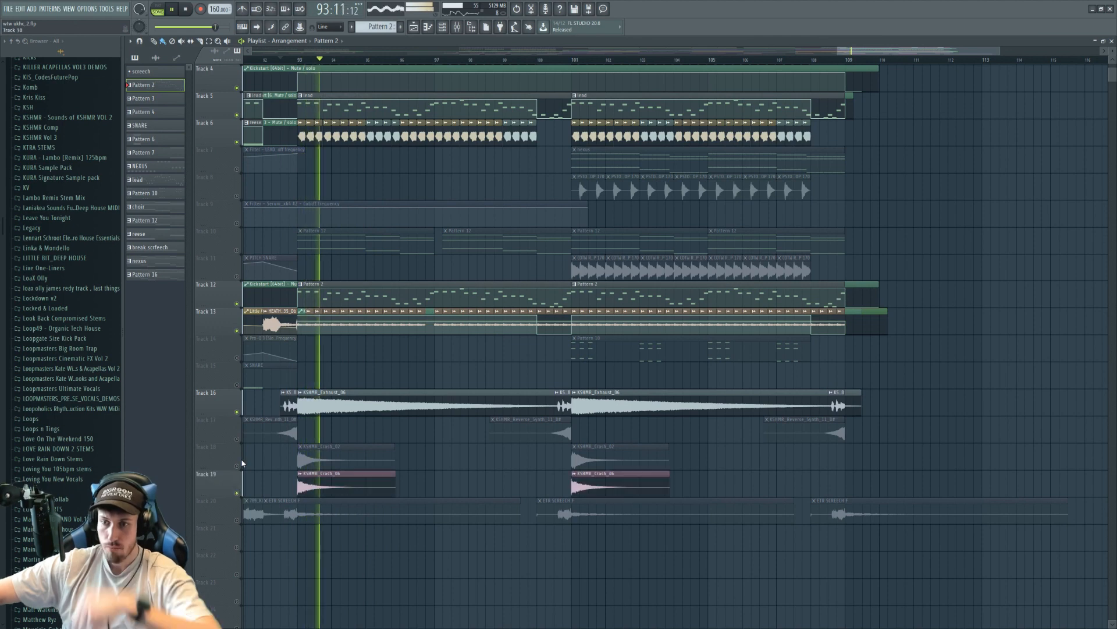
Open the KSHMR_Crash_02 and KSHMR_Crash_06 sample settings and lower KSHMR_Crash_06's volume to about 44%
double_click(336, 466)
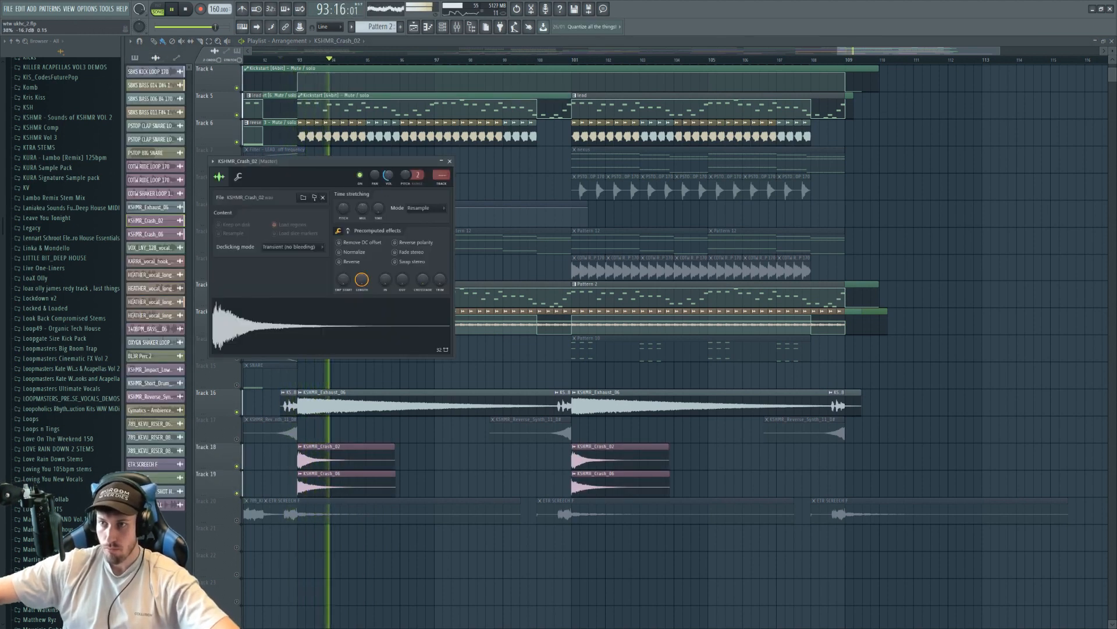
double_click(362, 478)
drag(308, 96, 308, 118)
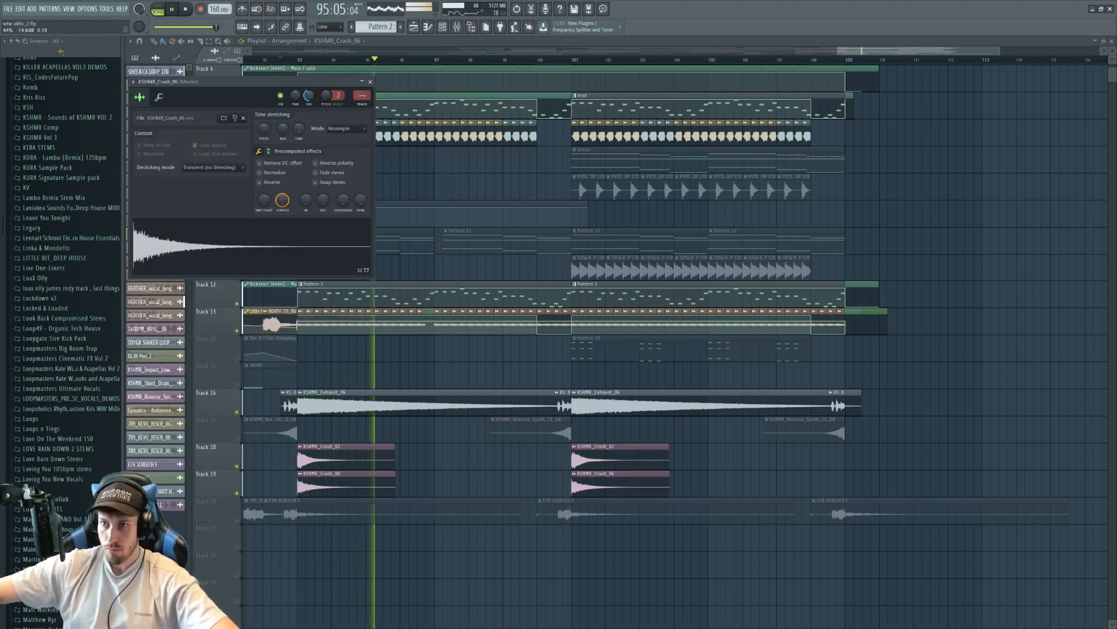
Unmute track 20, briefly solo track 10, and re-enable all playlist tracks
click(237, 519)
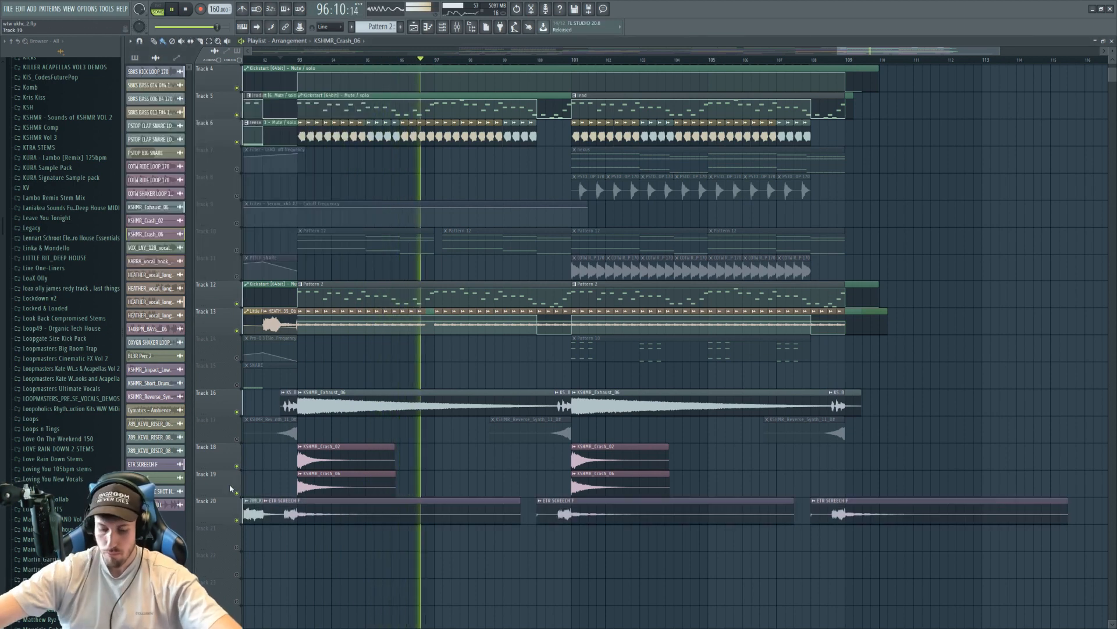
key(space)
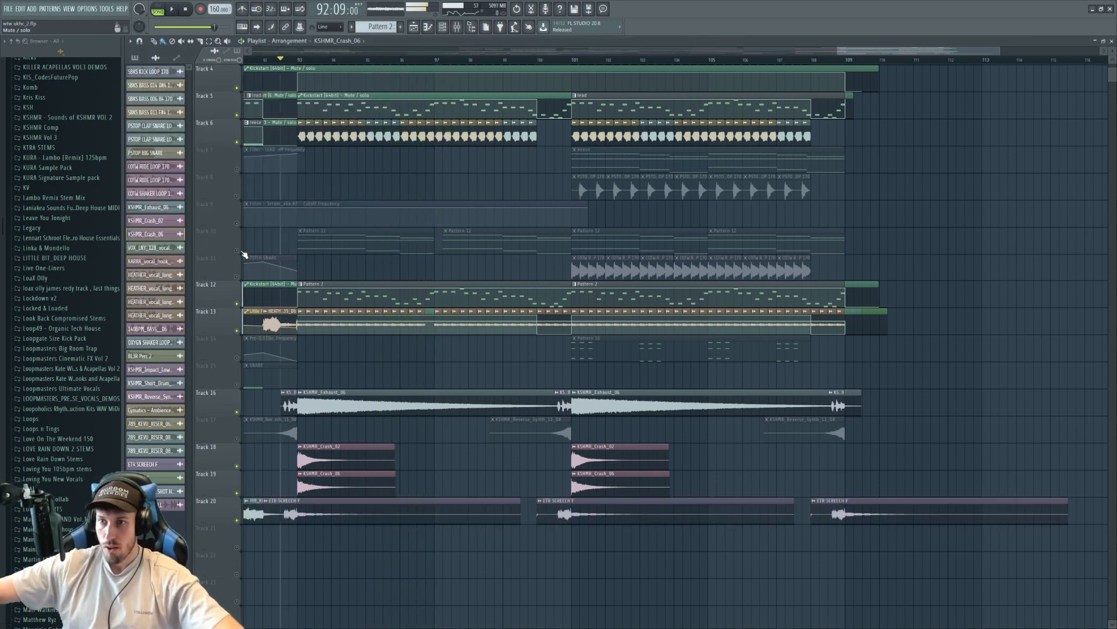
right_click(239, 252)
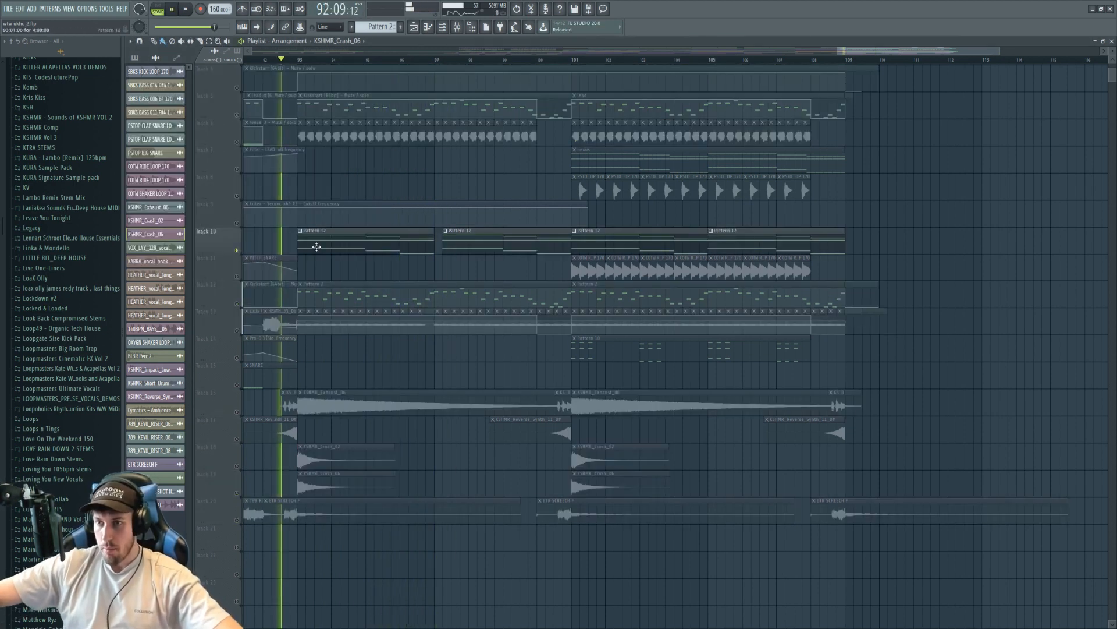
key(space)
key(space)
right_click(238, 252)
right_click(238, 252)
right_click(238, 251)
Examine Pattern 12's Nexus 2 #3 notes and channel while the drop plays, and stop playback in the playlist
double_click(373, 240)
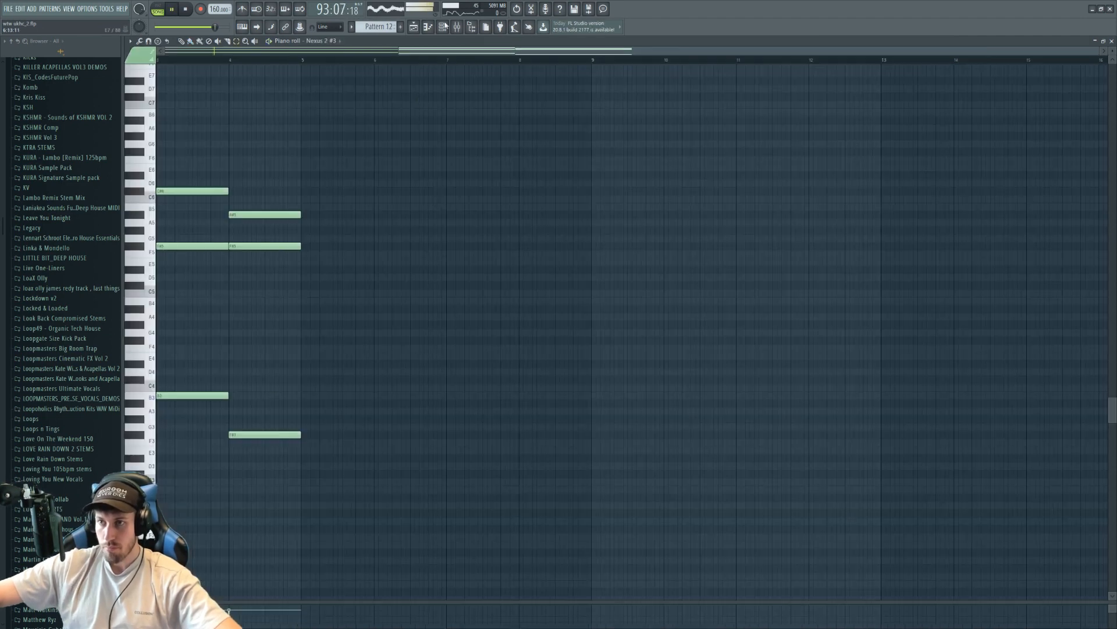
click(442, 27)
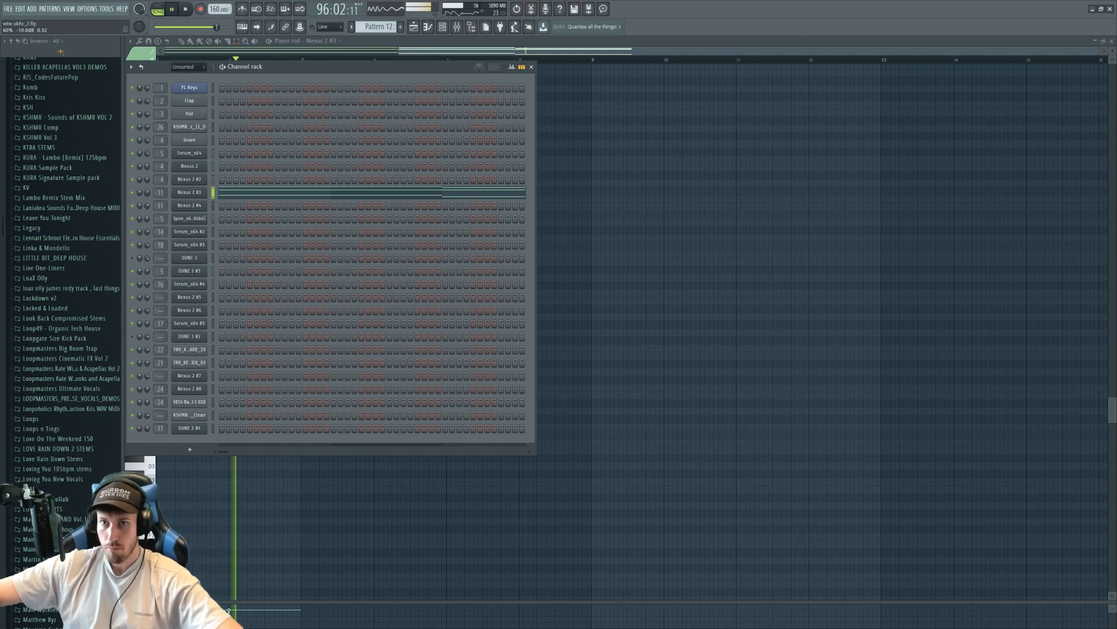
click(414, 27)
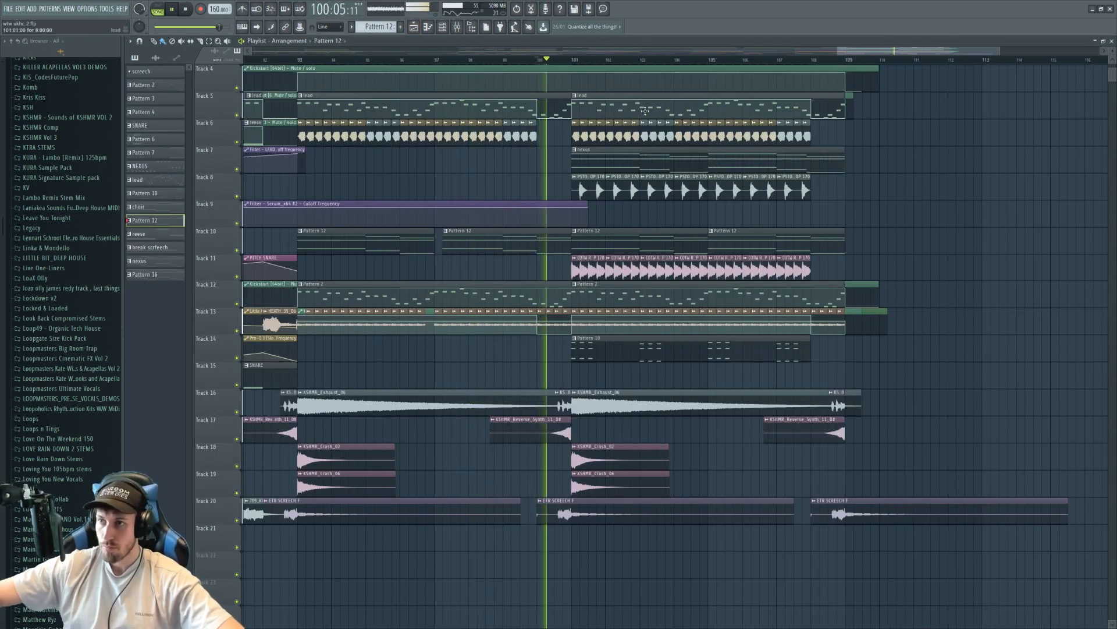
key(space)
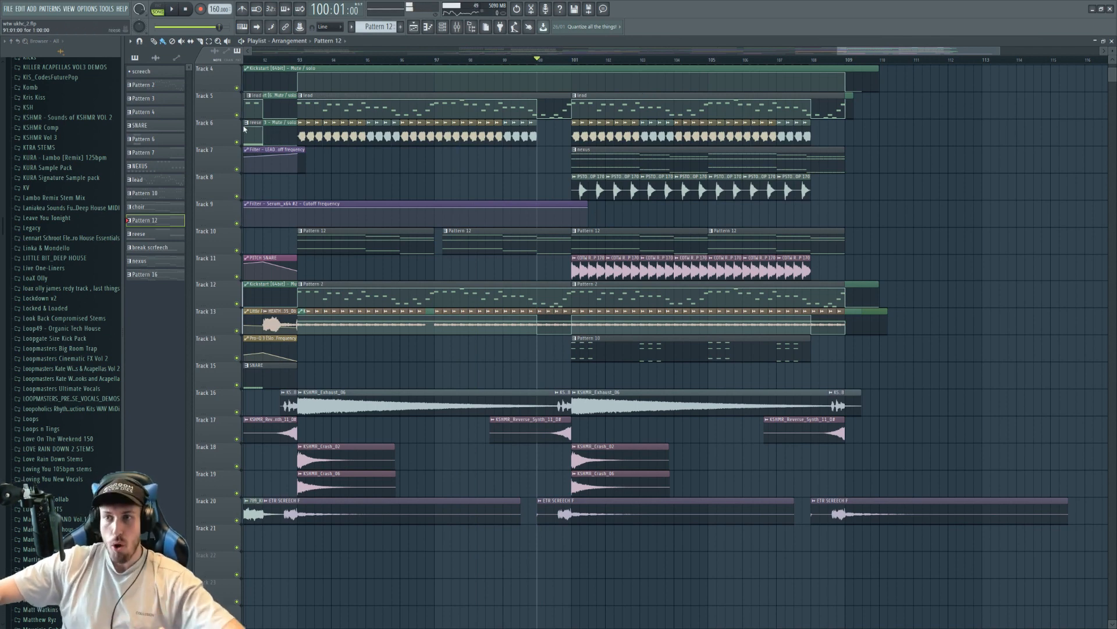
Mute track 5, play from bar 100, and examine Pattern 10's Nexus 2 #4 notes and channels
click(238, 116)
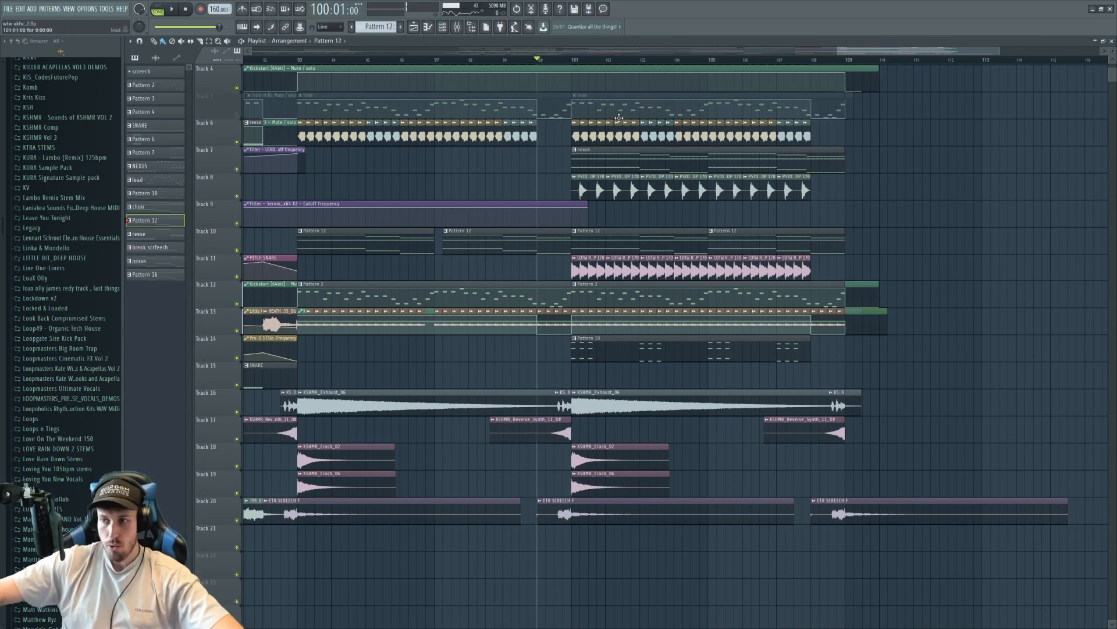
key(space)
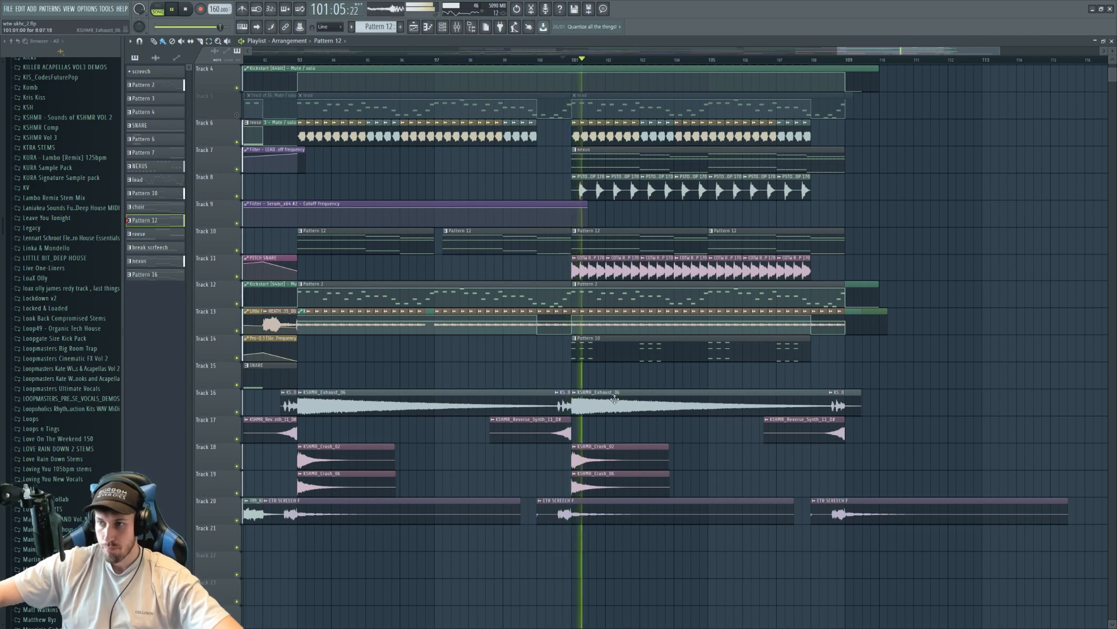
double_click(585, 348)
key(F6)
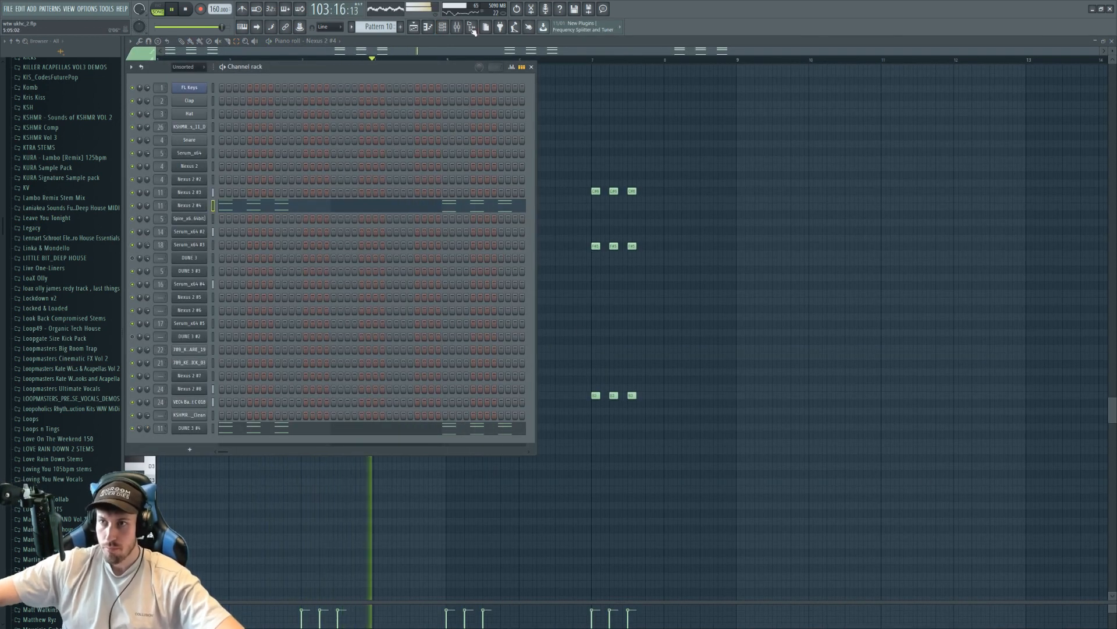
Examine the nexus pattern's Serum_x64 #2 notes and channel during playback, and return to the playlist
click(423, 28)
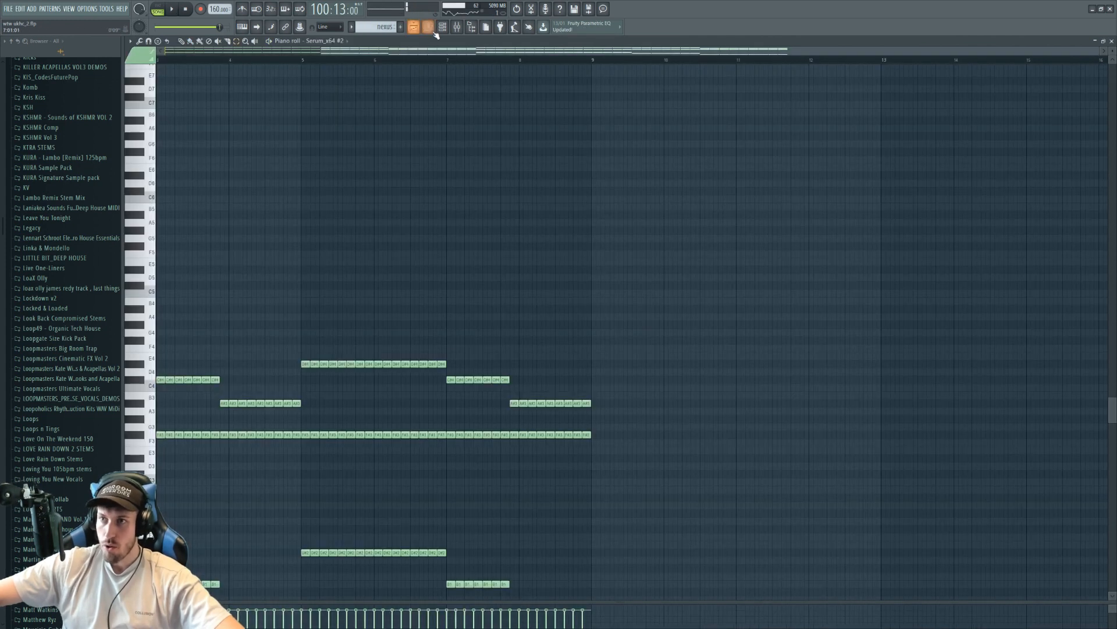
key(F6)
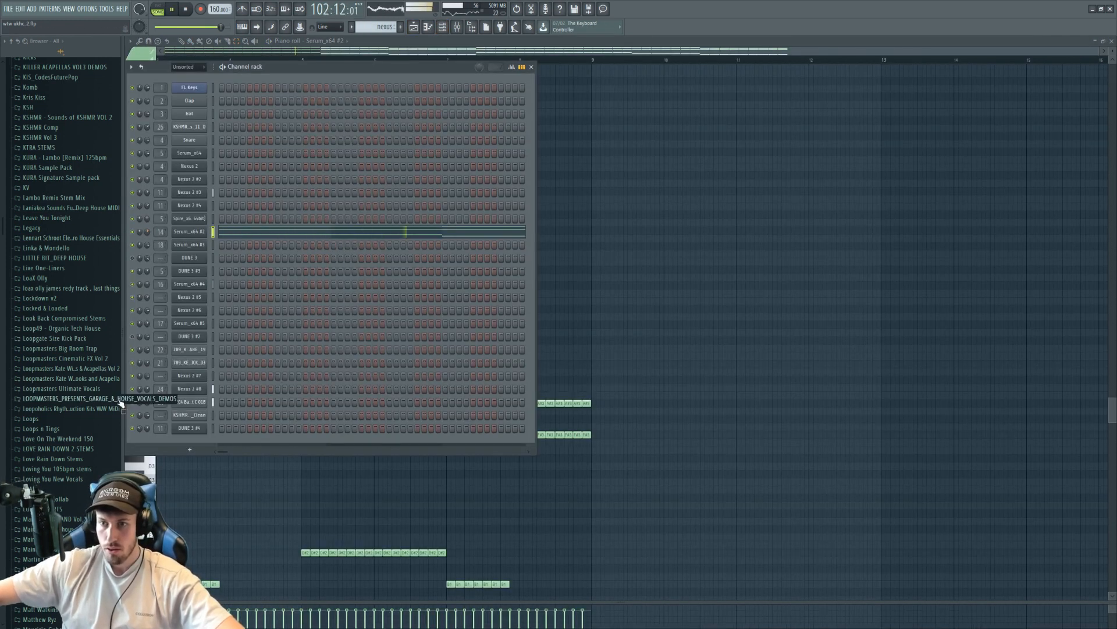
click(420, 28)
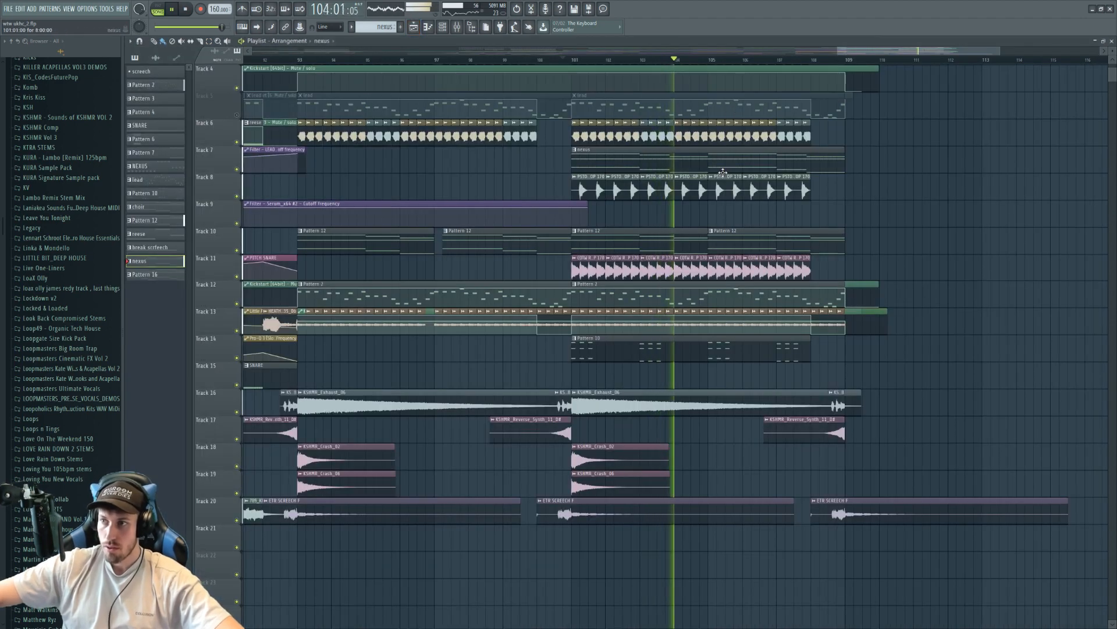
Examine the NEXUS pattern on track 1, viewing its Nexus 2 #8 notes and channels
scroll(663, 79, up, 3)
double_click(663, 80)
click(441, 30)
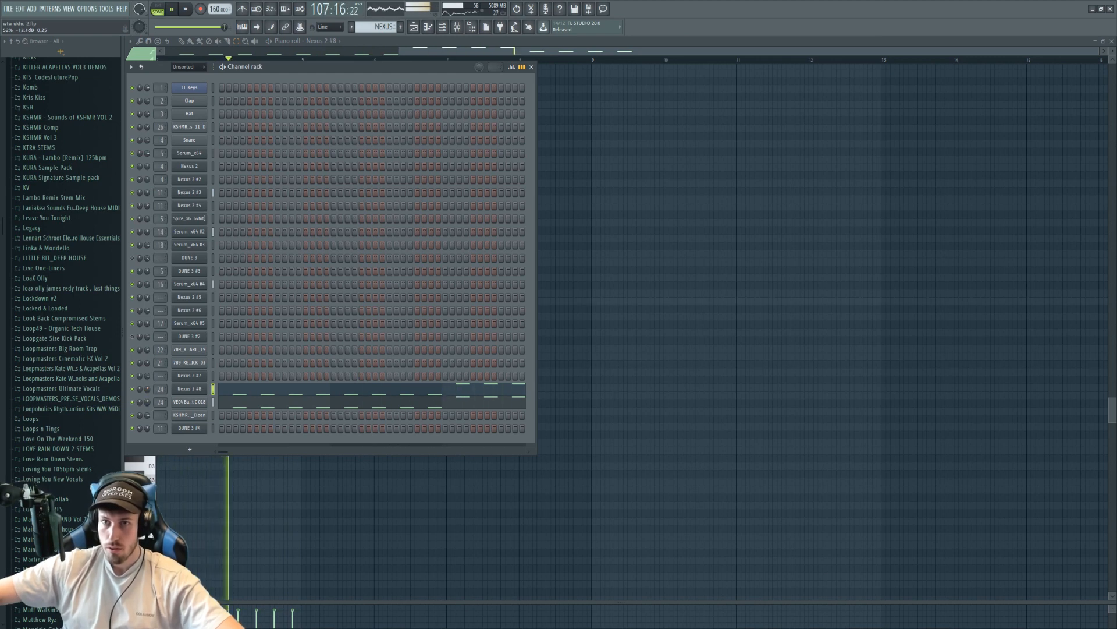
Replay the drop's second half with track 5 active, and bring up the NEXUS pattern's channels again
click(413, 30)
key(space)
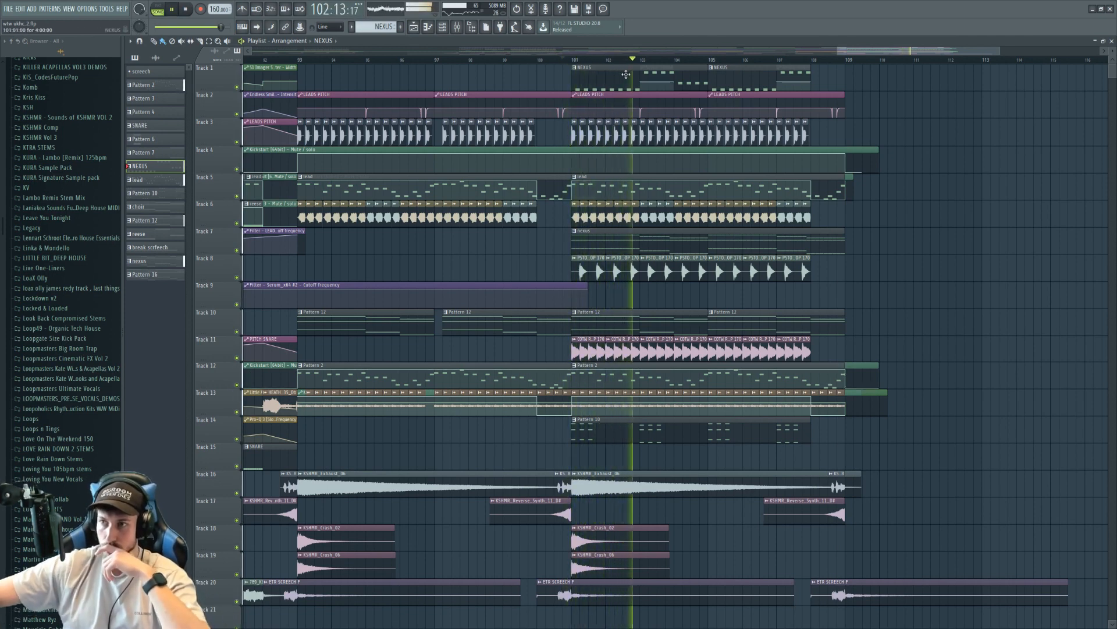
click(455, 28)
click(442, 27)
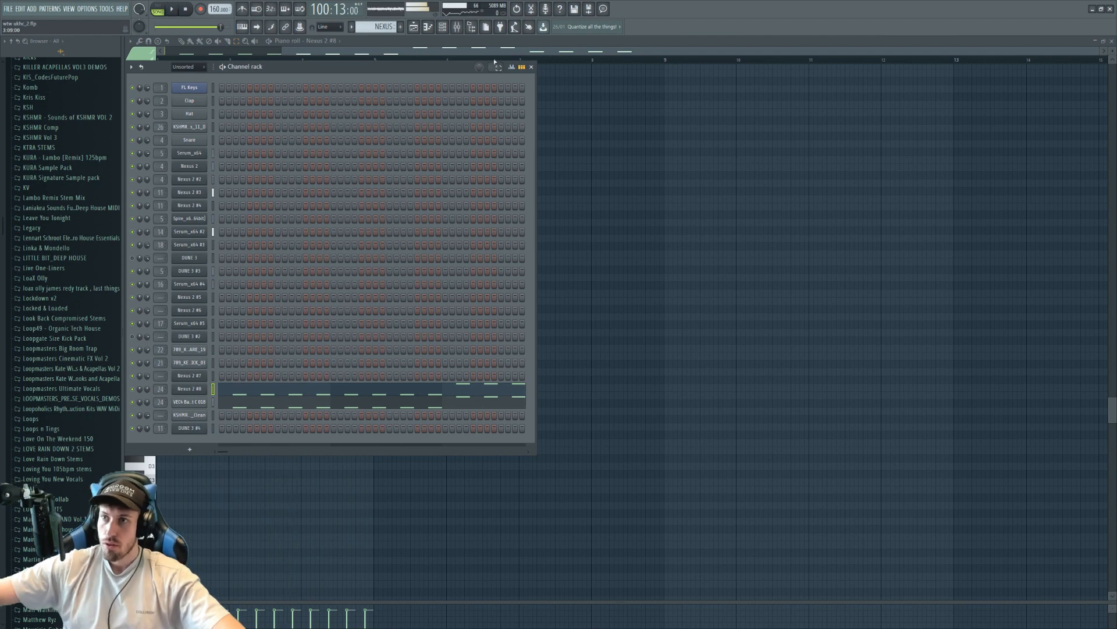
Return to the playlist, view the PSTOP CLAP SNARE LOOP 170 sample's settings on track 8, and play the drop
click(427, 28)
double_click(724, 267)
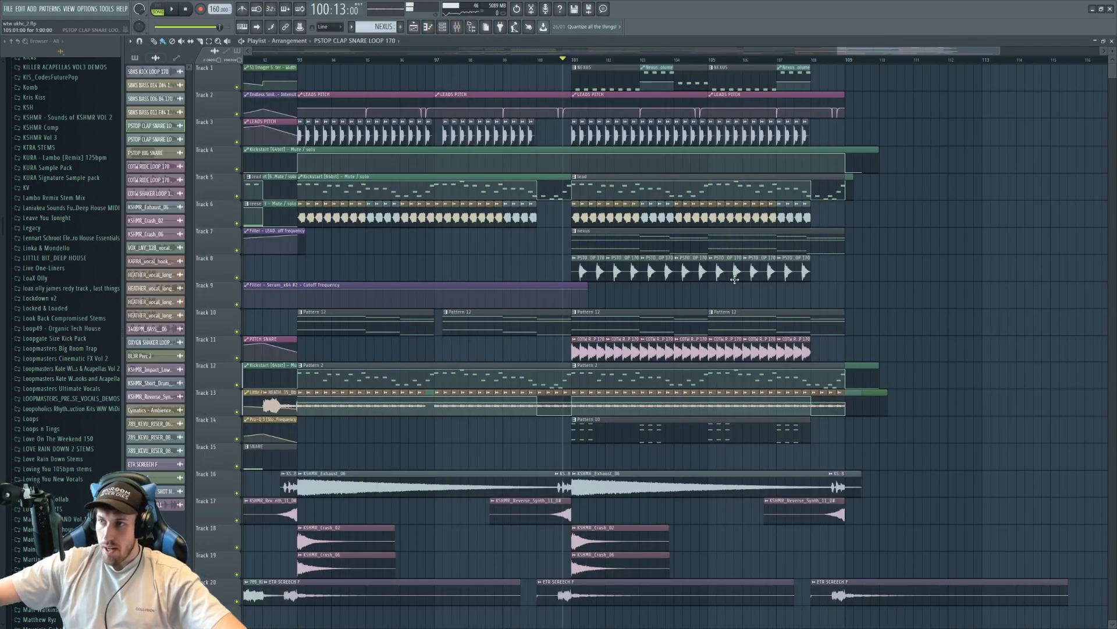
key(space)
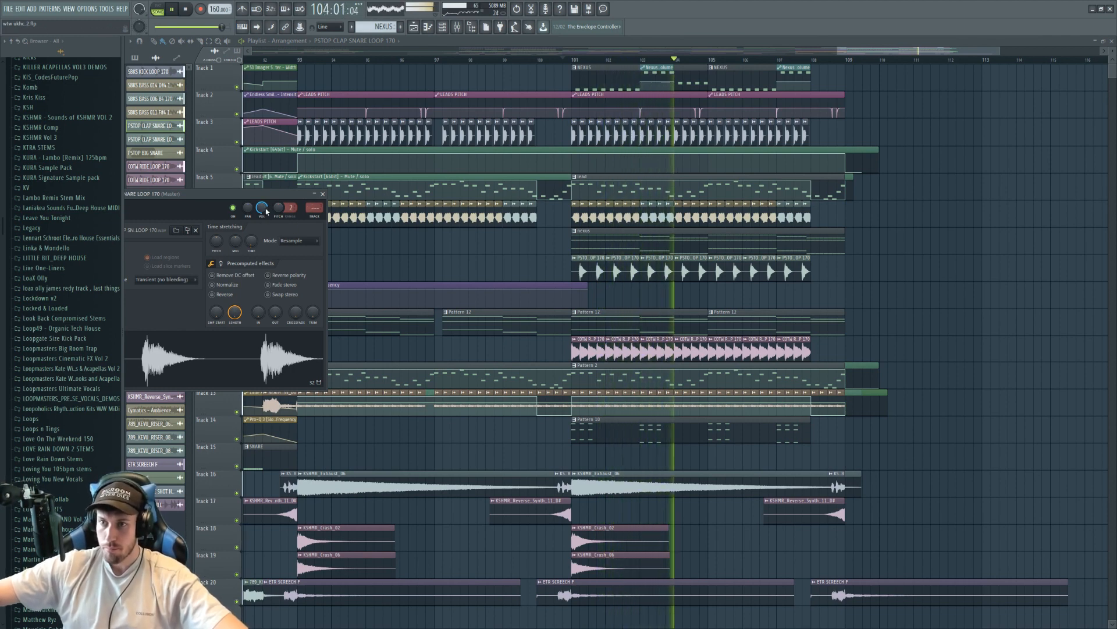
Adjust the channel panning of the COTW RIDE LOOP 170 sample on track 11 while the drop plays
double_click(722, 352)
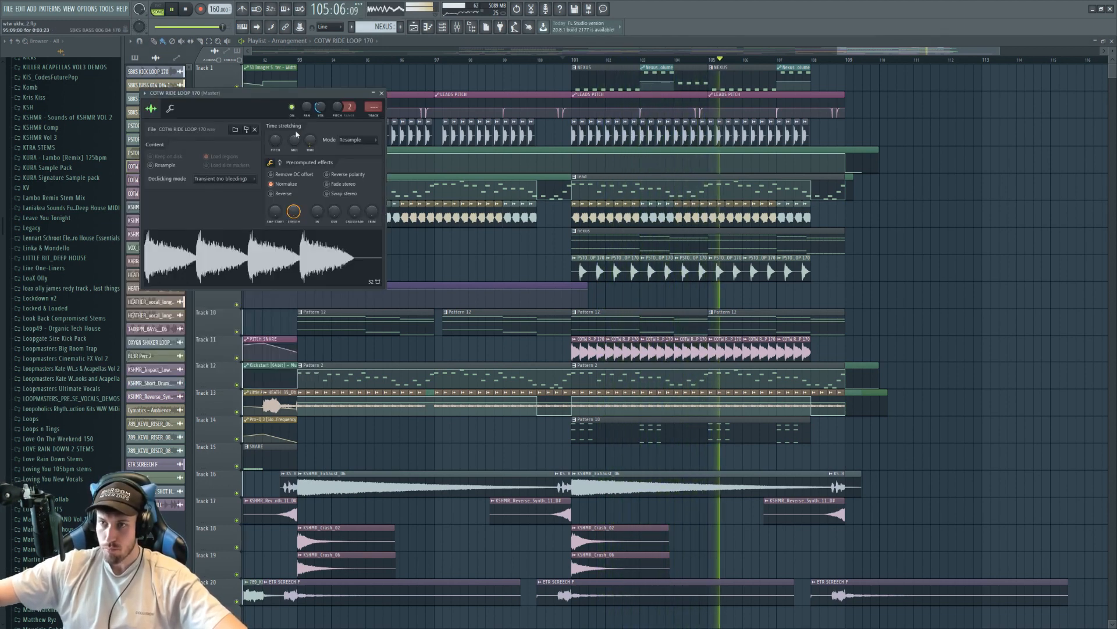
click(307, 107)
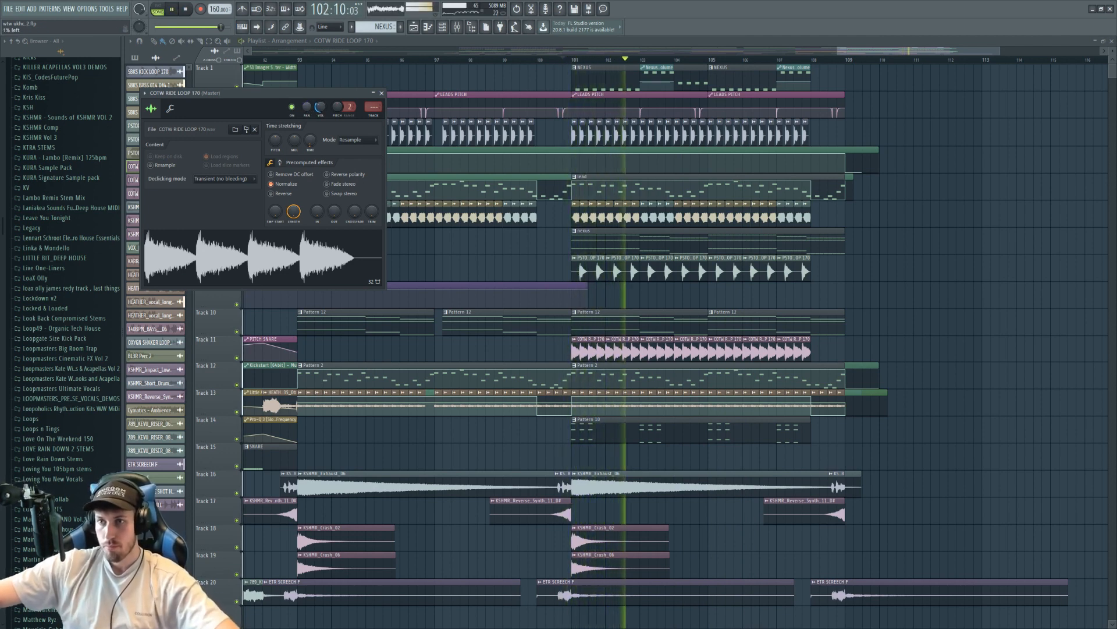
mouse_move(307, 107)
mouse_down()
mouse_move(307, 96)
mouse_move(318, 116)
mouse_up()
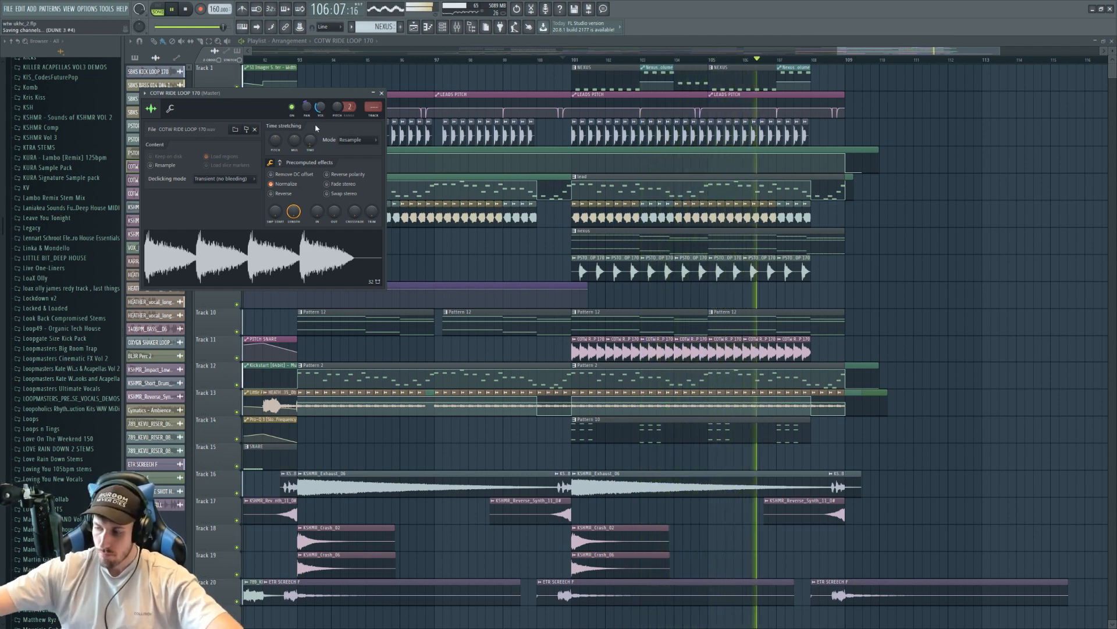
Place the 789_KEVU_RISER_08_D_128 #2 riser on track 21, spanning bars 101 to 109
scroll(640, 174, down, 4)
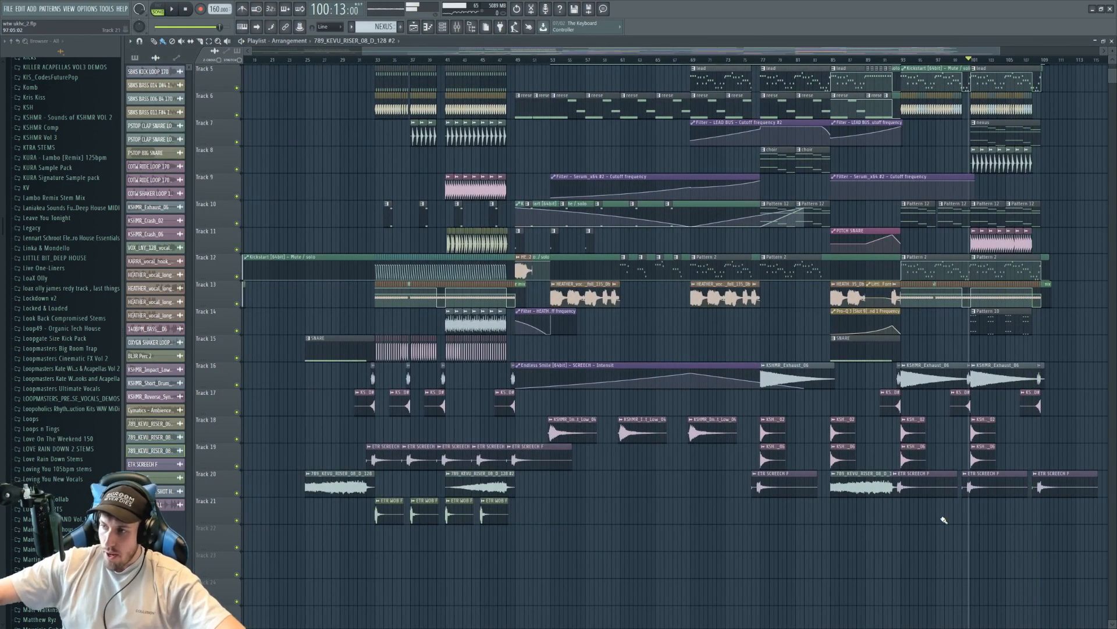
drag(974, 515, 966, 517)
key(space)
drag(990, 515, 1000, 514)
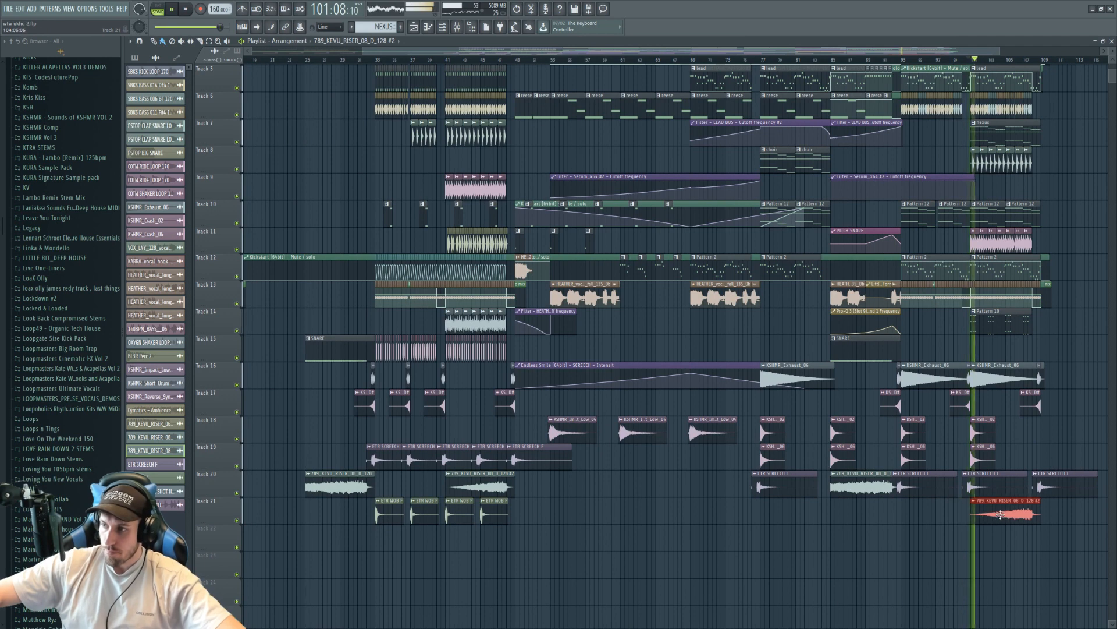
click(9, 9)
Play the arrangement from bar 71 and again from bar 91, and examine the LEAD BUS mixer track
click(705, 59)
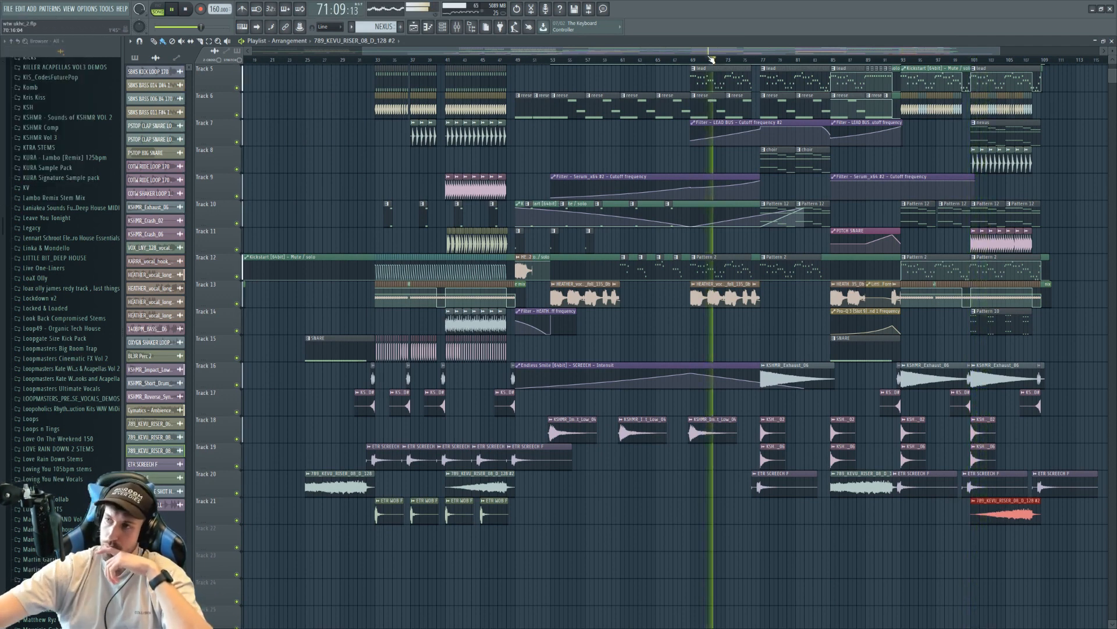
key(space)
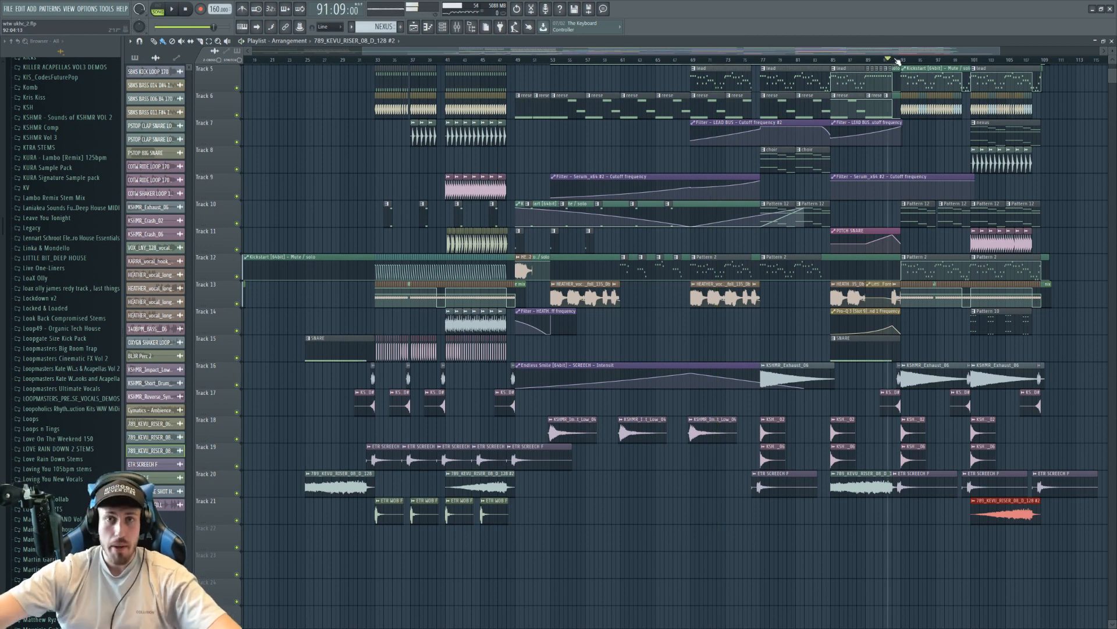
key(space)
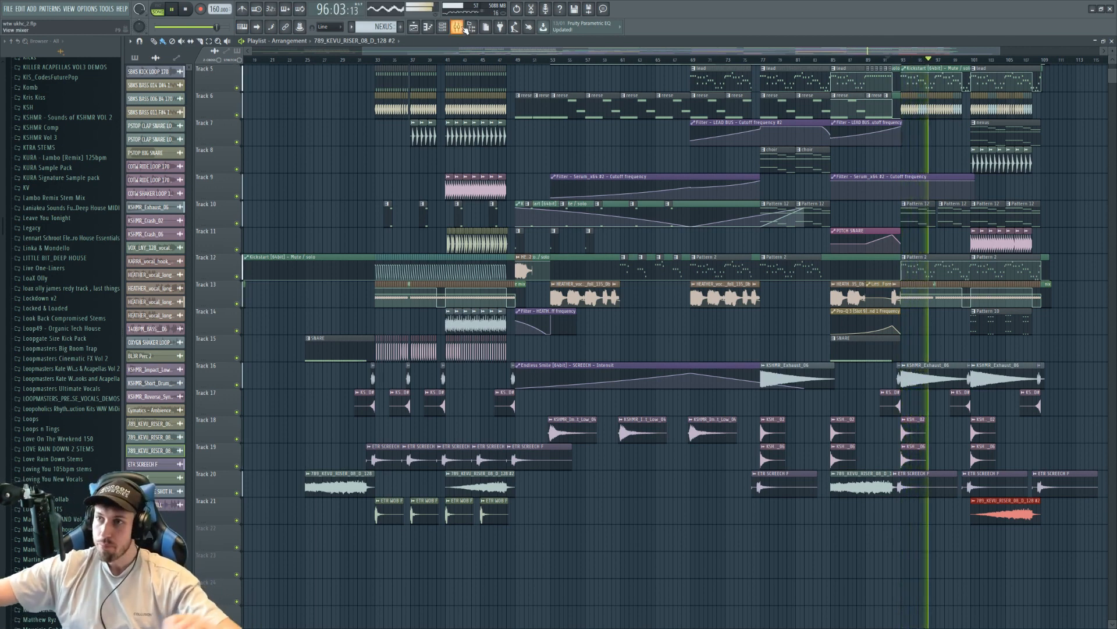
key(F9)
click(267, 382)
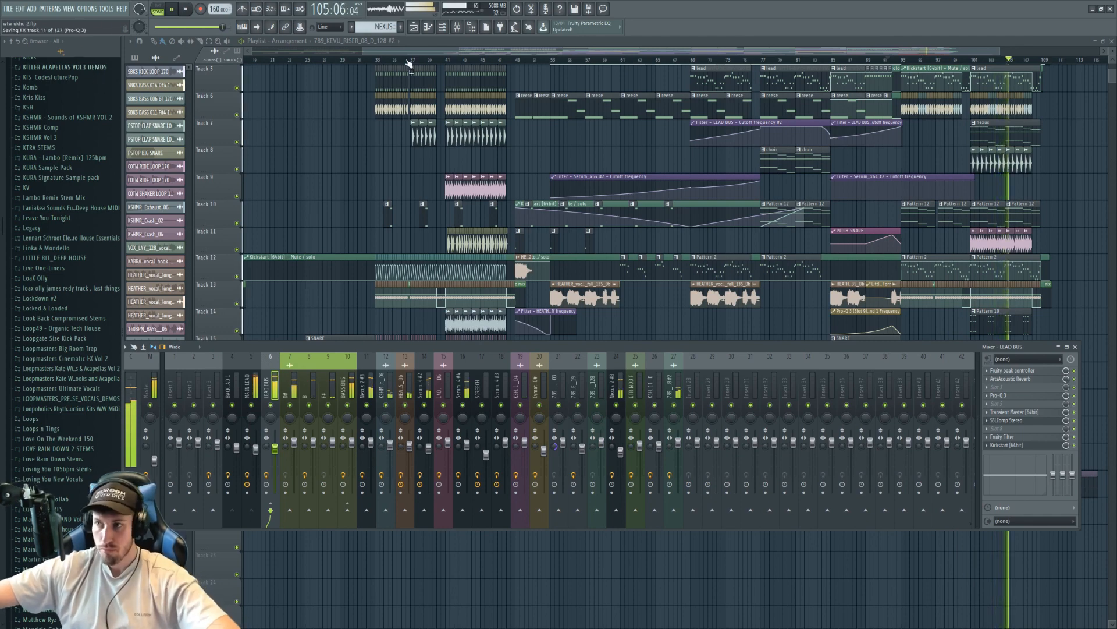
key(F9)
Try a NEXUS pattern clip shortened to two bars on track 22 at bar 33, and play from there
scroll(978, 73, up, 4)
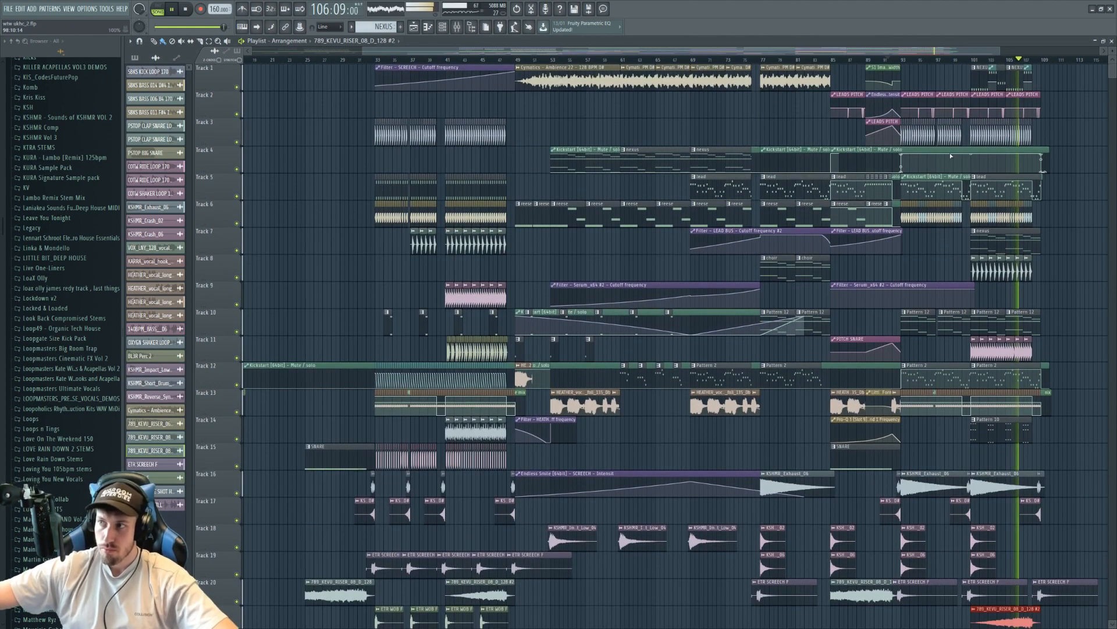
click(978, 73)
scroll(381, 280, down, 7)
click(384, 269)
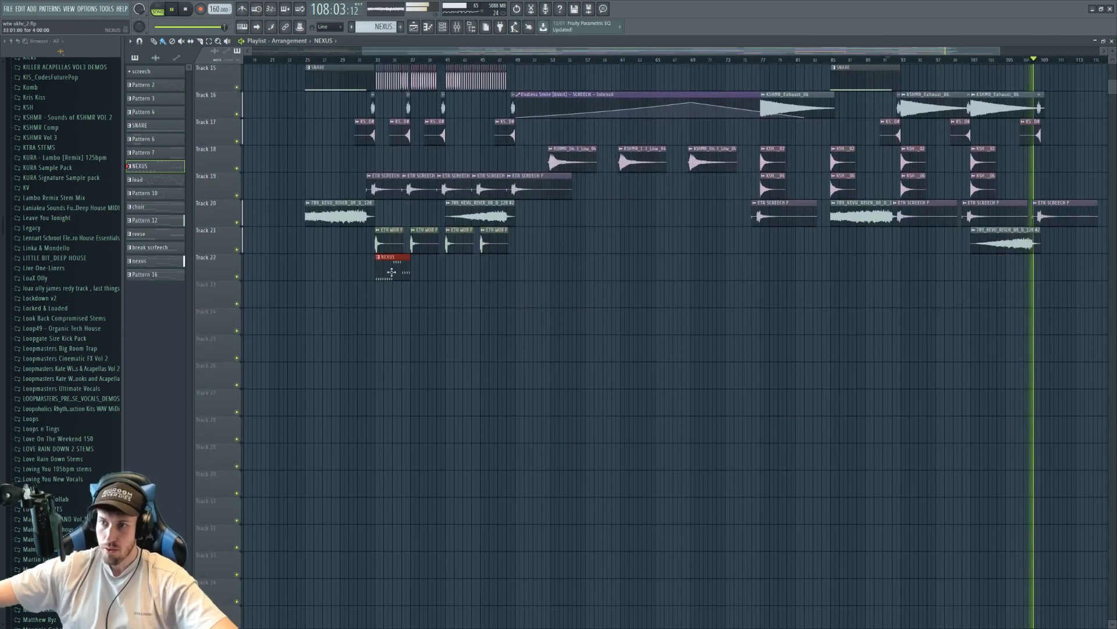
drag(409, 269, 392, 269)
click(400, 271)
right_click(400, 270)
key(space)
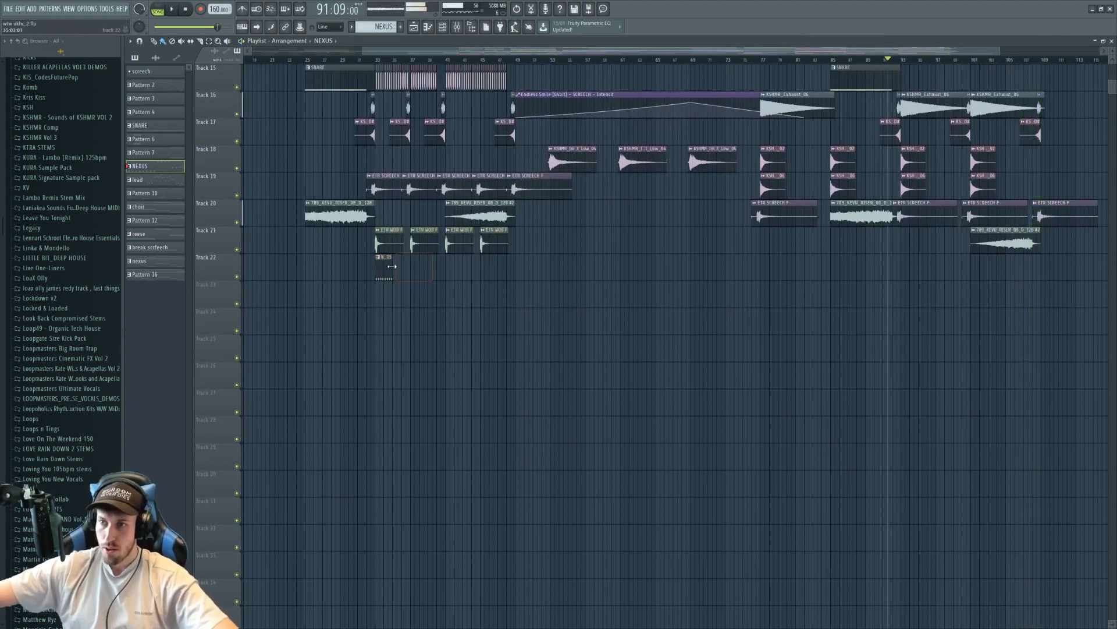
click(368, 58)
key(space)
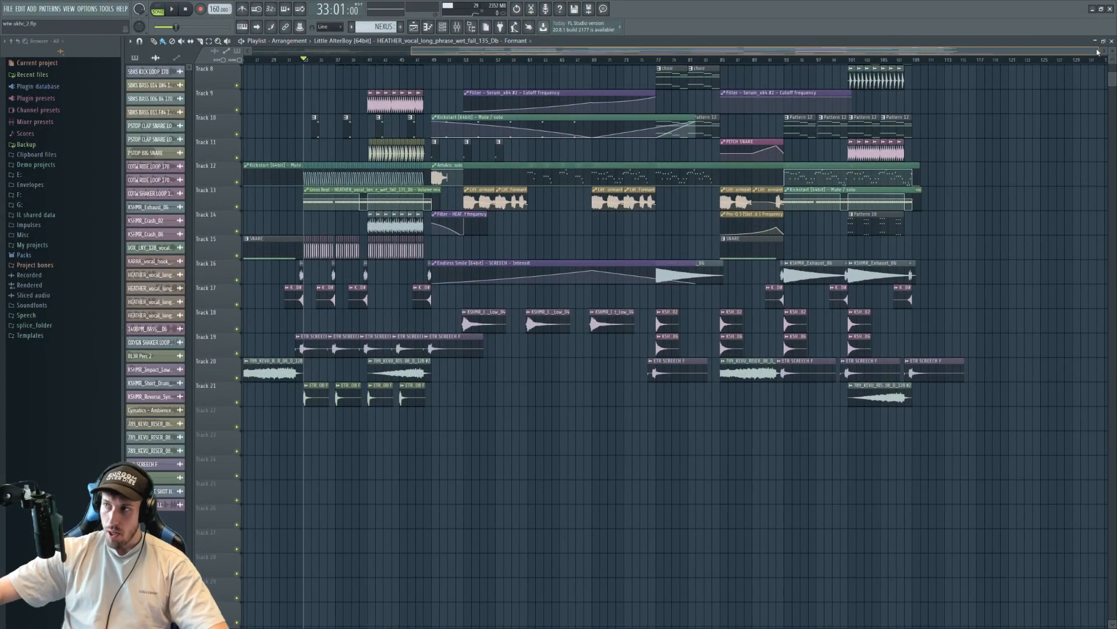
Dismiss the expired antivirus notice and show the arrangement around the first drop and the break
drag(1096, 51, 979, 79)
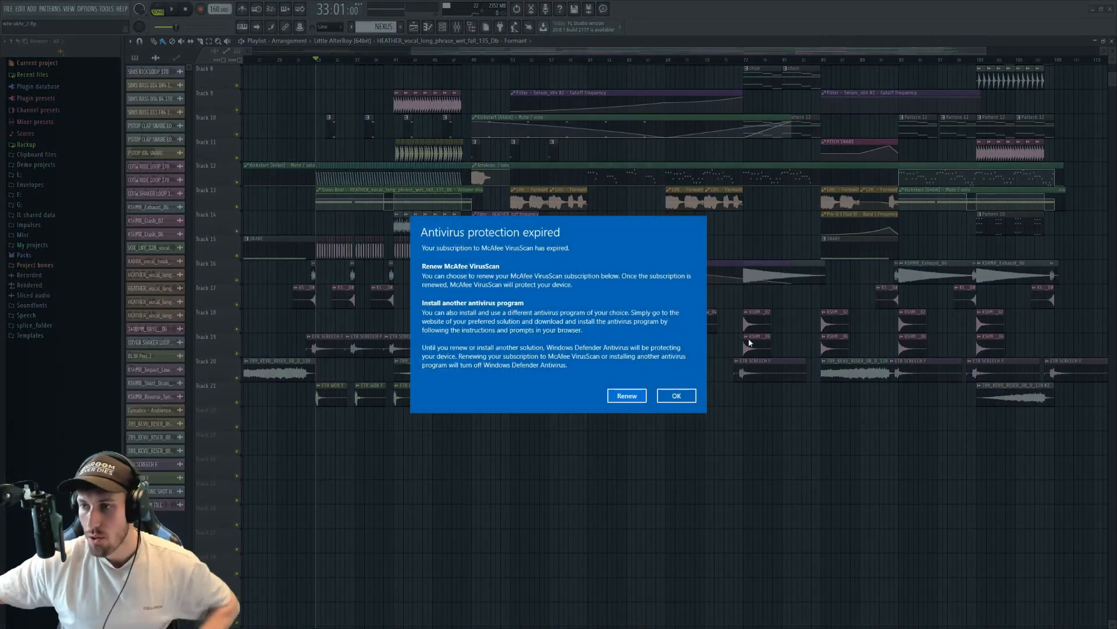
click(676, 394)
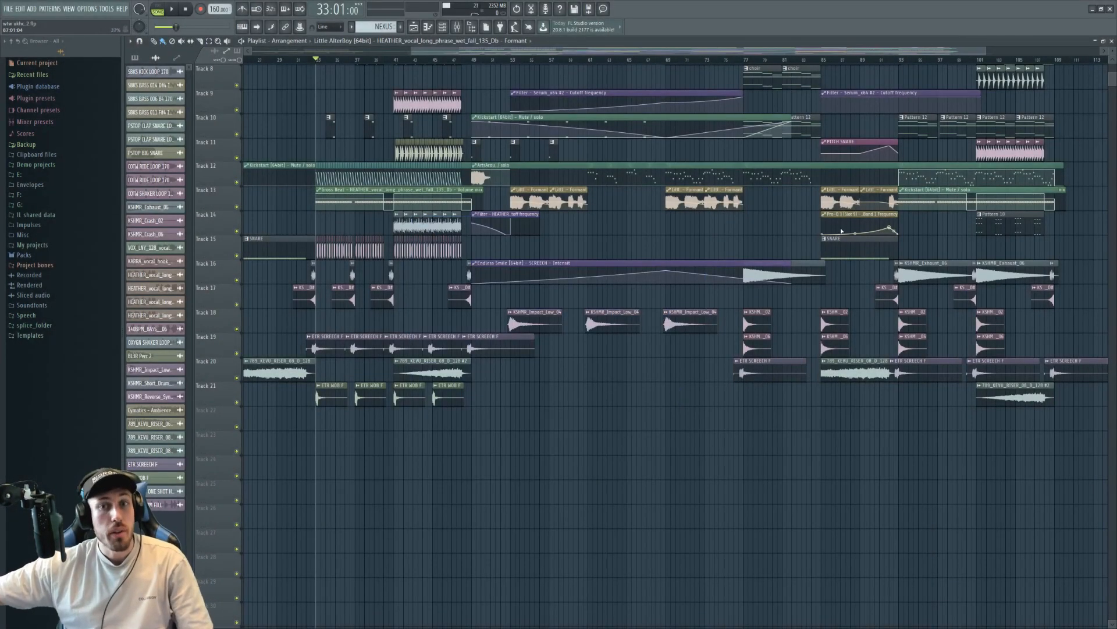
drag(989, 52, 575, 125)
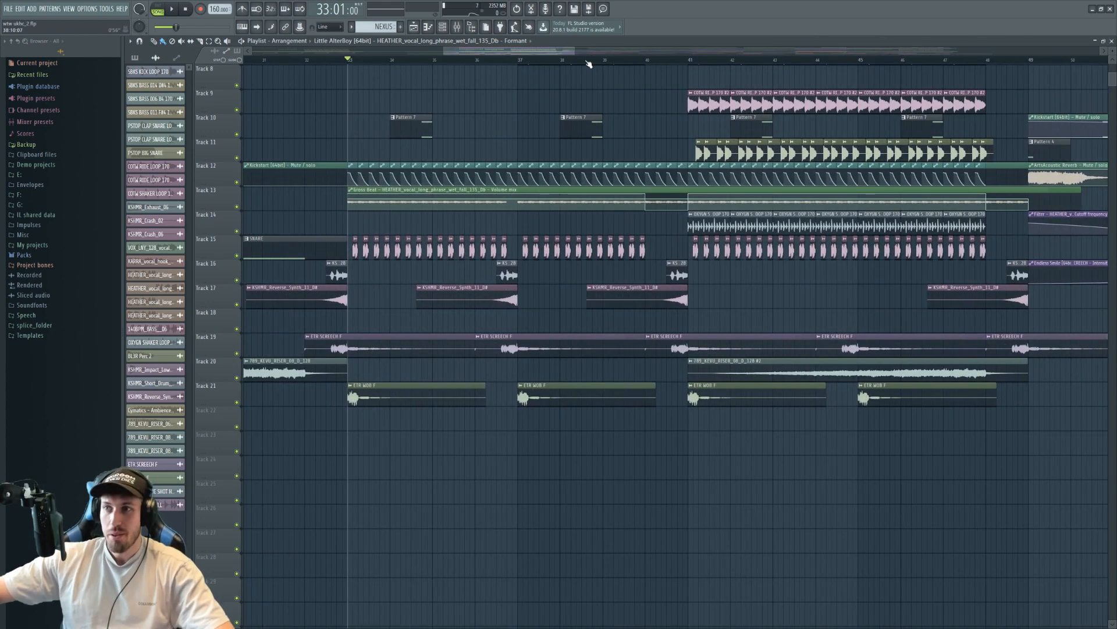
drag(575, 51, 837, 52)
drag(447, 53, 396, 54)
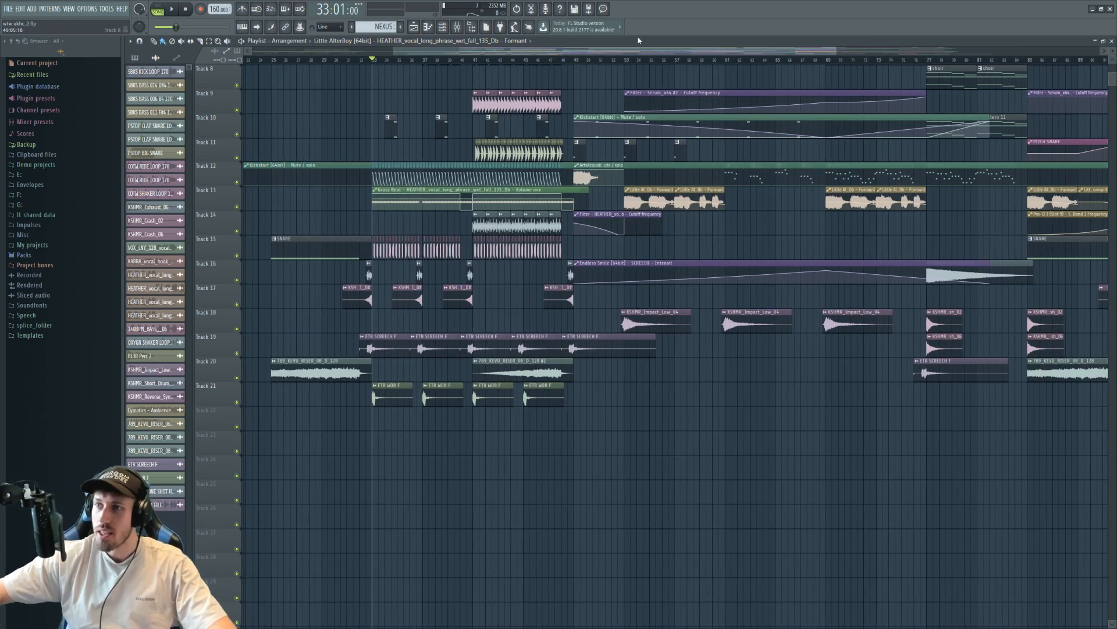
drag(638, 54, 627, 54)
Select bars 33 to 49 and create a volume automation clip there for the D# bass sample's mixer track
scroll(410, 247, up, 5)
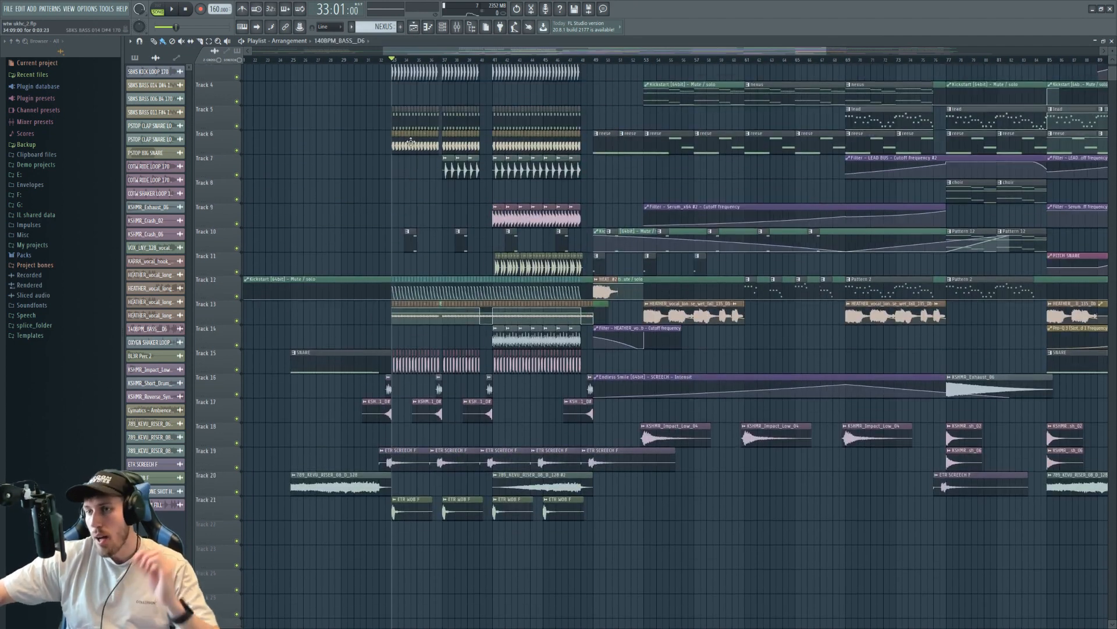
double_click(404, 158)
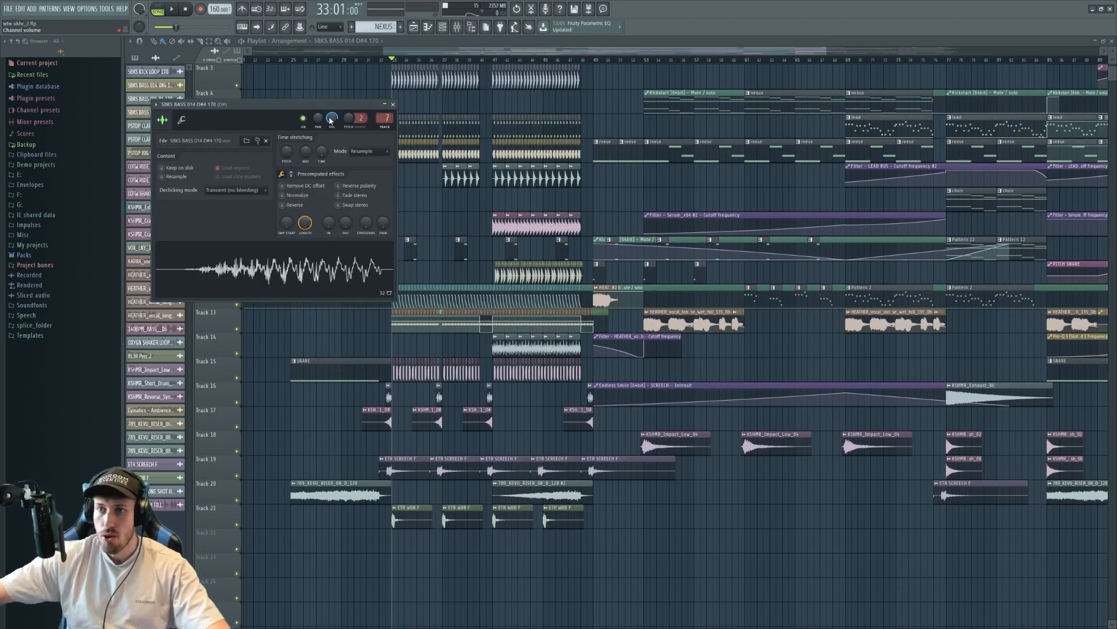
key(space)
drag(393, 61, 593, 62)
double_click(541, 153)
key(space)
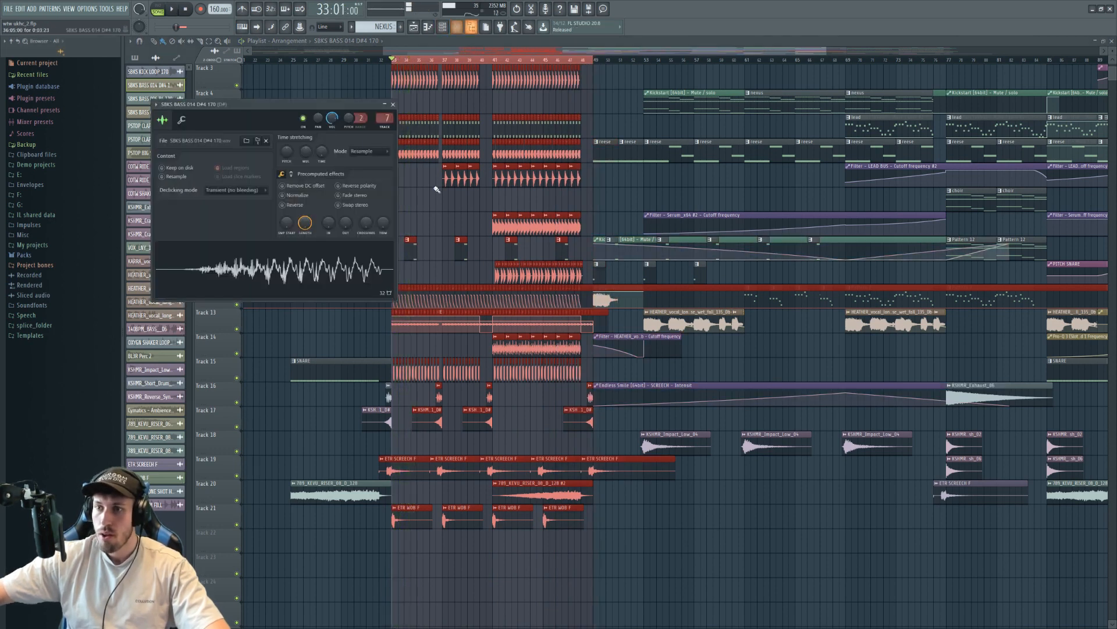
click(457, 27)
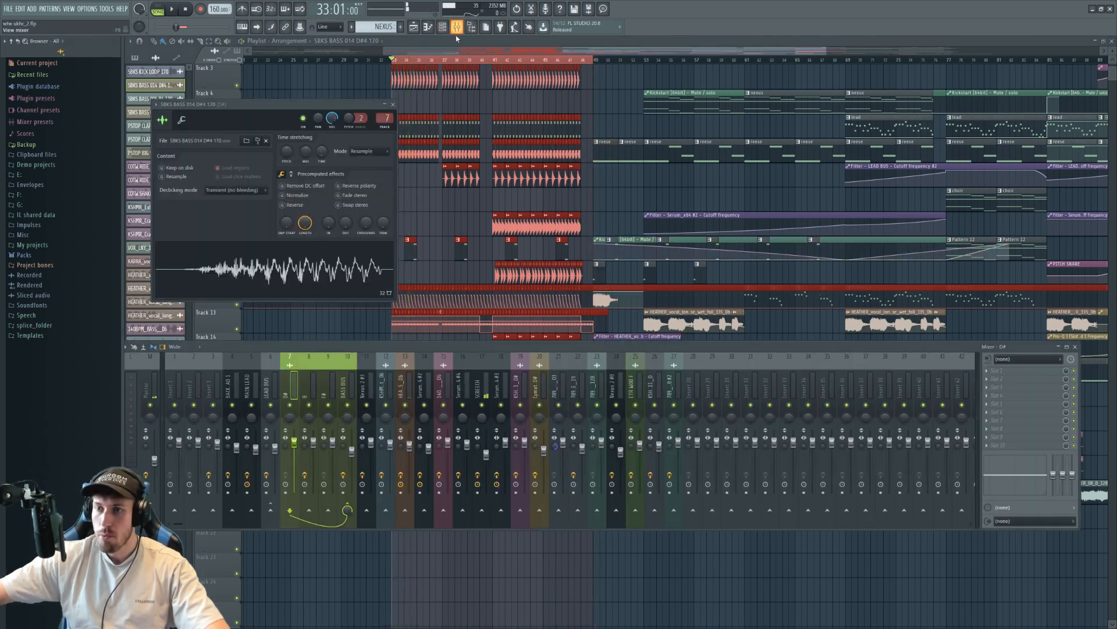
right_click(296, 449)
click(315, 483)
Adjust the D# volume automation with a point at bar 48, play the first drop, and clear the time selection
click(550, 66)
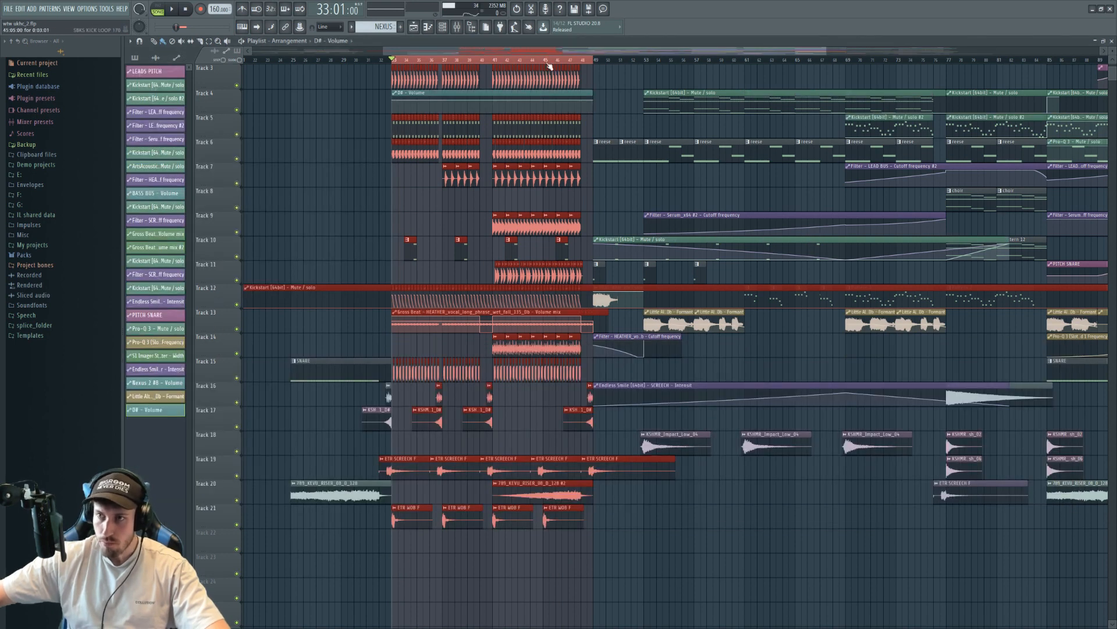
click(394, 101)
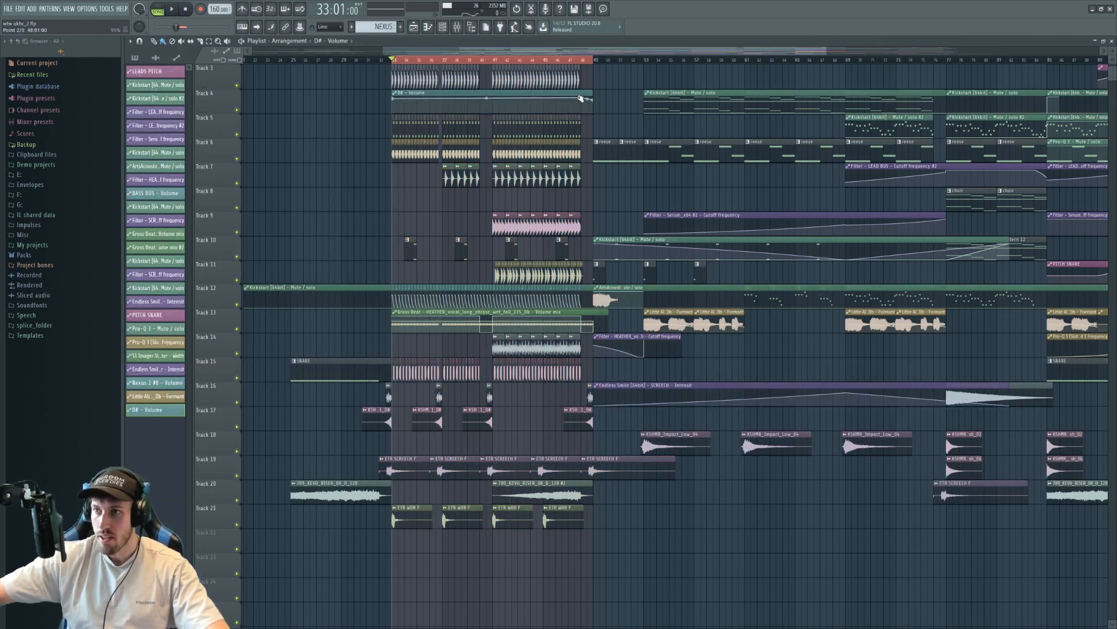
key(space)
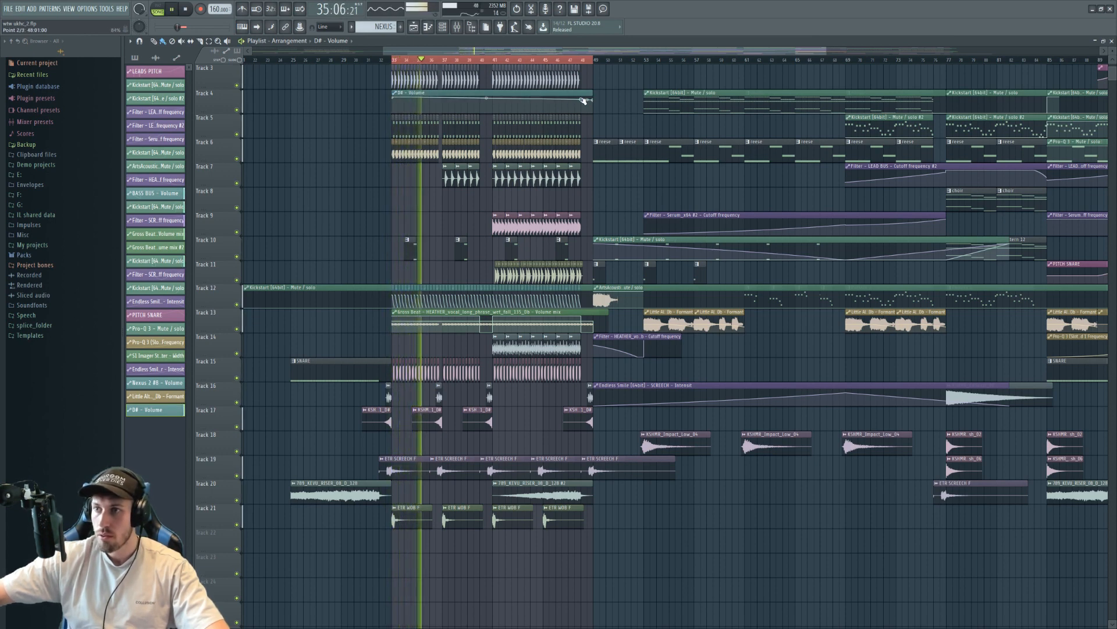
click(384, 61)
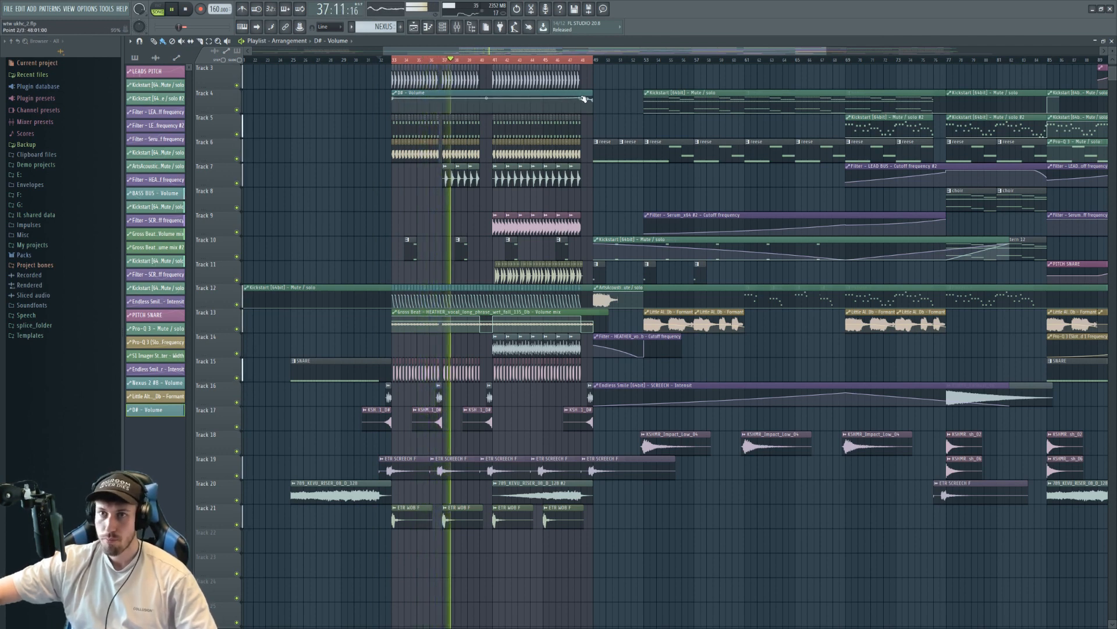
mouse_move(594, 61)
ctrl+mouse_down()
mouse_move(549, 60)
mouse_move(594, 62)
ctrl+mouse_up()
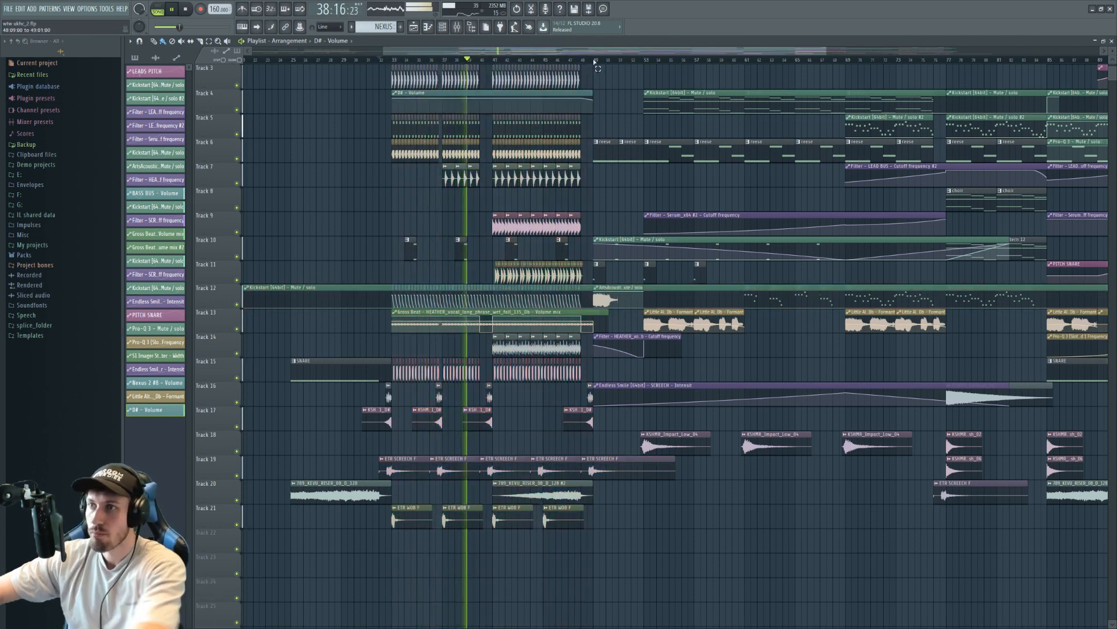
Examine Pattern 6 on track 5, viewing its Hat notes and channels, and return to the playlist
double_click(500, 123)
key(F6)
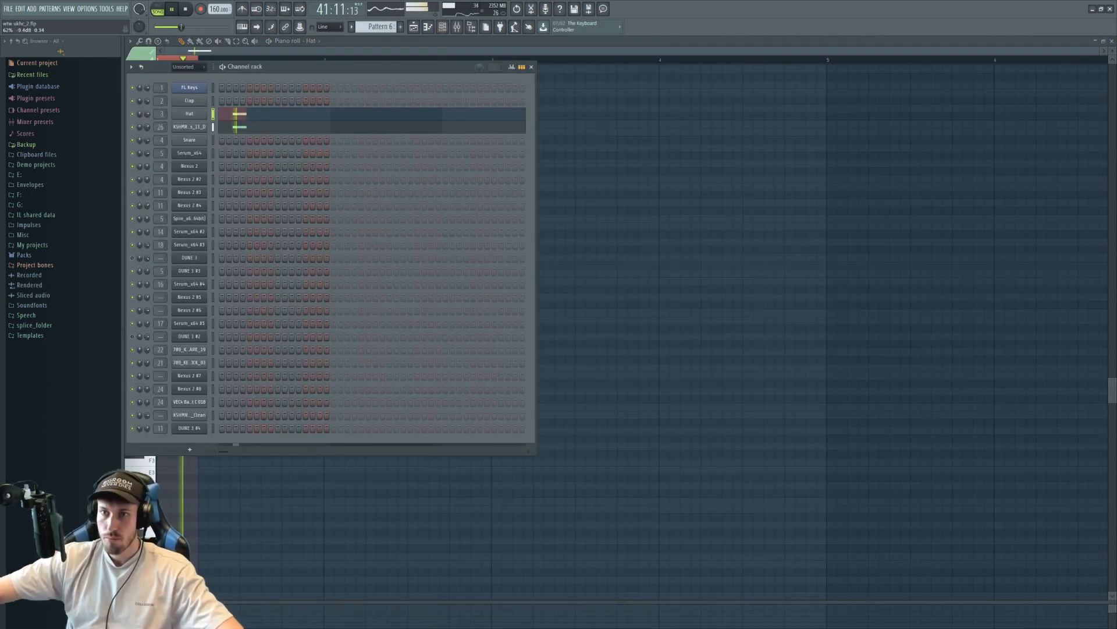
click(413, 28)
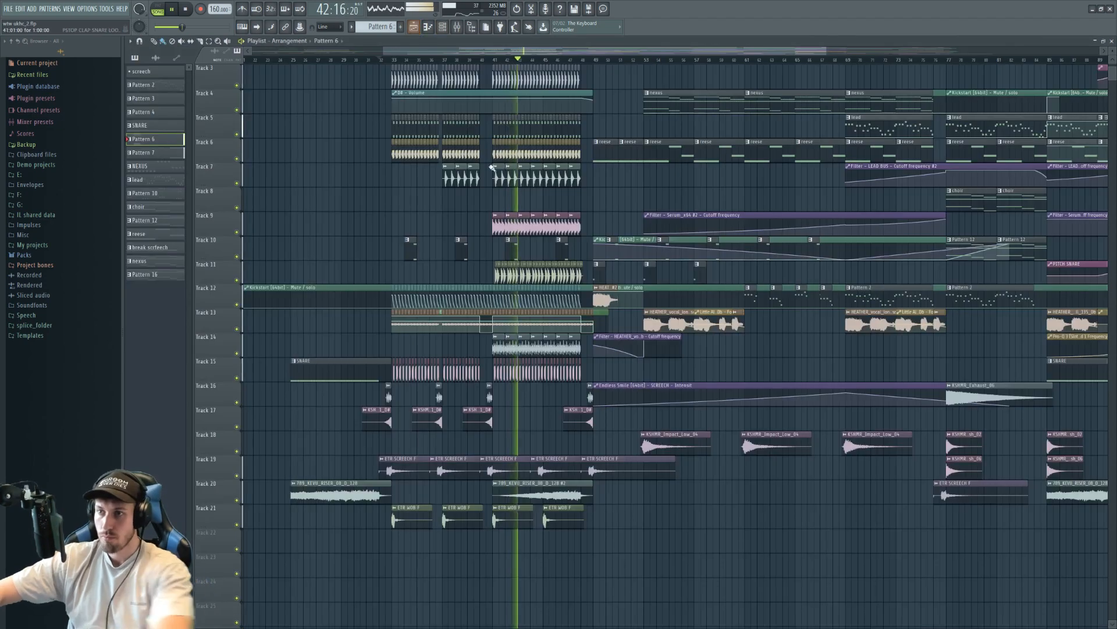
Insert a new empty pattern and name it intro
scroll(400, 63, down, 2)
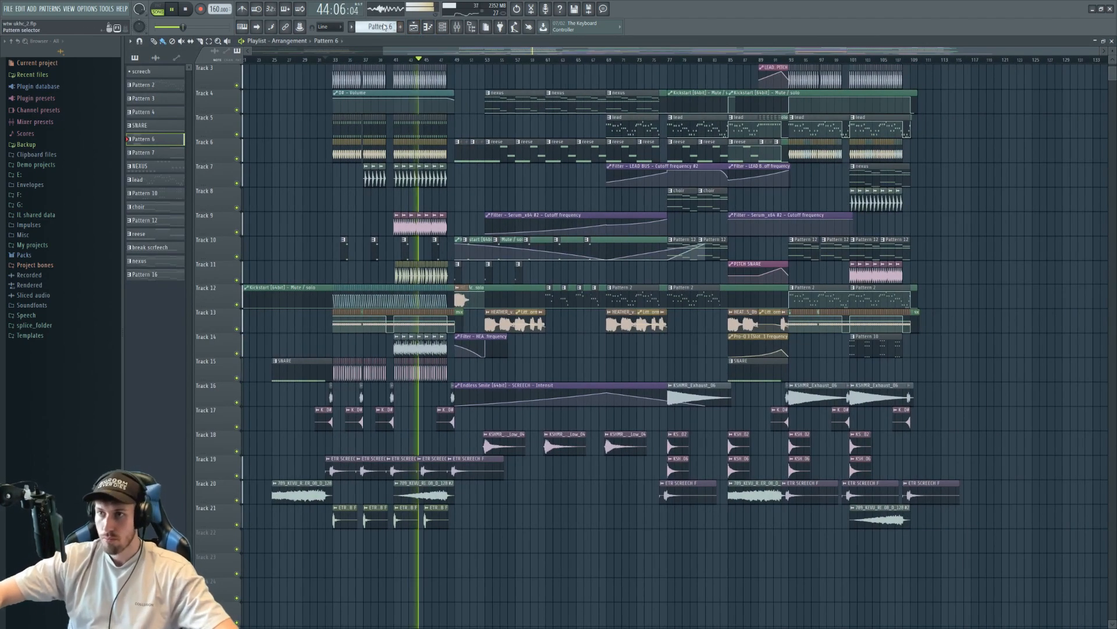
click(382, 27)
click(469, 111)
text(i)
key(Return)
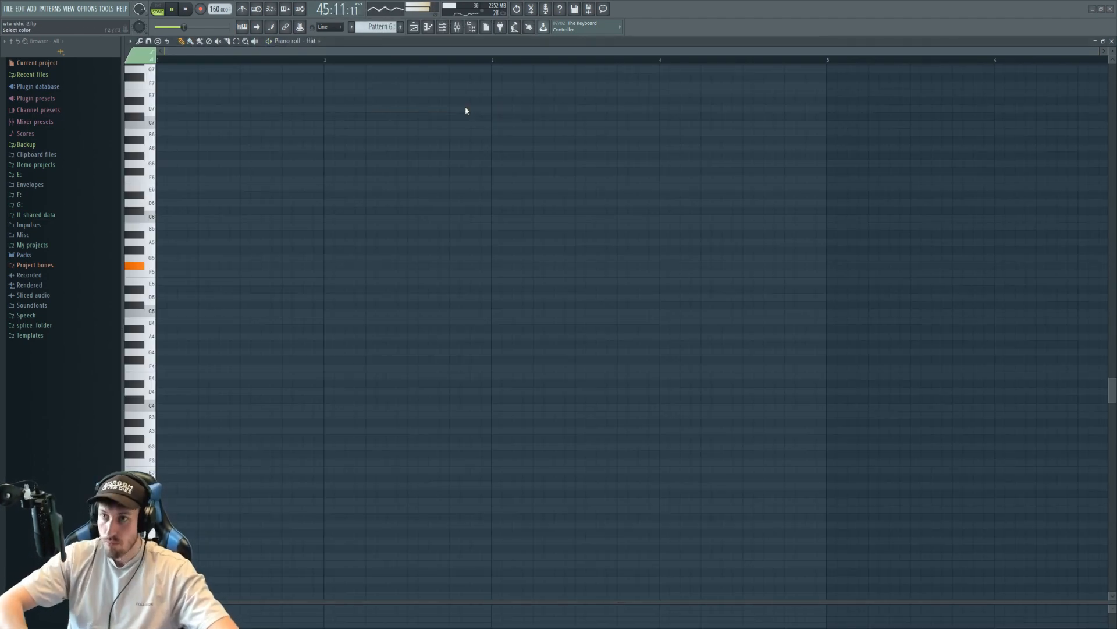
Add a Nexus 2 instrument channel for the intro pattern and return to the playlist
click(33, 10)
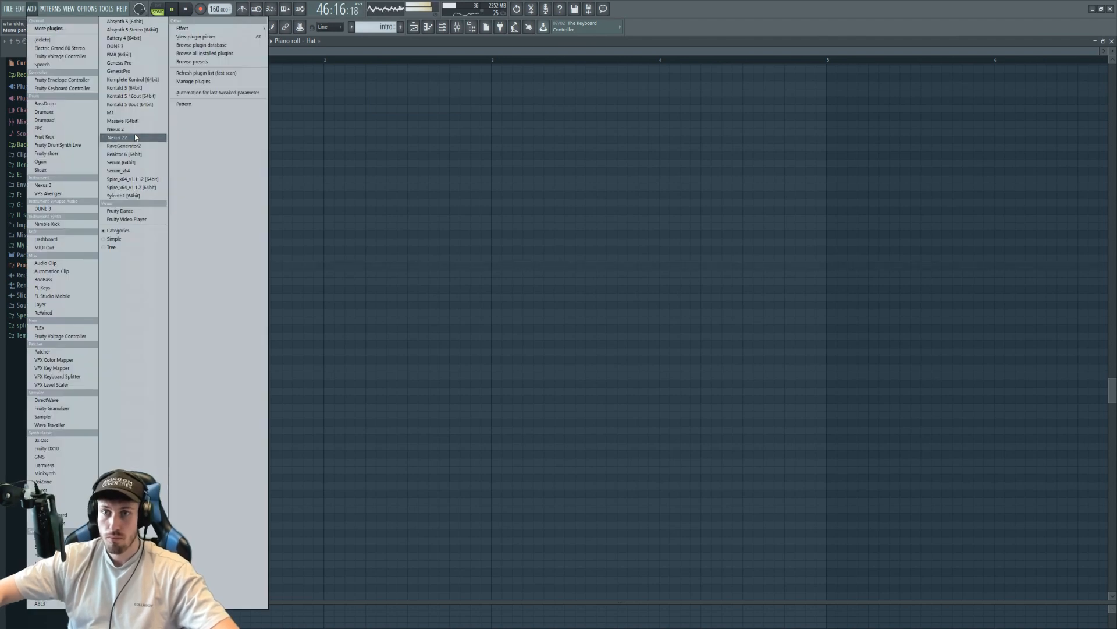
click(134, 130)
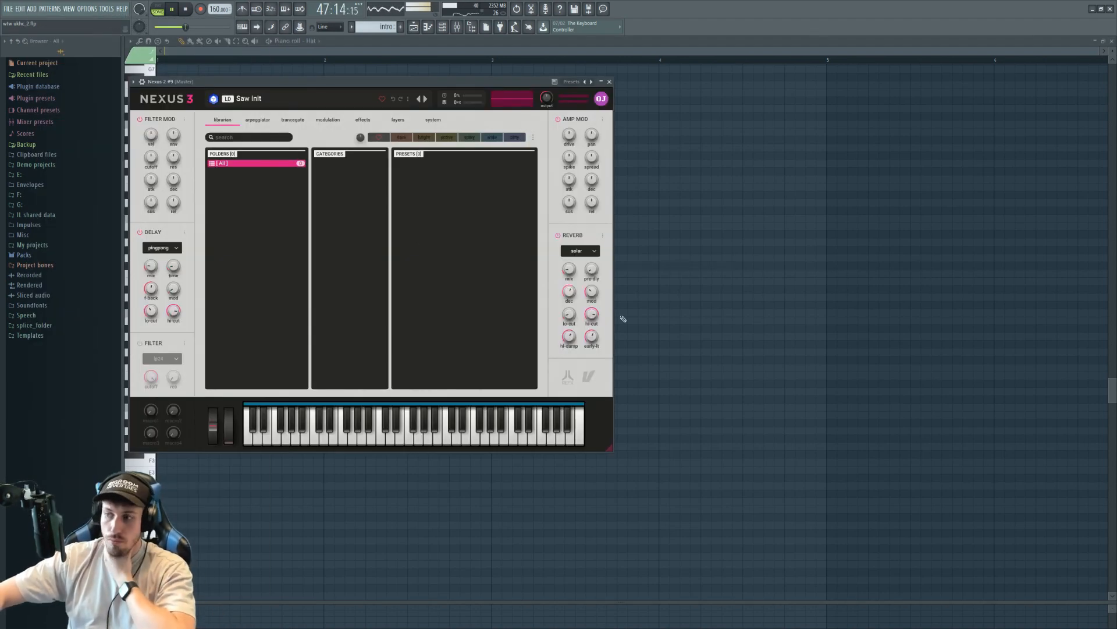
click(444, 29)
click(414, 27)
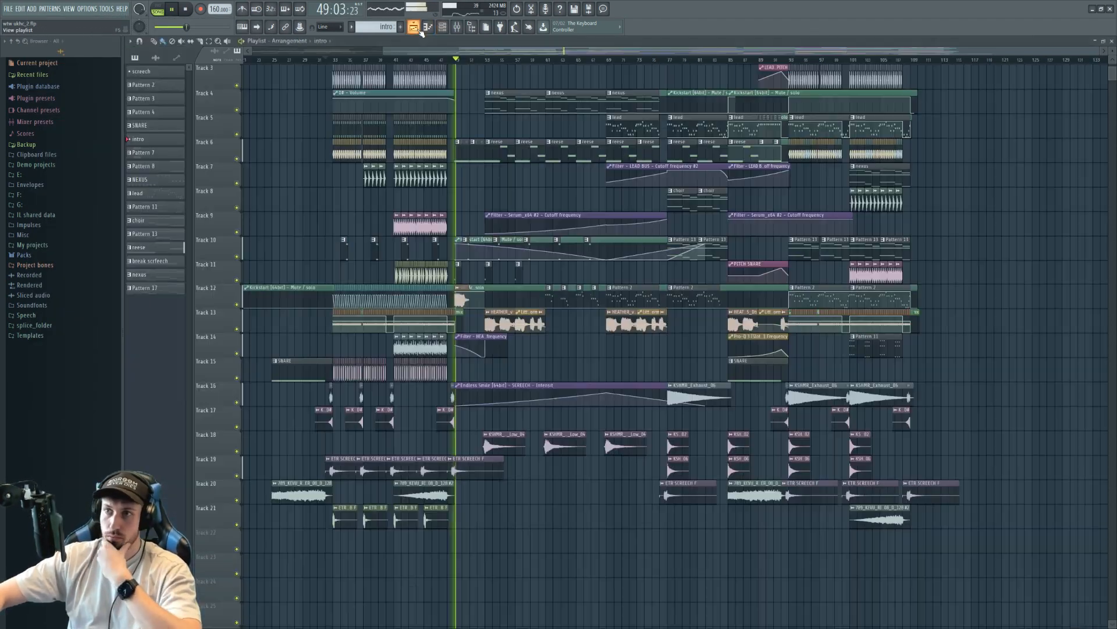
Place an intro pattern clip on Track 18 at the start of the arrangement and return the playhead to bar 1
drag(380, 53, 346, 57)
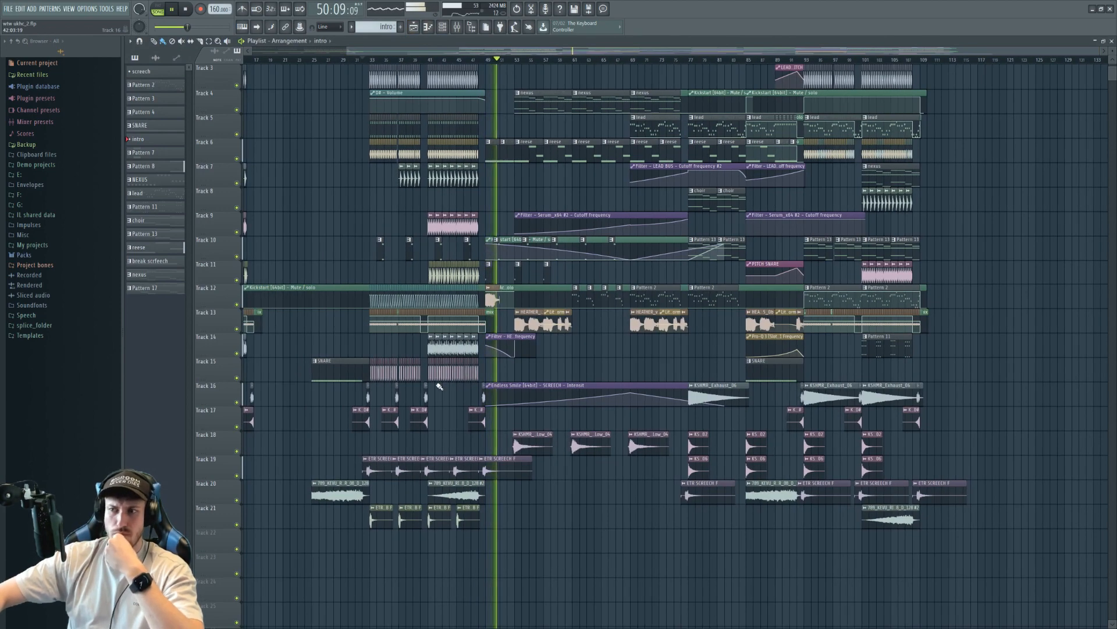
click(281, 443)
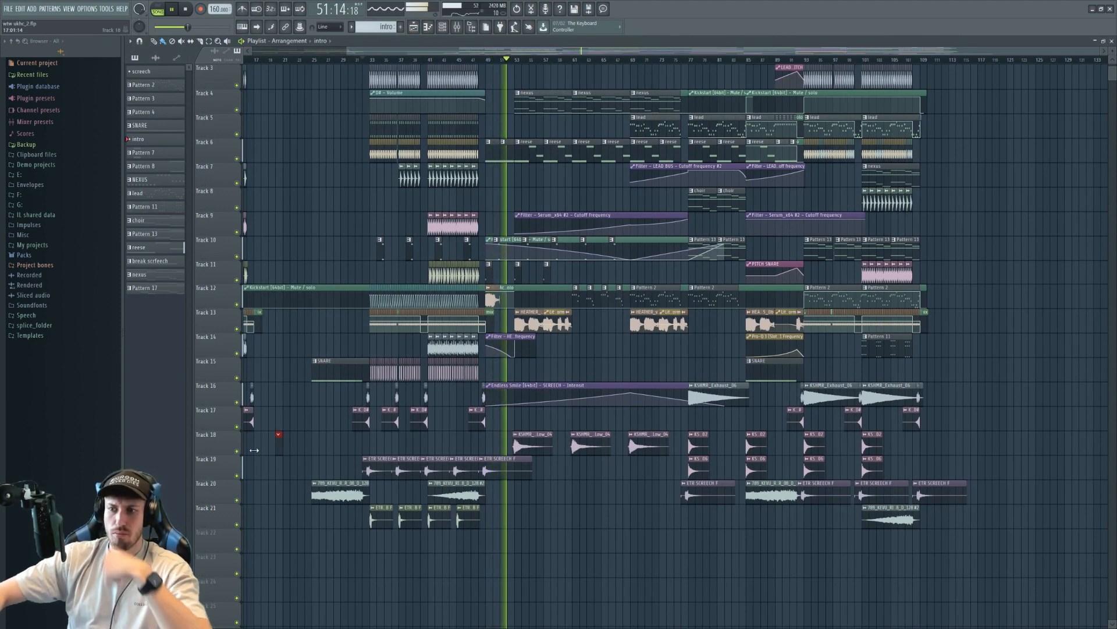
key(space)
drag(284, 442, 248, 437)
scroll(396, 305, up, 2)
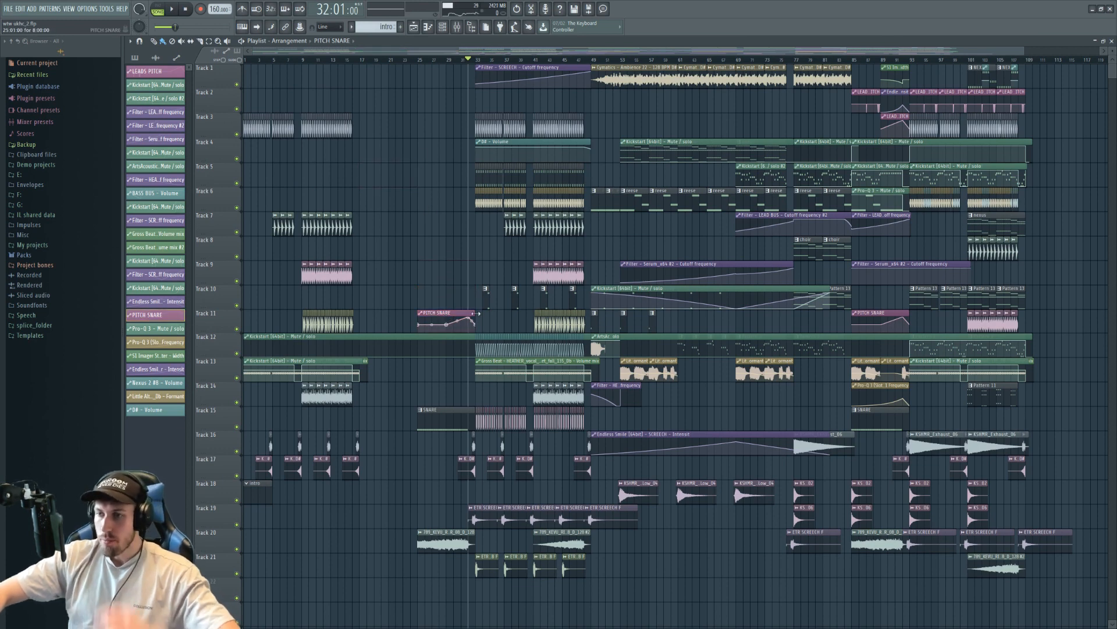
click(294, 61)
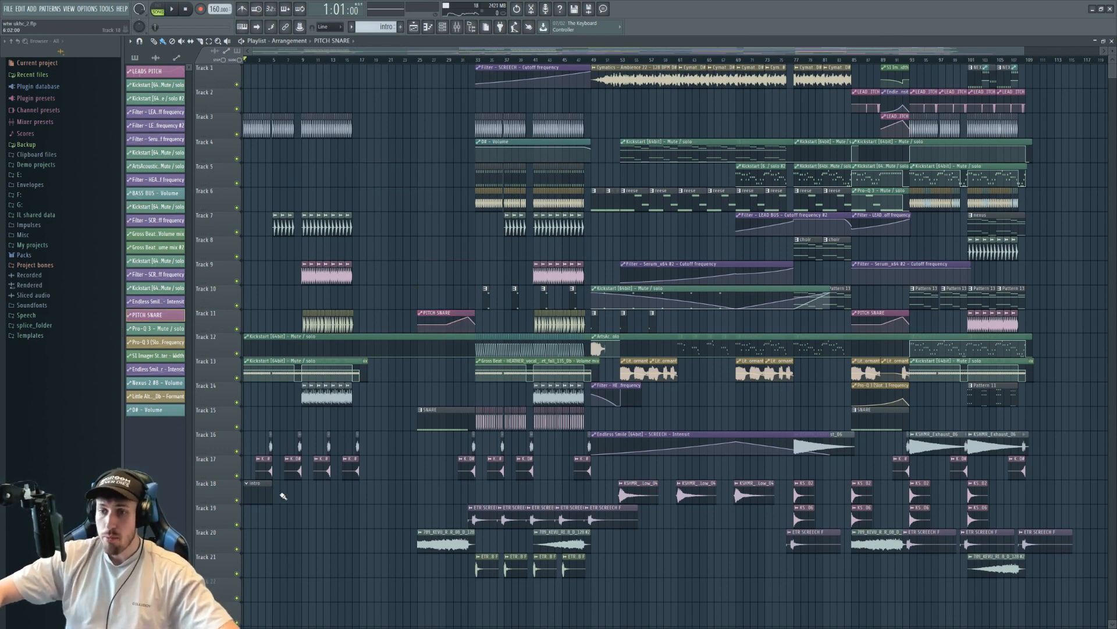
Open the intro clip's channels and add an FL Keys instrument channel
double_click(264, 490)
click(35, 9)
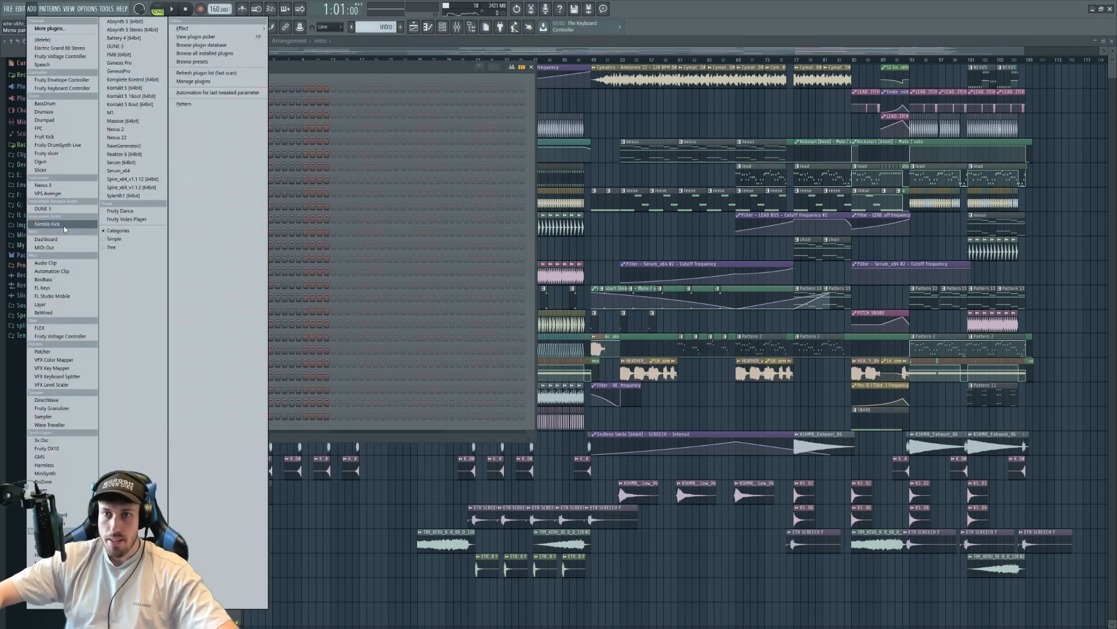
click(43, 288)
Draw a four-bar D#4 note for Nexus 2 #9 in the piano roll, starting at bar 1
right_click(201, 454)
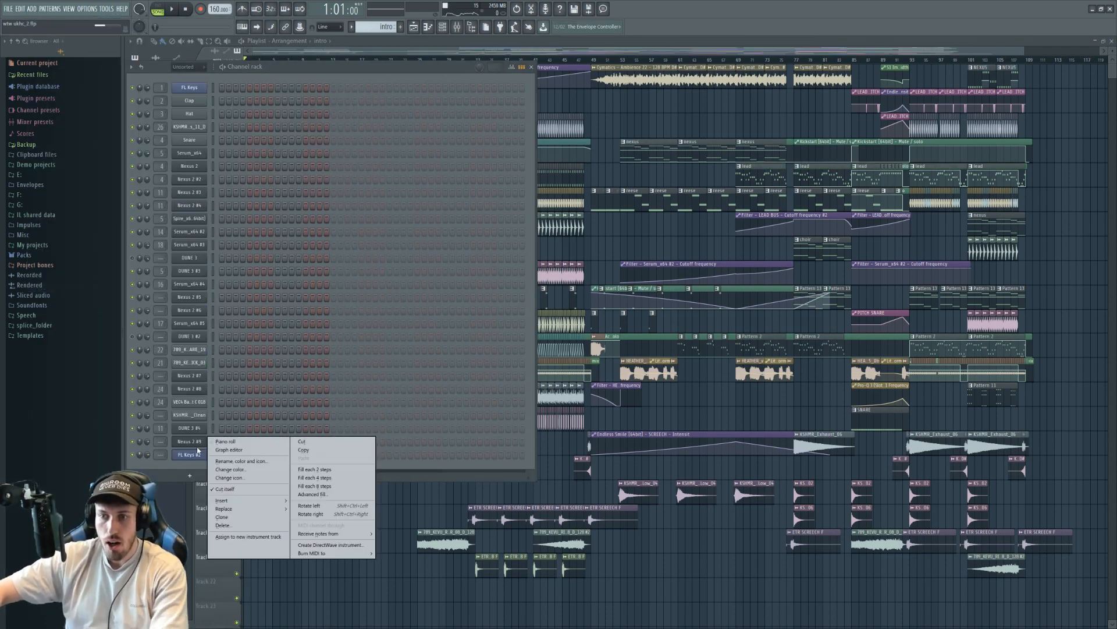
click(223, 443)
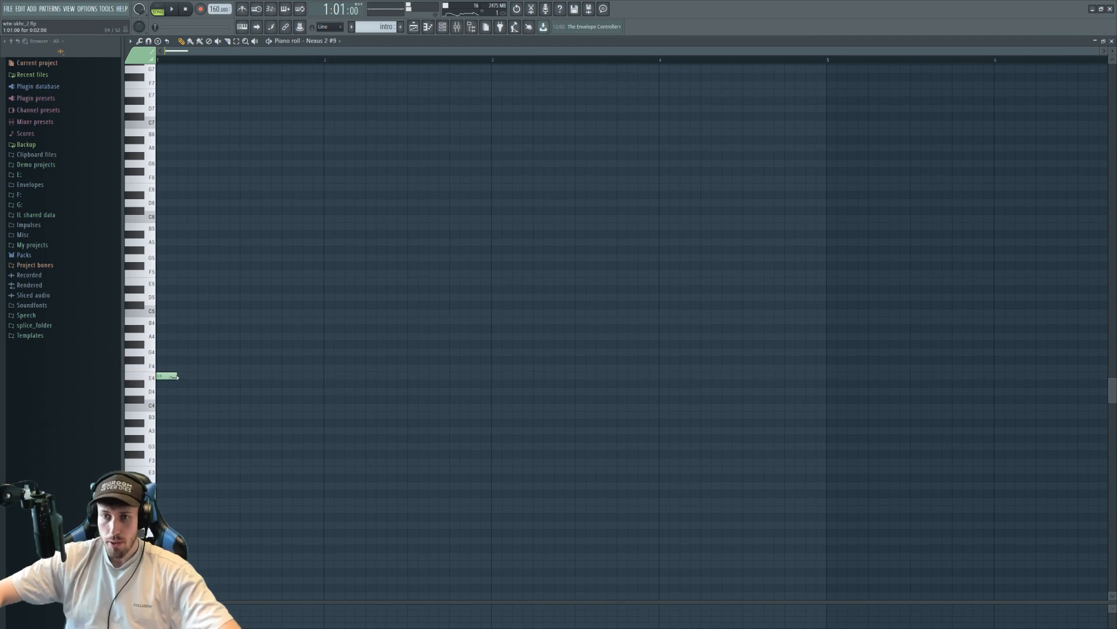
drag(174, 377, 679, 377)
drag(275, 376, 275, 381)
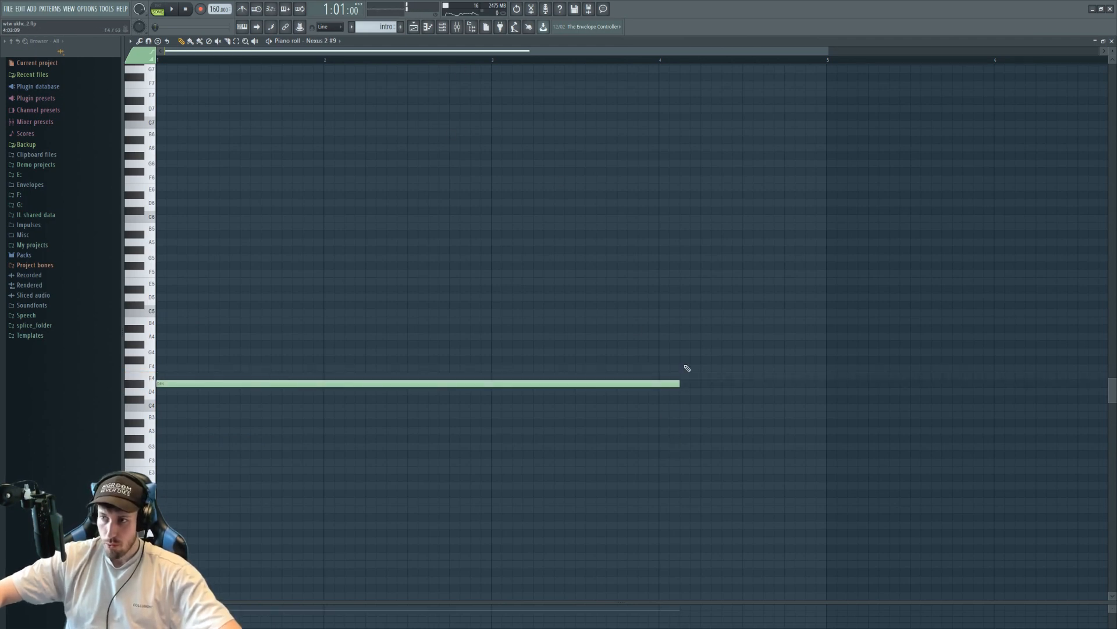
Open the Nexus 2 #9 instrument and search its preset library for arp
click(448, 26)
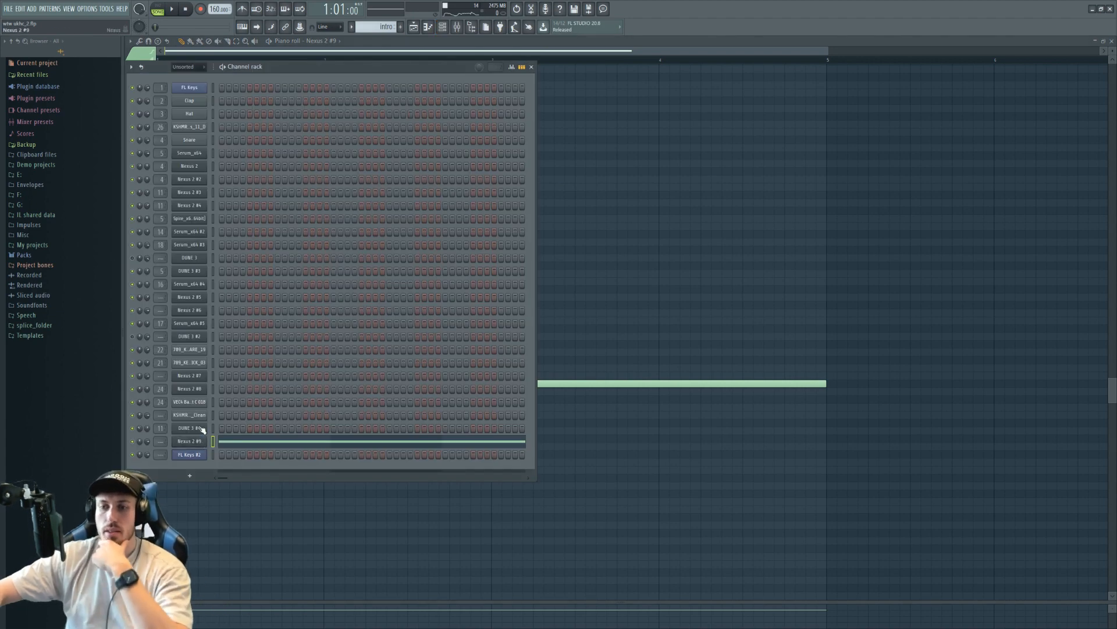
click(200, 440)
click(158, 10)
click(172, 11)
click(255, 138)
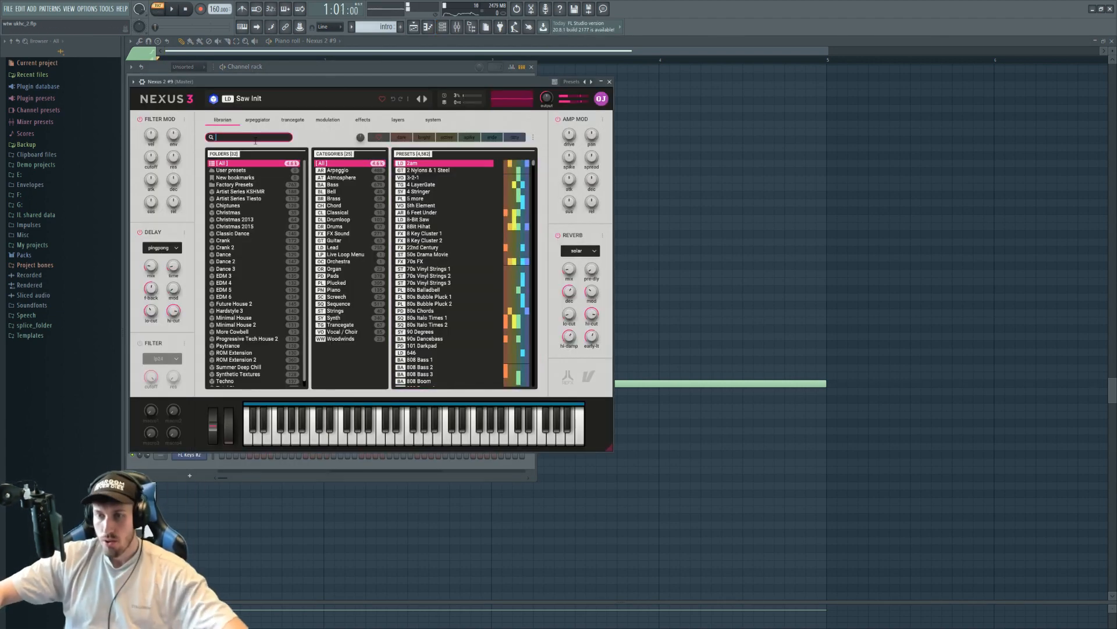
text(arp)
Audition arp presets such as Arpeggio and Arplift, and load the Arp Drone preset
click(419, 205)
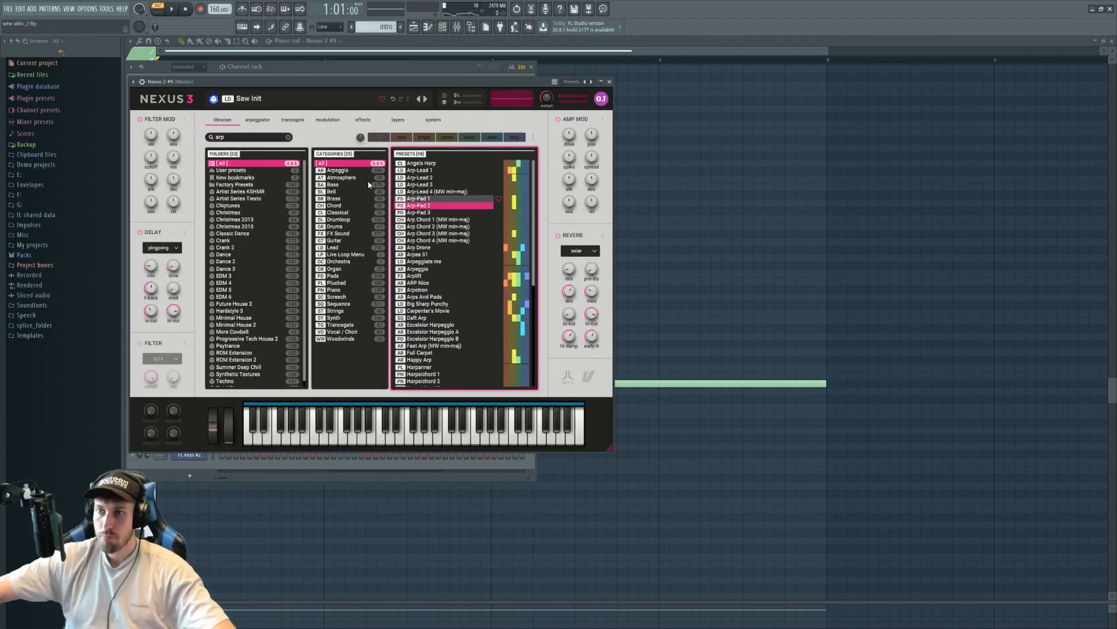
click(419, 247)
click(435, 289)
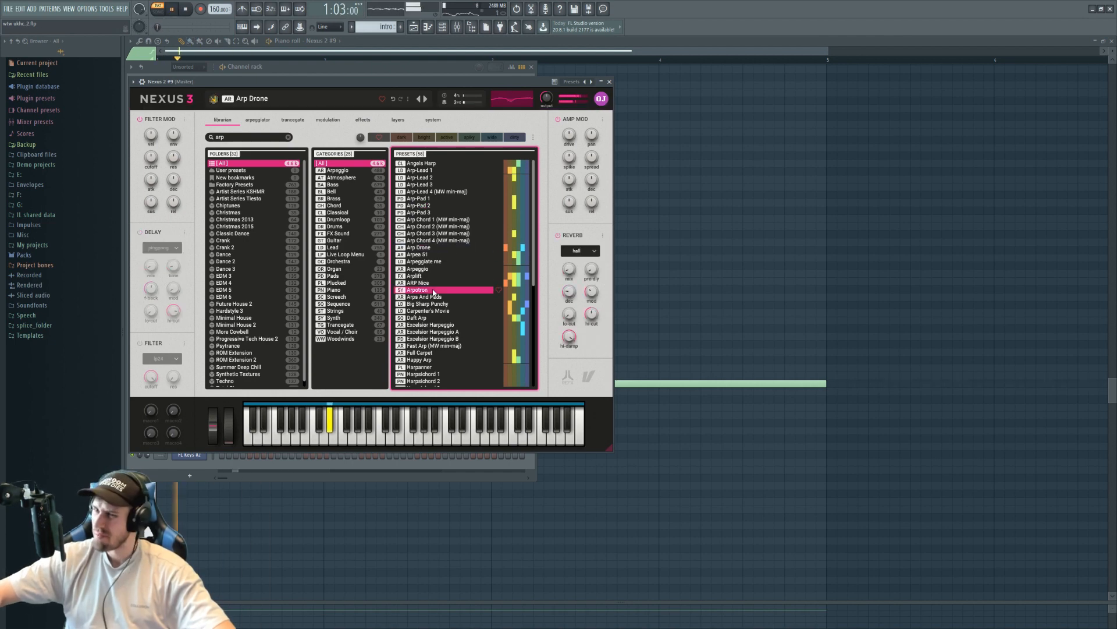
click(432, 270)
click(431, 276)
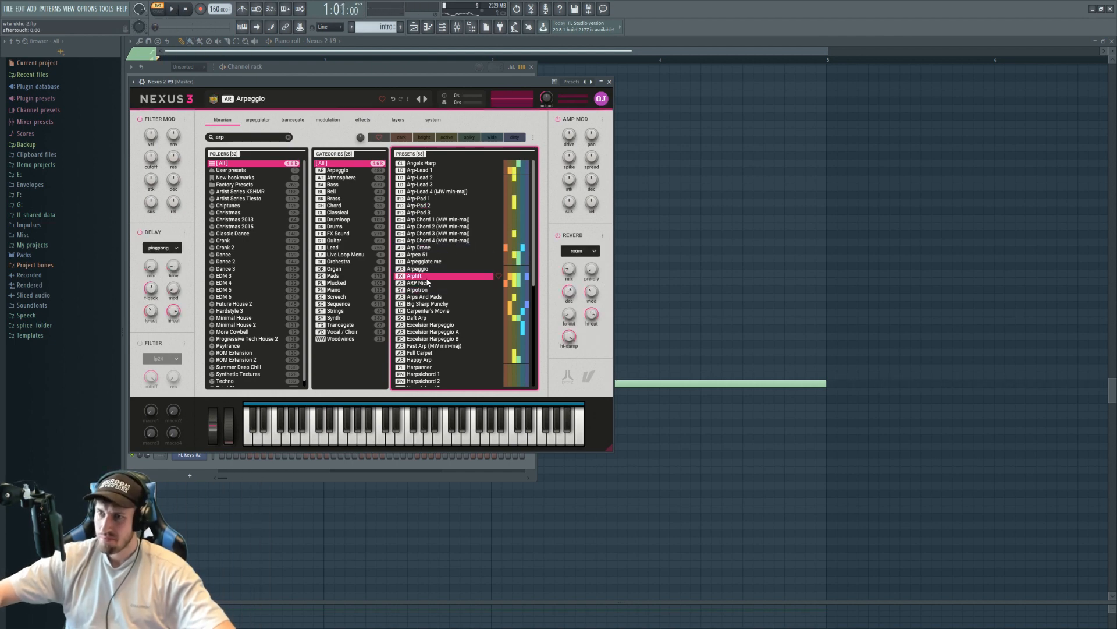
click(435, 261)
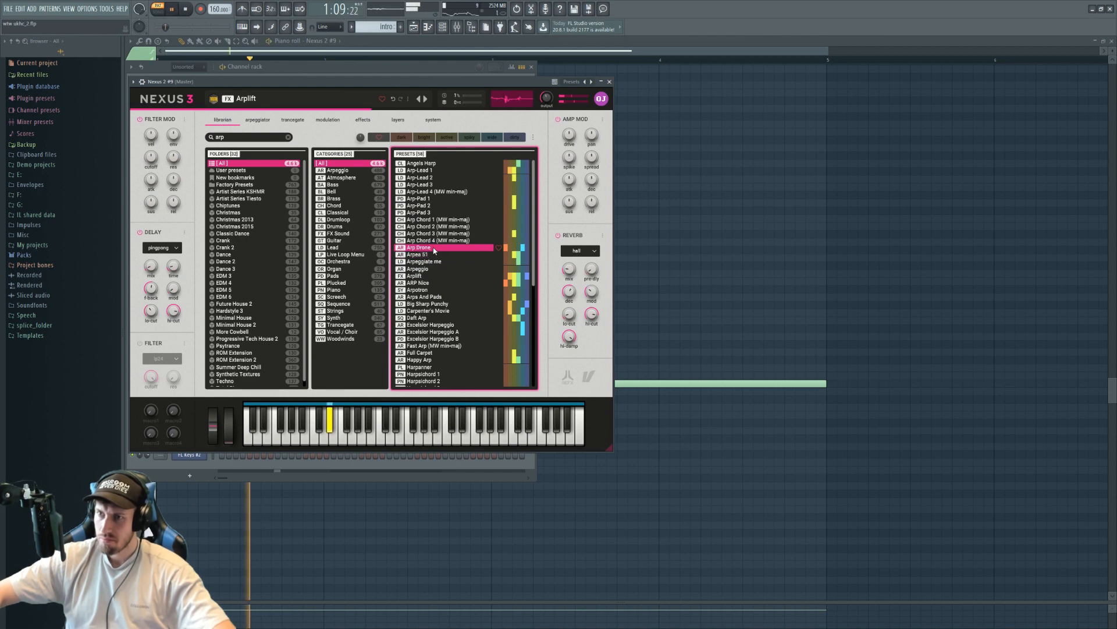
click(434, 249)
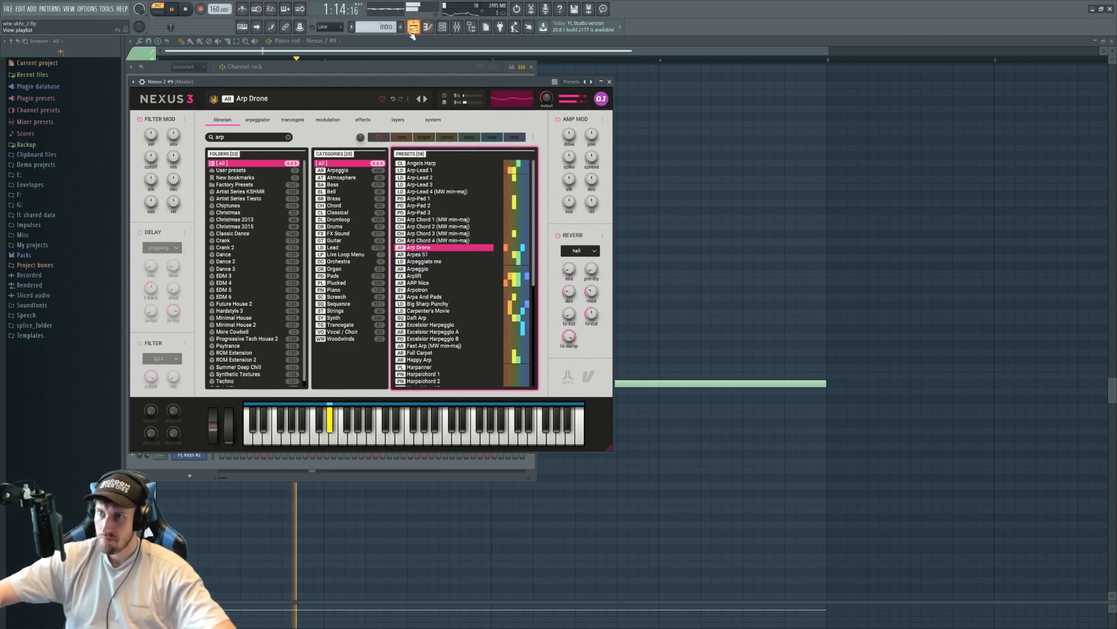
Repeat the intro clip three more times along Track 18 and raise the Nexus note one octave to D#5
key(F5)
drag(275, 487, 359, 486)
key(F7)
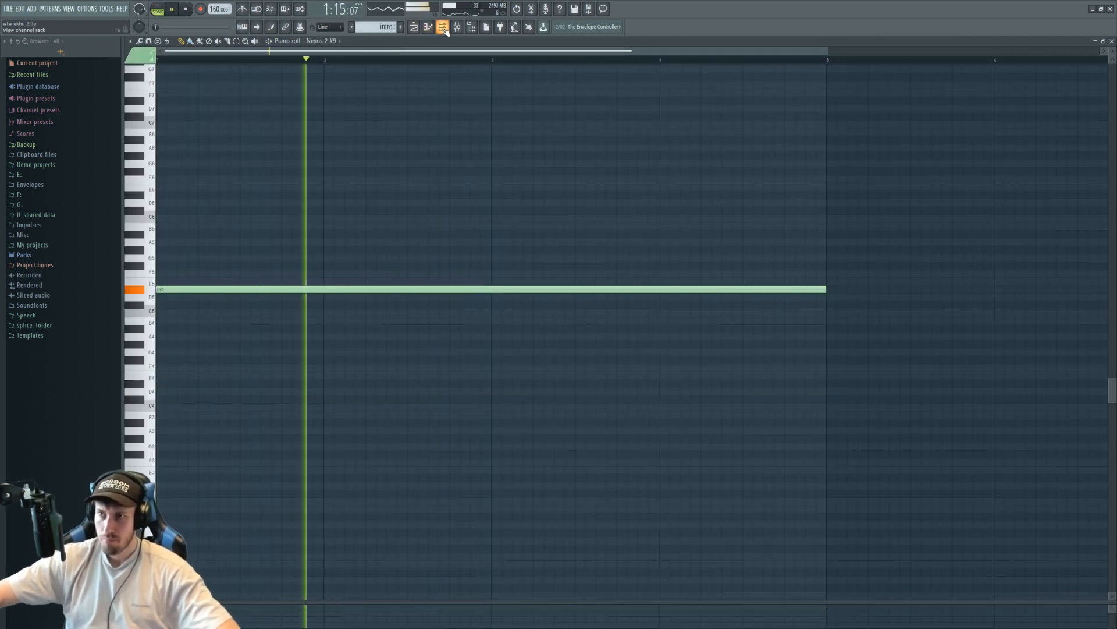
Tweak the filter mod cutoff of Nexus 2 #9 and create an automation clip for it
key(F6)
click(189, 441)
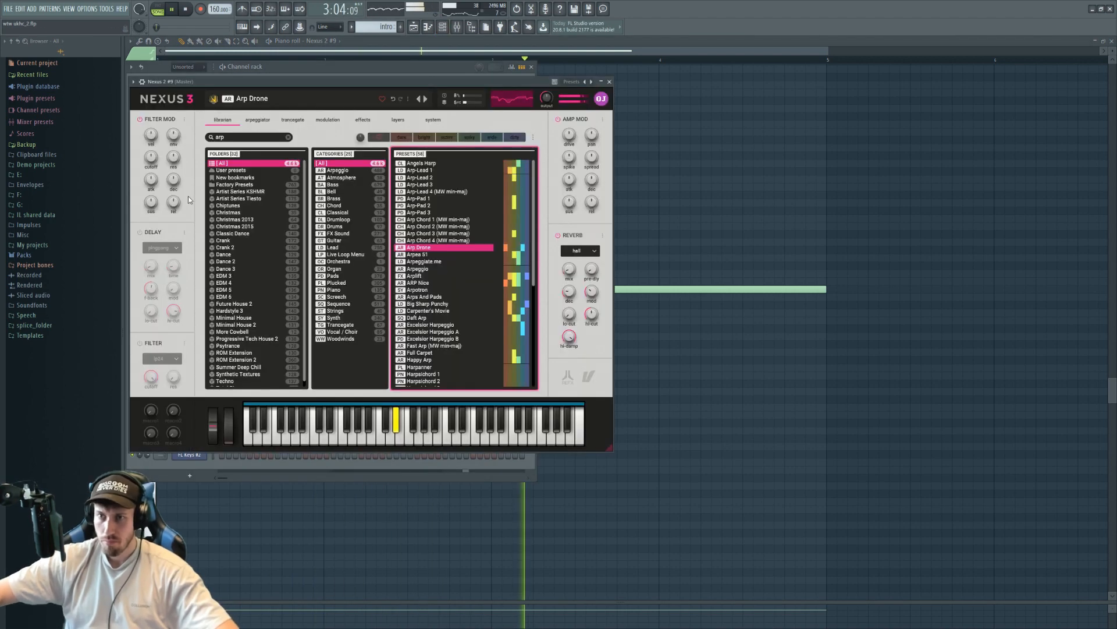
drag(151, 156, 151, 119)
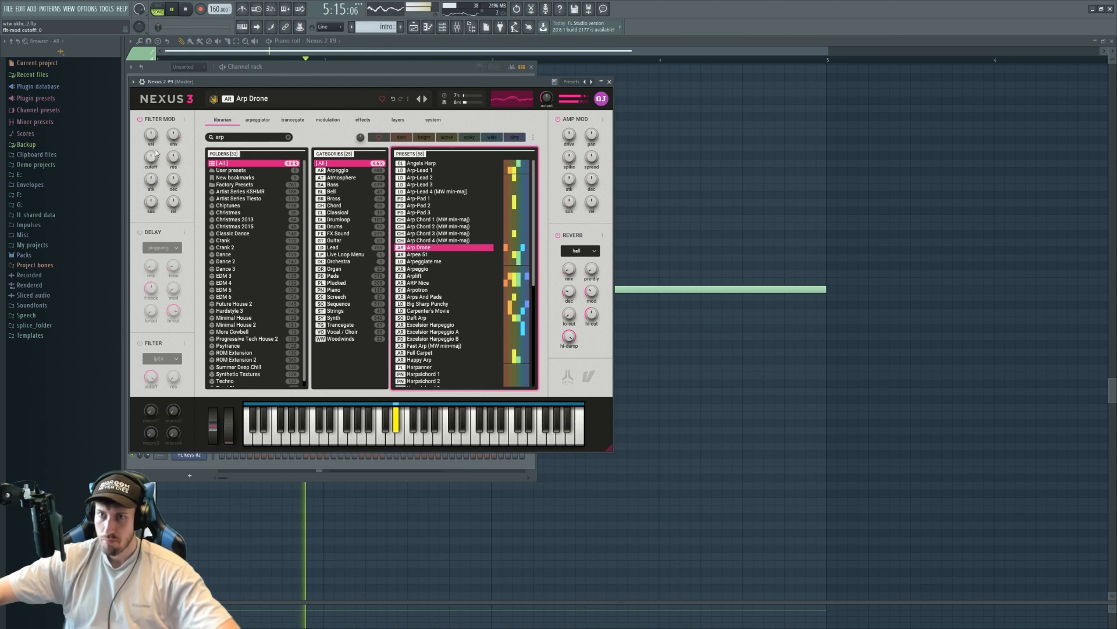
key(space)
click(107, 9)
mouse_move(150, 116)
click(227, 168)
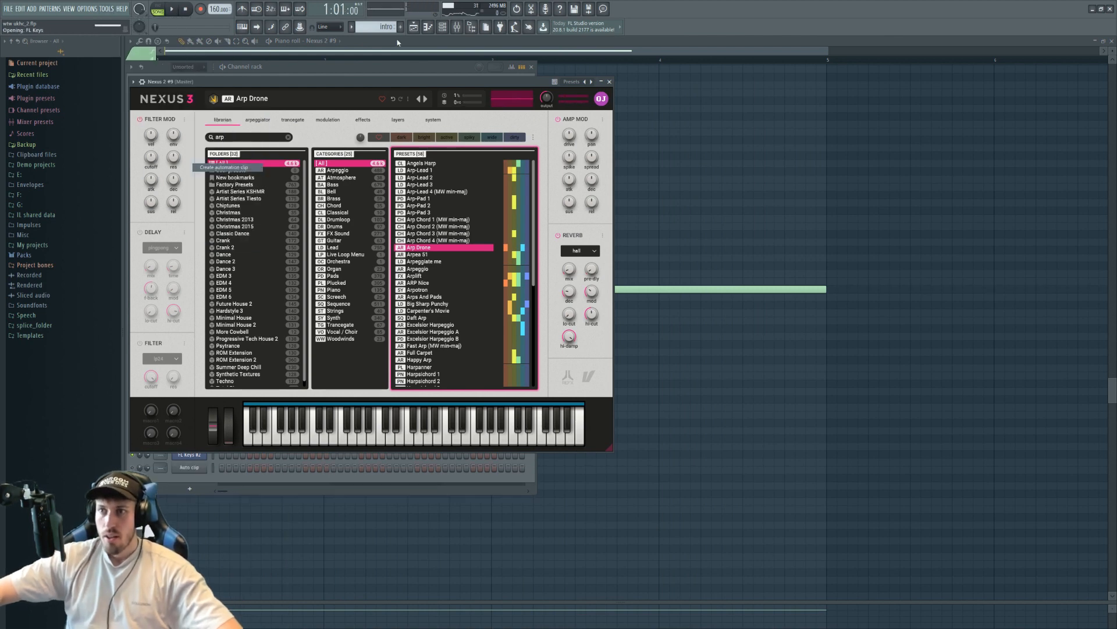
Solo Track 18 together with the cutoff automation on Track 22
right_click(236, 499)
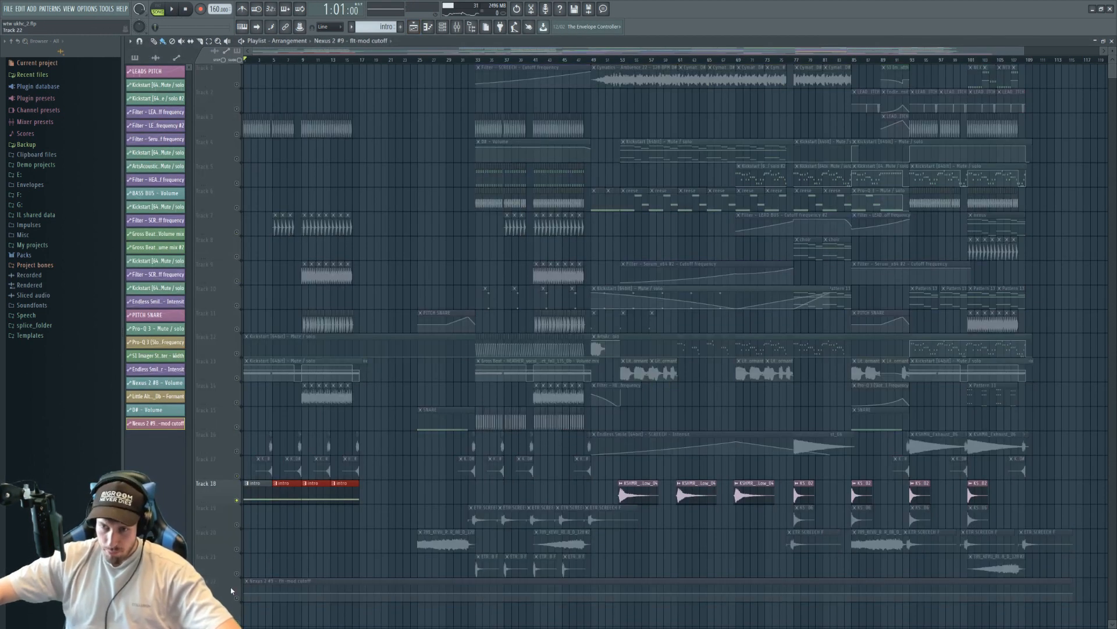
click(236, 598)
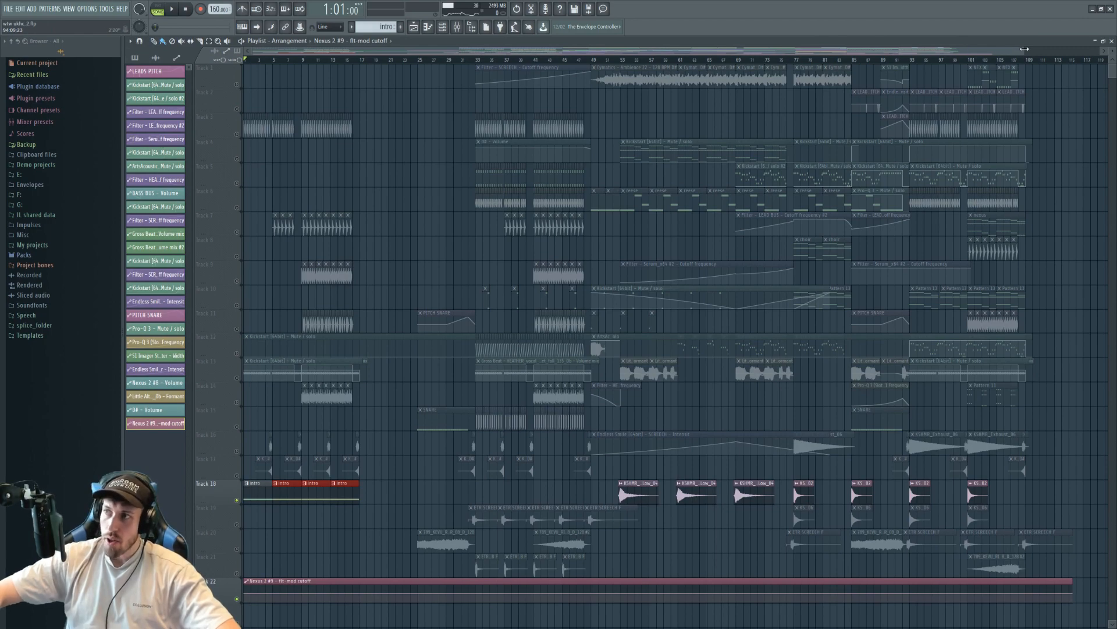
drag(1024, 49, 518, 58)
Open the intro pattern's channels and route Nexus 2 #9 to mixer track 28
click(442, 27)
click(382, 500)
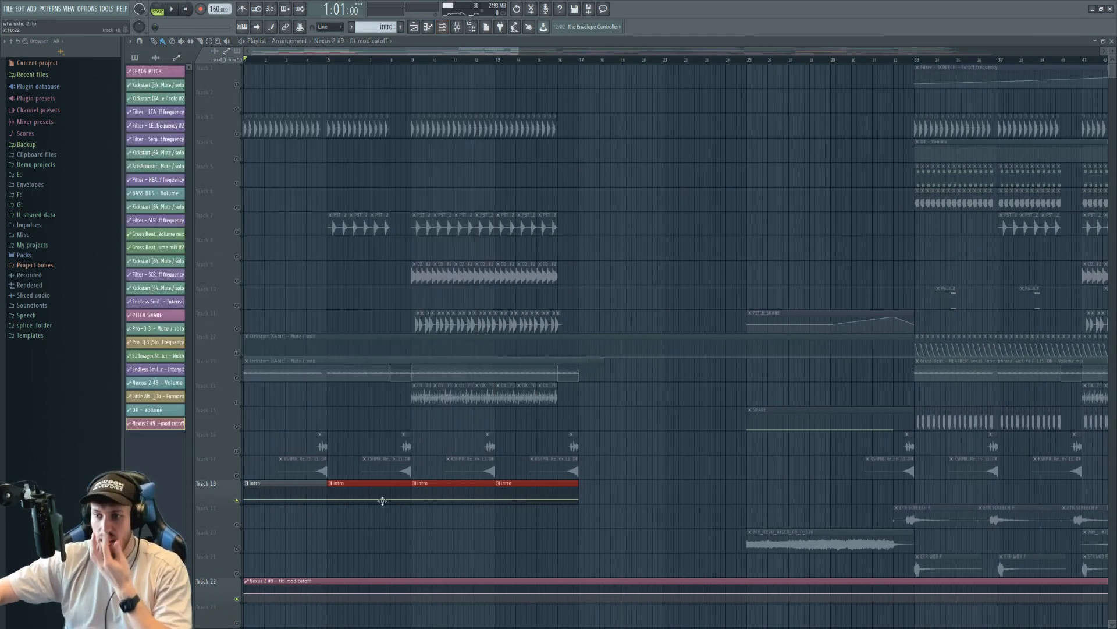
double_click(382, 501)
click(442, 27)
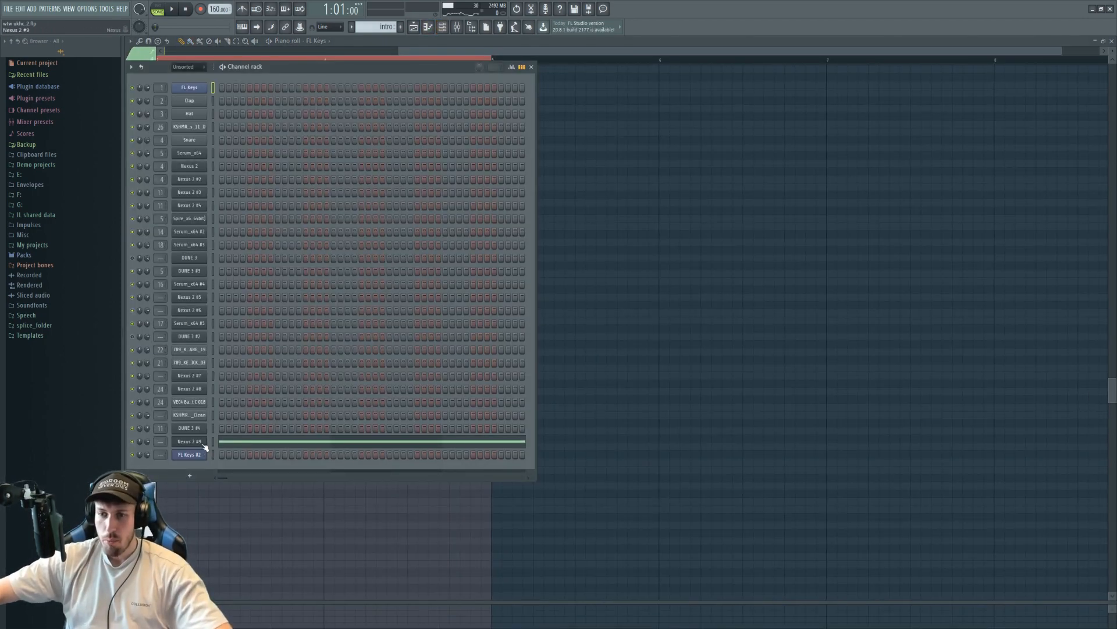
key(ctrl+l)
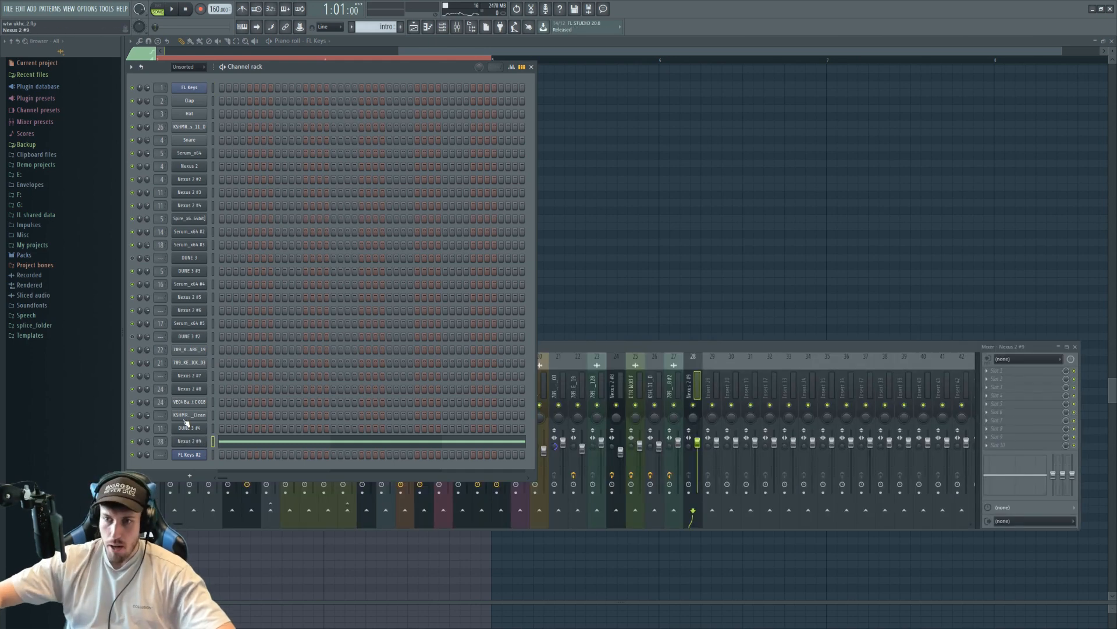
click(182, 9)
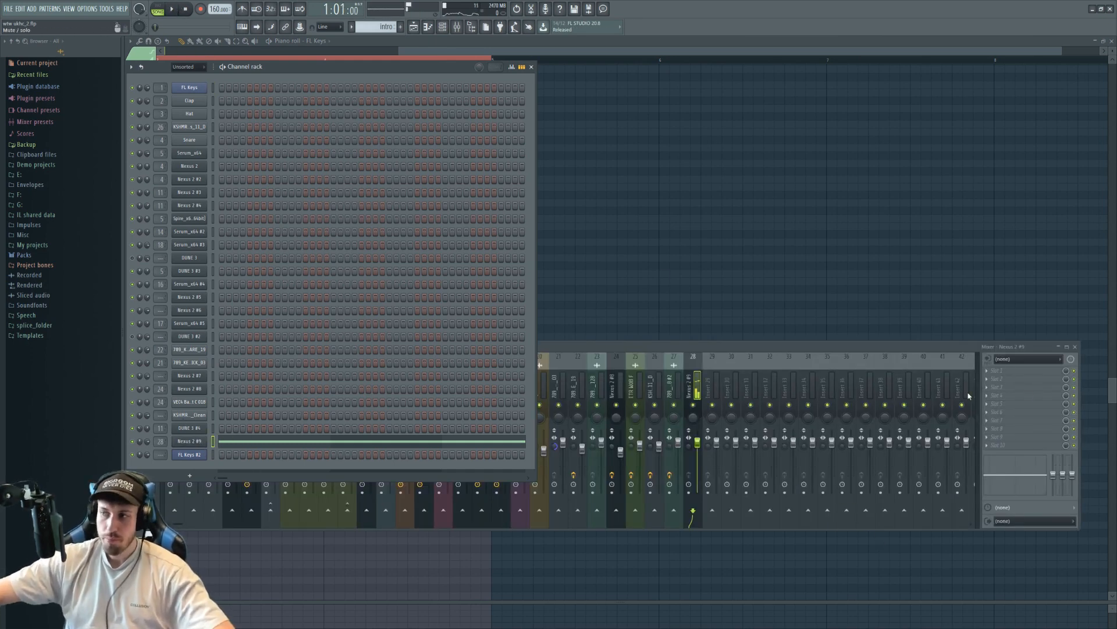
Load Kickstart in effect slot 4 and Pro-Q 3 in slot 2 of the Nexus 2 #9 mixer track
click(997, 396)
mouse_move(999, 405)
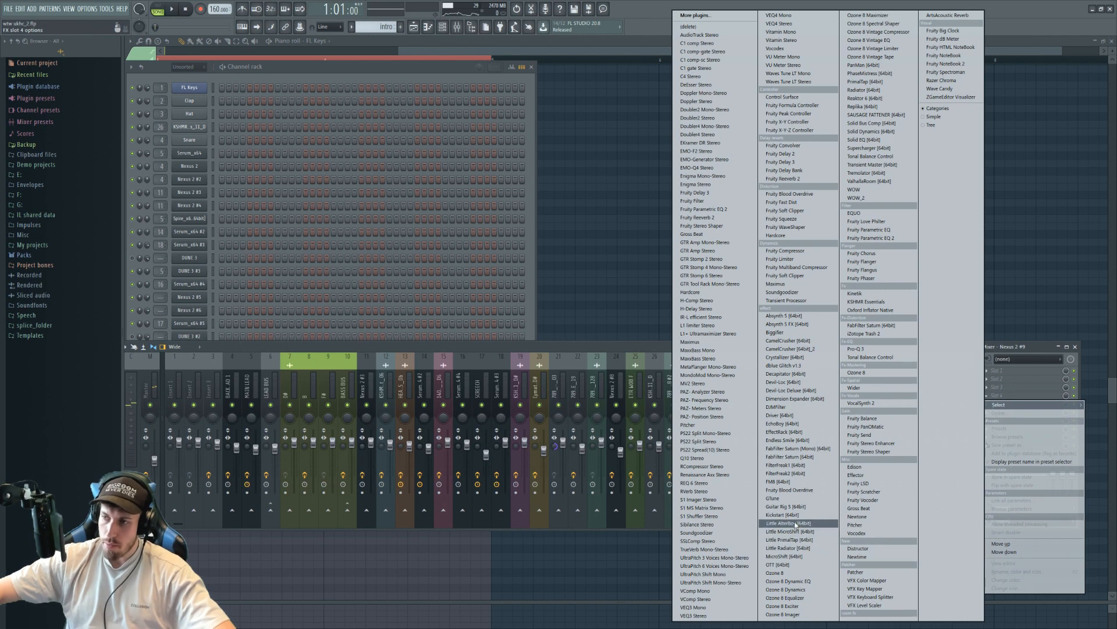
click(783, 515)
click(997, 379)
mouse_move(999, 387)
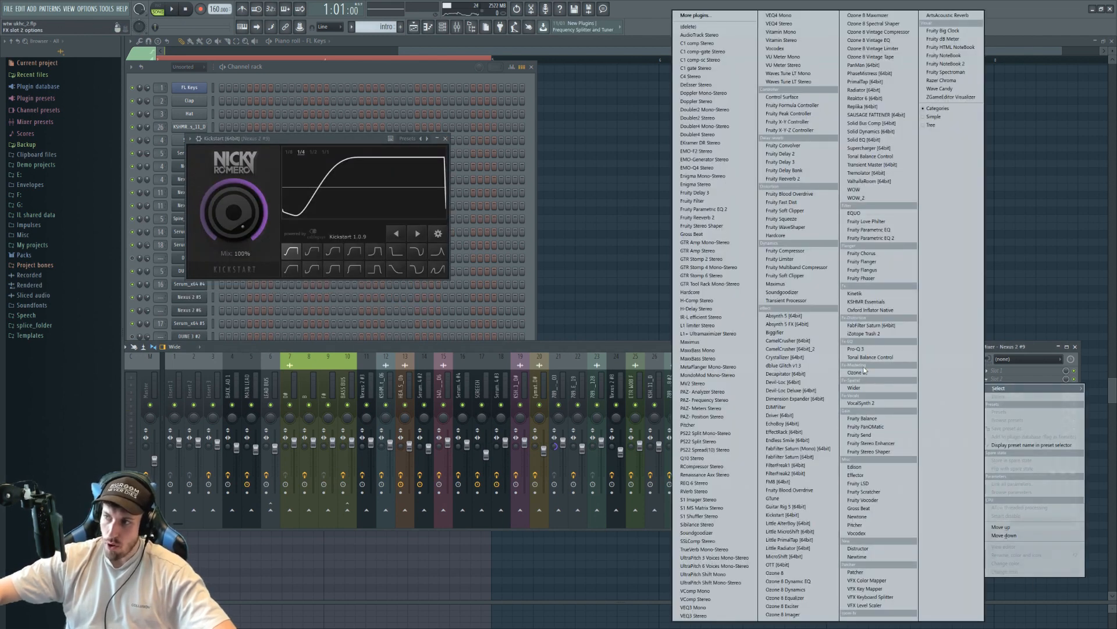
click(868, 348)
Shape the first Pro-Q 3 band into a 48 dB/oct low cut and raise its cutoff frequency during playback
key(space)
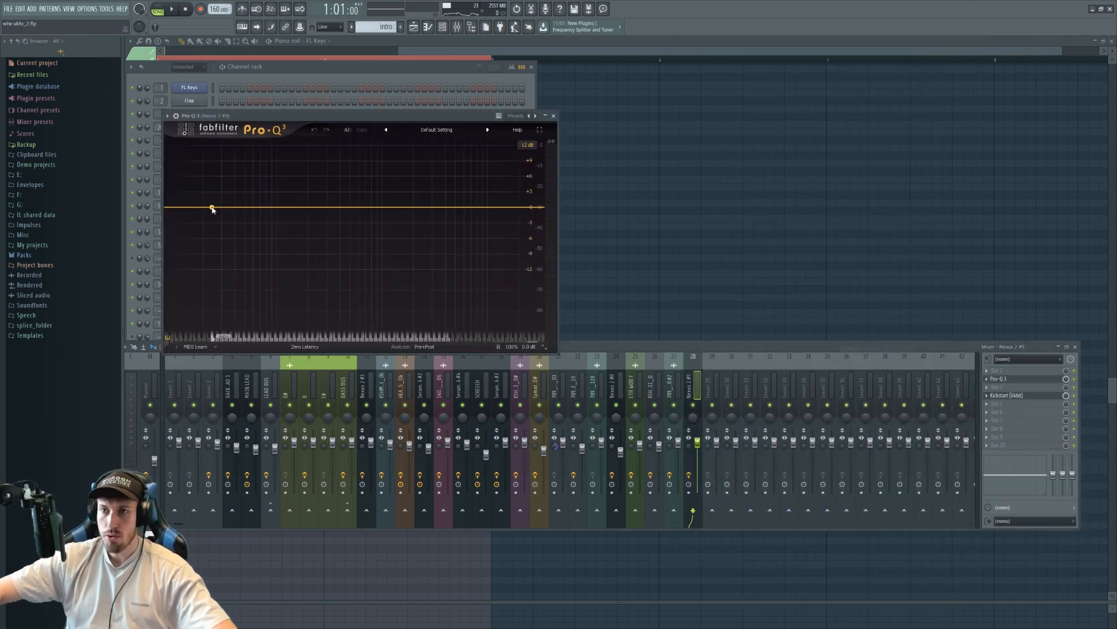
drag(210, 208, 237, 227)
click(207, 311)
click(202, 248)
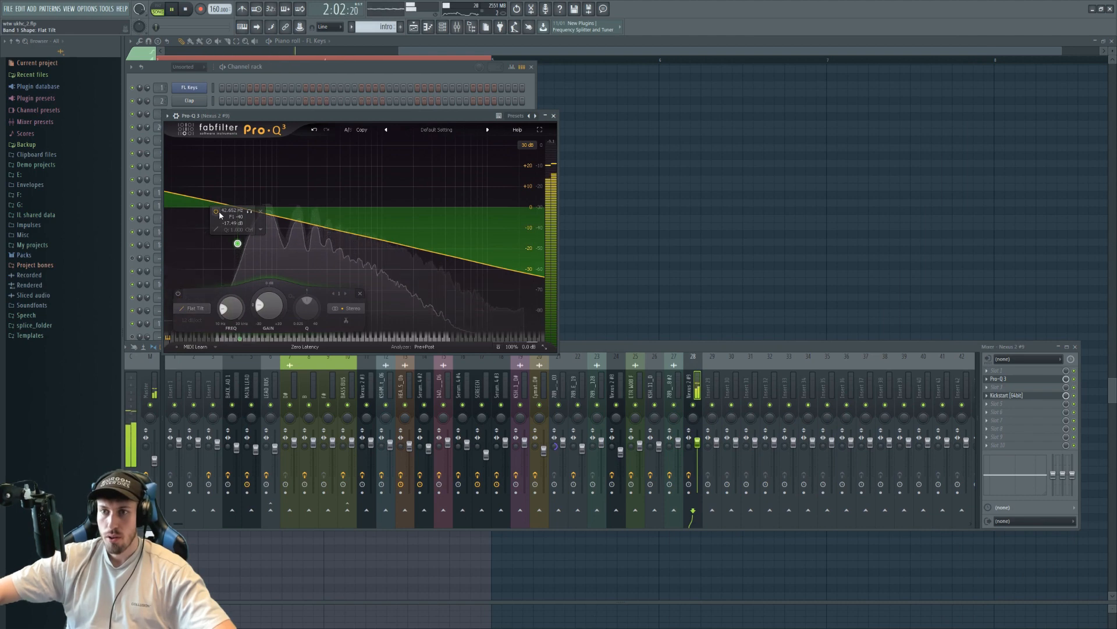
ctrl+alt+click(237, 243)
alt+shift+click(238, 227)
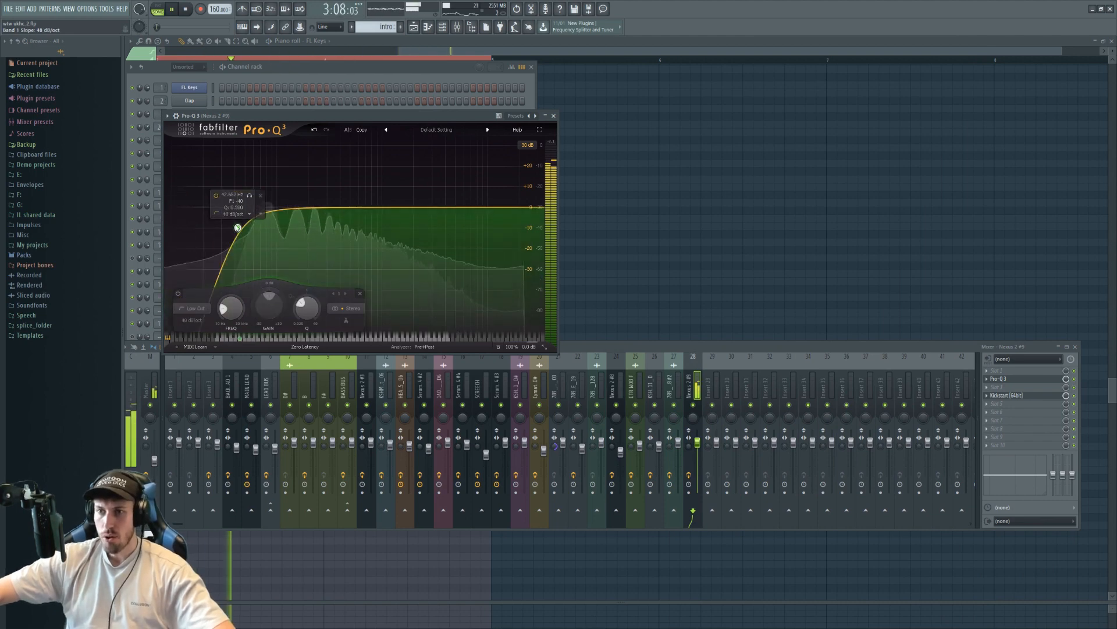
drag(238, 228, 276, 227)
Boost the mids about 5.7 dB with a bell near 514 Hz and slightly lift the highs in Pro-Q 3
drag(351, 208, 352, 199)
key(space)
drag(487, 207, 487, 201)
key(space)
drag(351, 199, 352, 195)
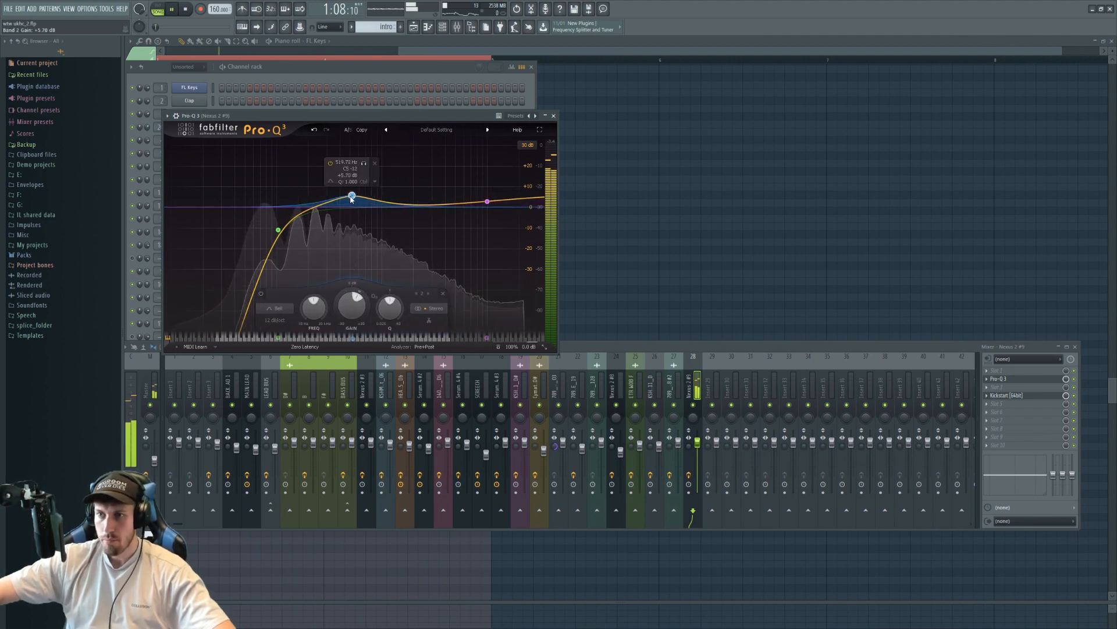
click(1018, 397)
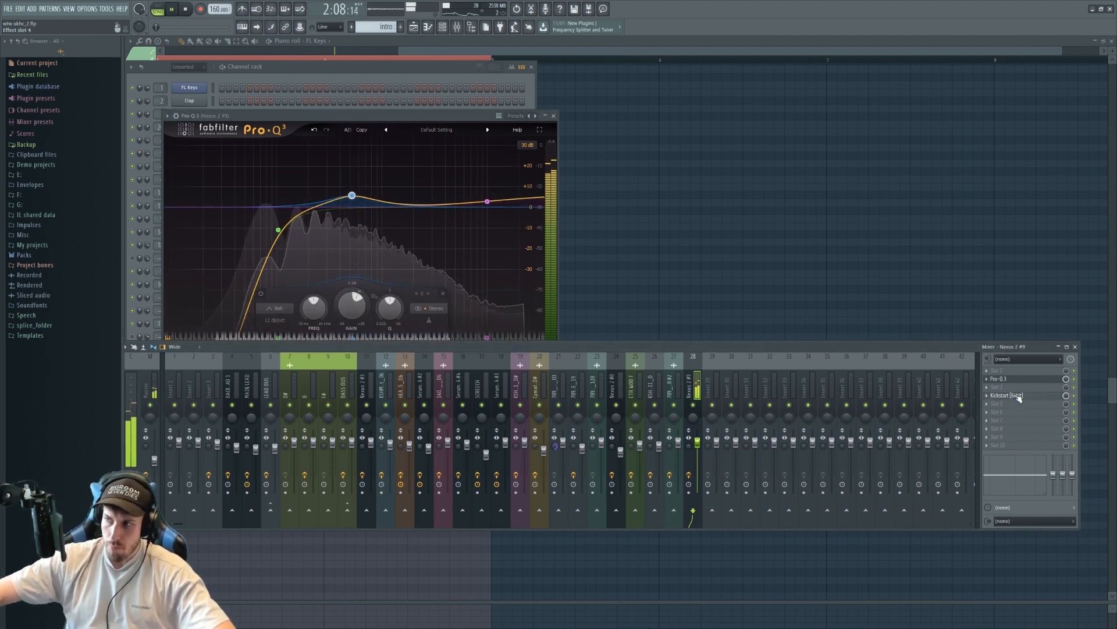
Add control points up to bar 3 in the Nexus filter cutoff automation on Track 22 and play the intro
click(414, 28)
key(space)
key(space)
scroll(274, 419, down, 2)
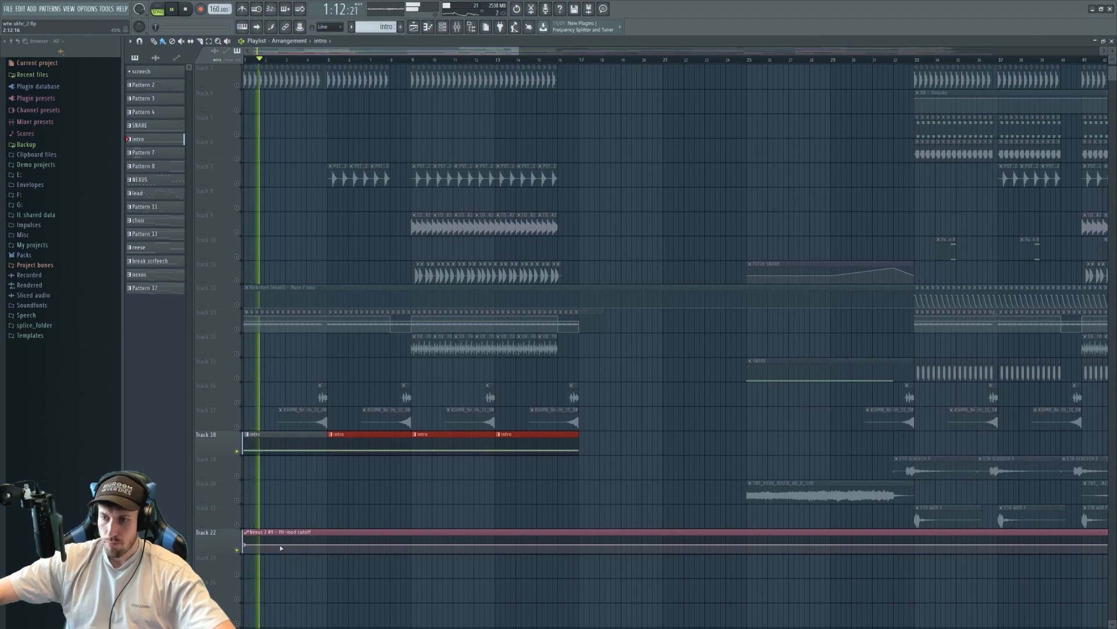
right_click(281, 546)
right_click(285, 546)
key(space)
key(space)
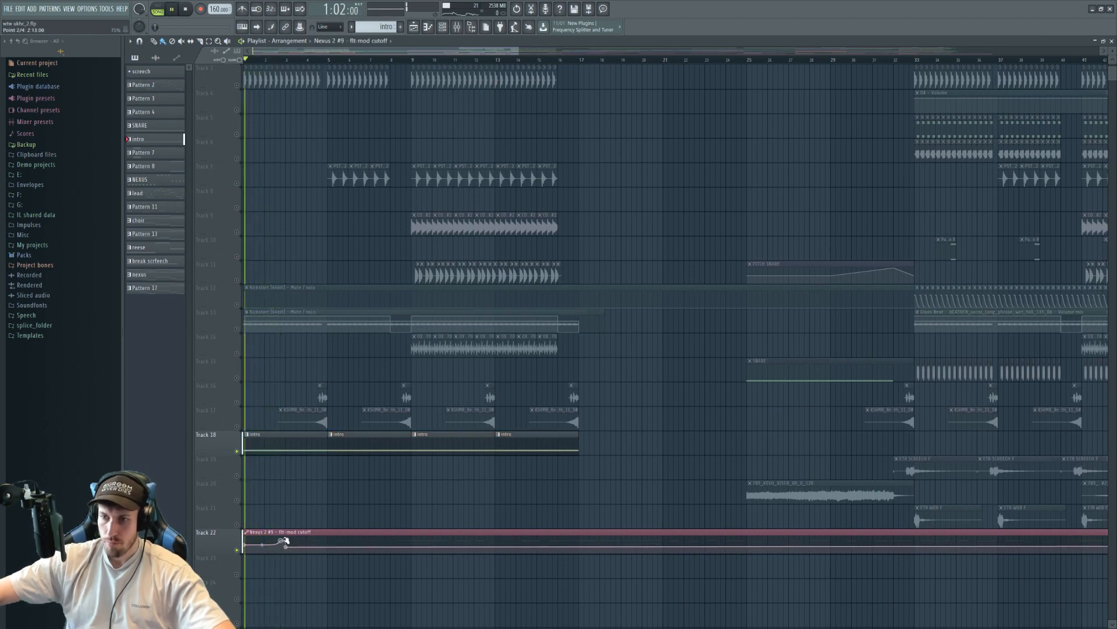
Reposition the second cutoff automation point to bar 2 and replay the opening bars
drag(286, 540, 264, 544)
key(space)
key(space)
key(space)
key(space)
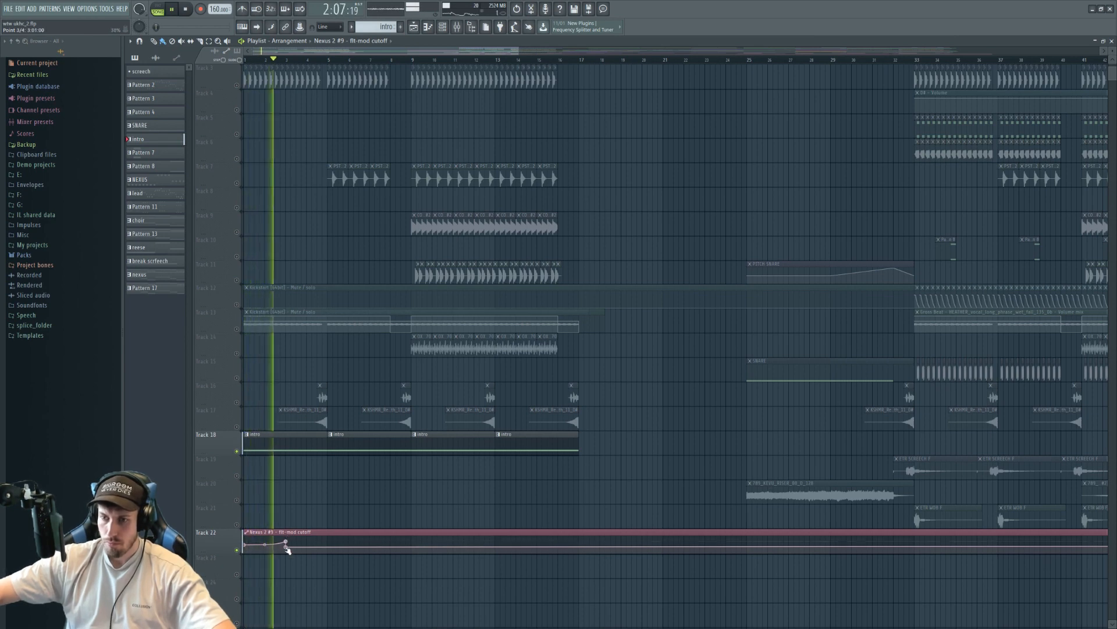
Copy the first cutoff automation point's value and paste it onto the drop point at bar 3 on Track 22
right_click(249, 548)
click(286, 598)
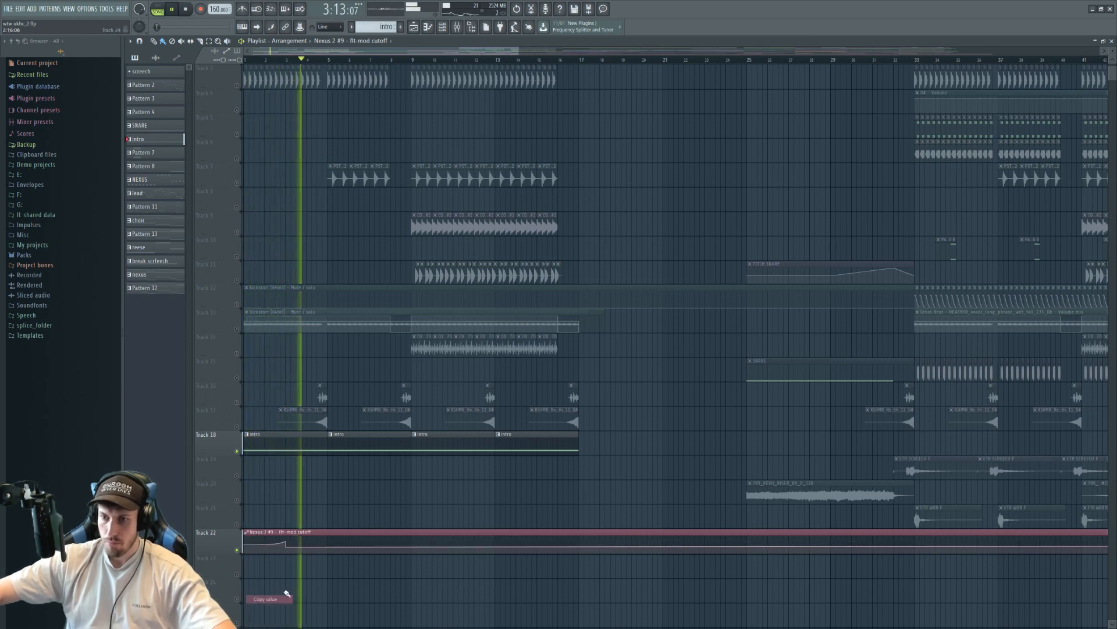
right_click(287, 548)
click(322, 606)
Add a raised cutoff automation point at bar 5, followed by a drop point there with the copied 50% value pasted in
right_click(328, 542)
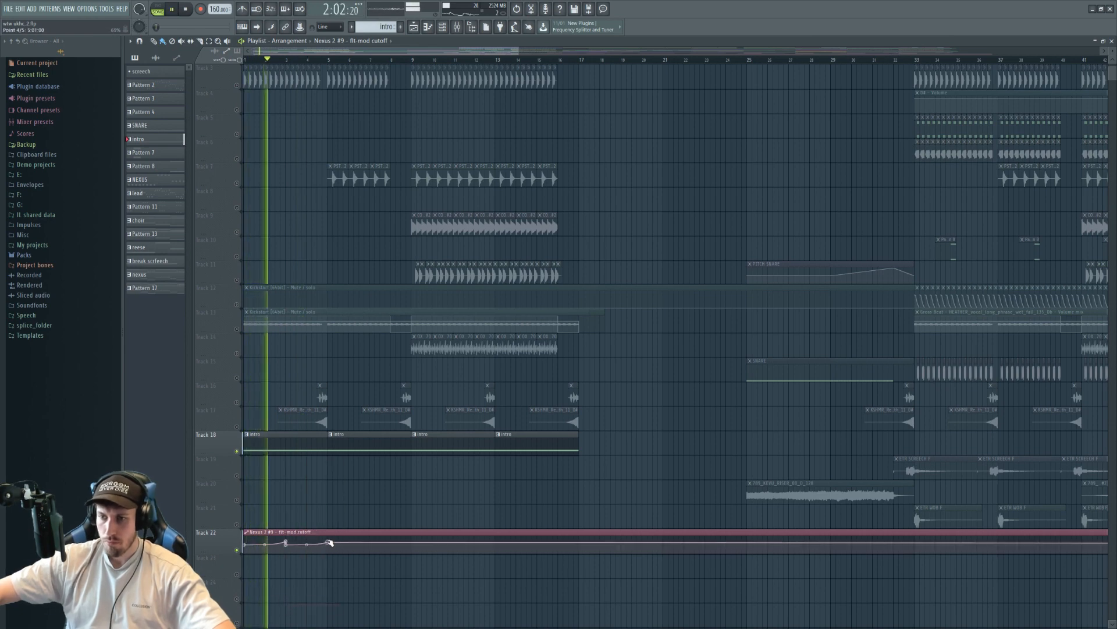
drag(328, 542, 328, 539)
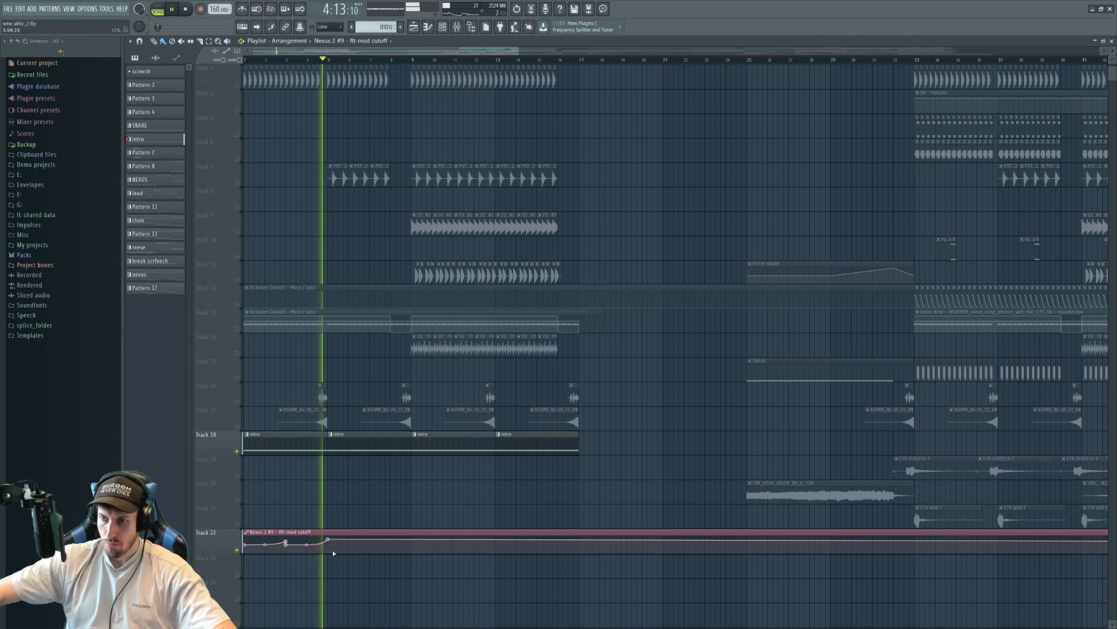
right_click(329, 547)
right_click(329, 546)
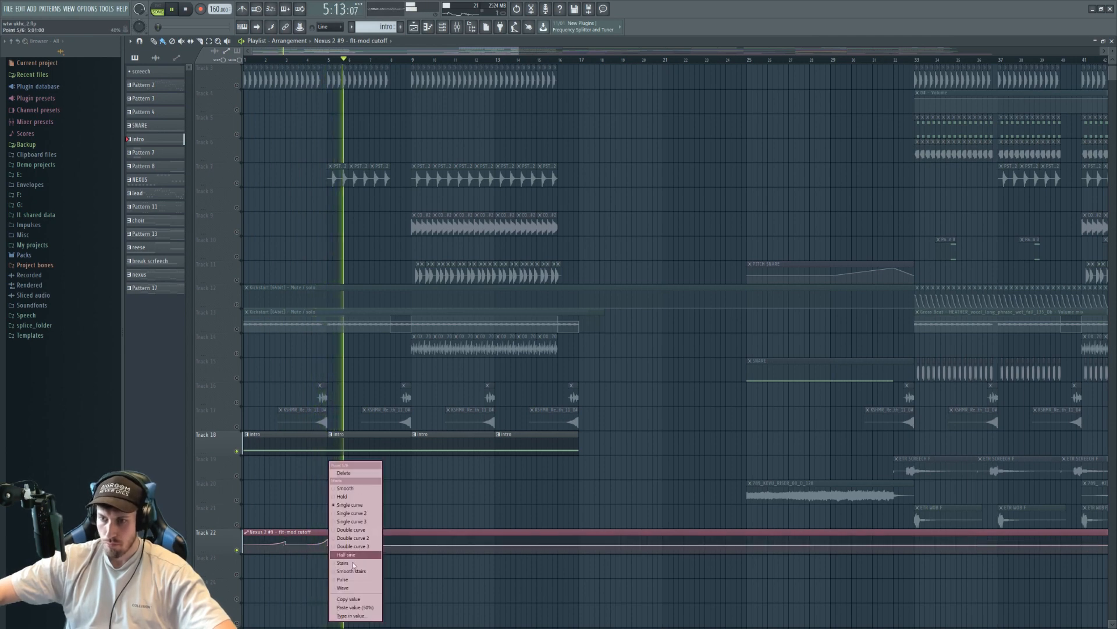
click(363, 609)
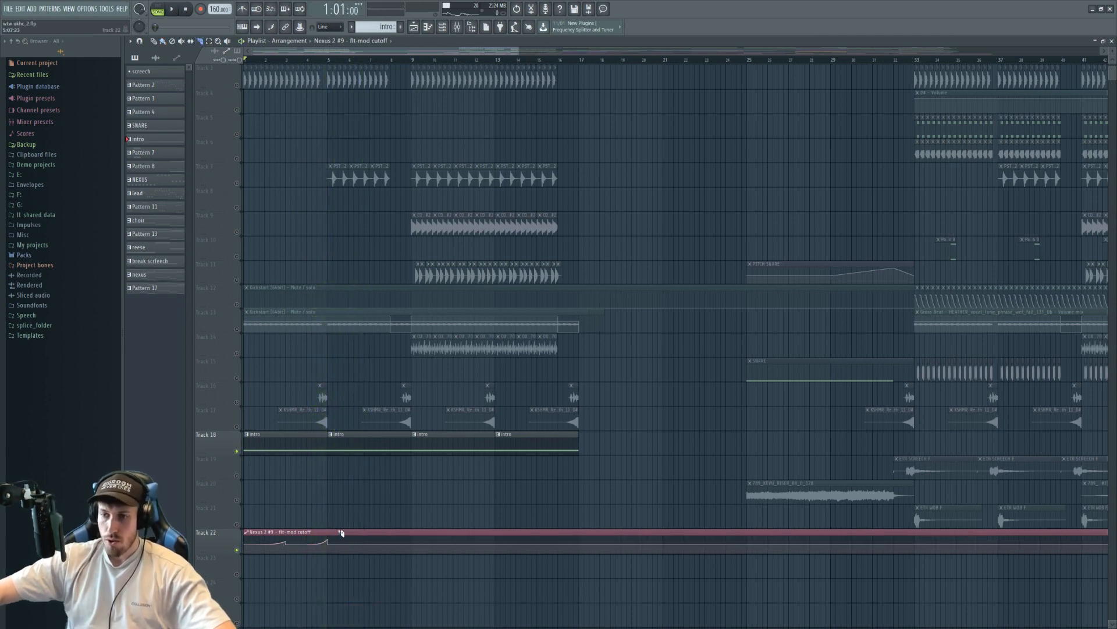
Cut the cutoff automation clip to four bars, repeat it three times to match the intro patterns up to bar 17, and play the intro
right_click(418, 548)
click(284, 540)
click(333, 535)
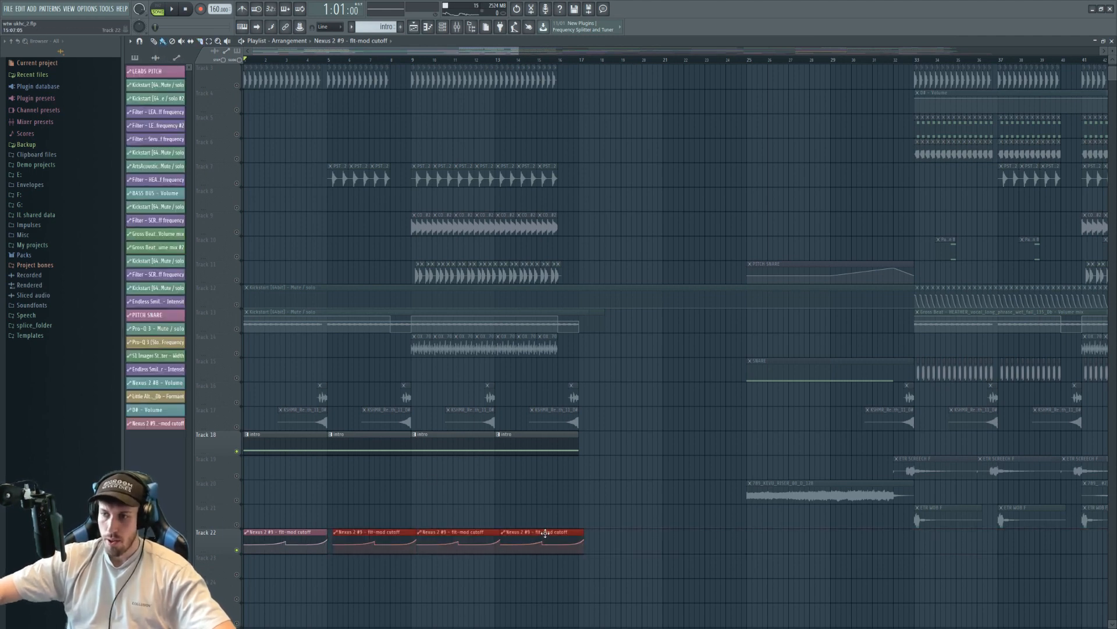
key(space)
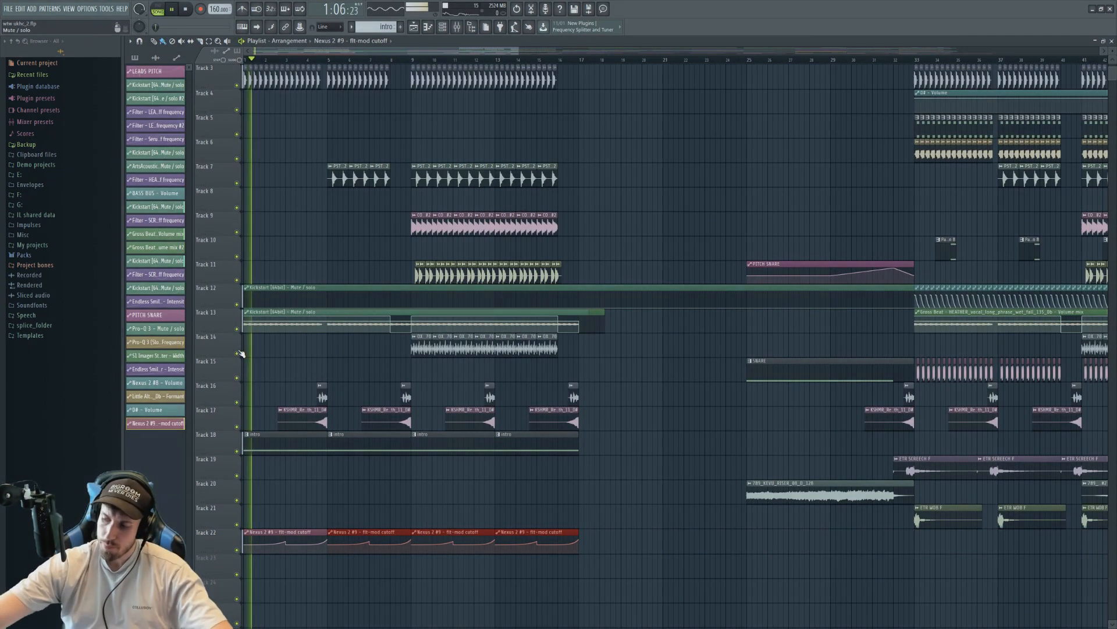